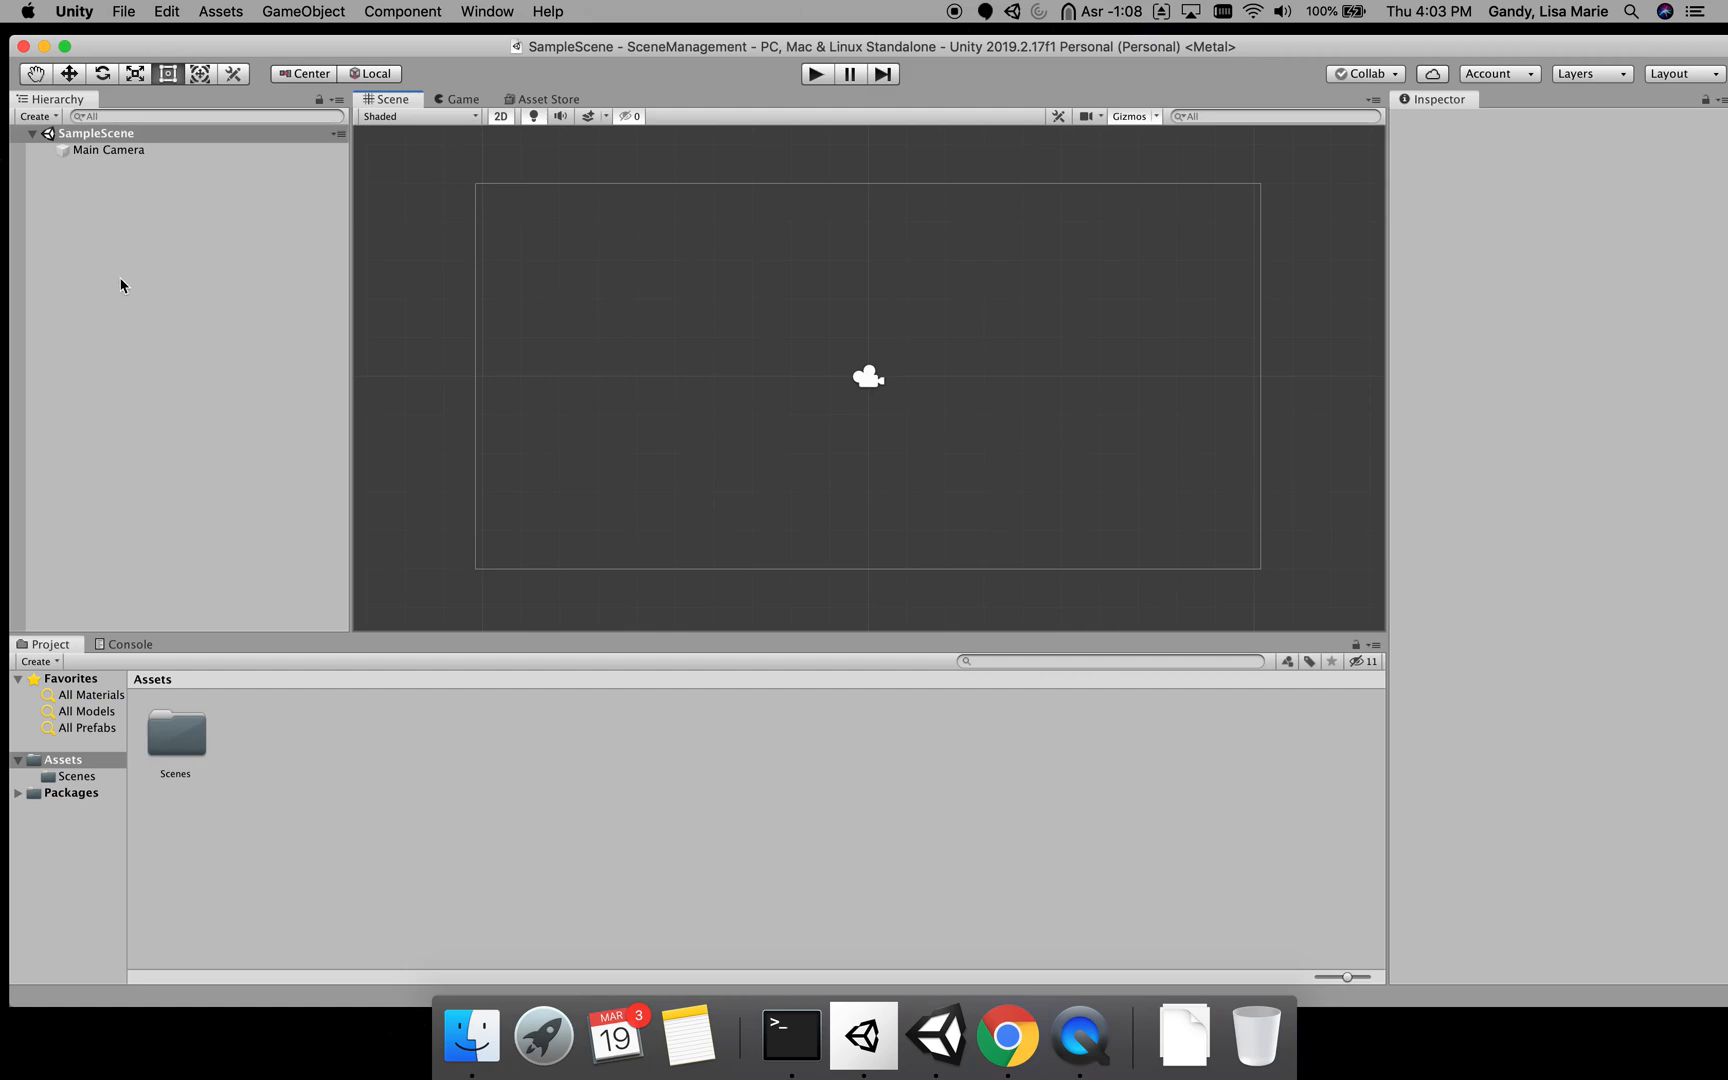
- Save the open SampleScene under the new name FirstScene in the Assets folder
click(270, 846)
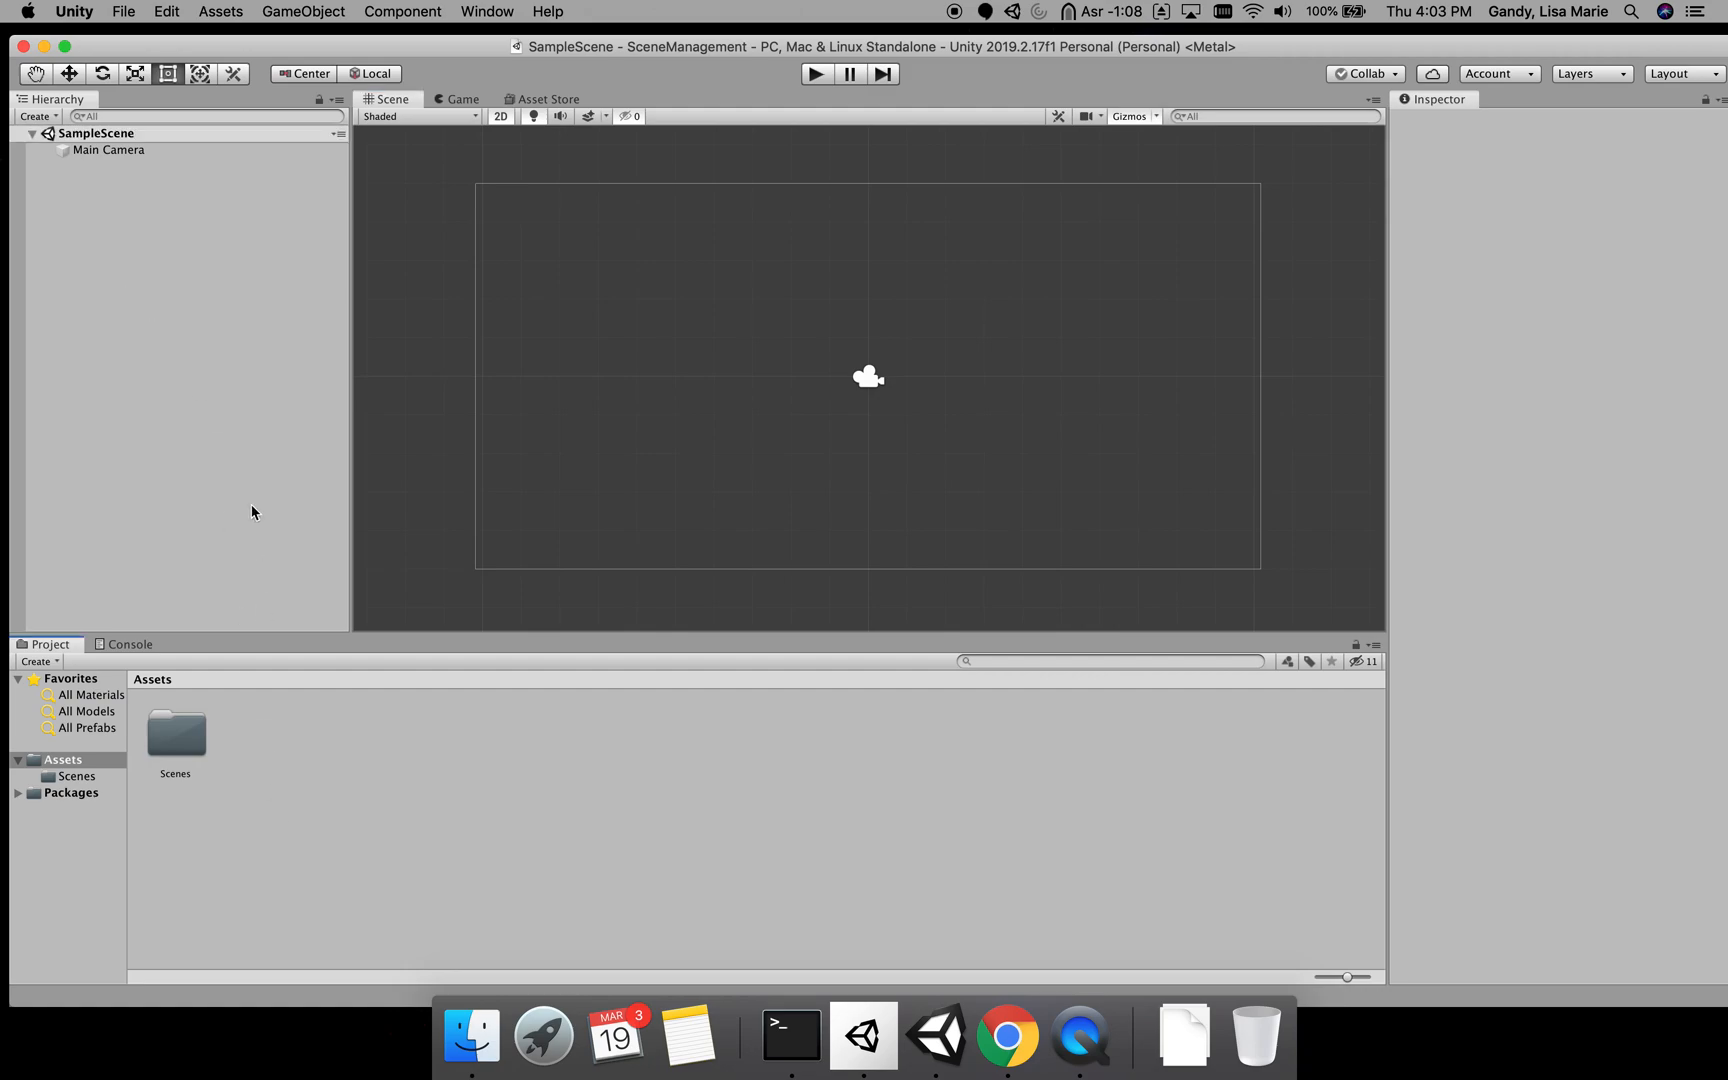
click(121, 135)
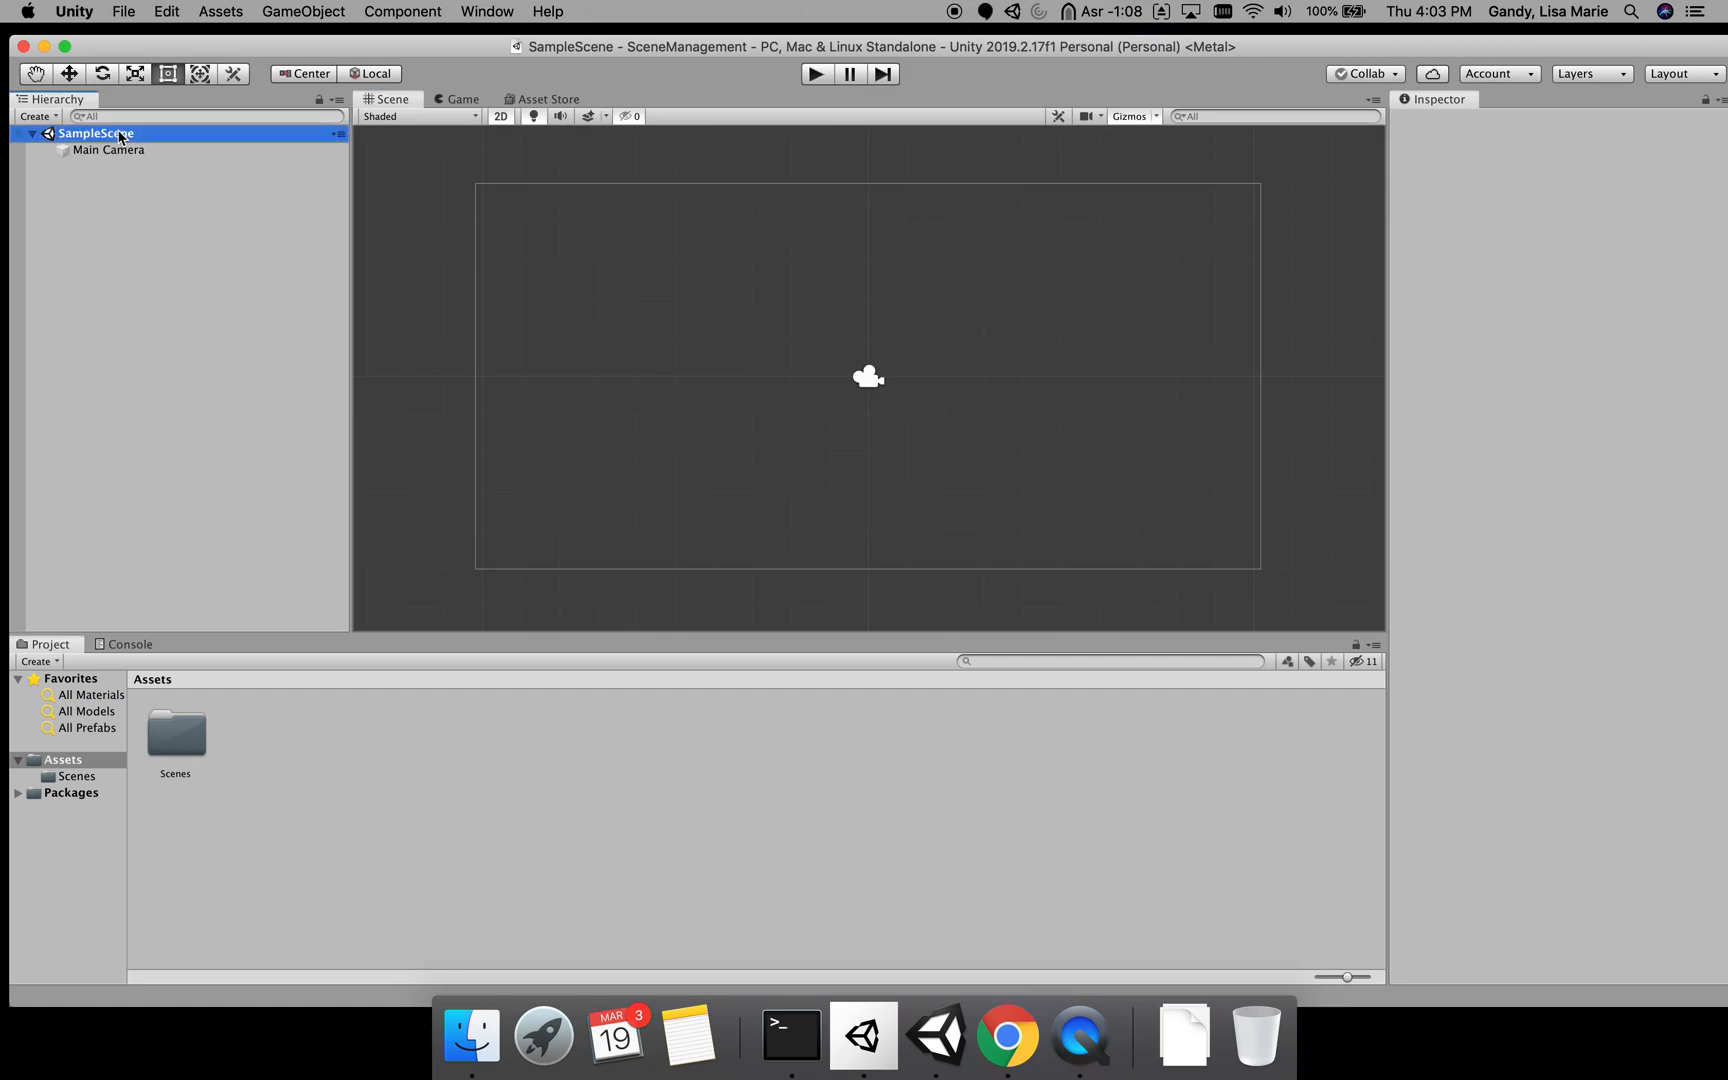
right_click(121, 135)
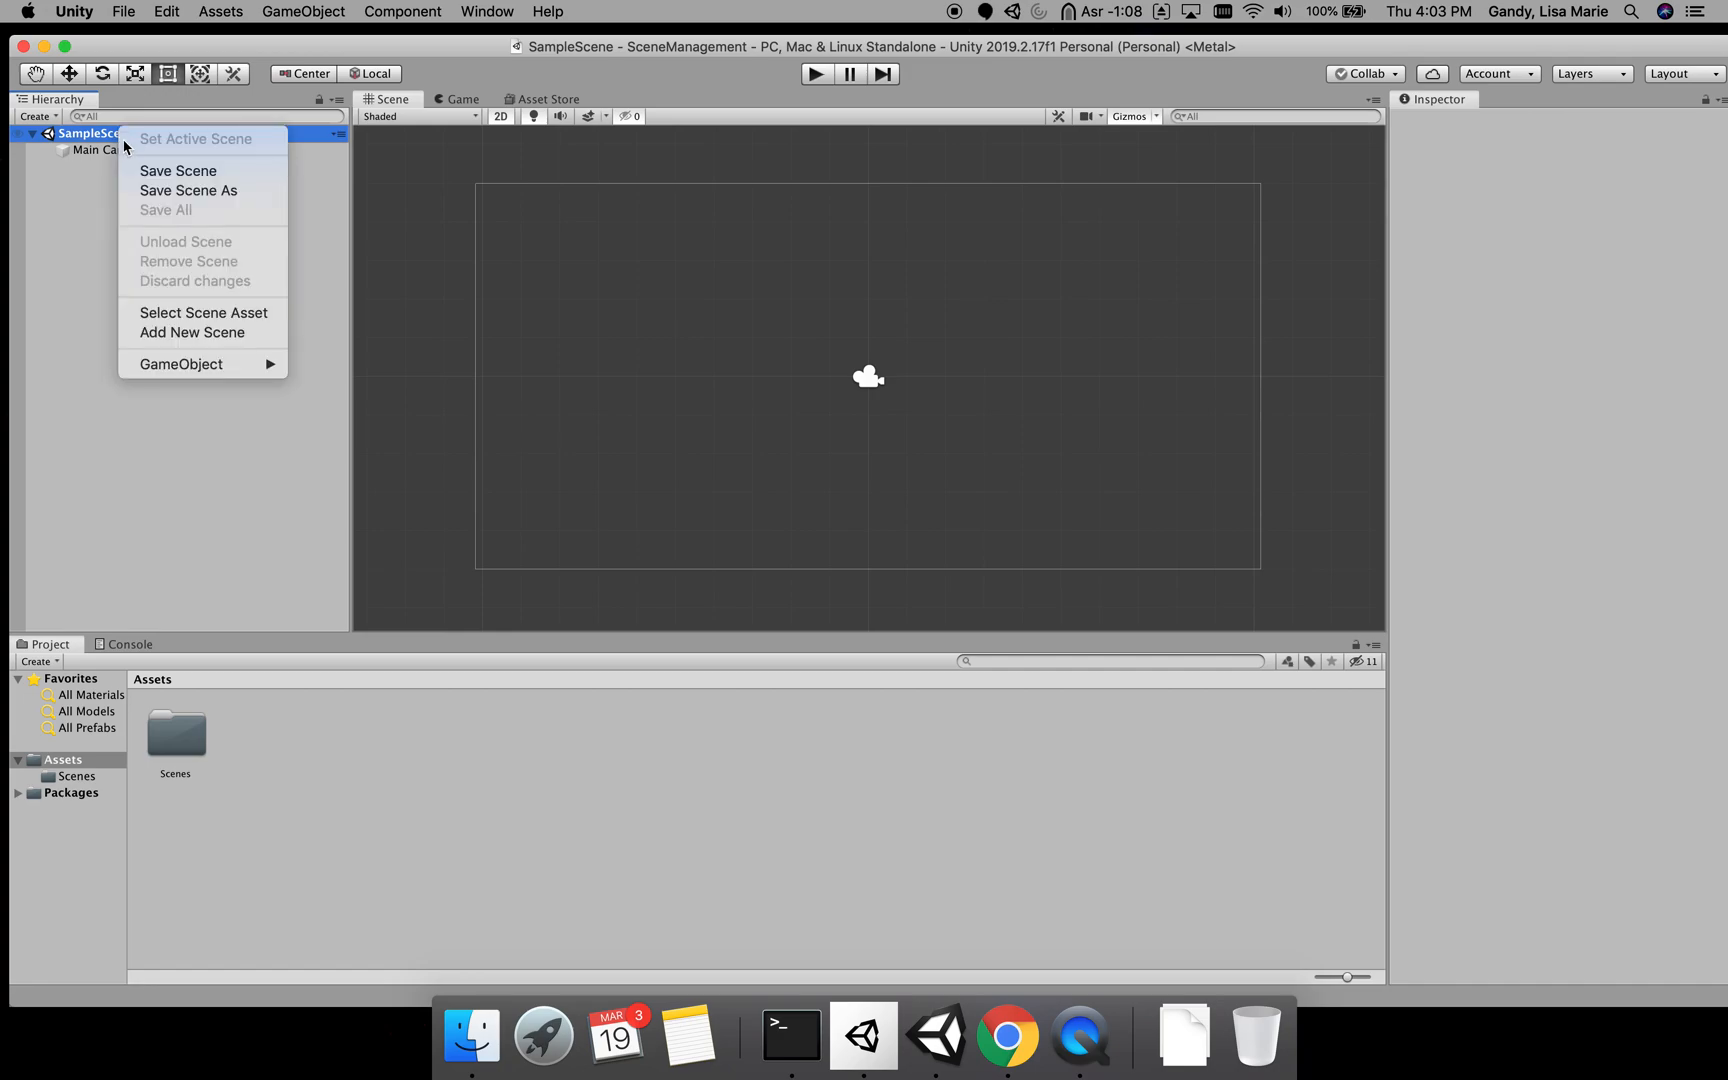
click(147, 191)
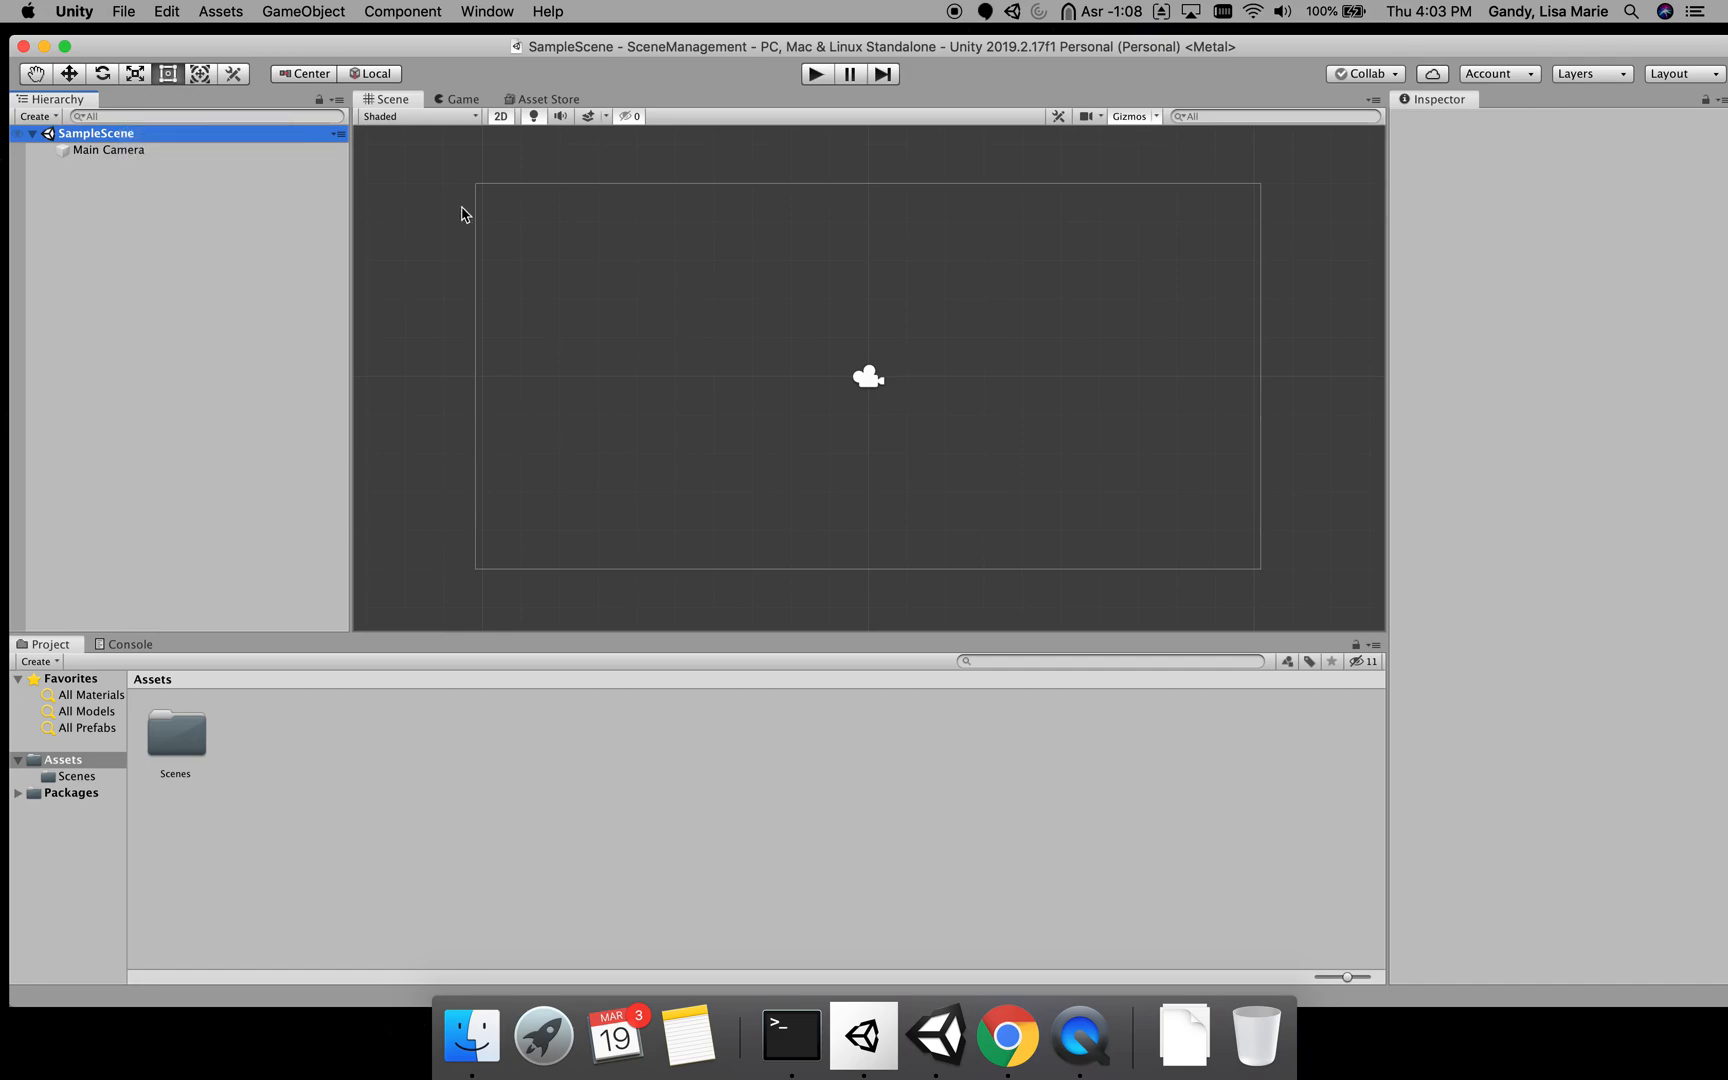
mouse_move(280, 55)
mouse_down()
mouse_move(294, 43)
mouse_move(207, 53)
mouse_move(236, 39)
mouse_move(309, 55)
mouse_up()
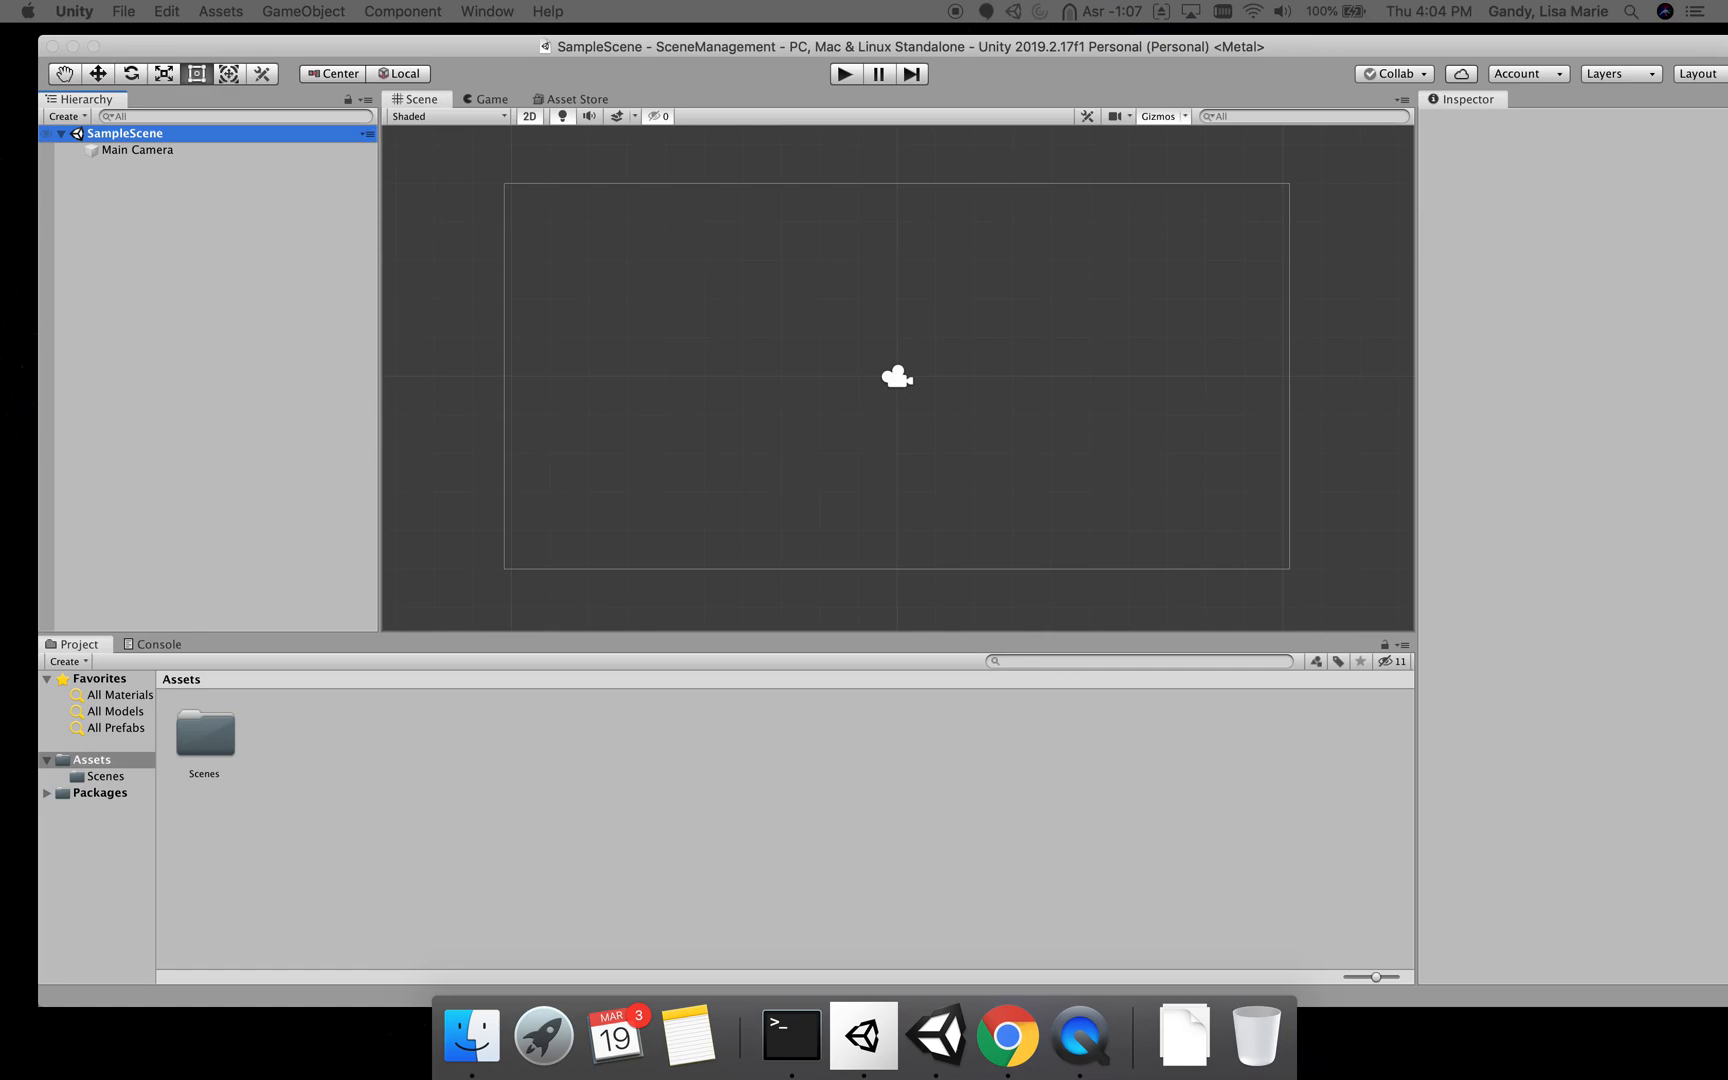
key(Return)
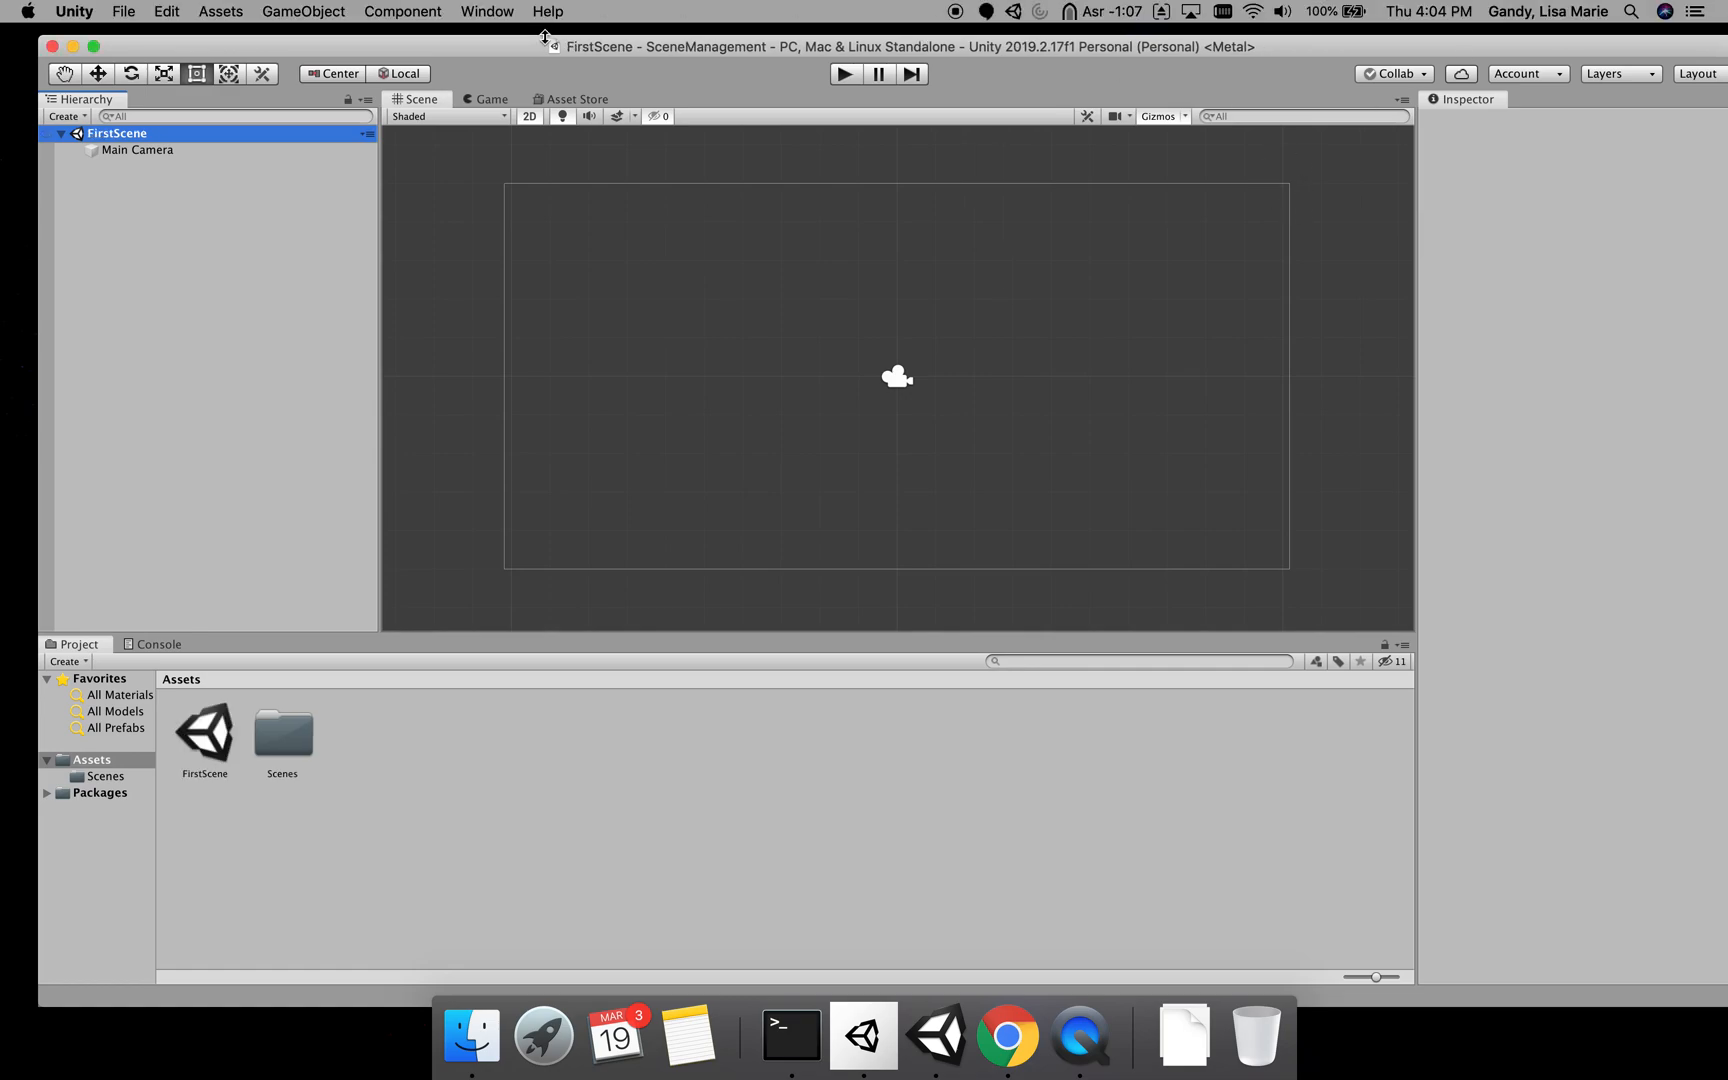
drag(576, 47, 552, 46)
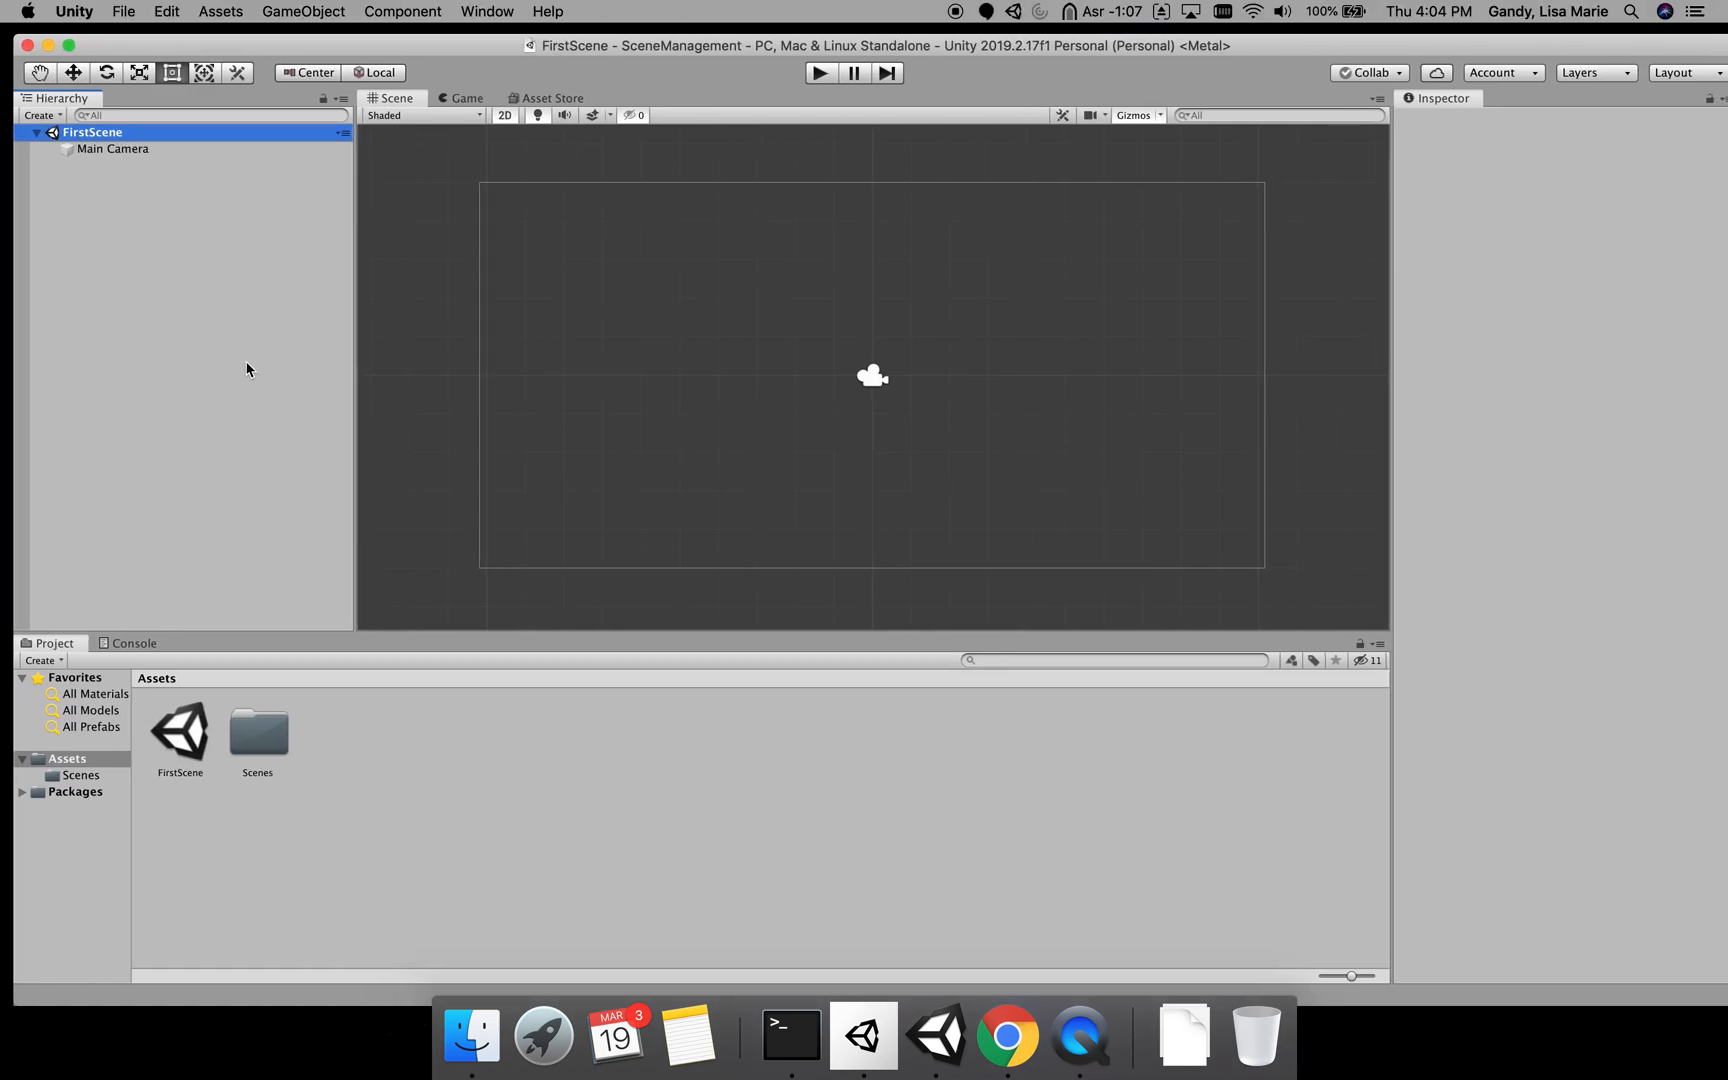
- Move the FirstScene asset into the Scenes folder and delete SampleScene from that folder
drag(192, 736, 259, 745)
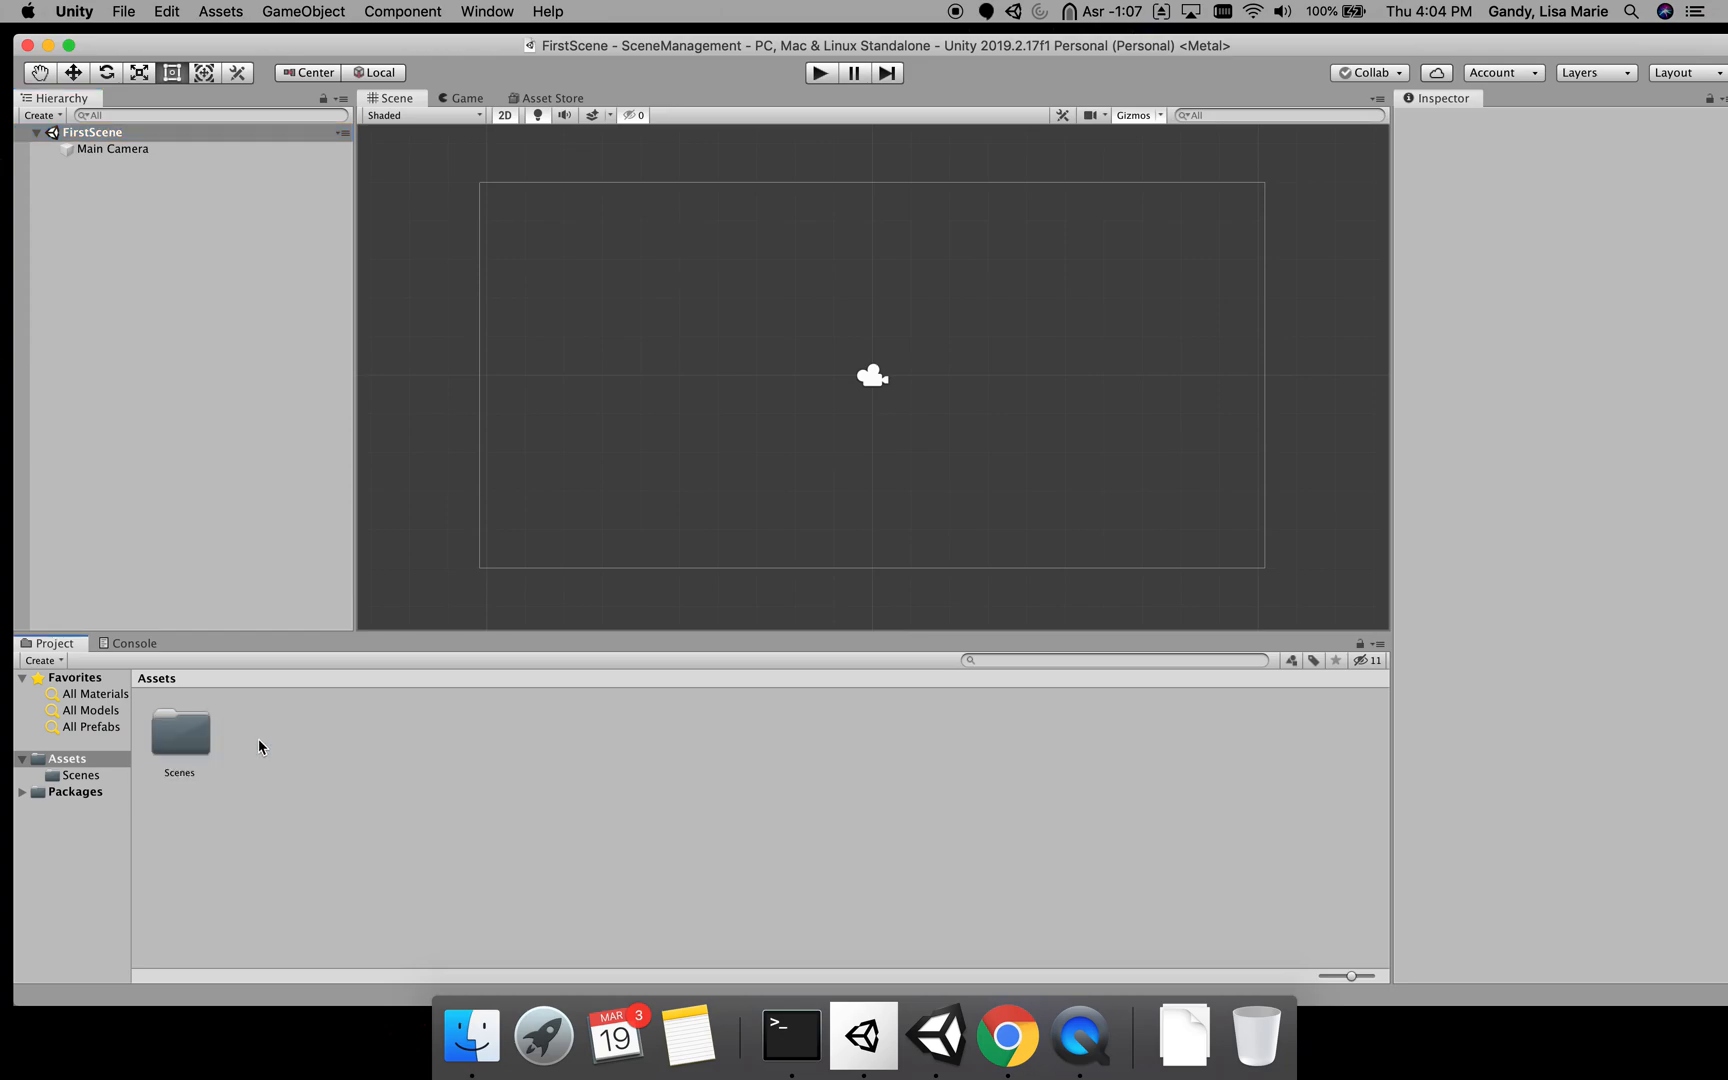
double_click(173, 744)
click(262, 740)
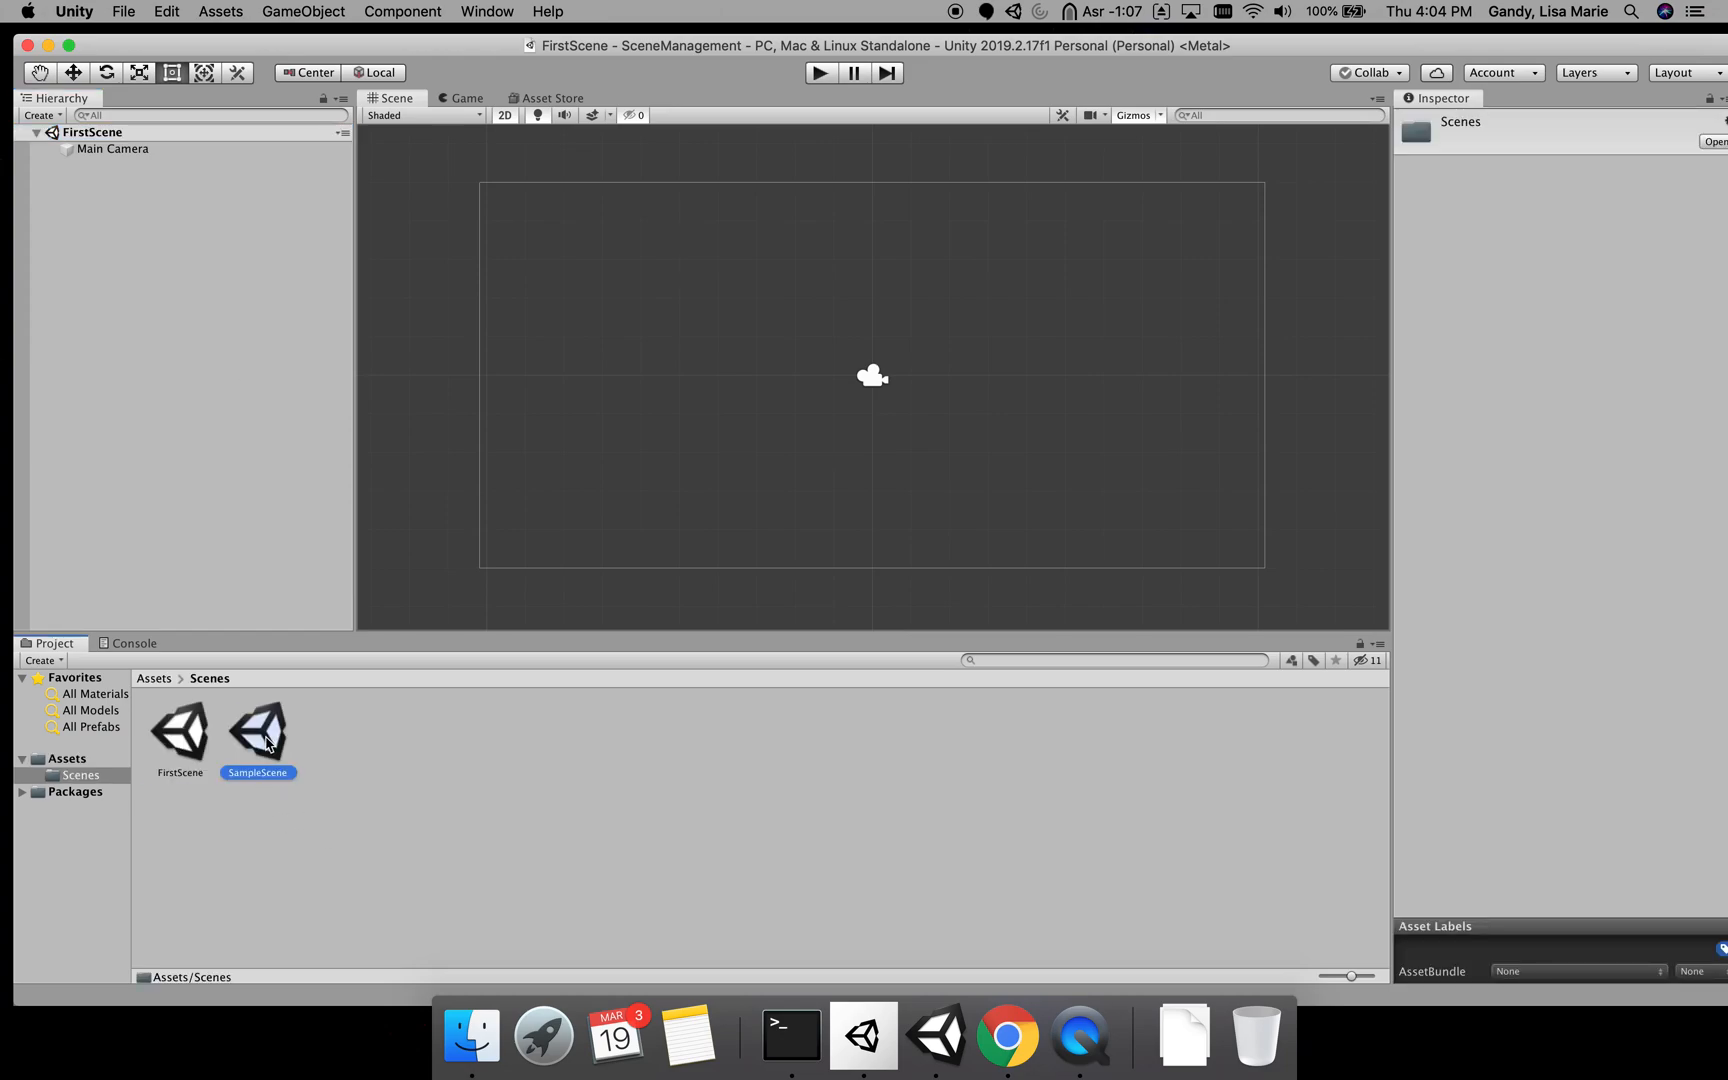
right_click(268, 742)
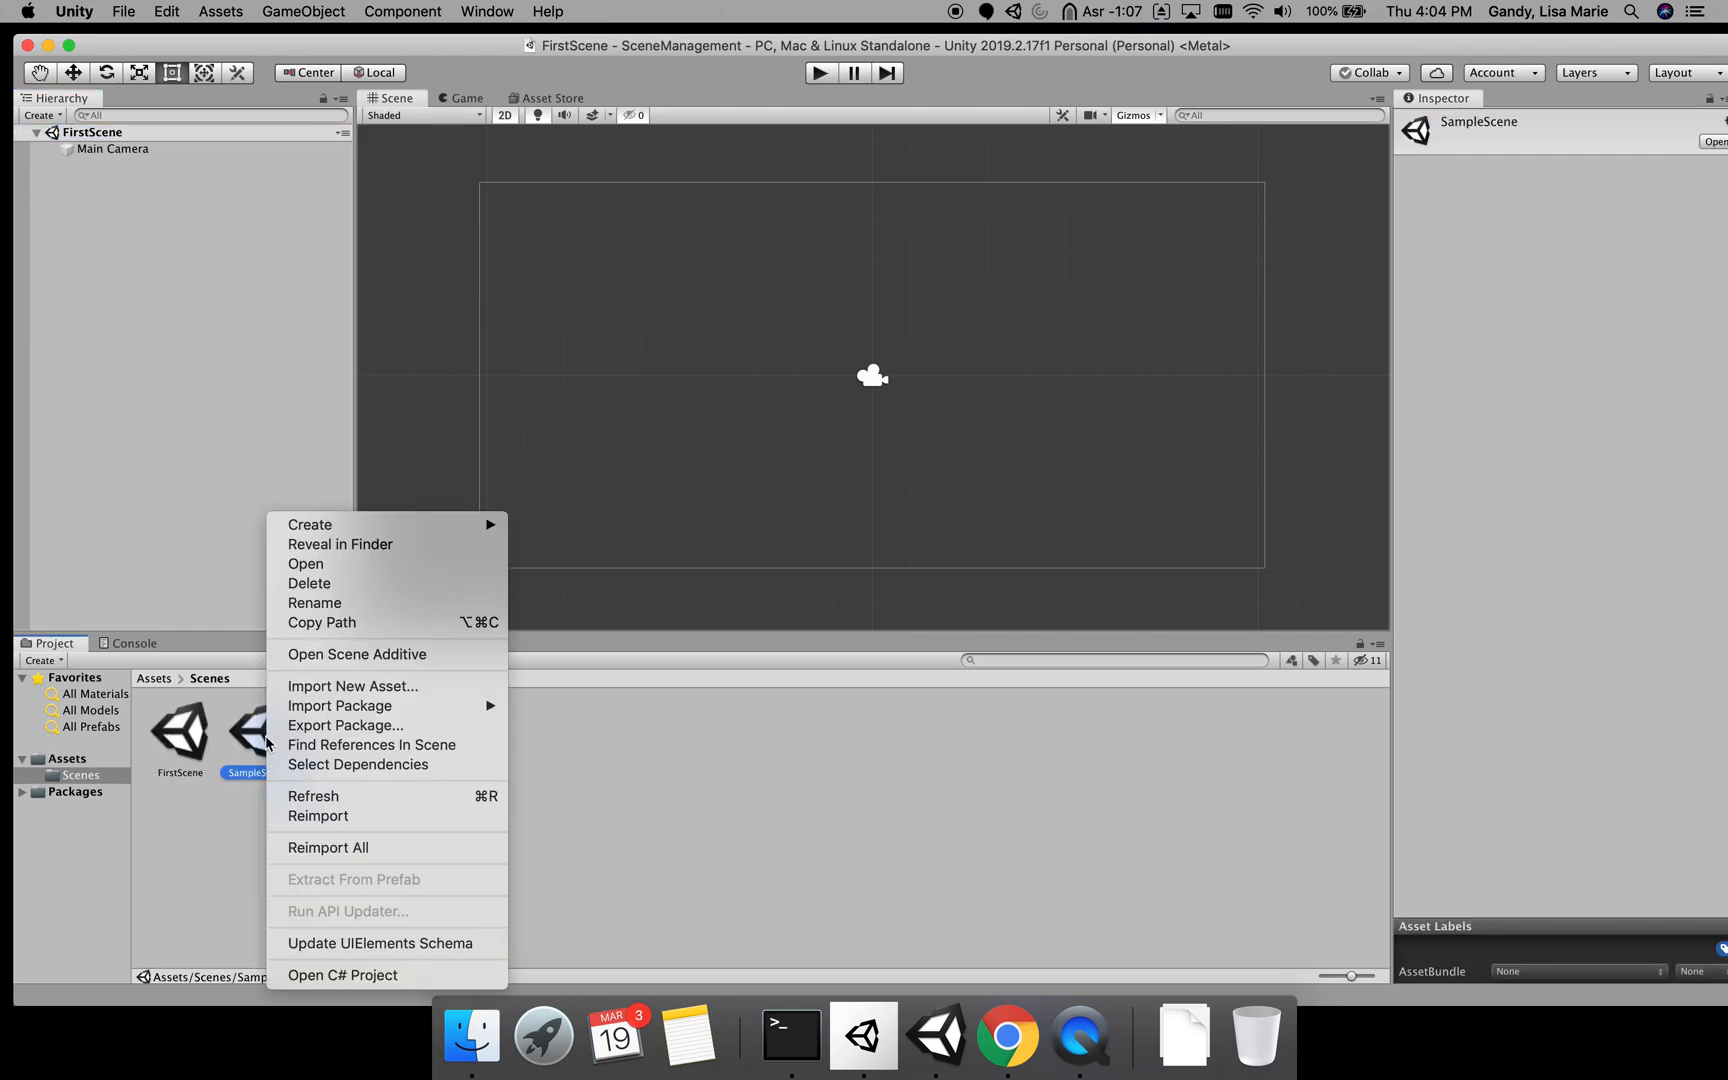
click(351, 585)
click(1018, 357)
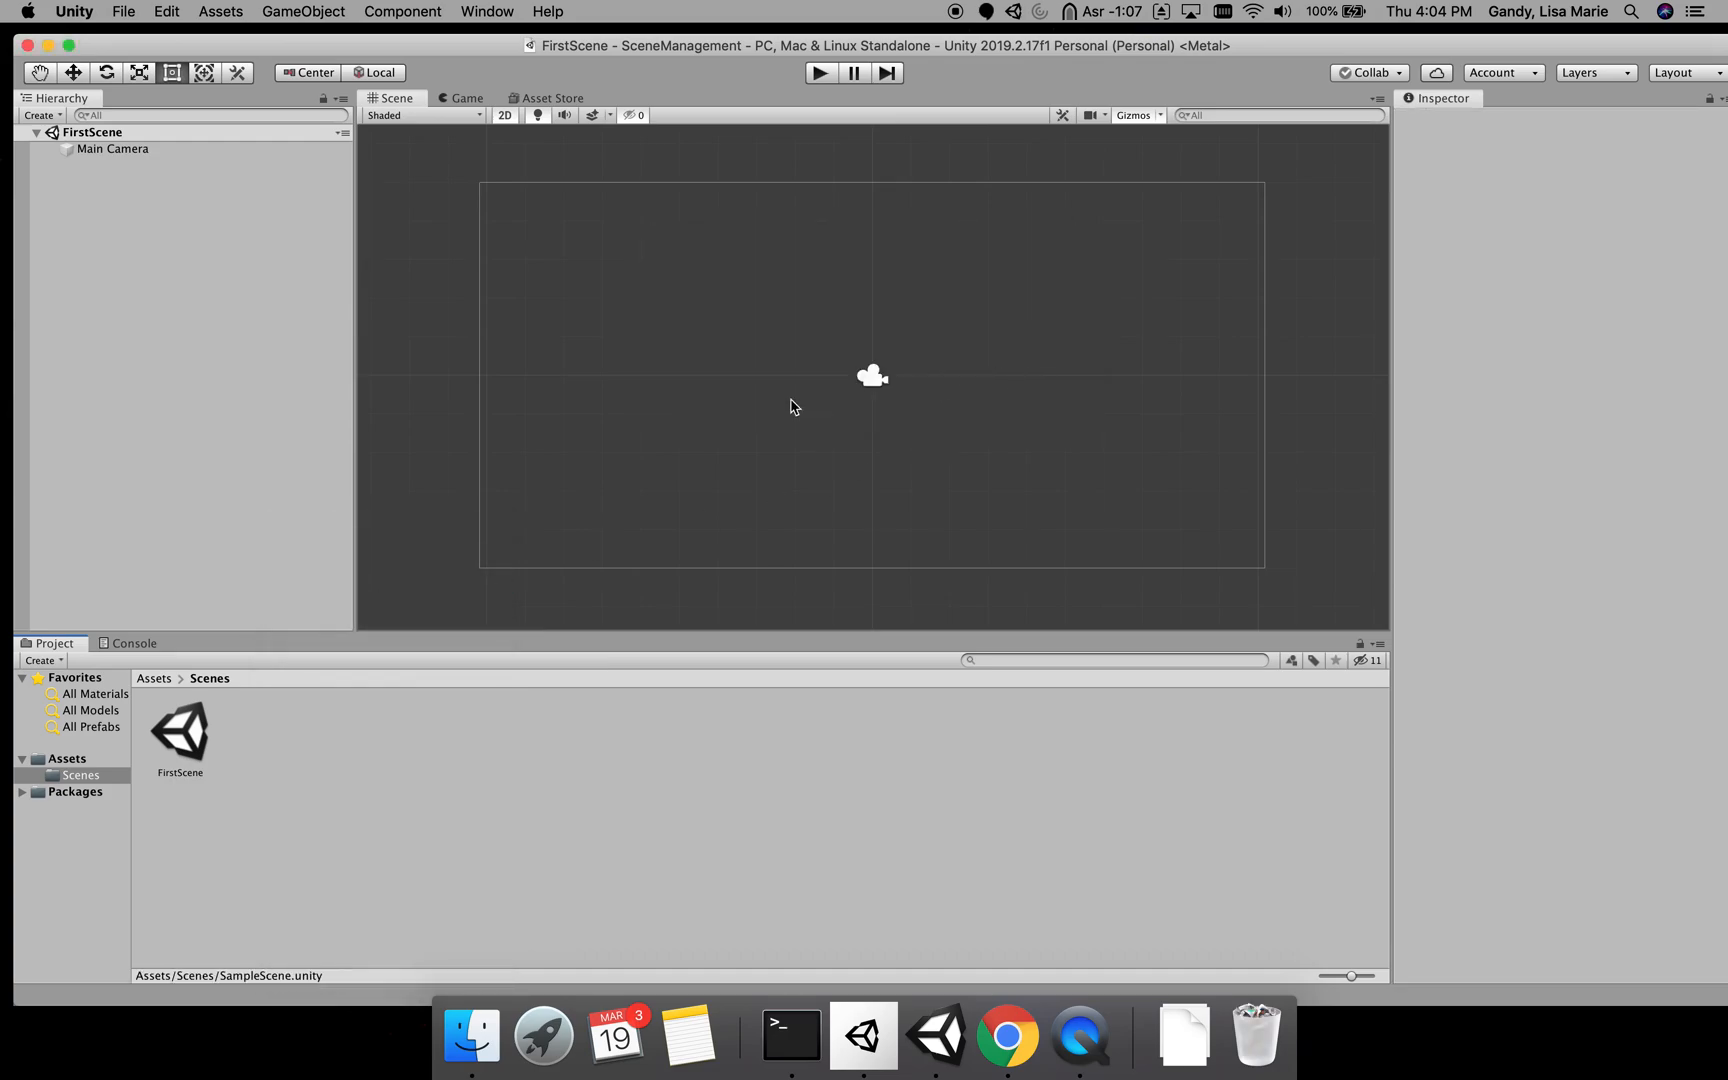
- Create a new scene and save it as SecondScene in the Scenes folder
click(131, 339)
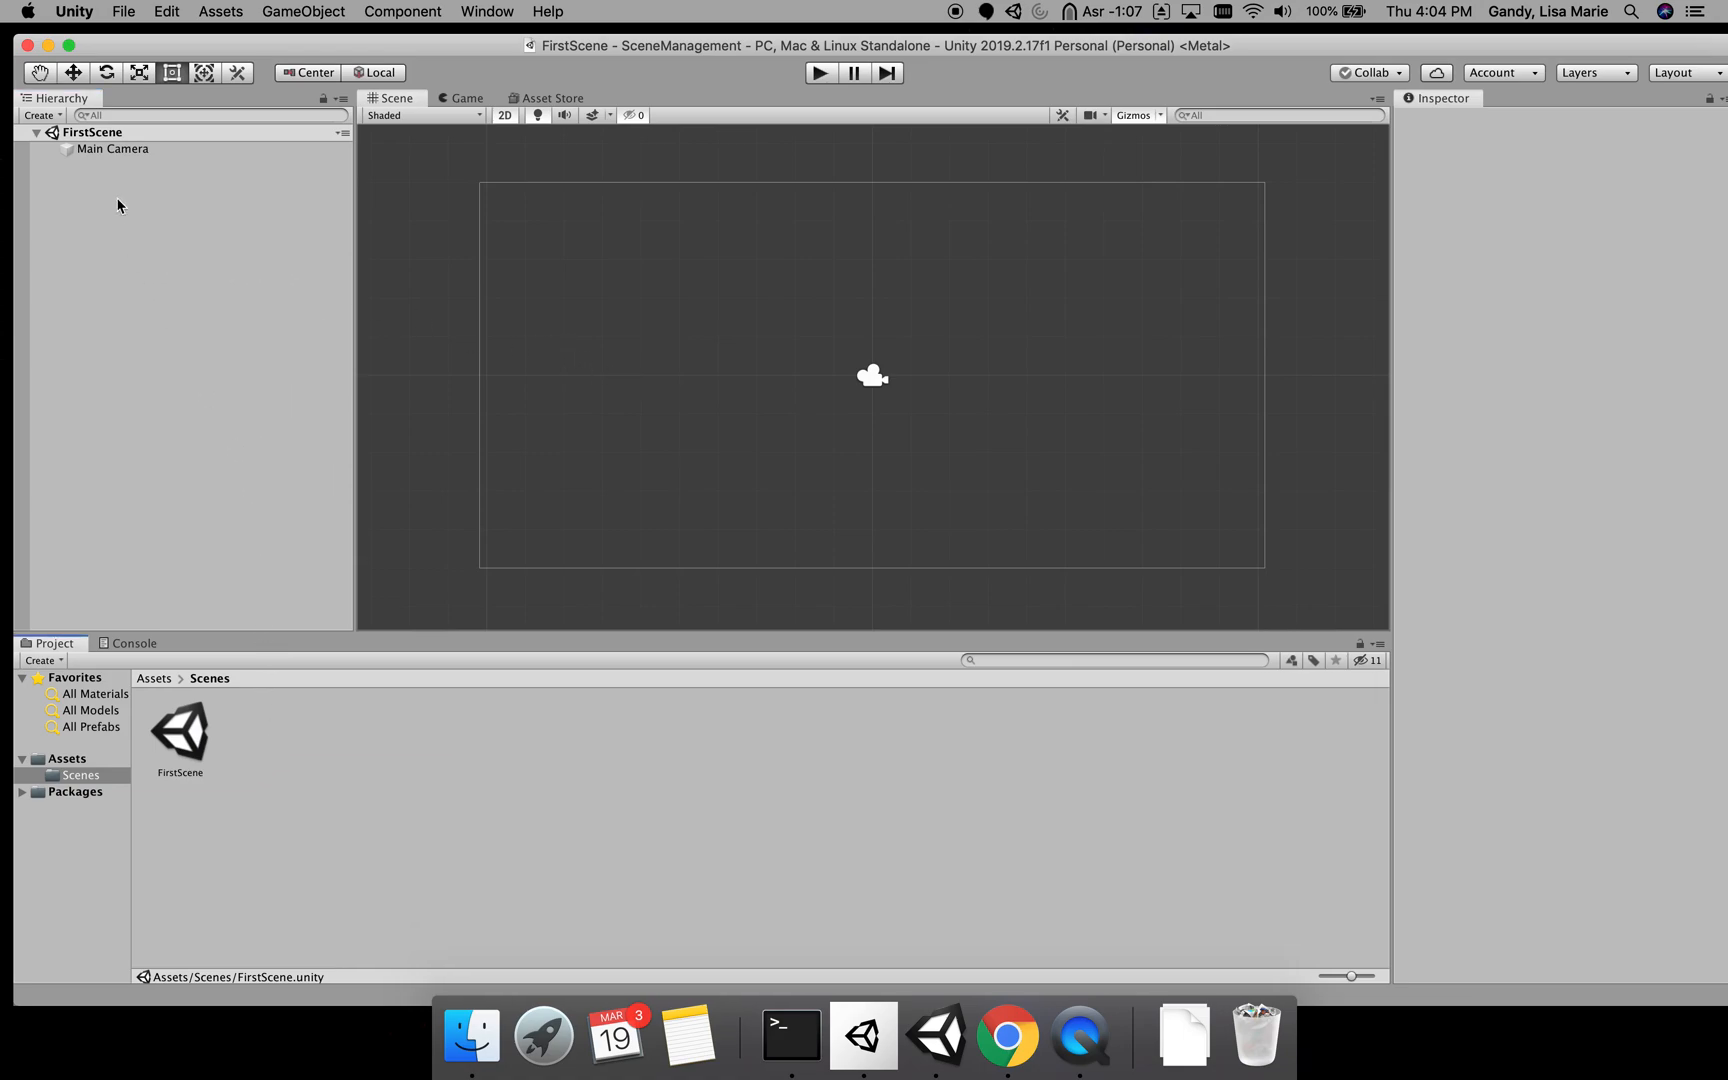
click(125, 11)
click(160, 36)
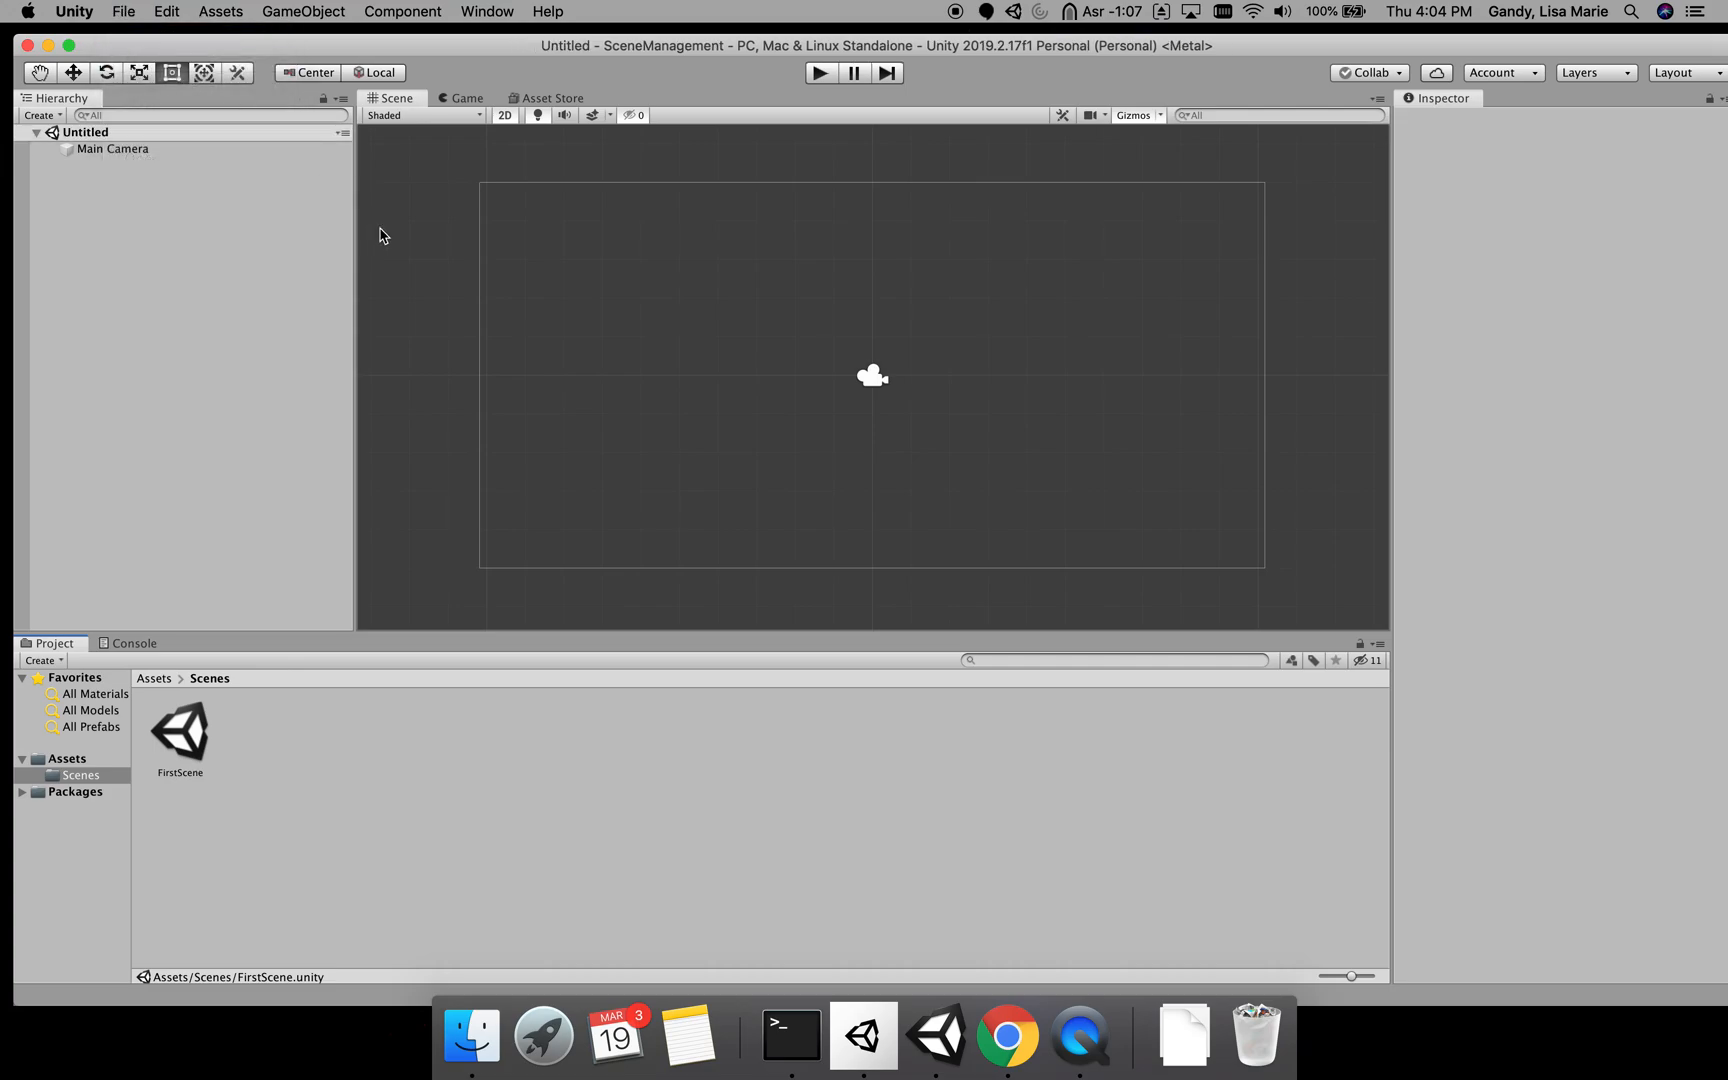
click(105, 133)
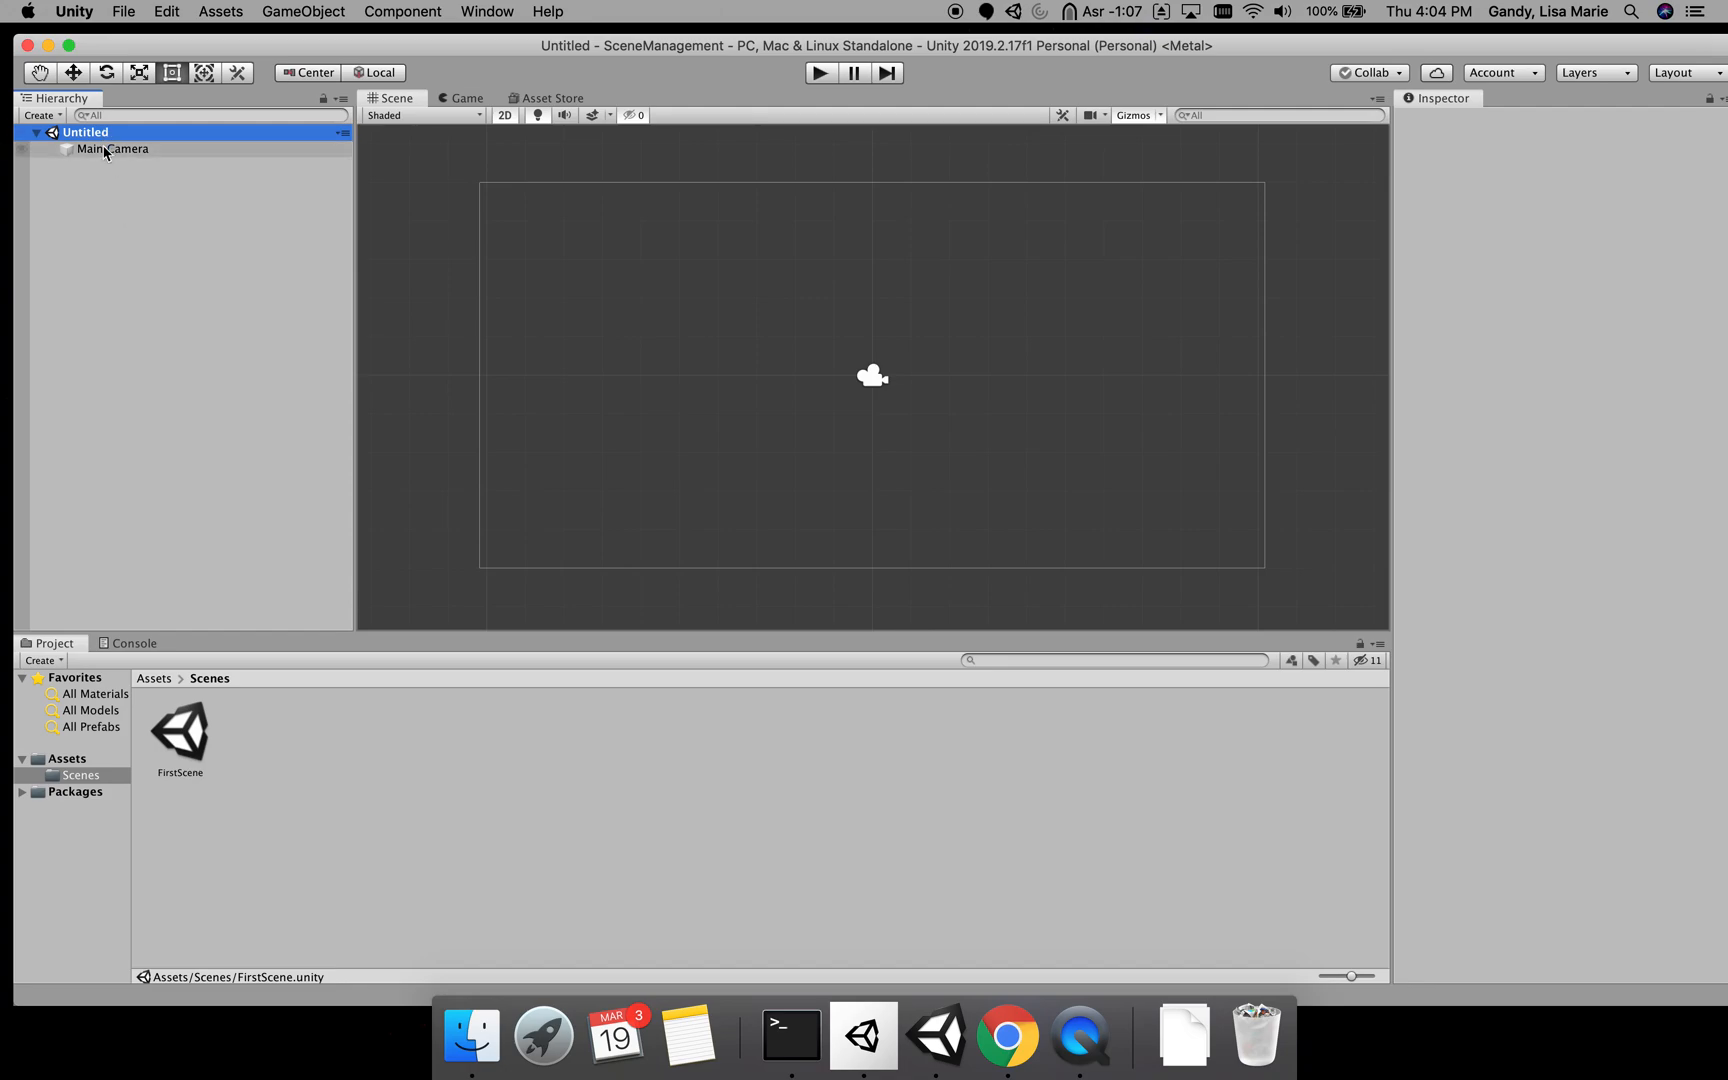
right_click(92, 133)
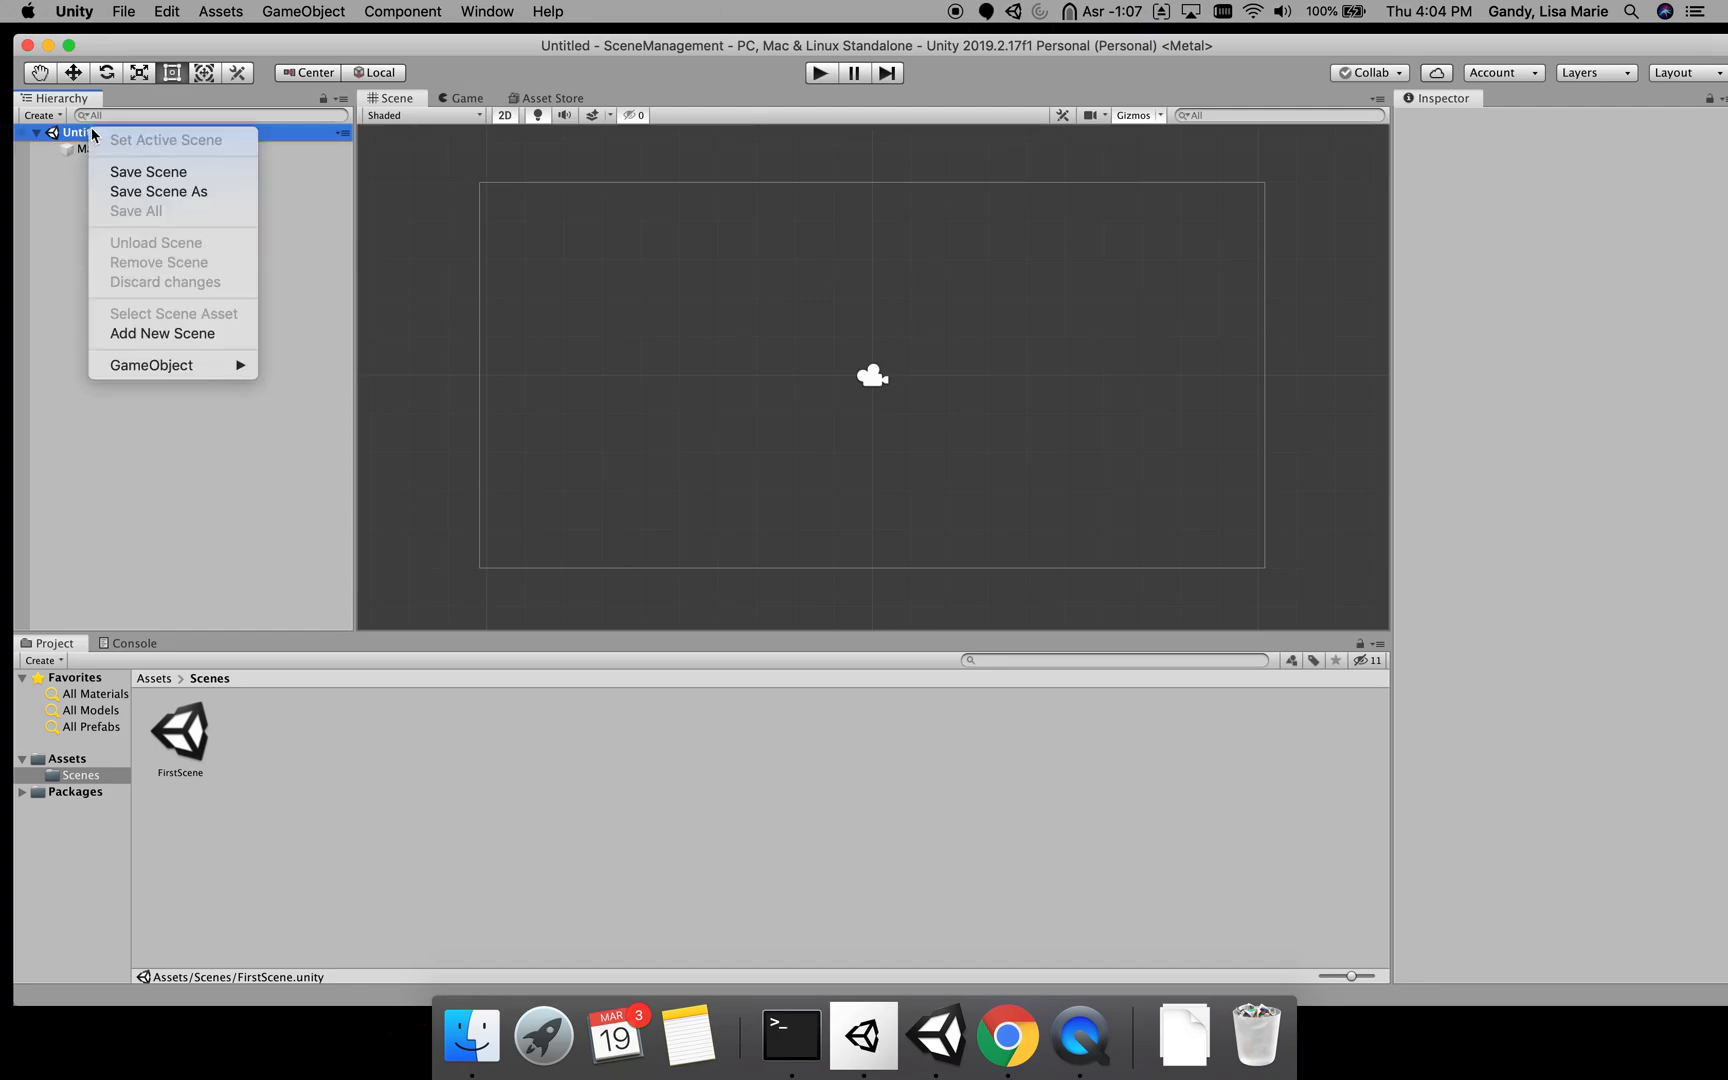
click(126, 193)
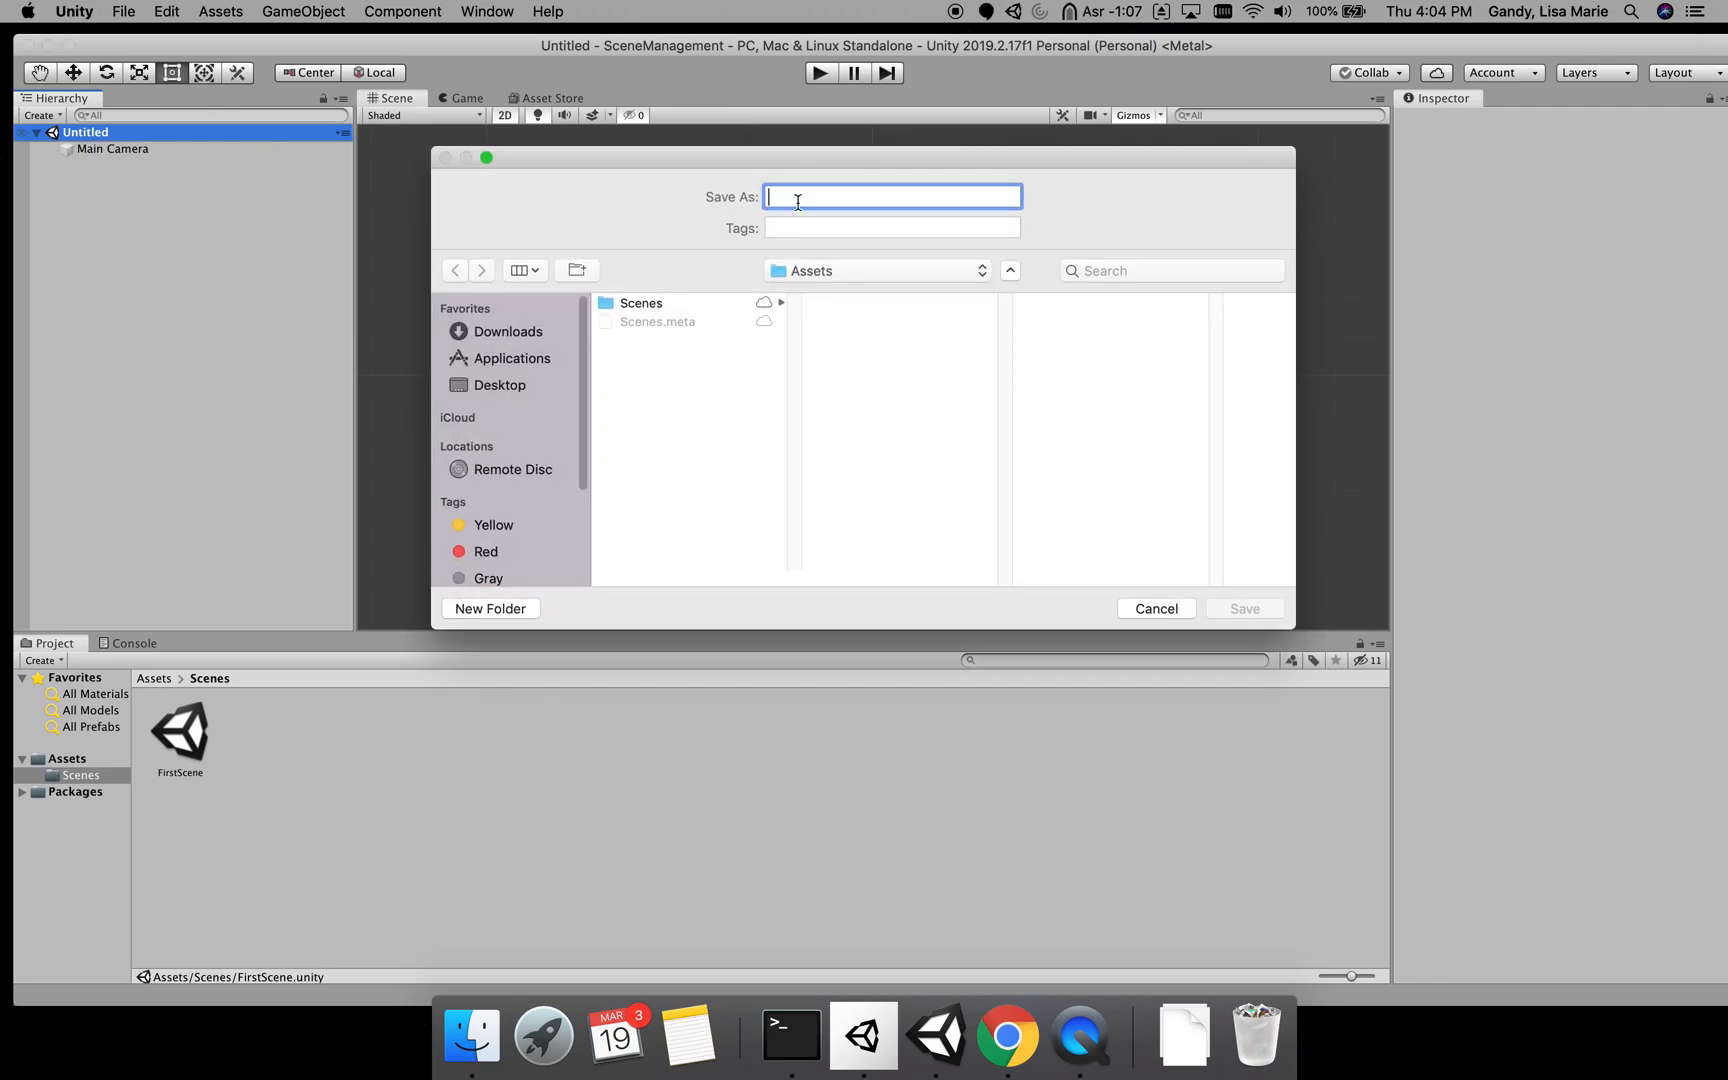
text(SecondScene)
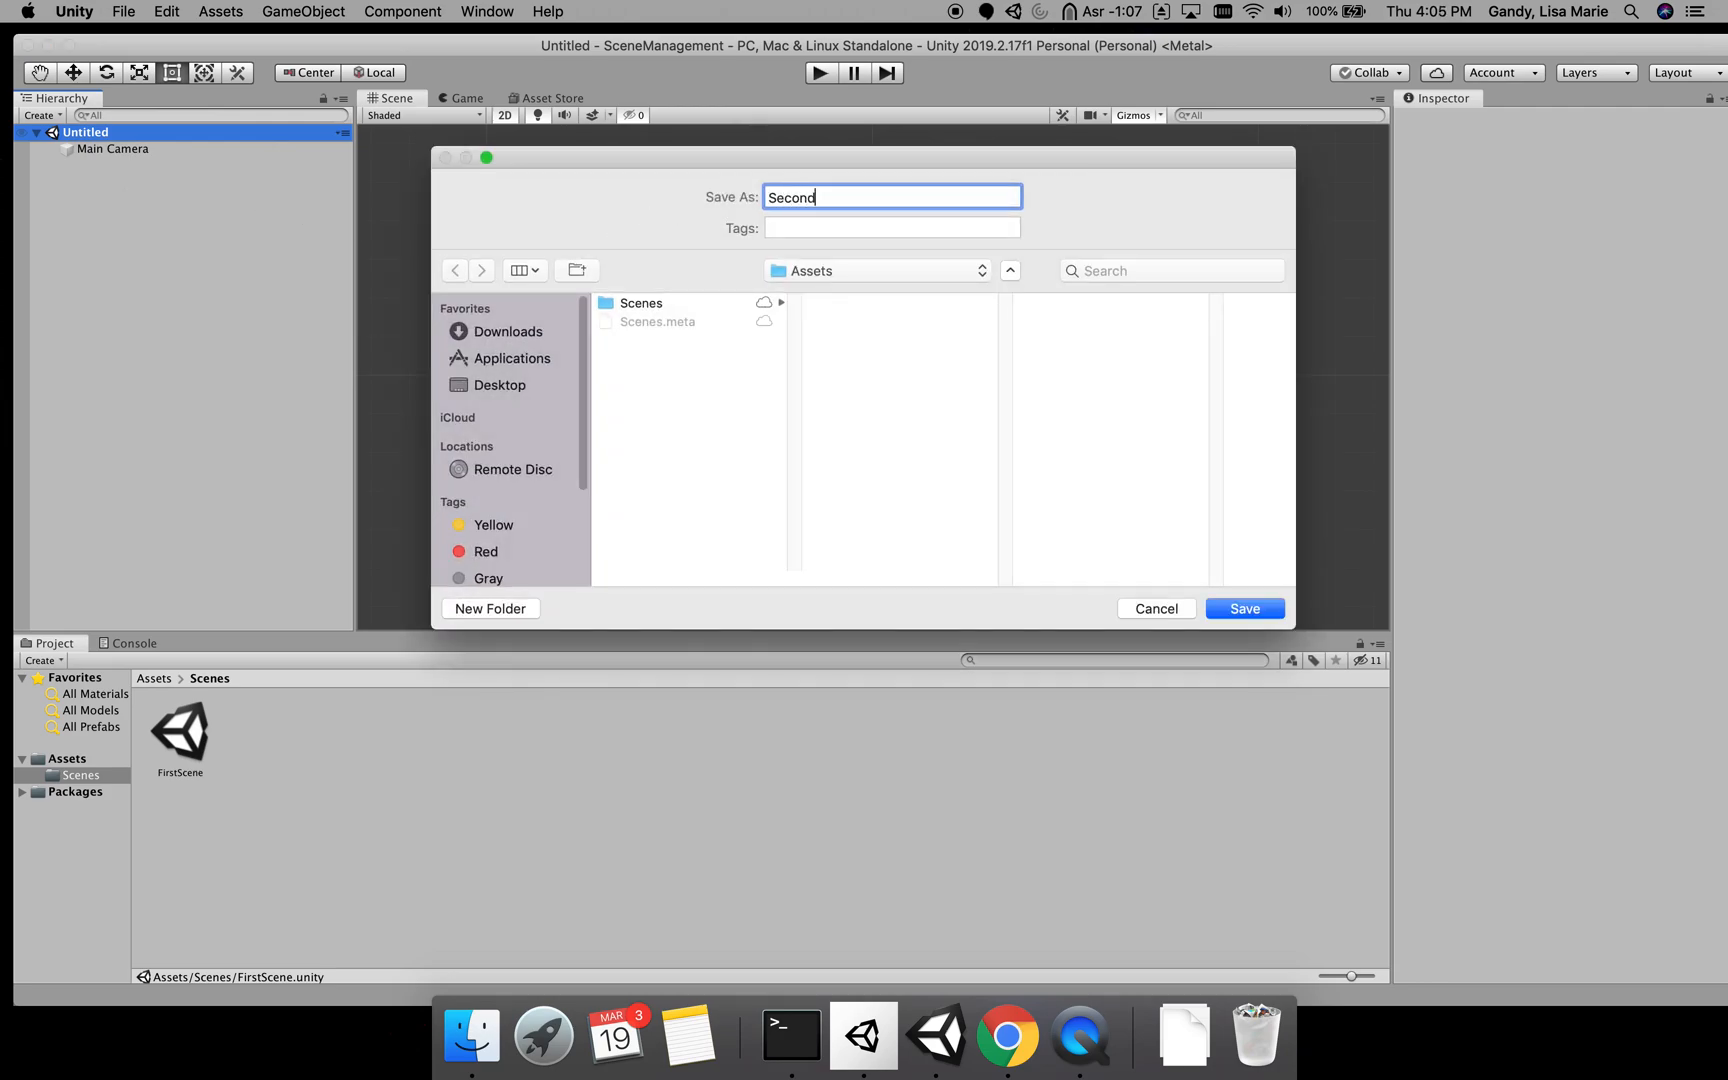
click(672, 304)
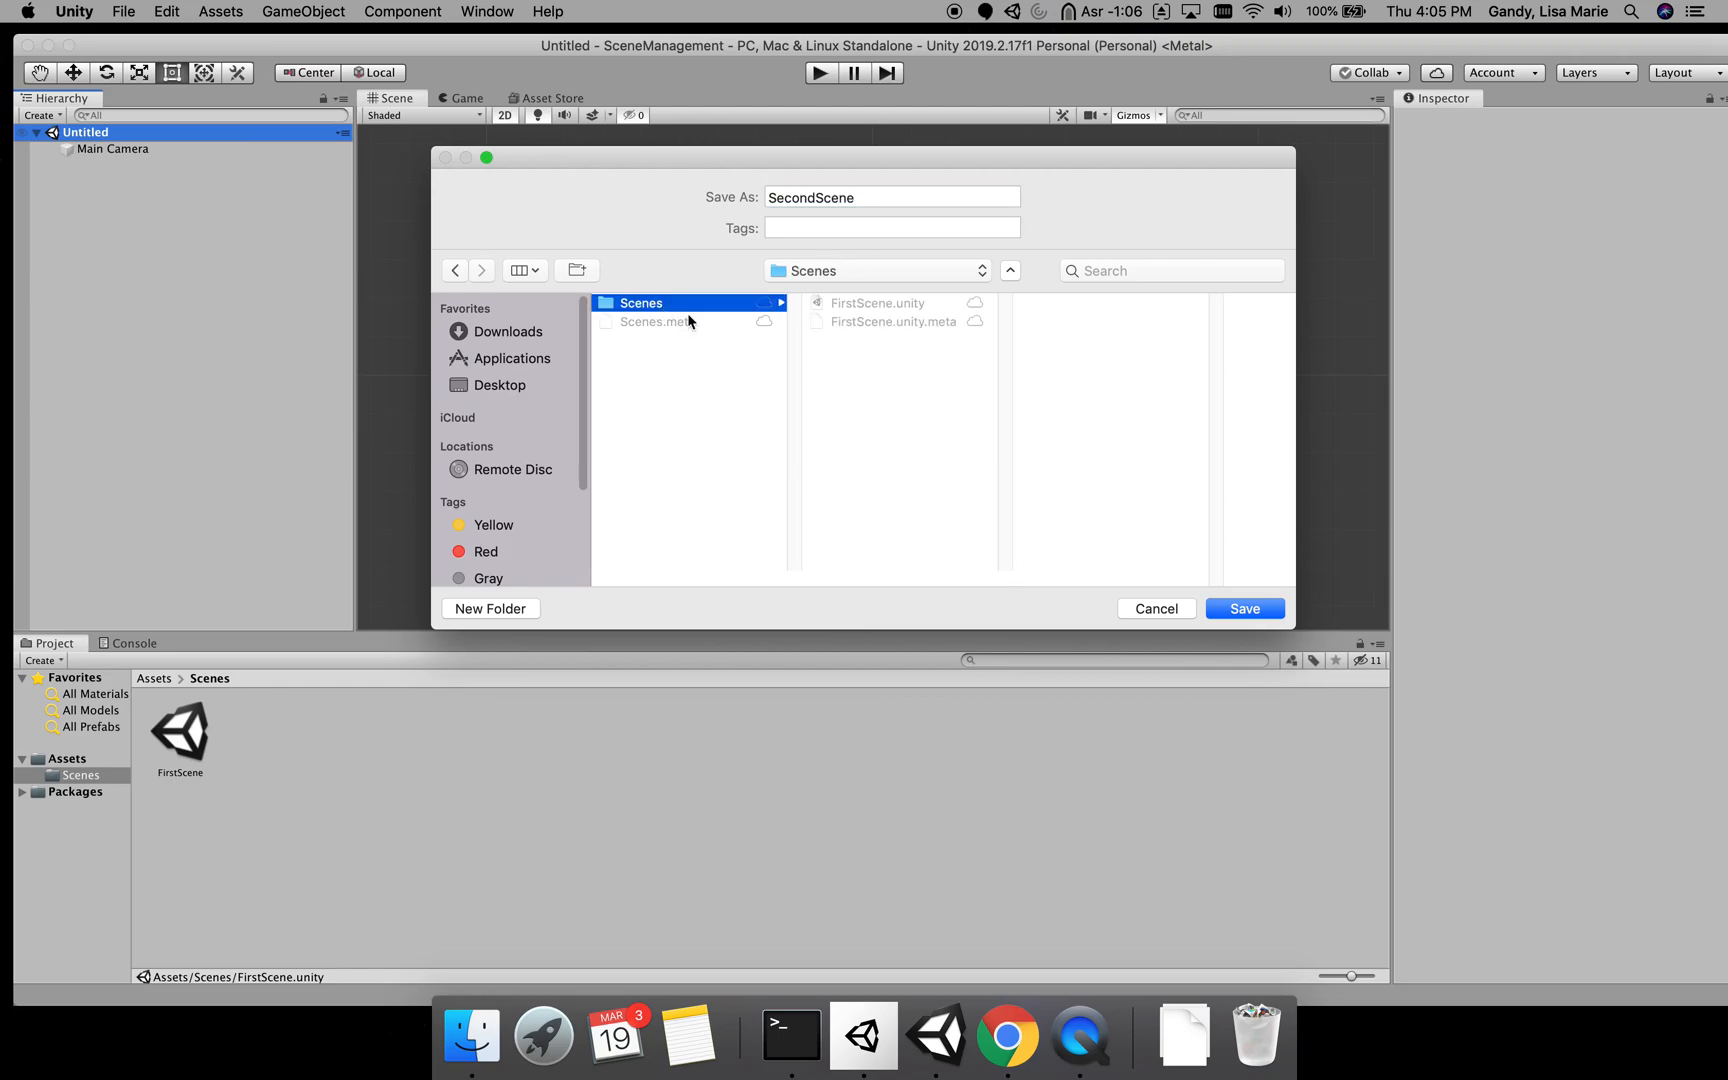
click(1229, 609)
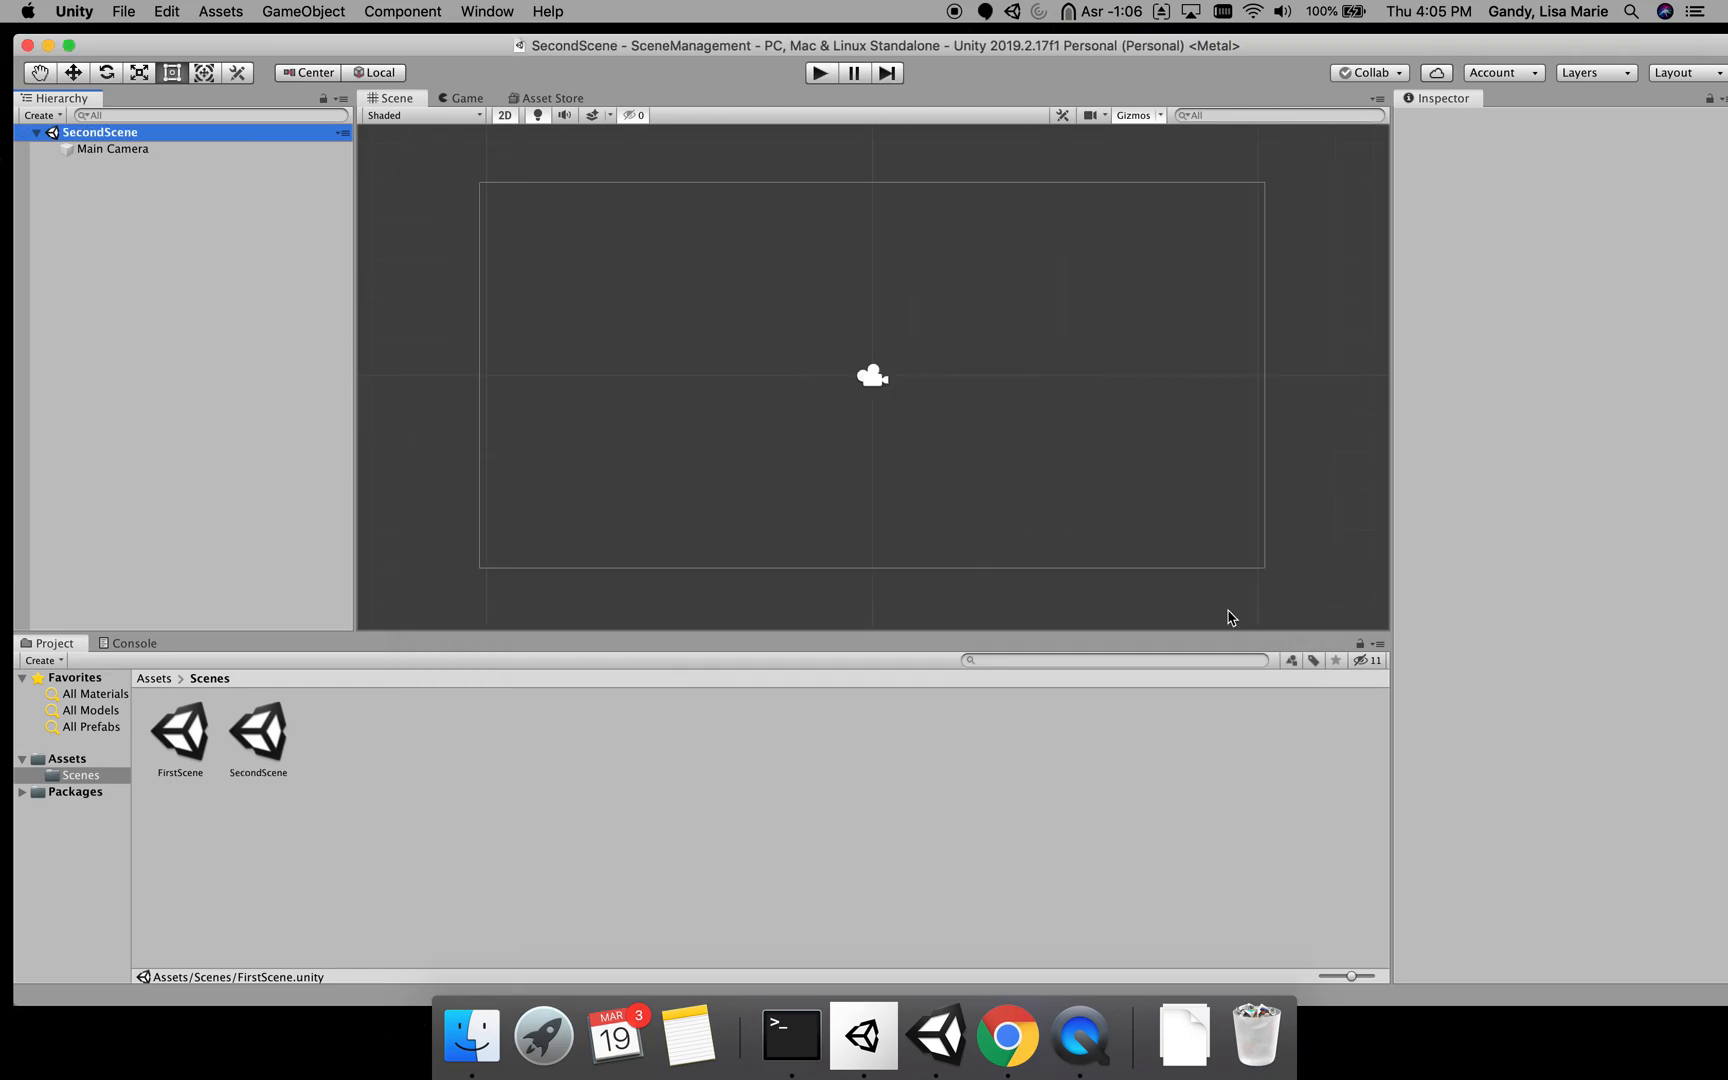
- Open FirstScene and add it to the Scenes In Build list in the Build Settings
double_click(197, 749)
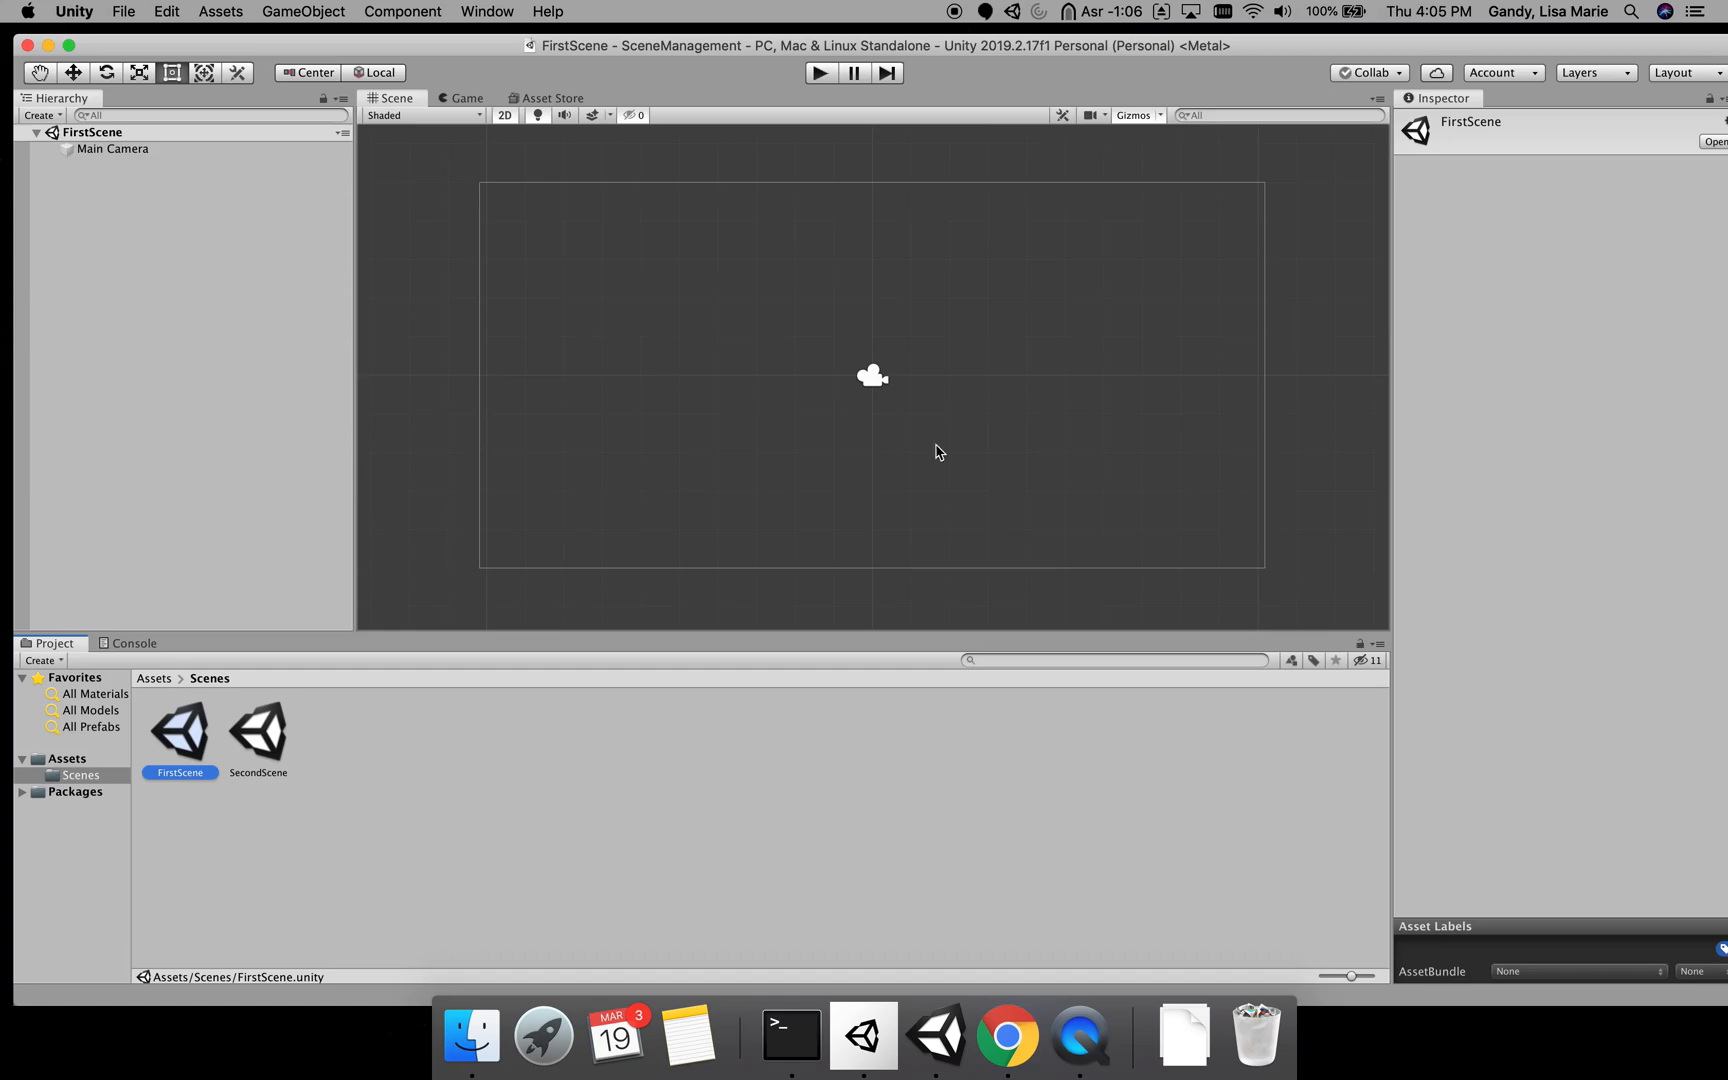
click(270, 305)
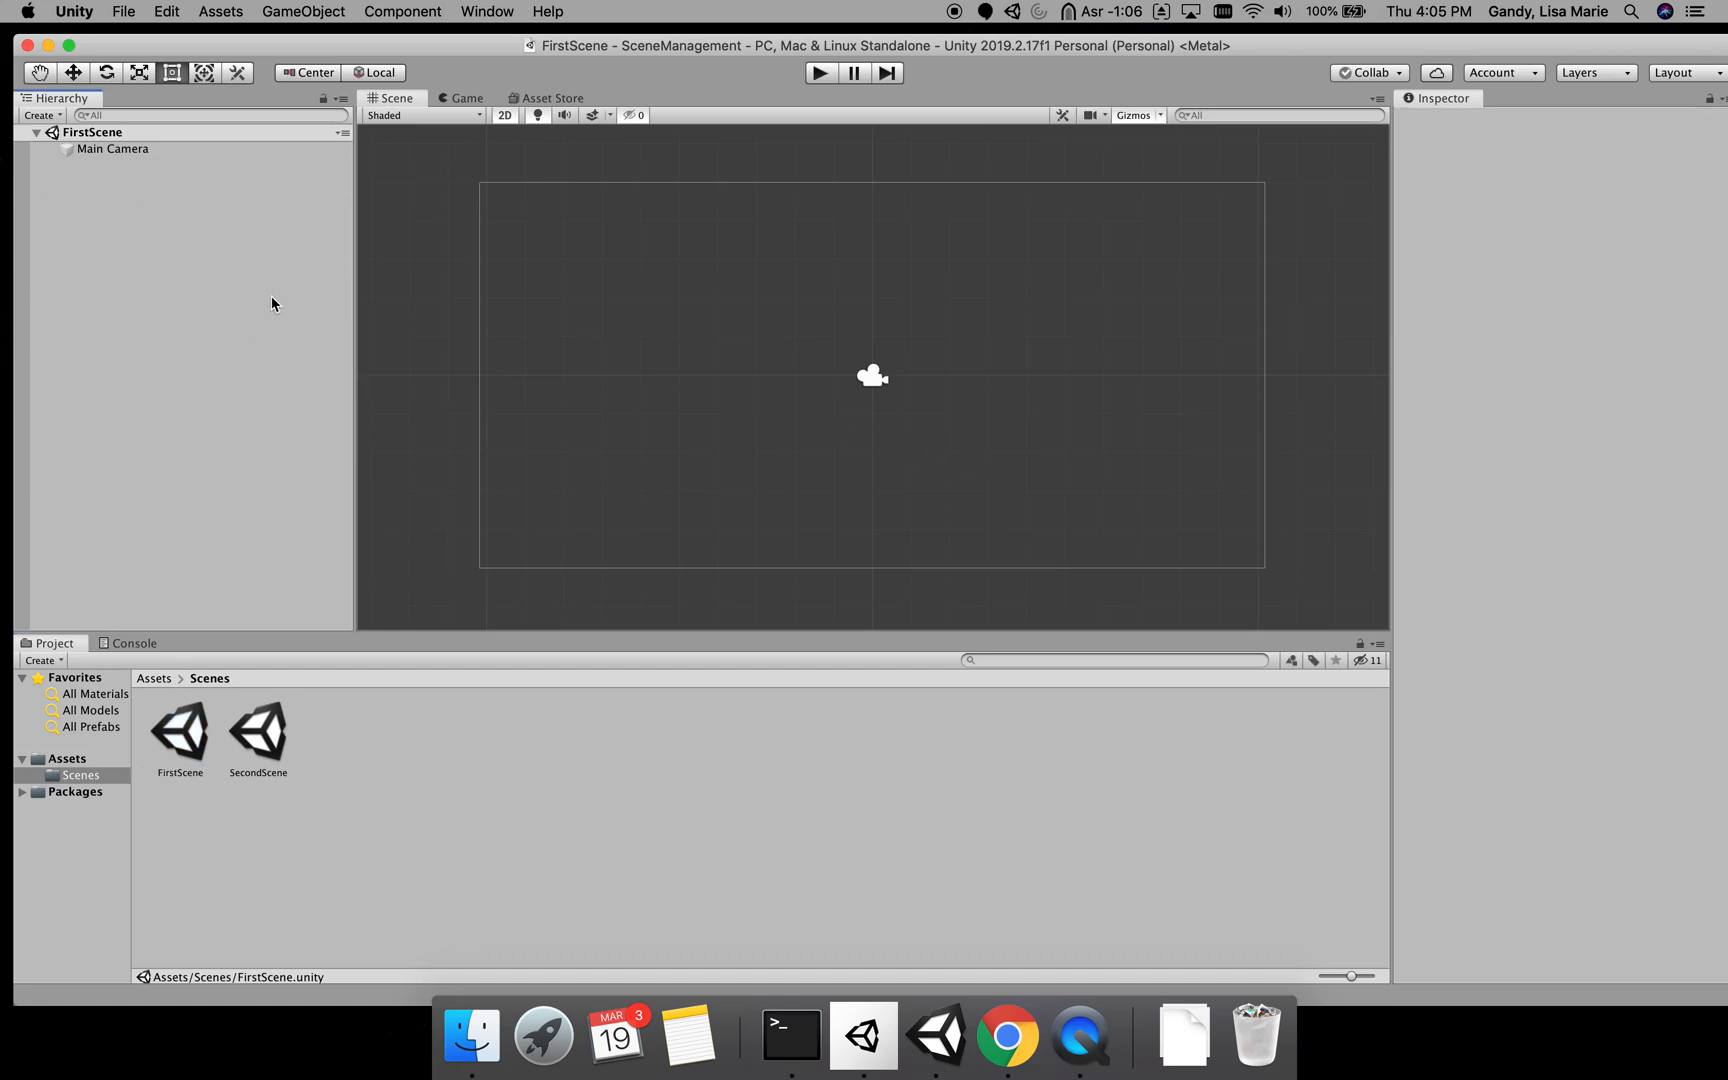
click(128, 12)
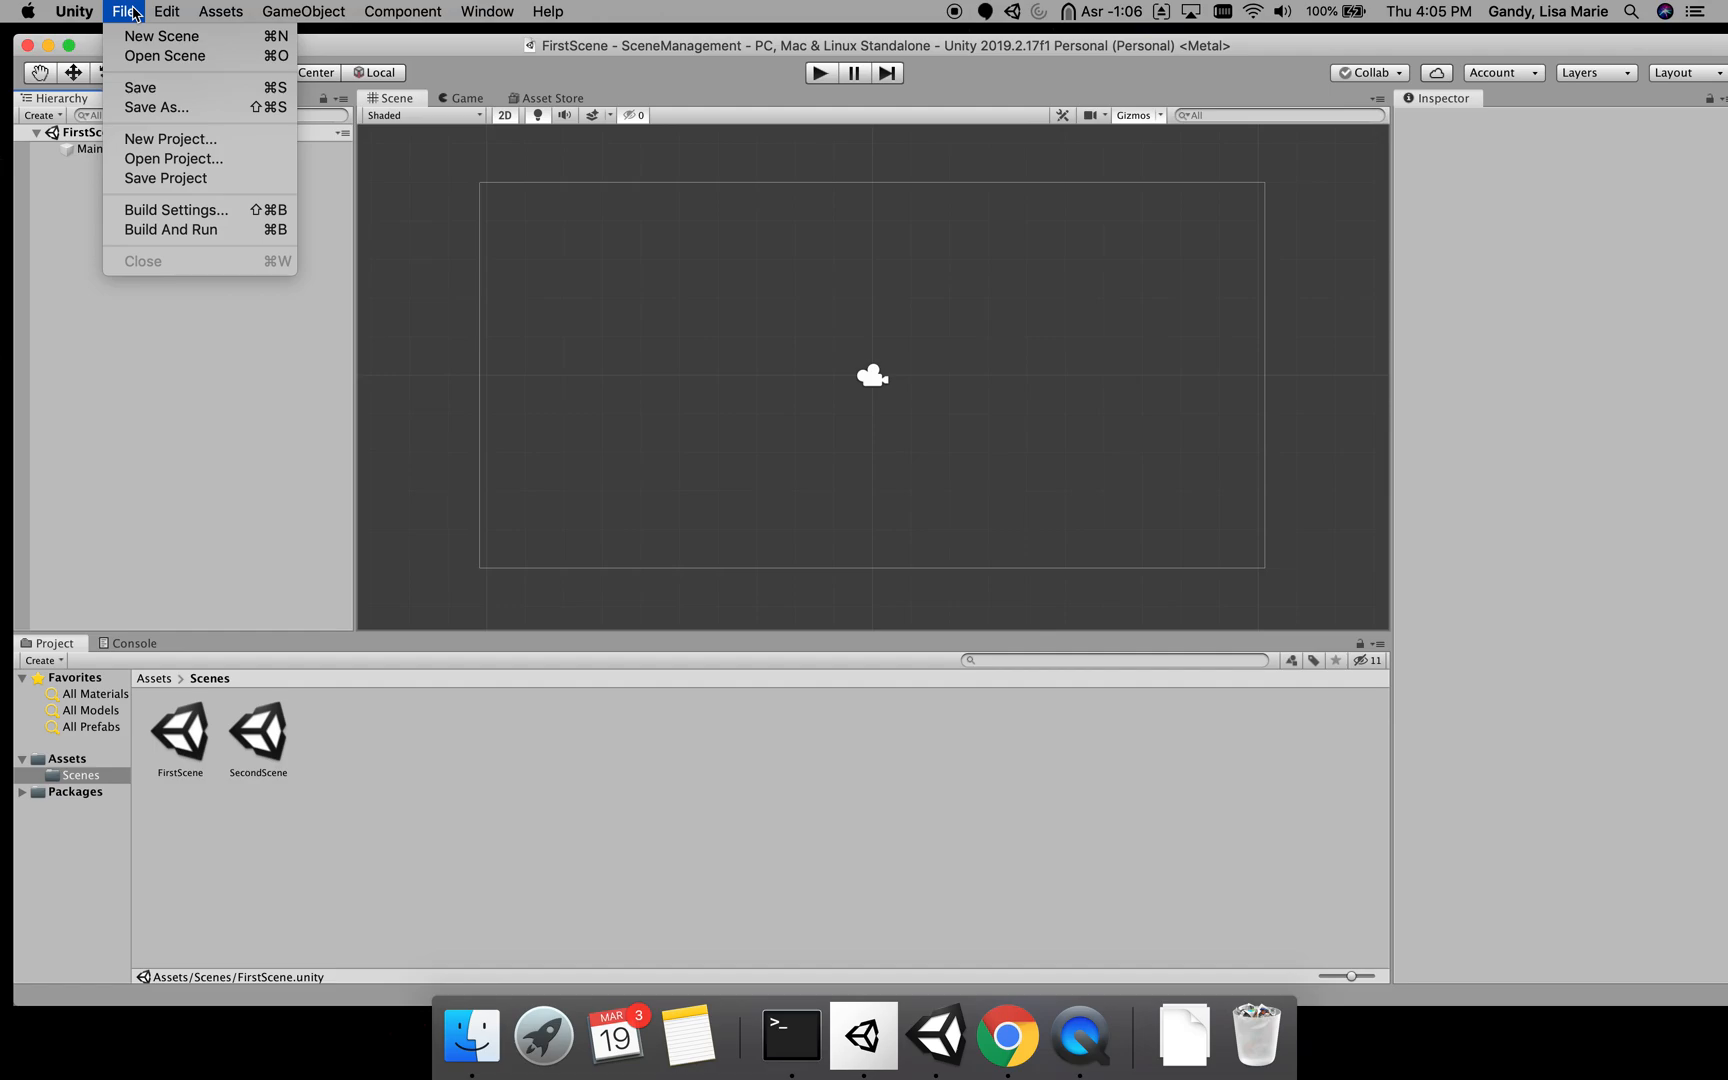
click(194, 214)
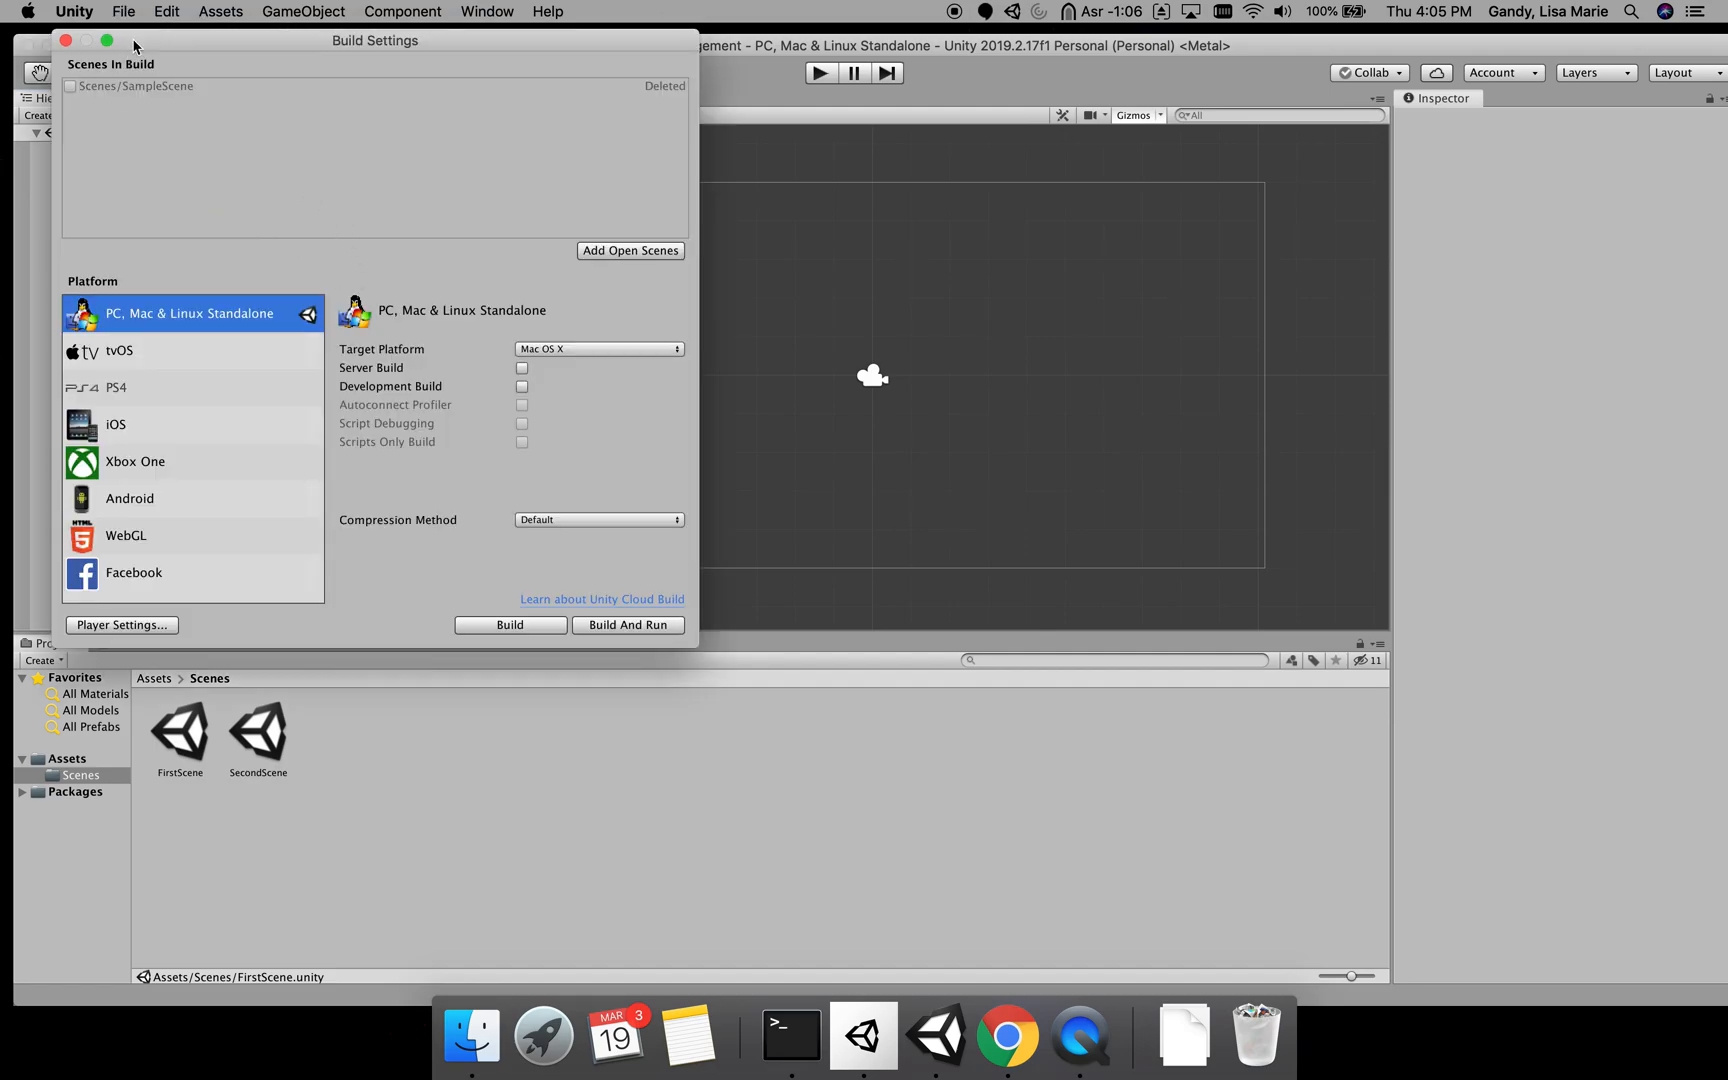
drag(133, 40, 316, 54)
click(800, 265)
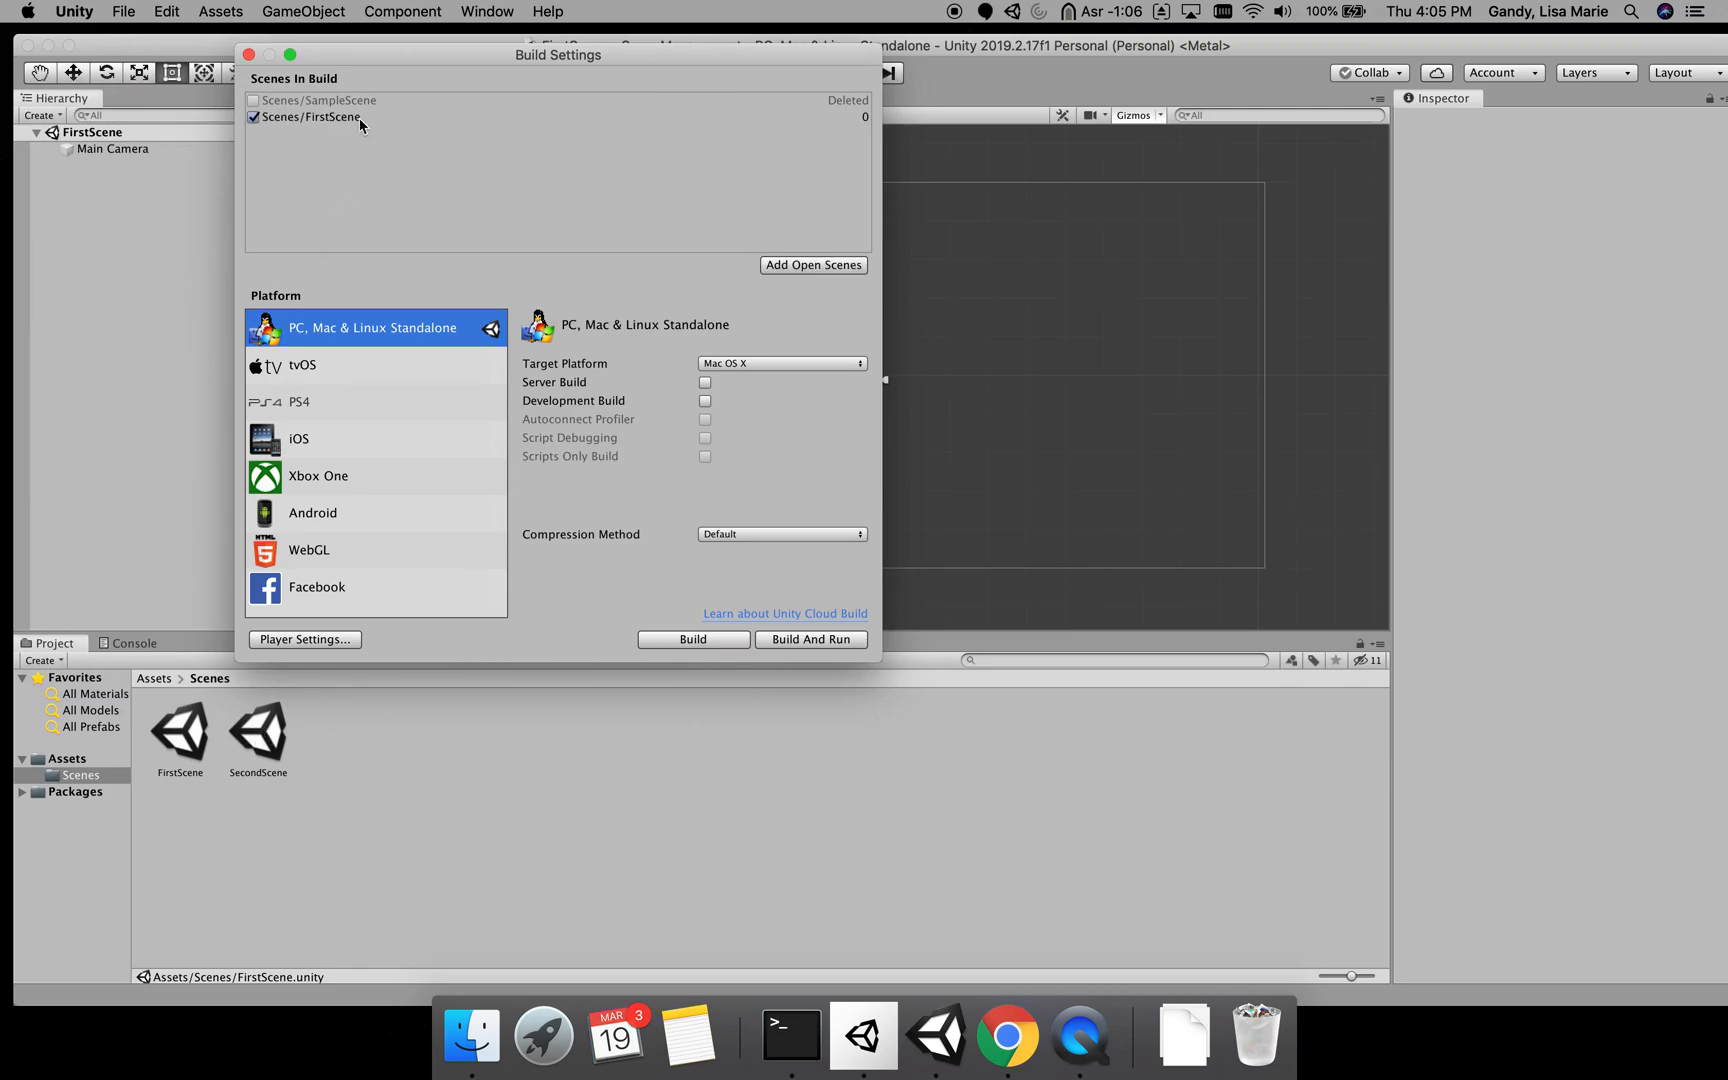
- Open SecondScene, add it to the Scenes In Build list after FirstScene, and close the Build Settings
double_click(268, 741)
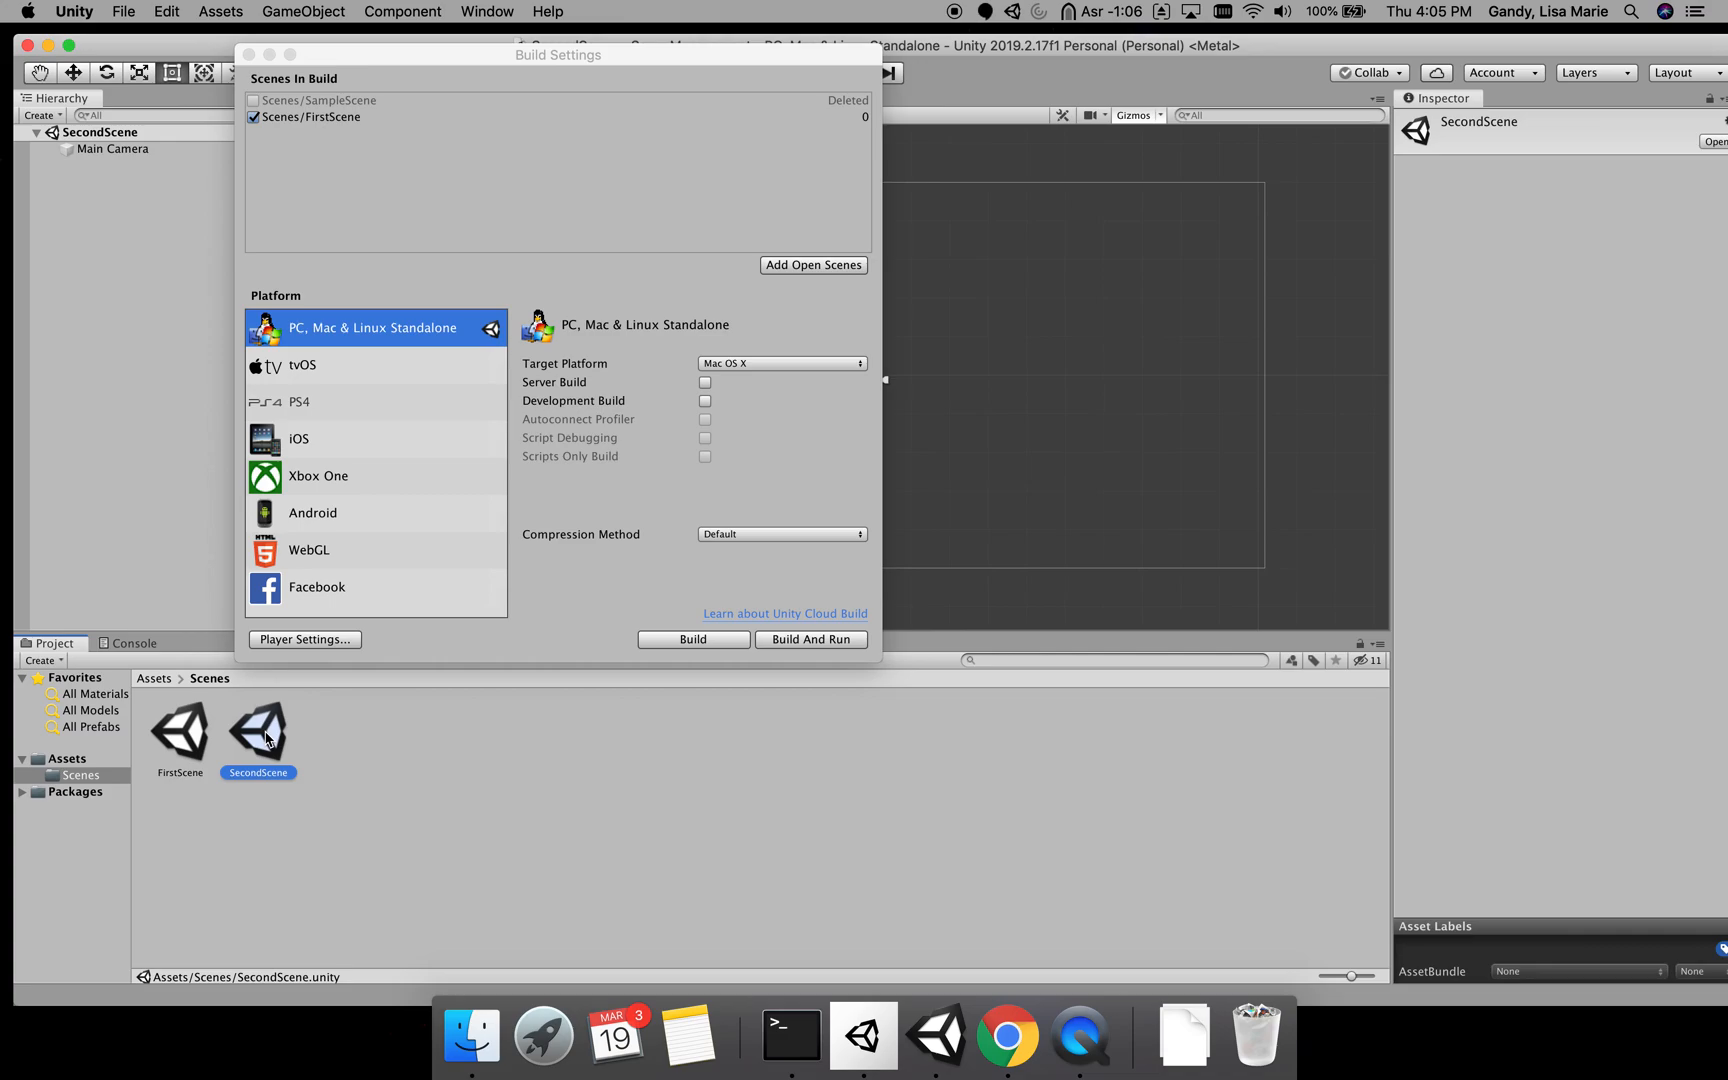
click(801, 265)
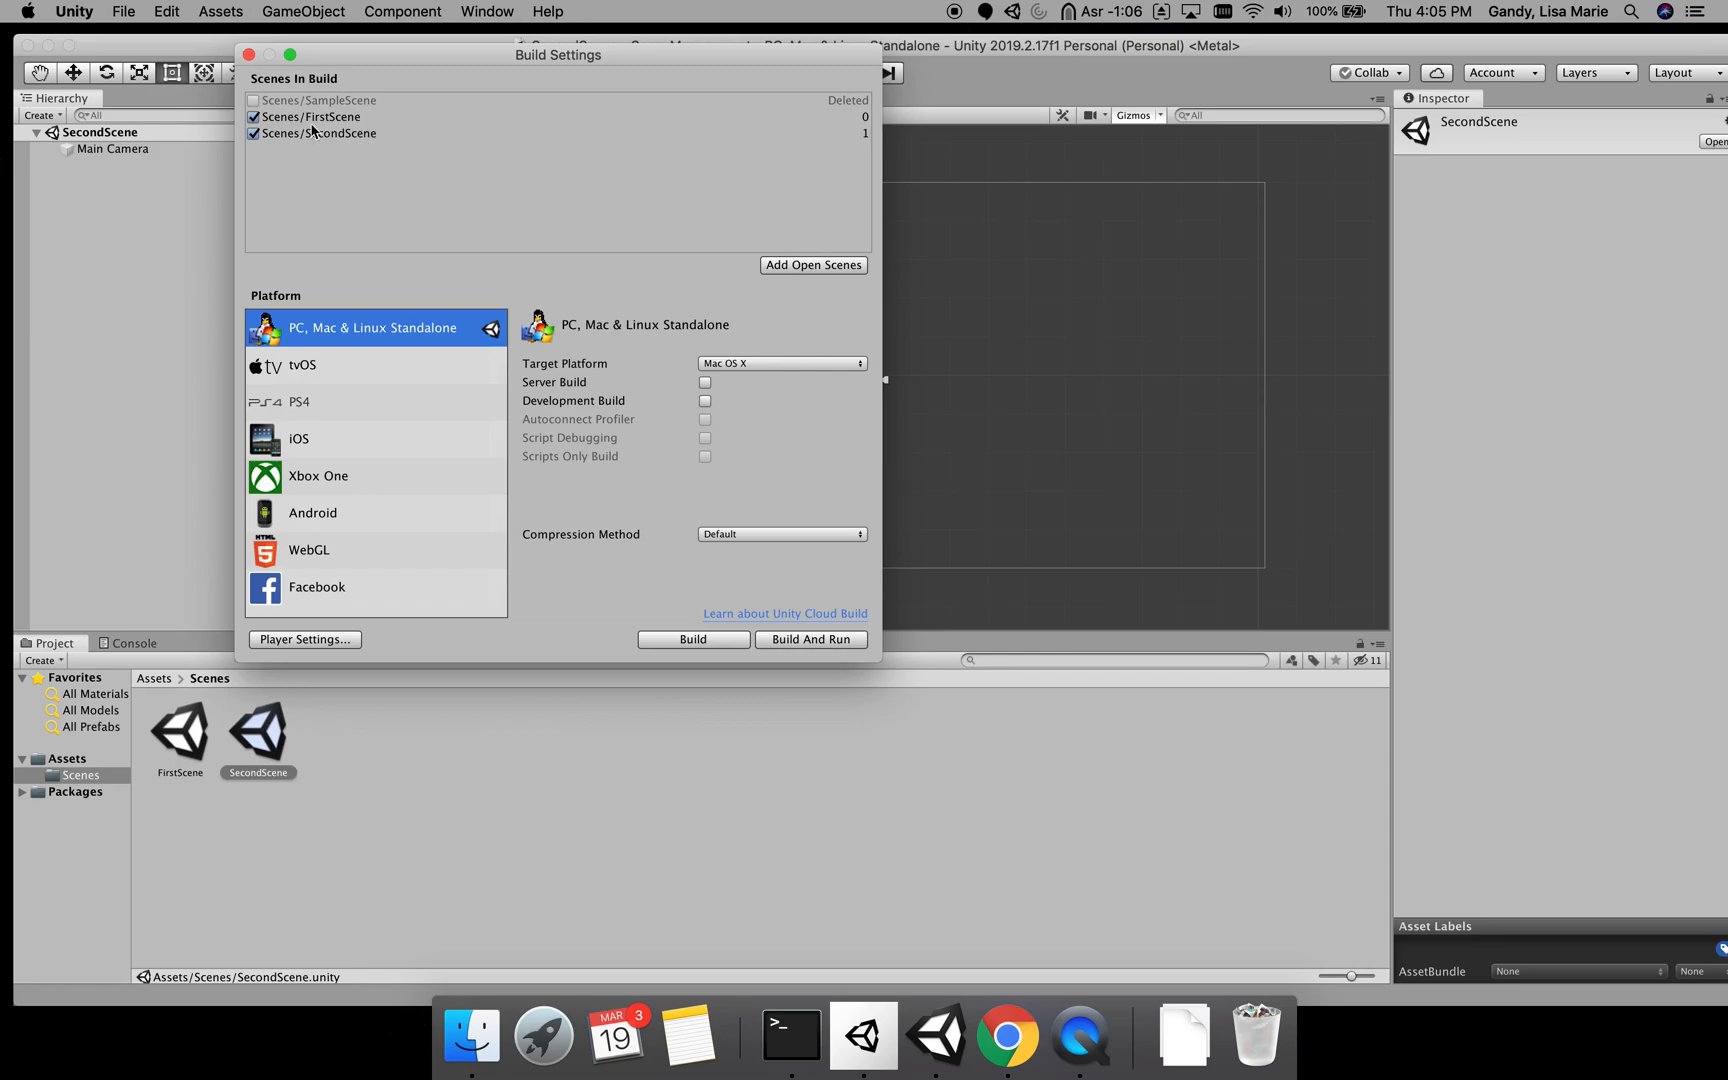
click(255, 103)
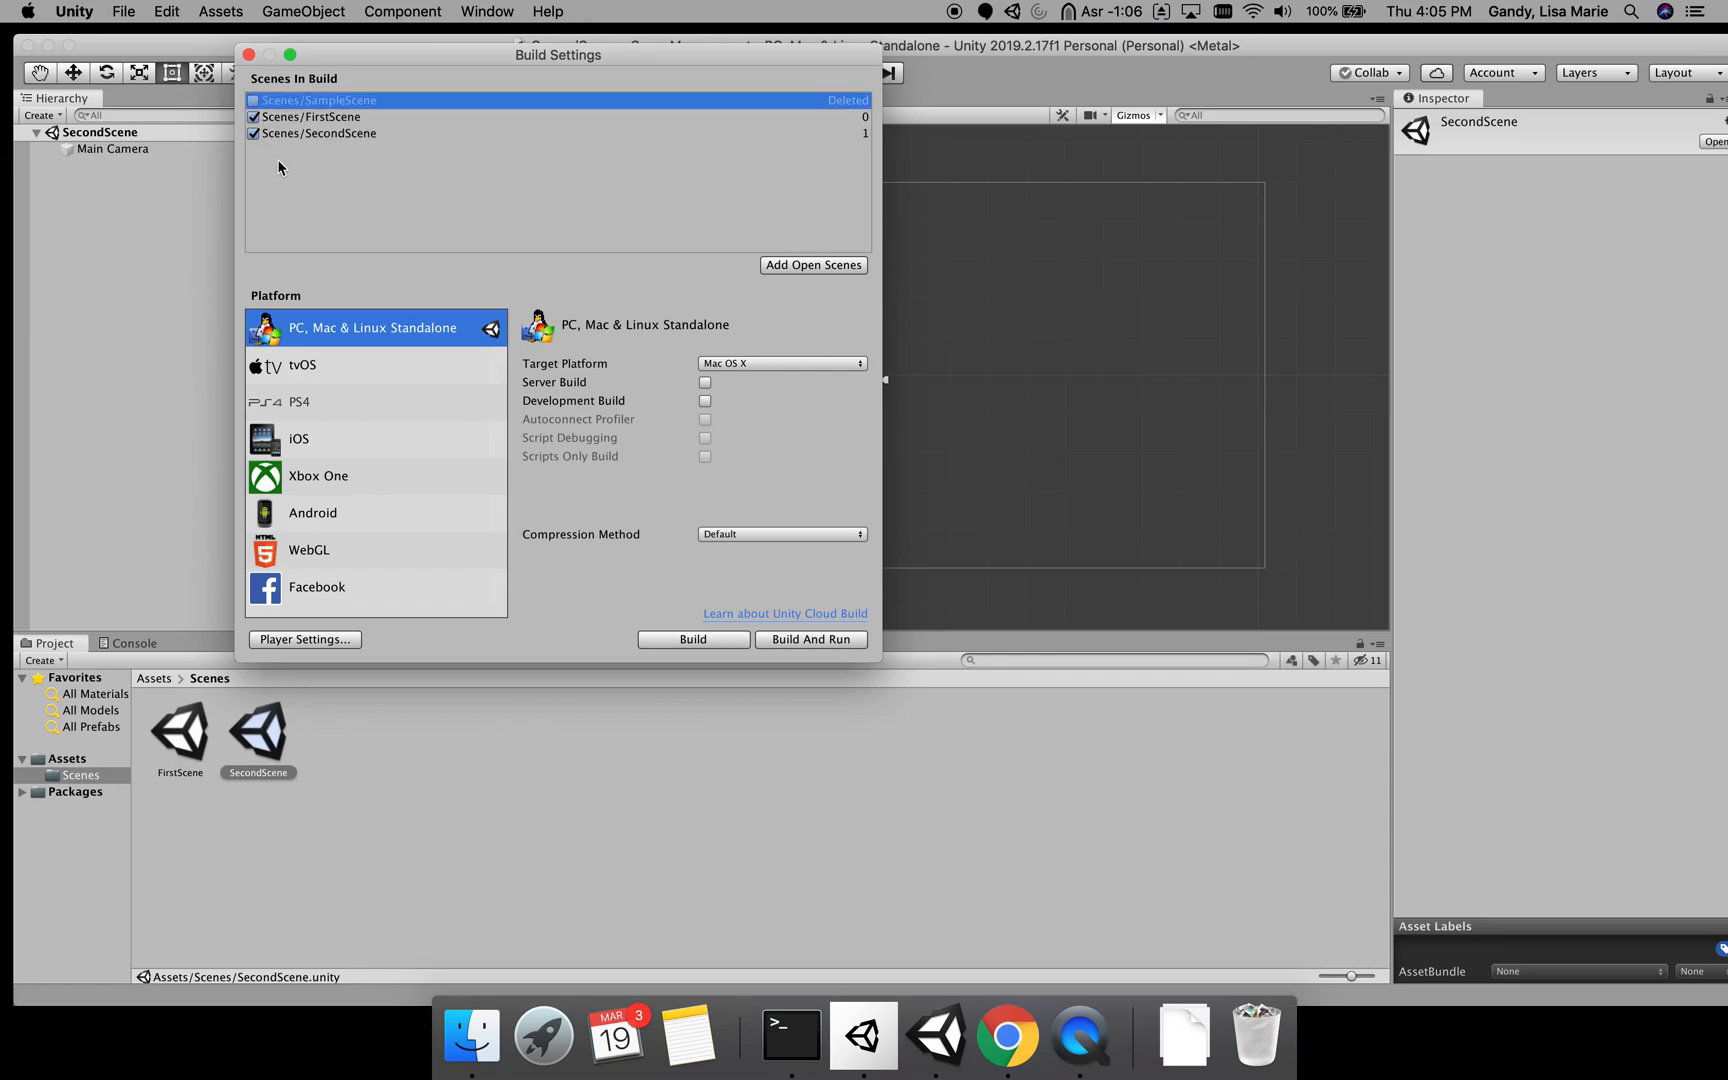
click(353, 119)
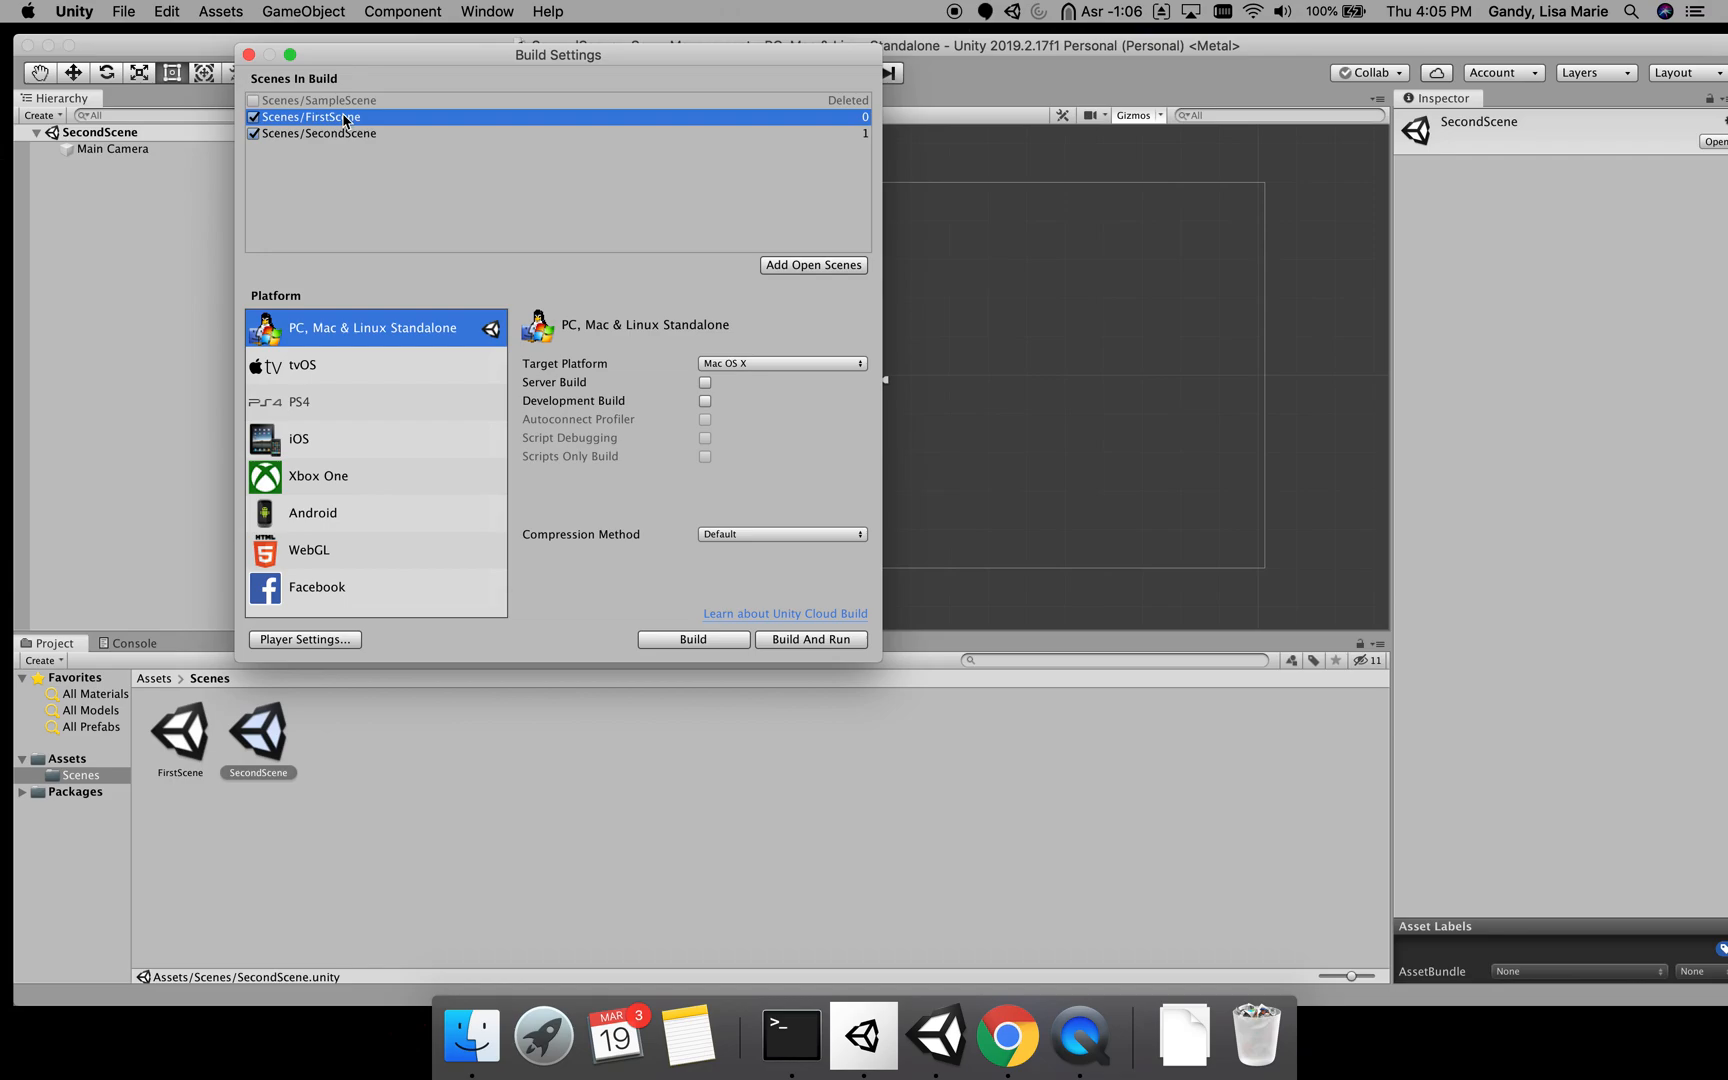
click(343, 134)
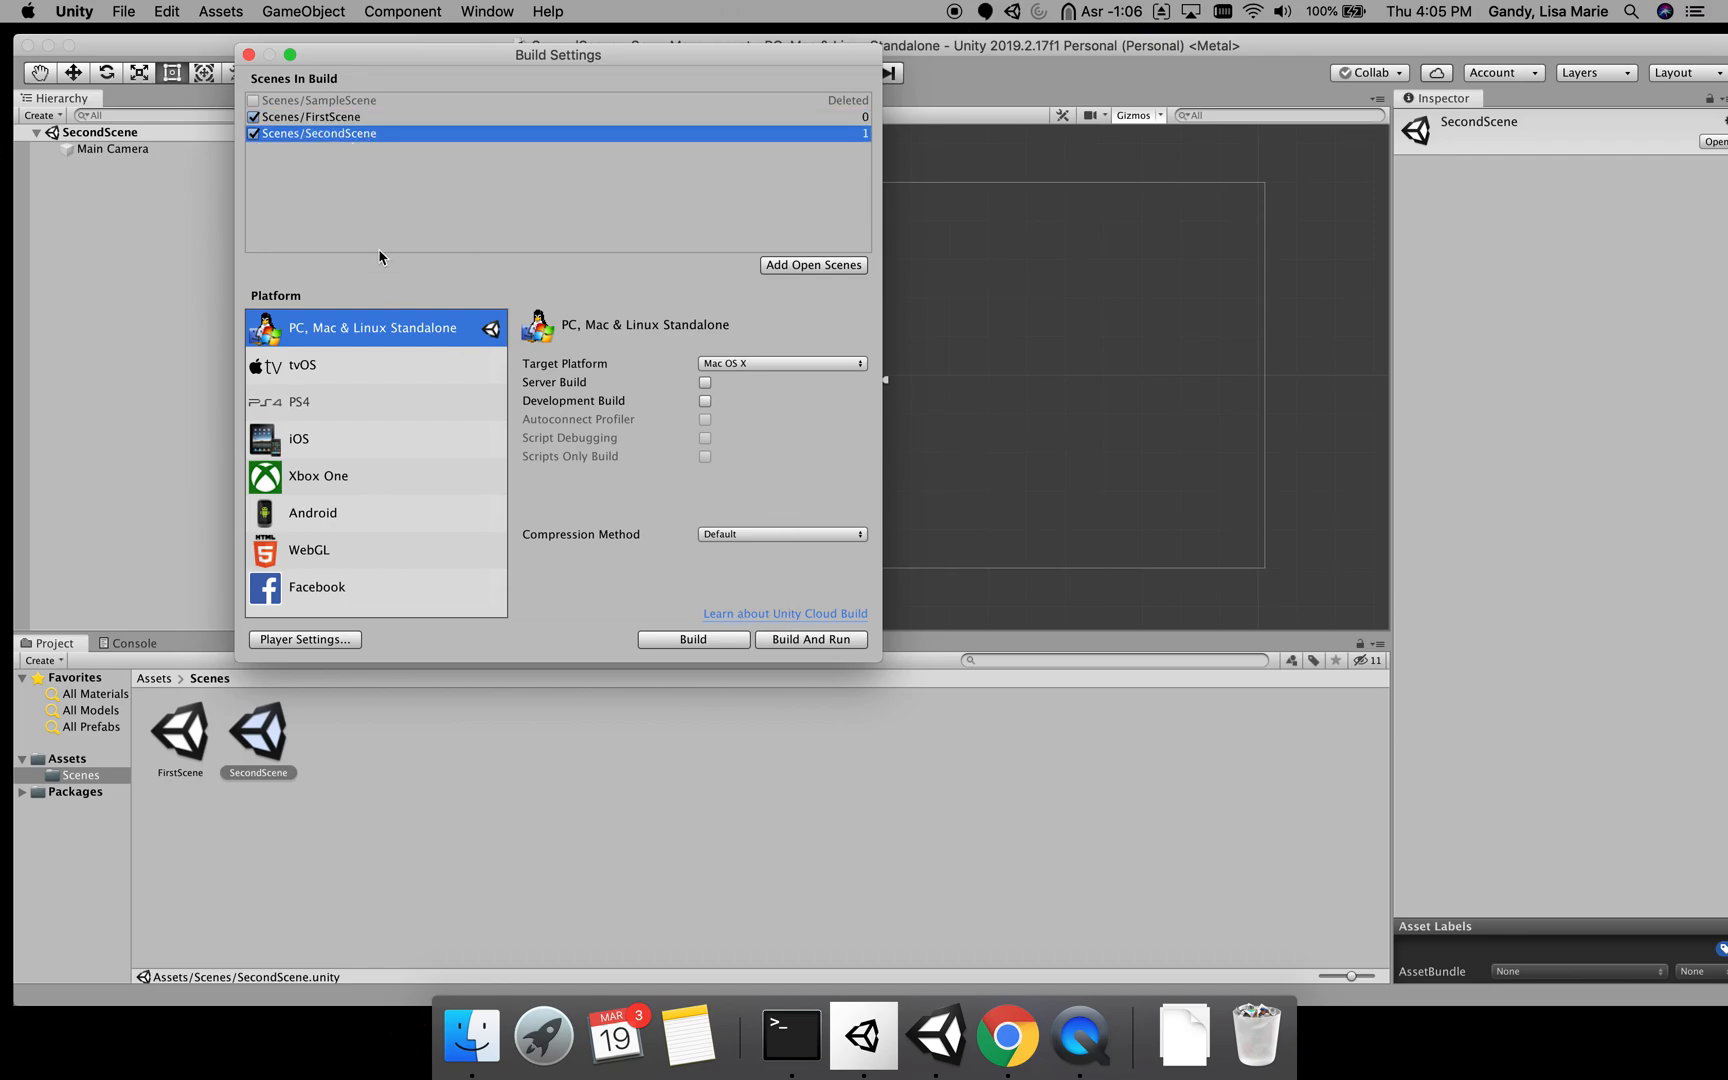
click(249, 55)
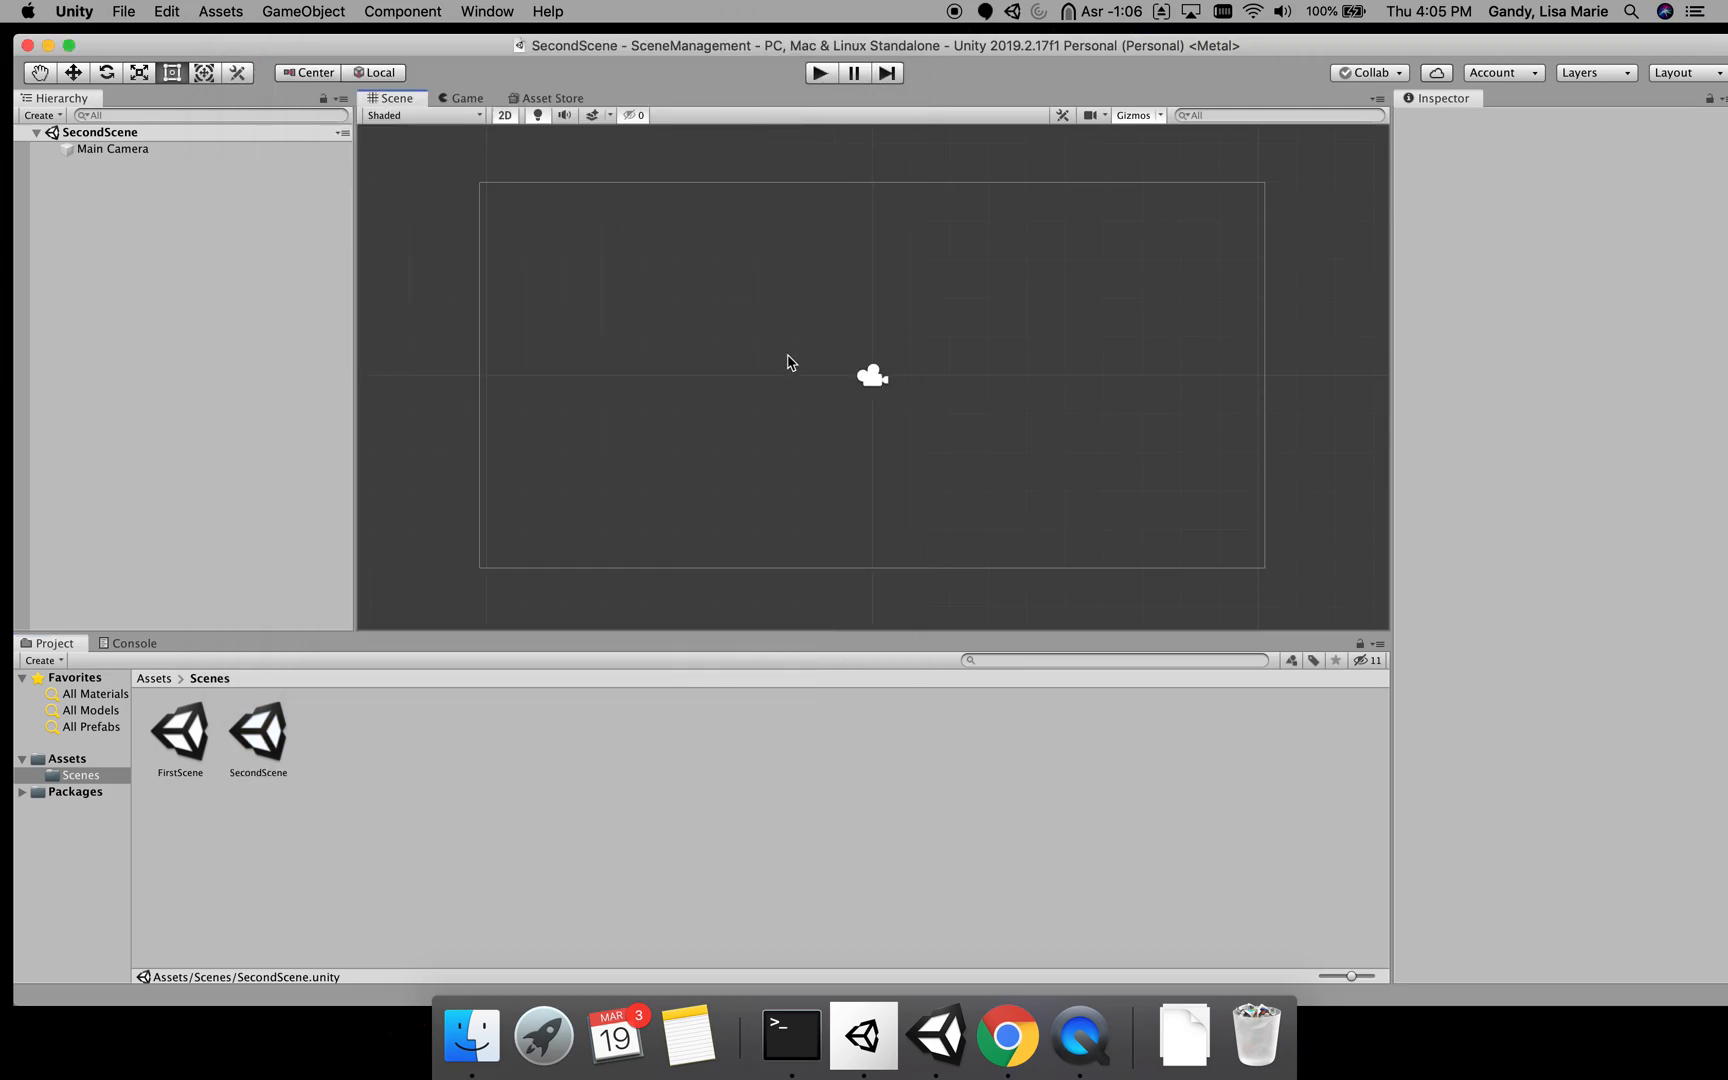
- Reopen FirstScene and add a standard UI Button to it
double_click(186, 724)
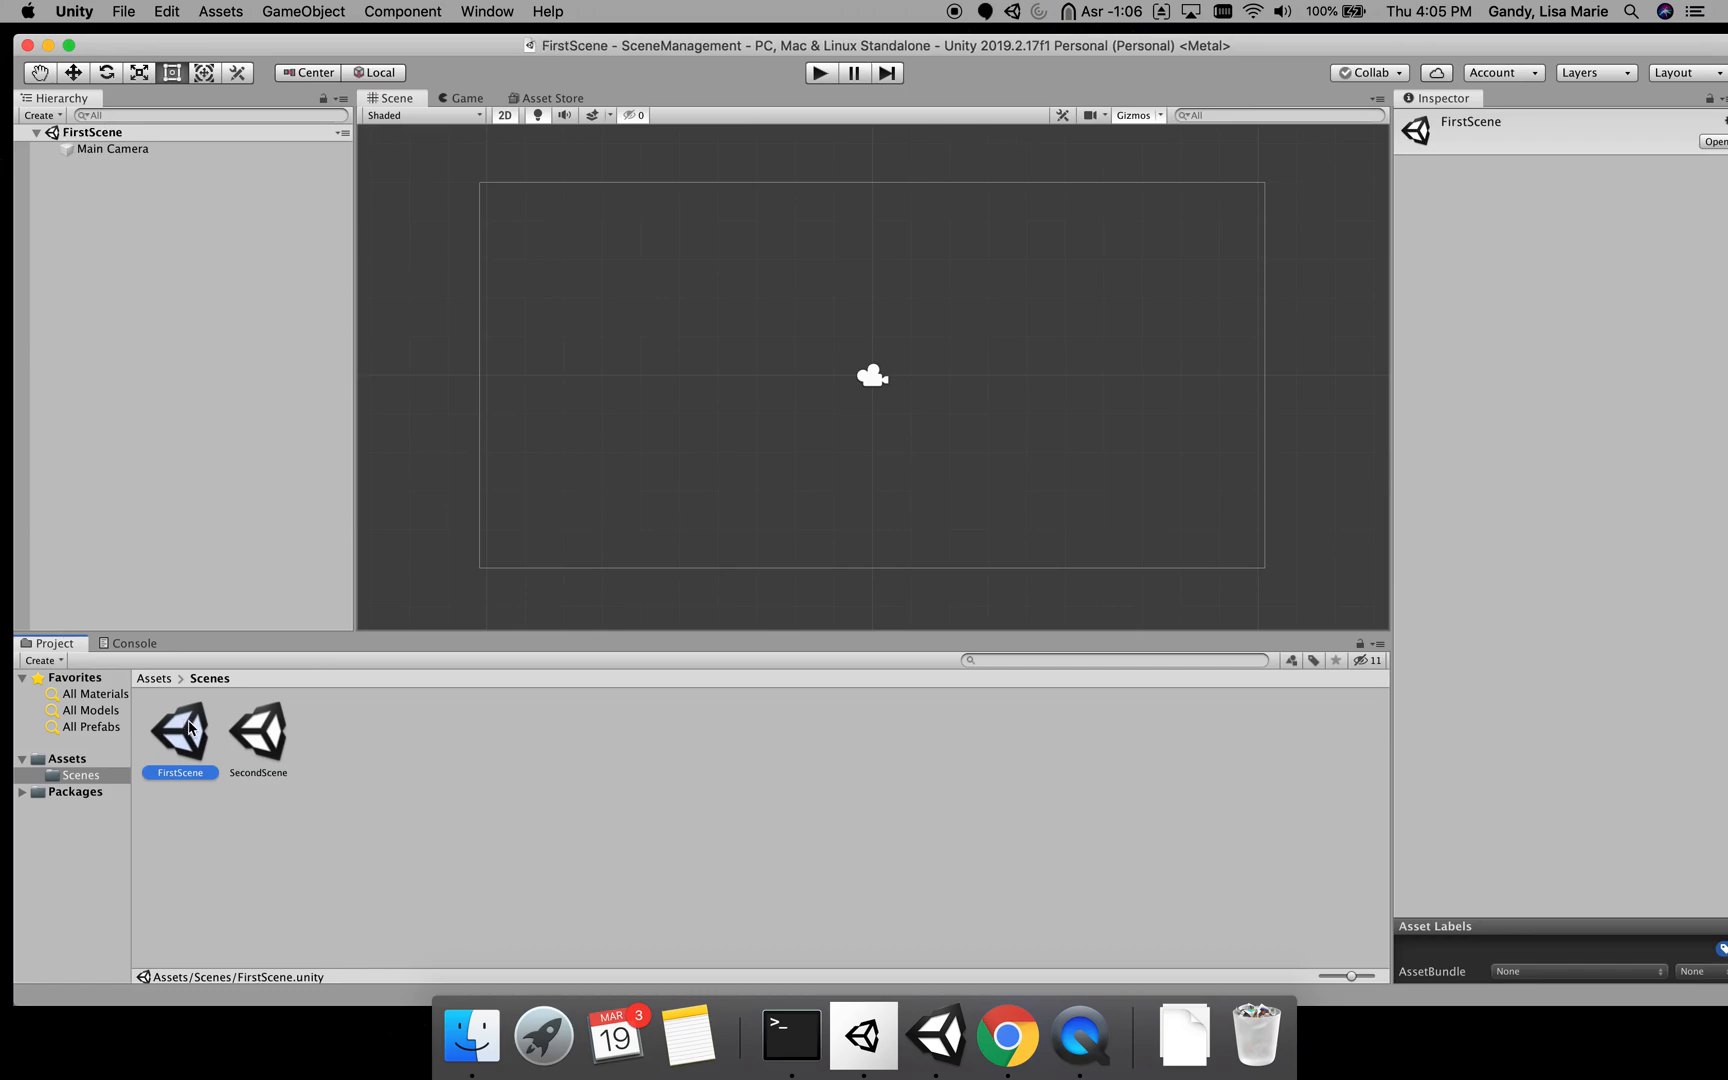
right_click(126, 303)
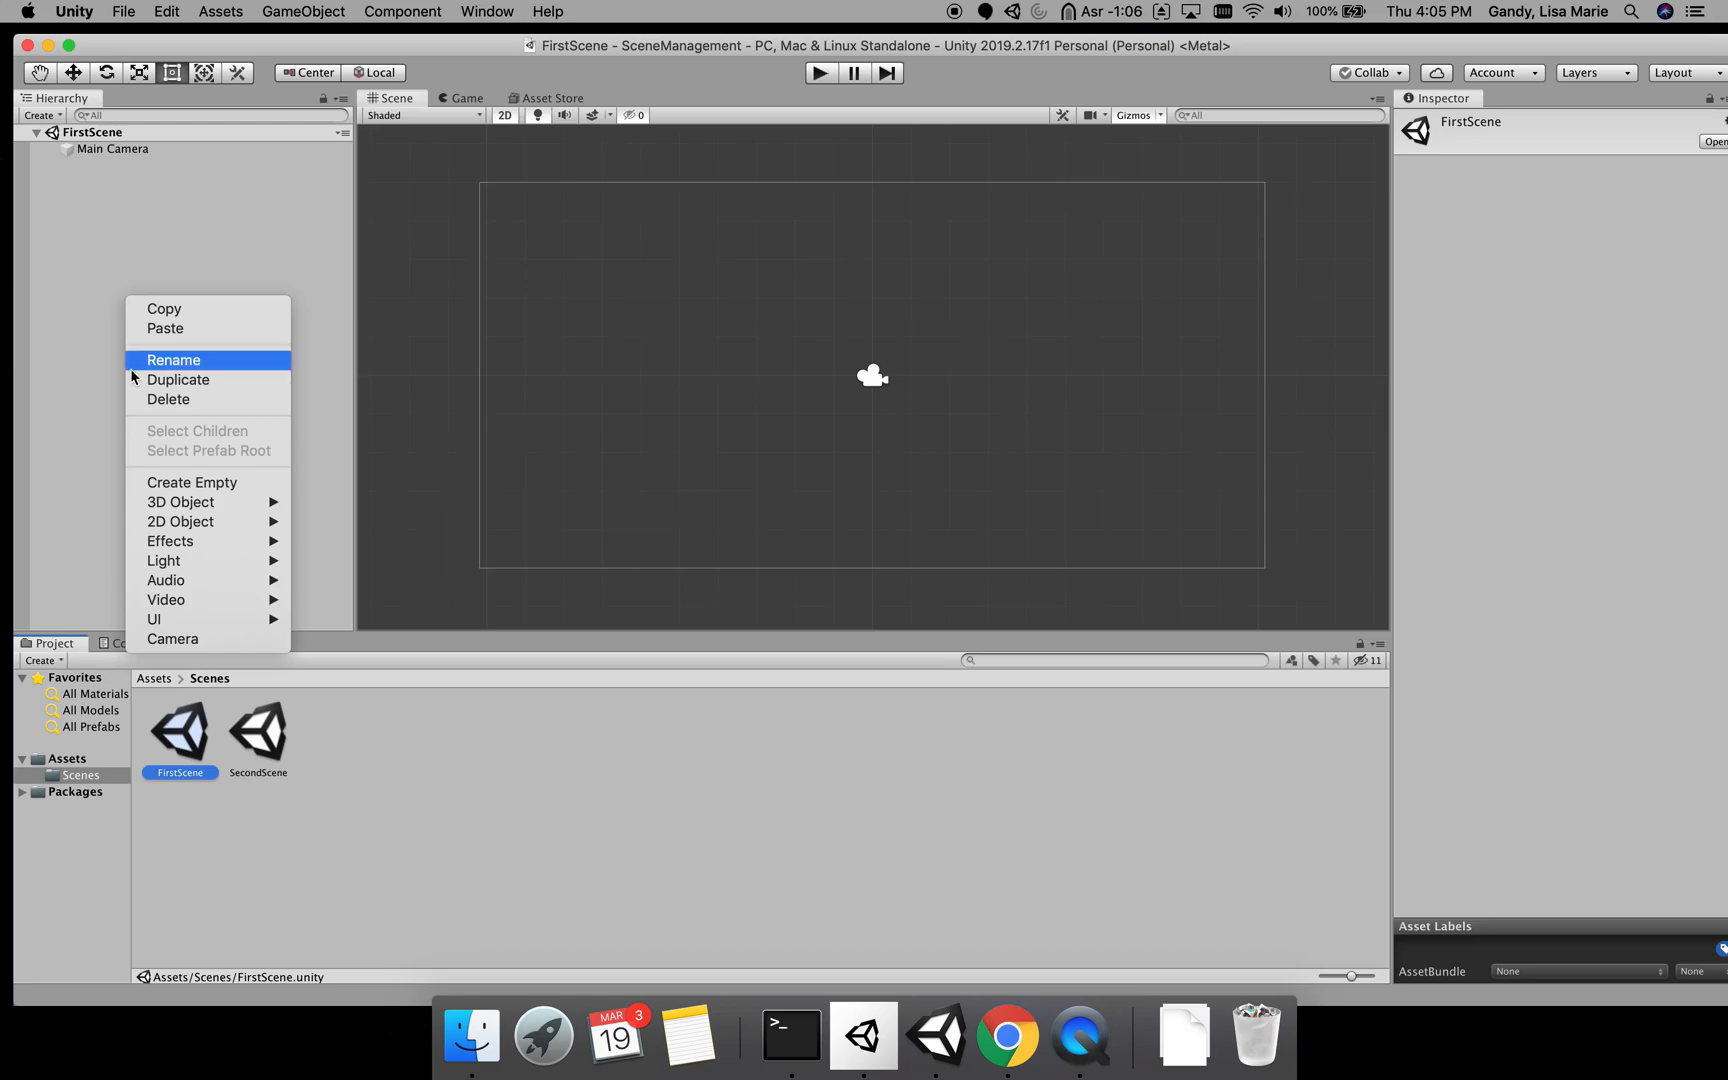
mouse_move(188, 621)
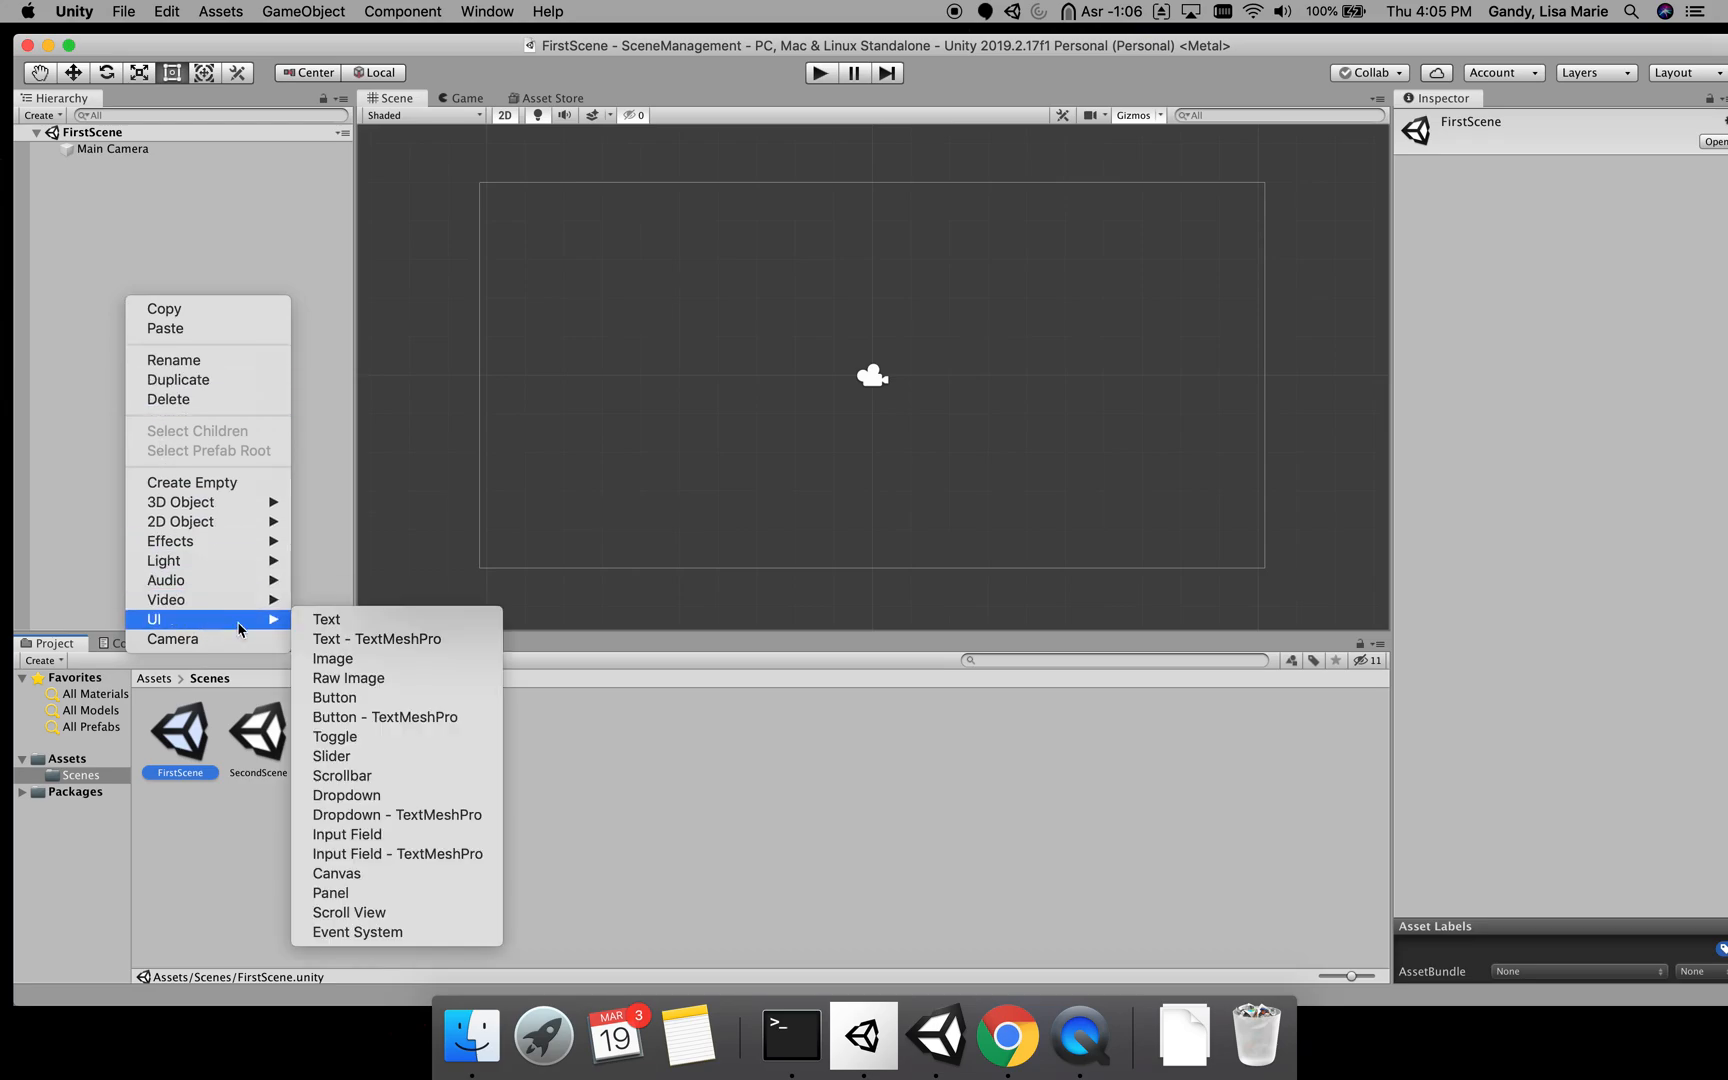
click(414, 697)
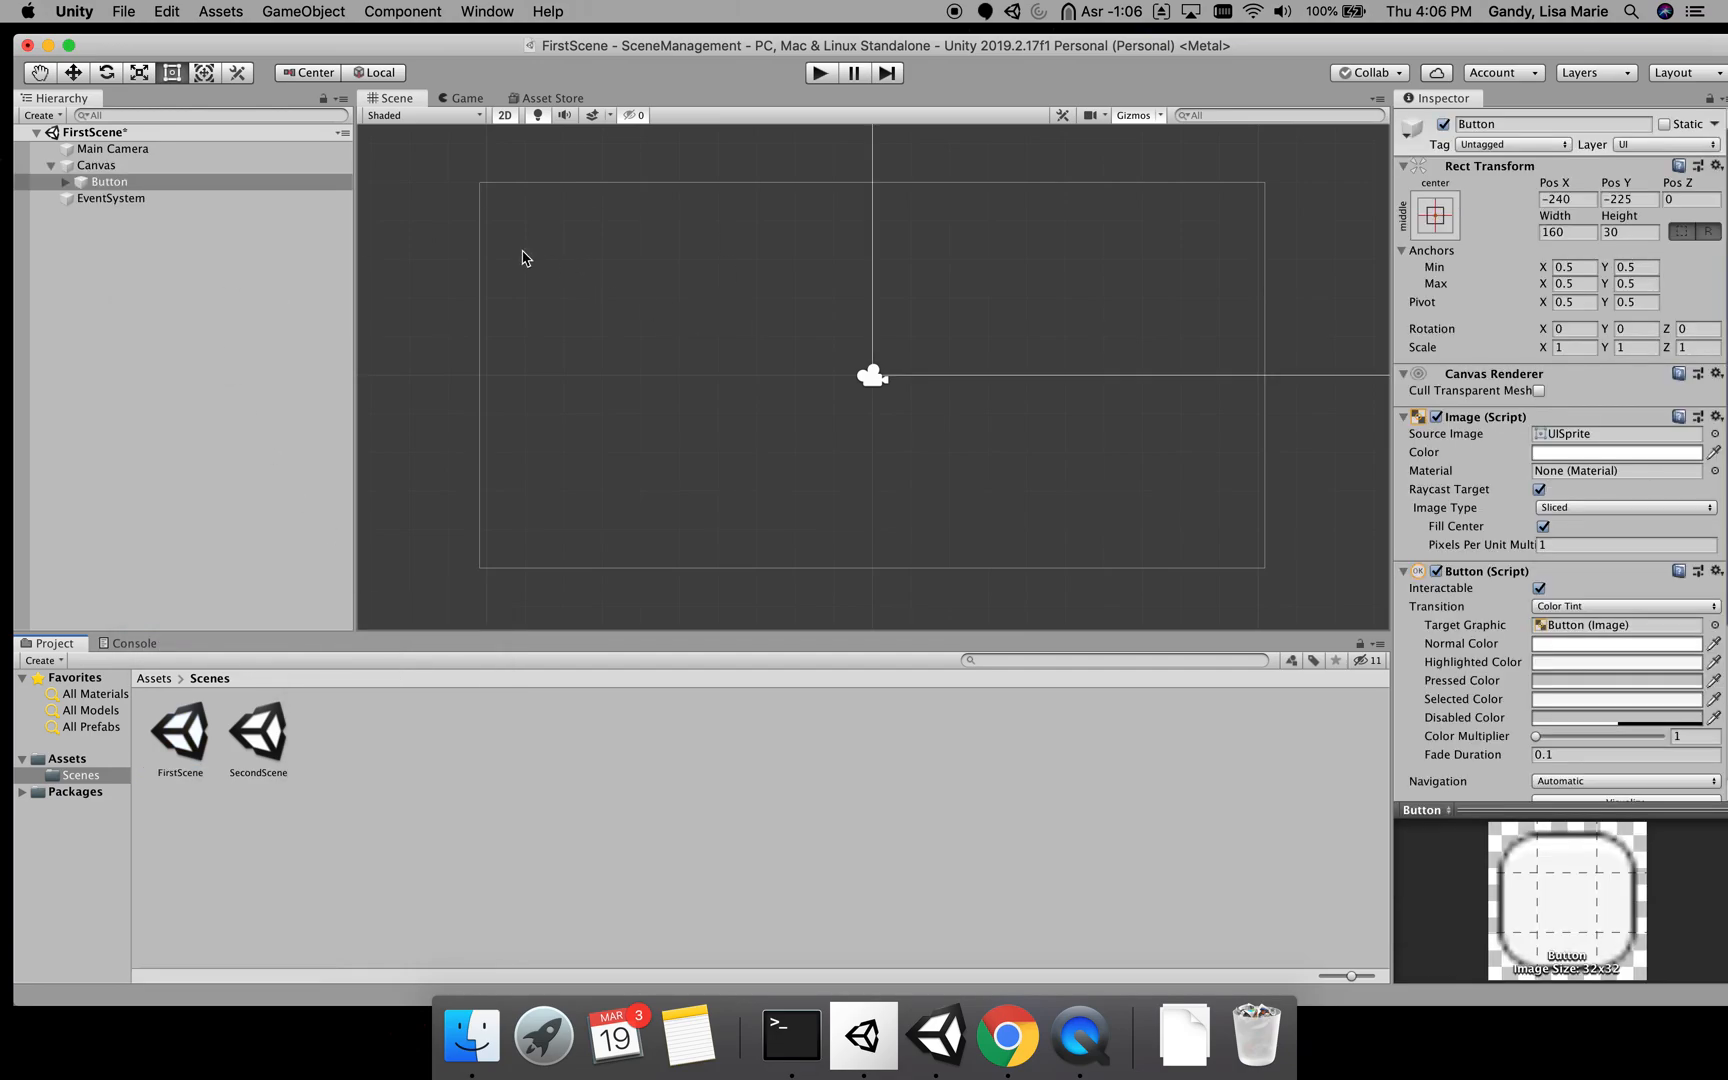
- Set the Canvas render mode to Screen Space - Camera and assign Main Camera as its render camera
click(97, 166)
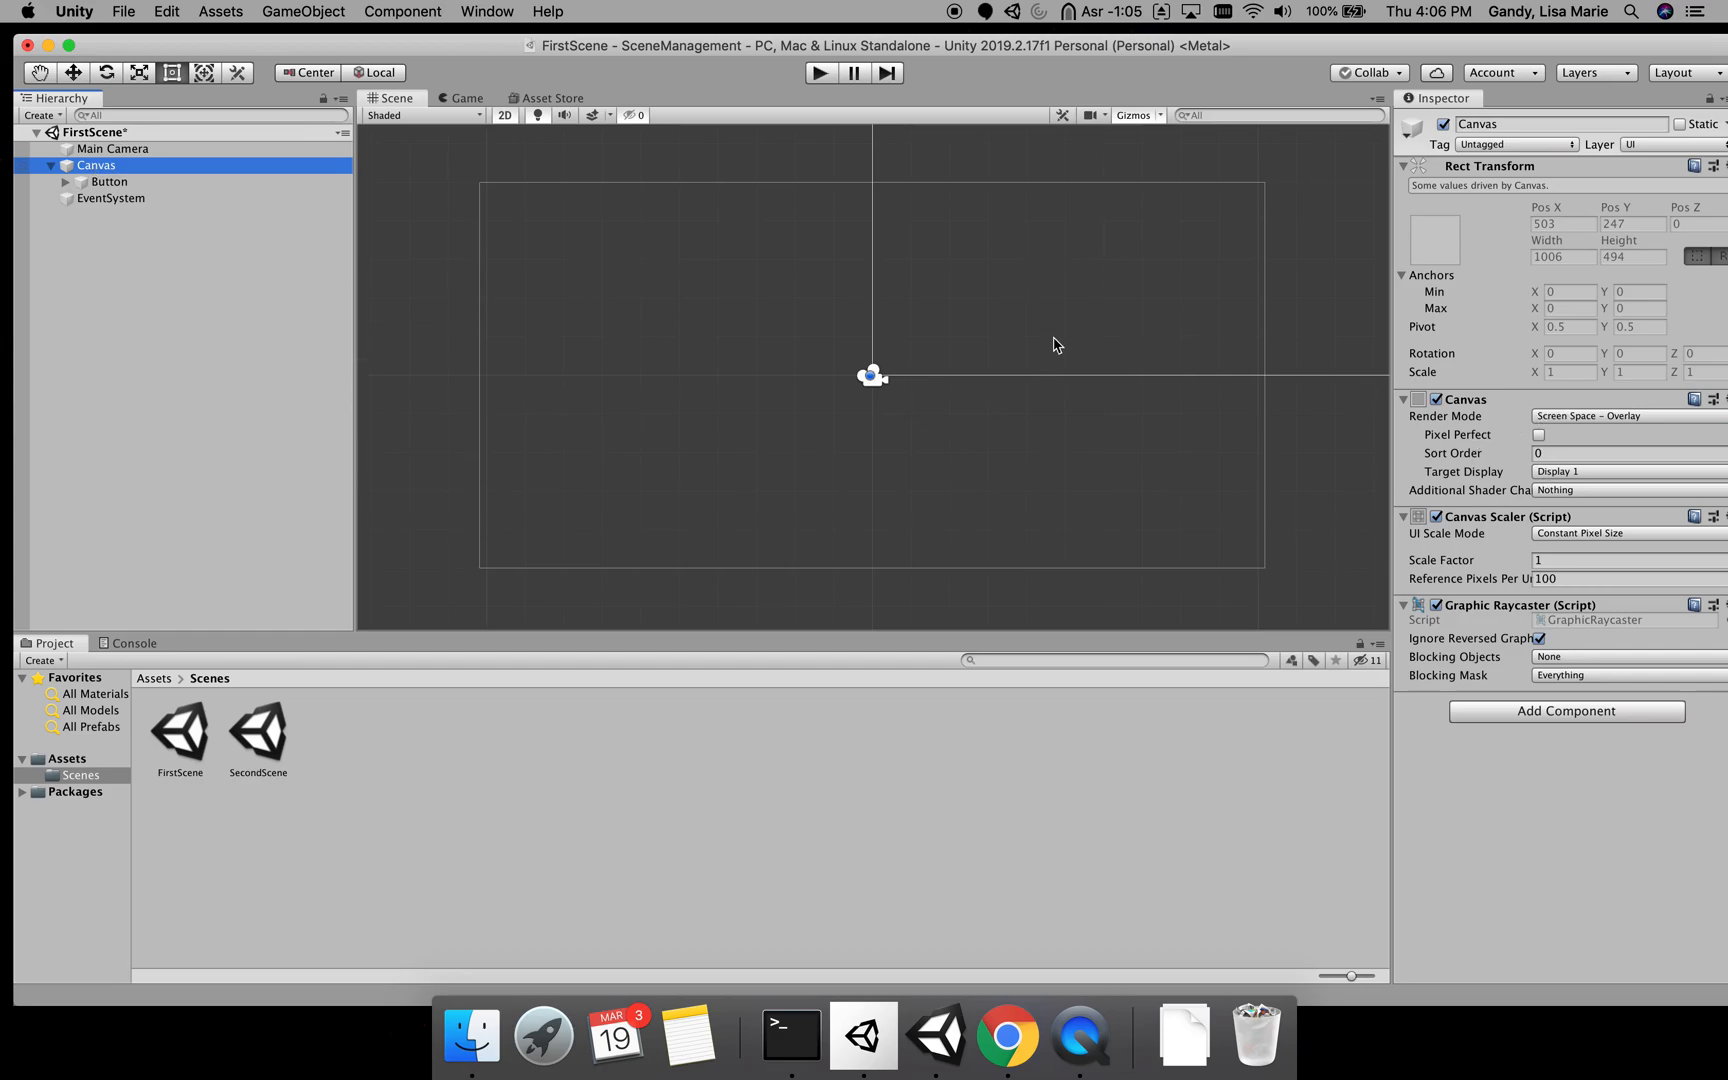
click(1563, 418)
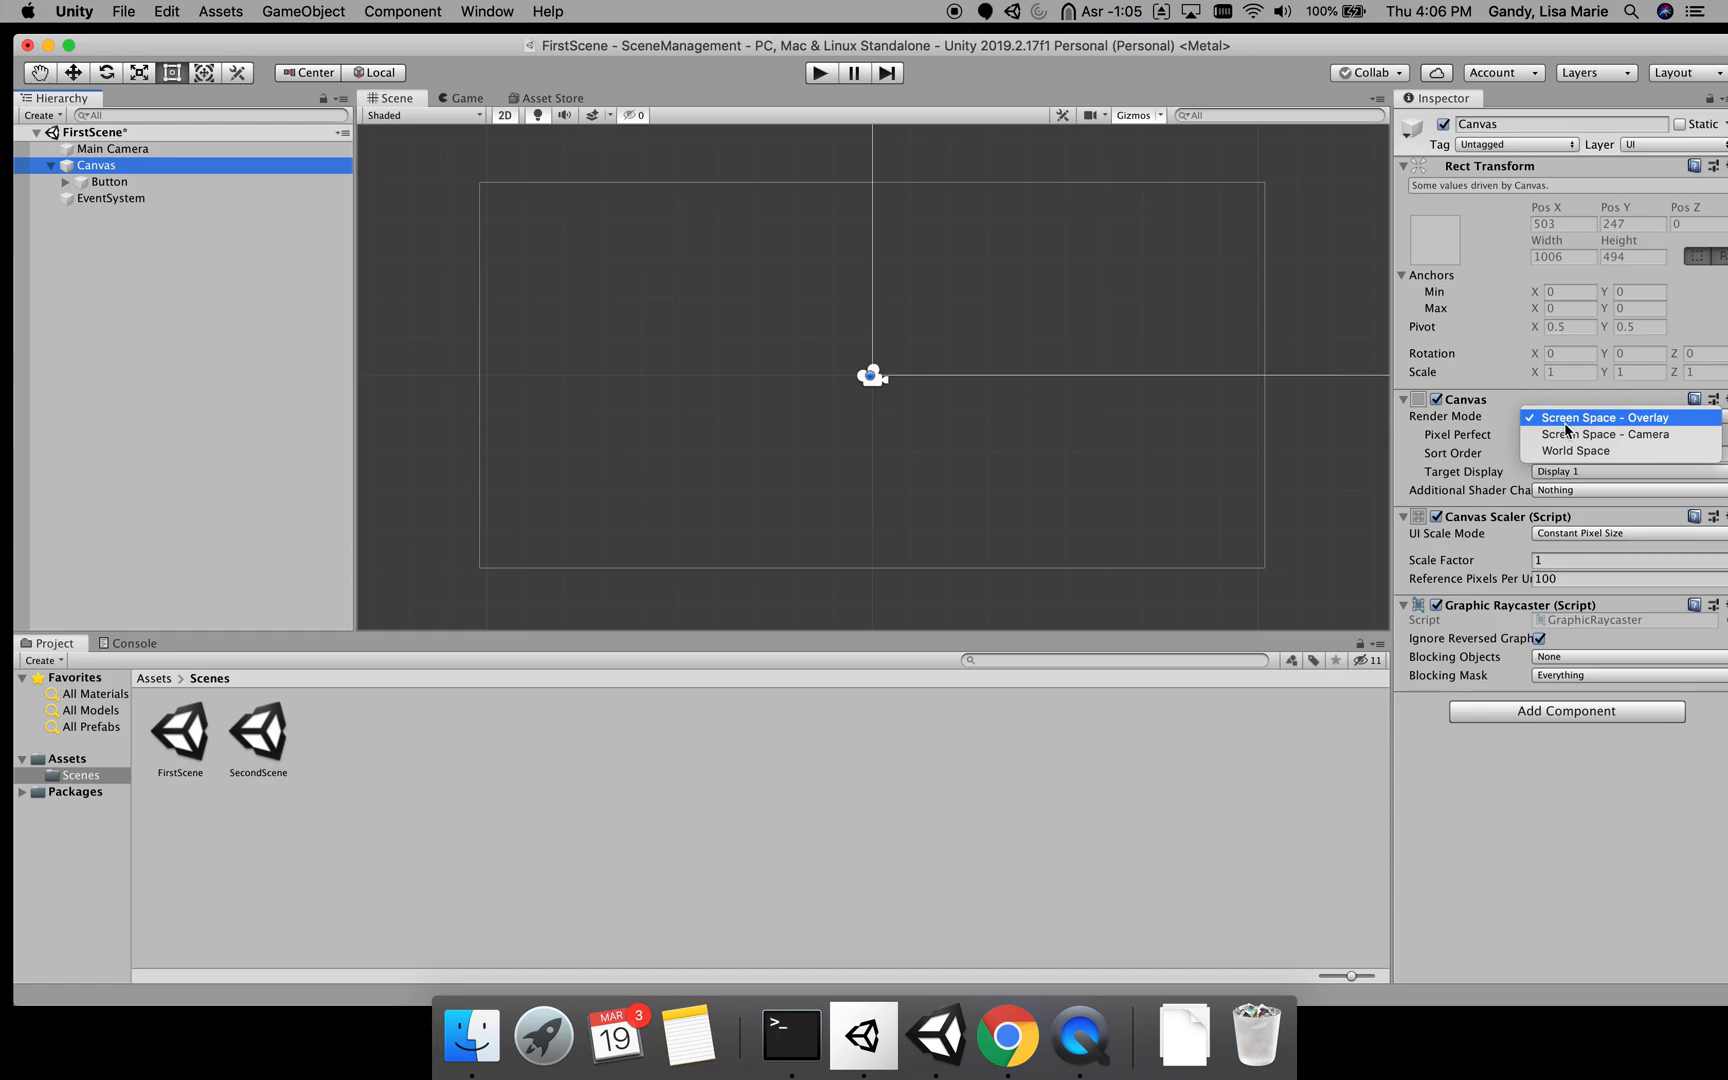
click(1569, 435)
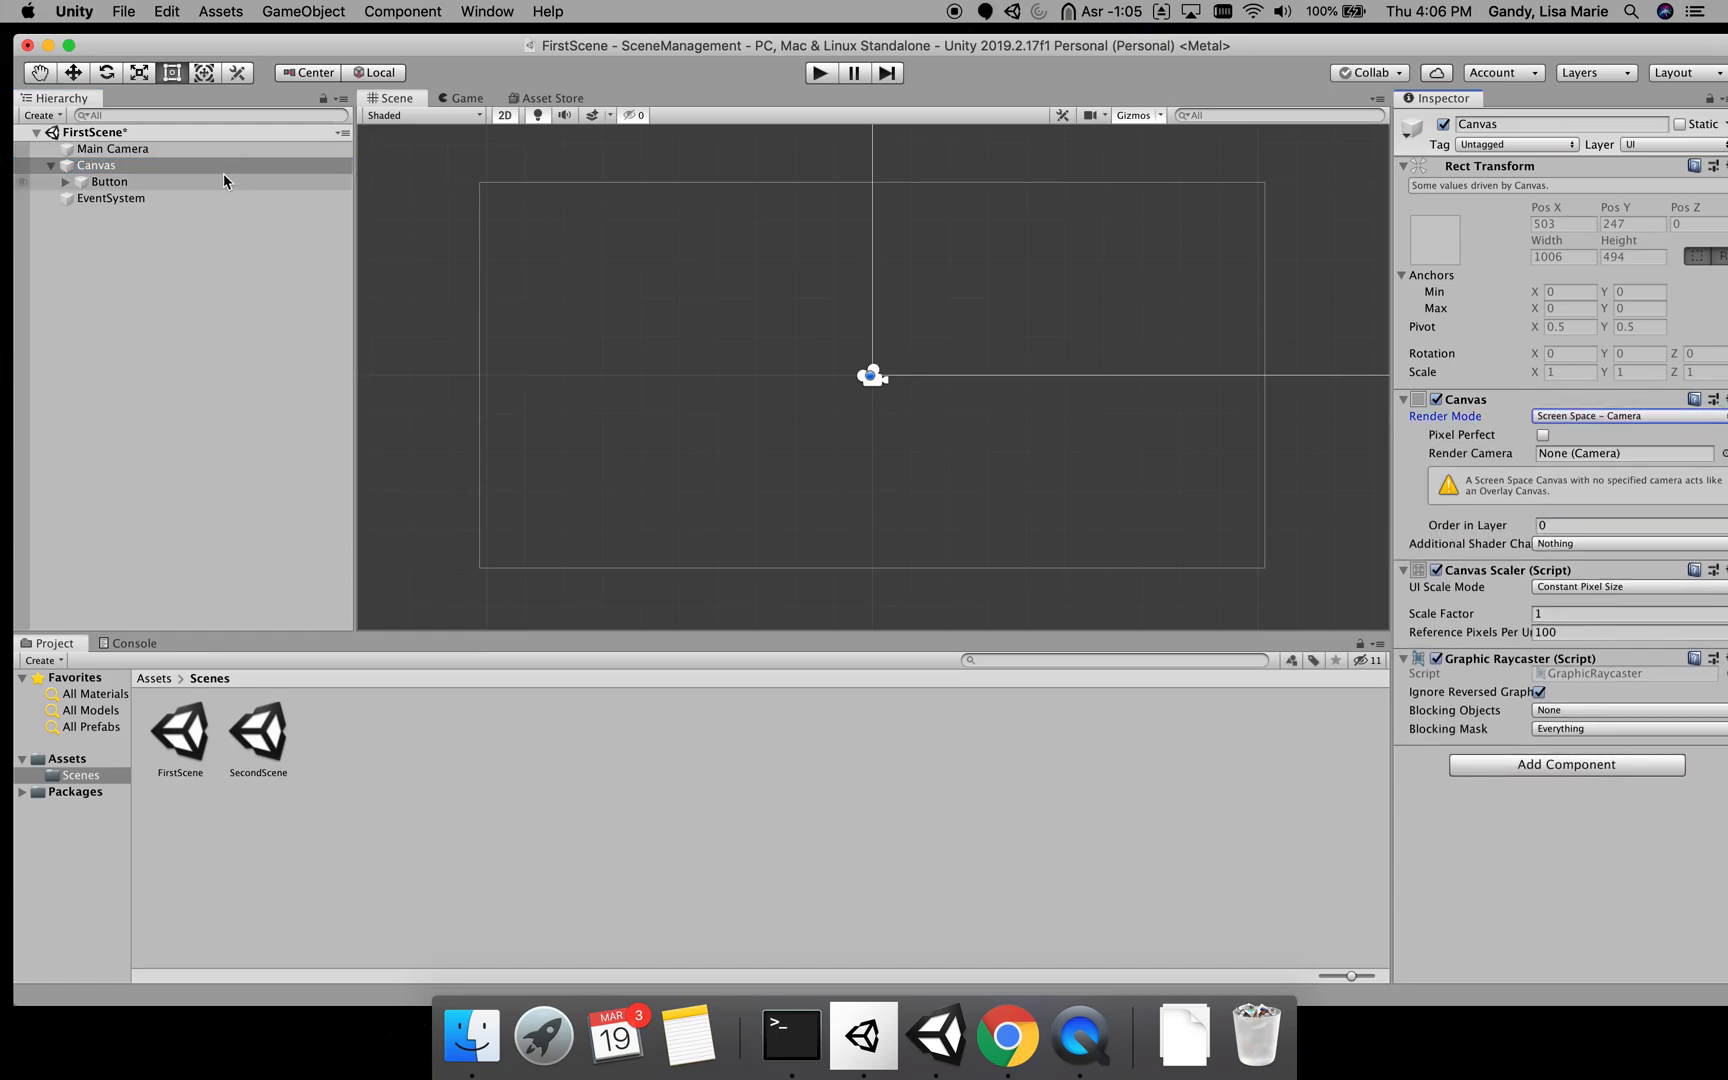
drag(113, 148, 1558, 451)
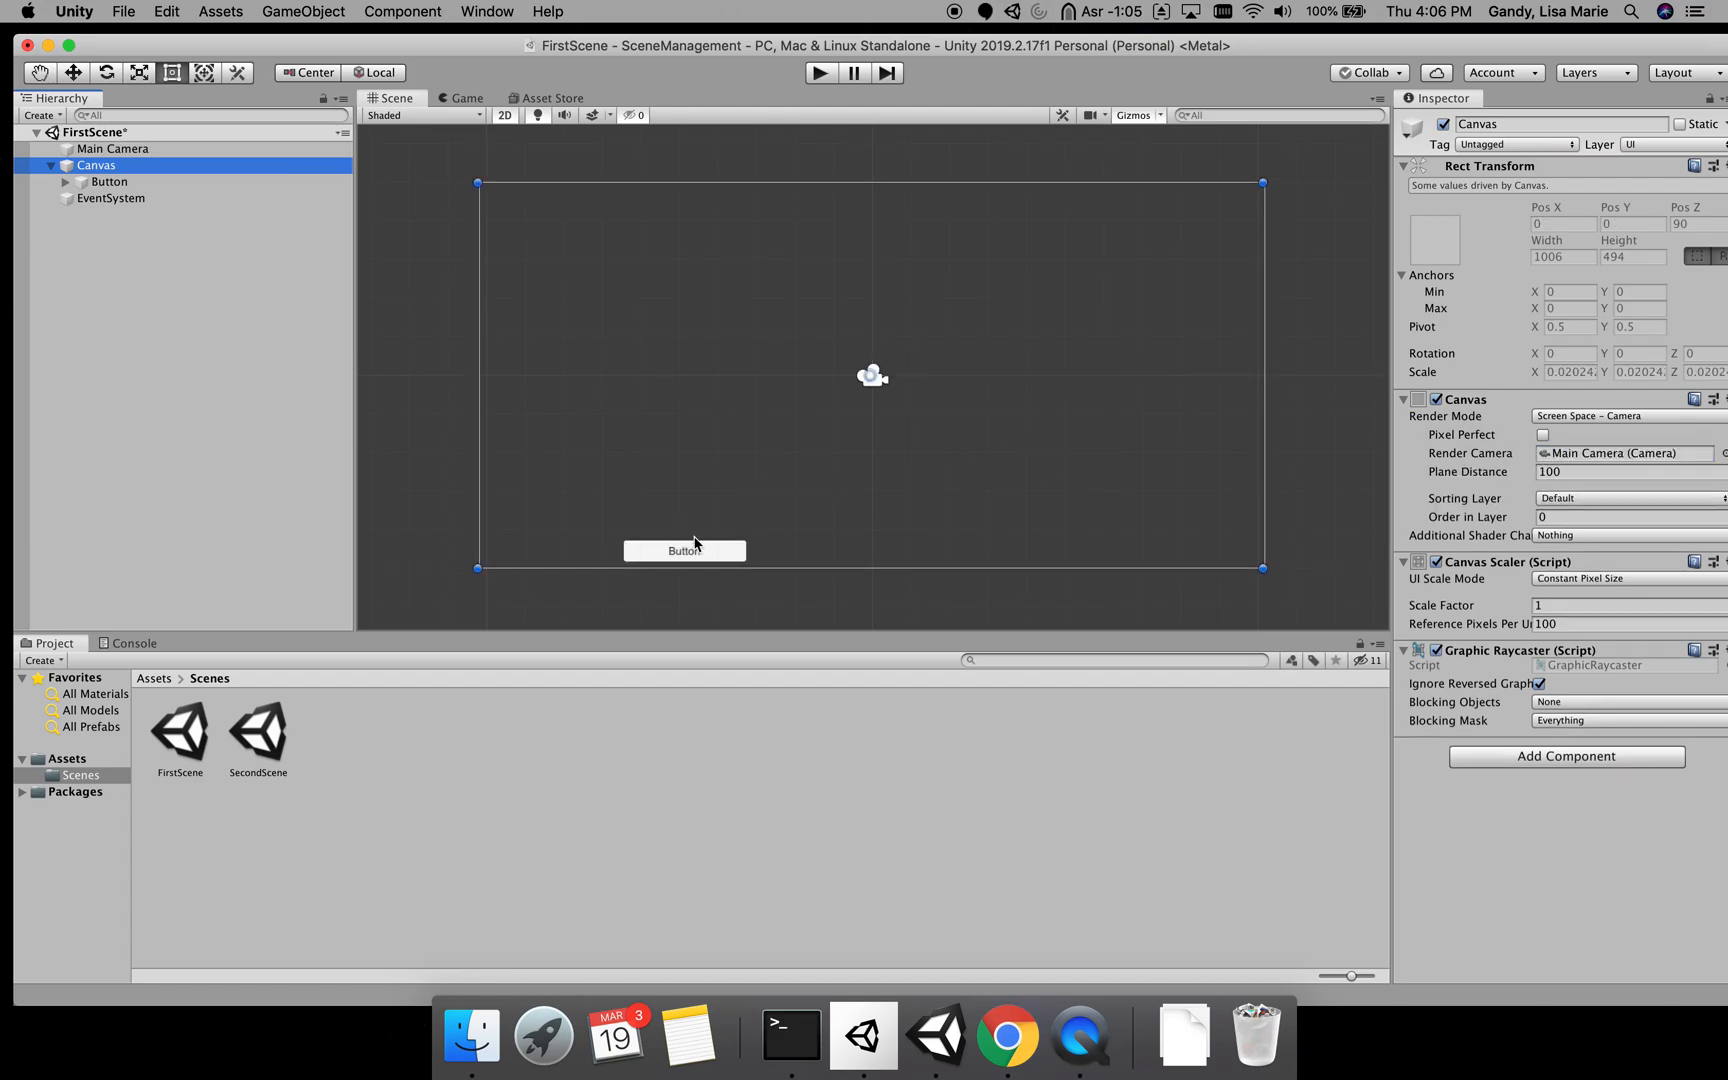
- Move the button to the upper middle of the canvas and enlarge it to about 217 by 64
click(712, 553)
drag(717, 552, 902, 336)
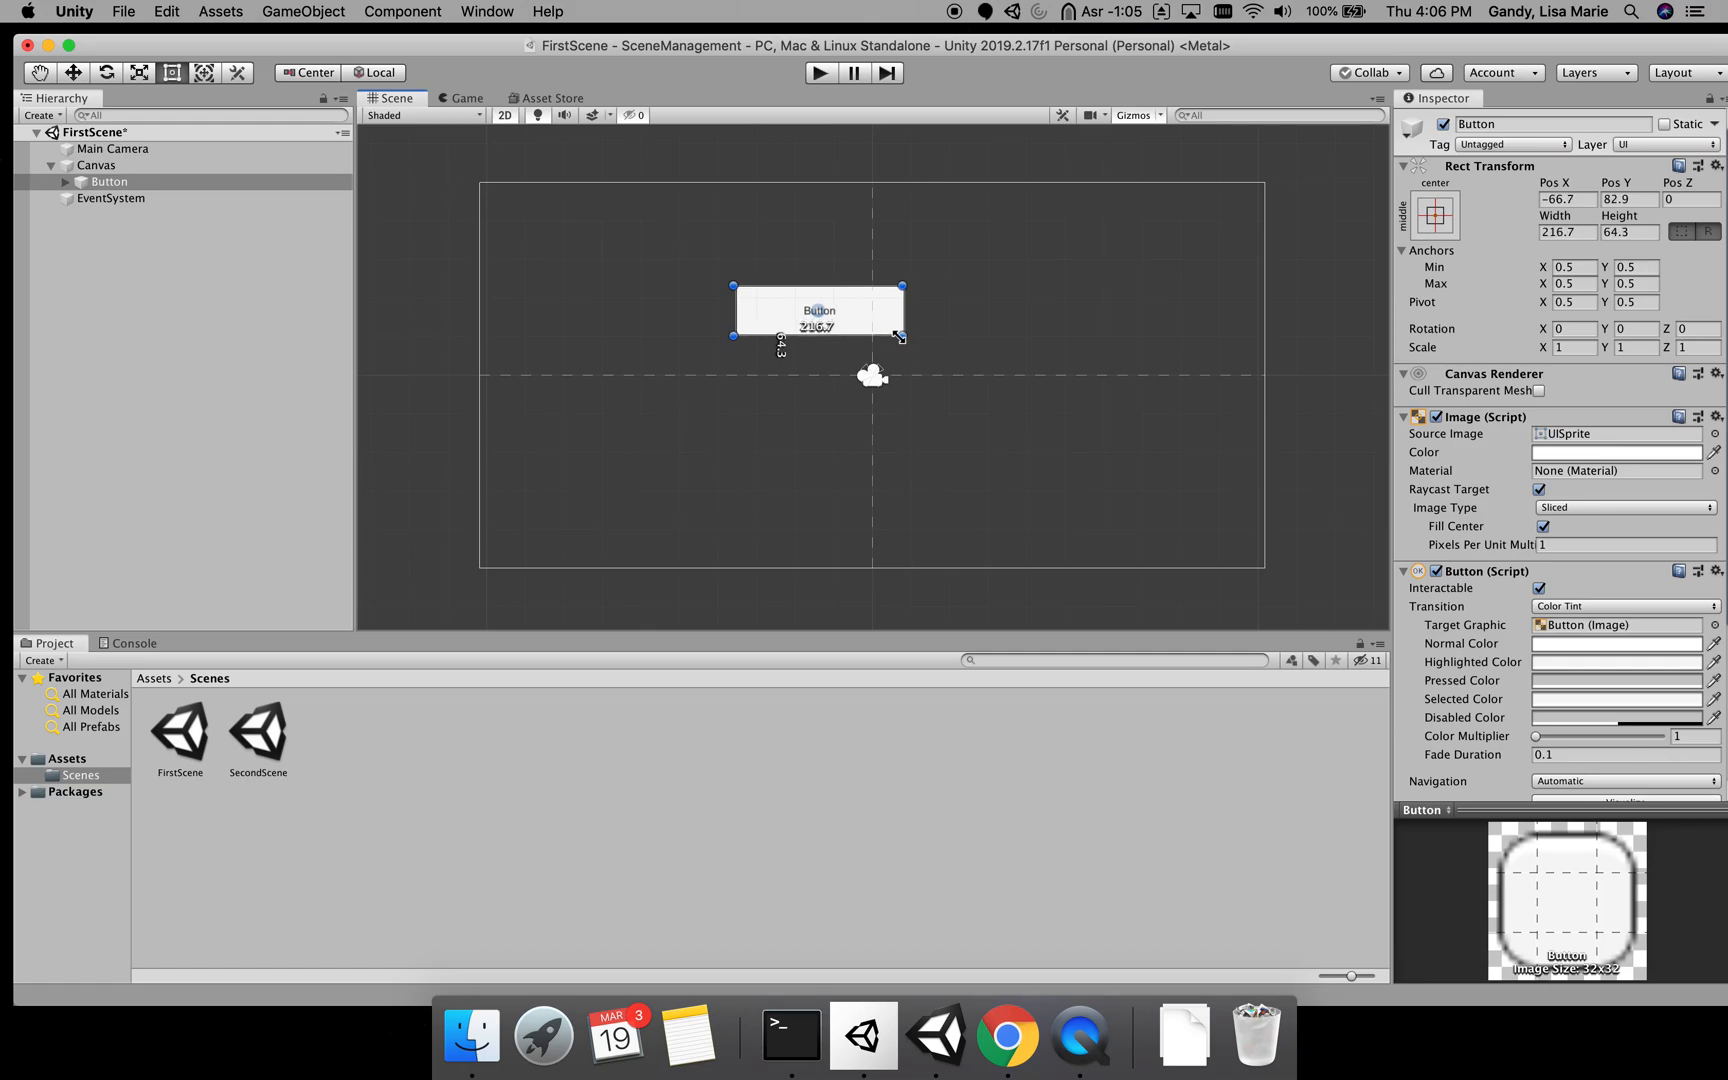
- Change the button's label to "Next Scene -->" with font size 25
click(65, 181)
click(112, 197)
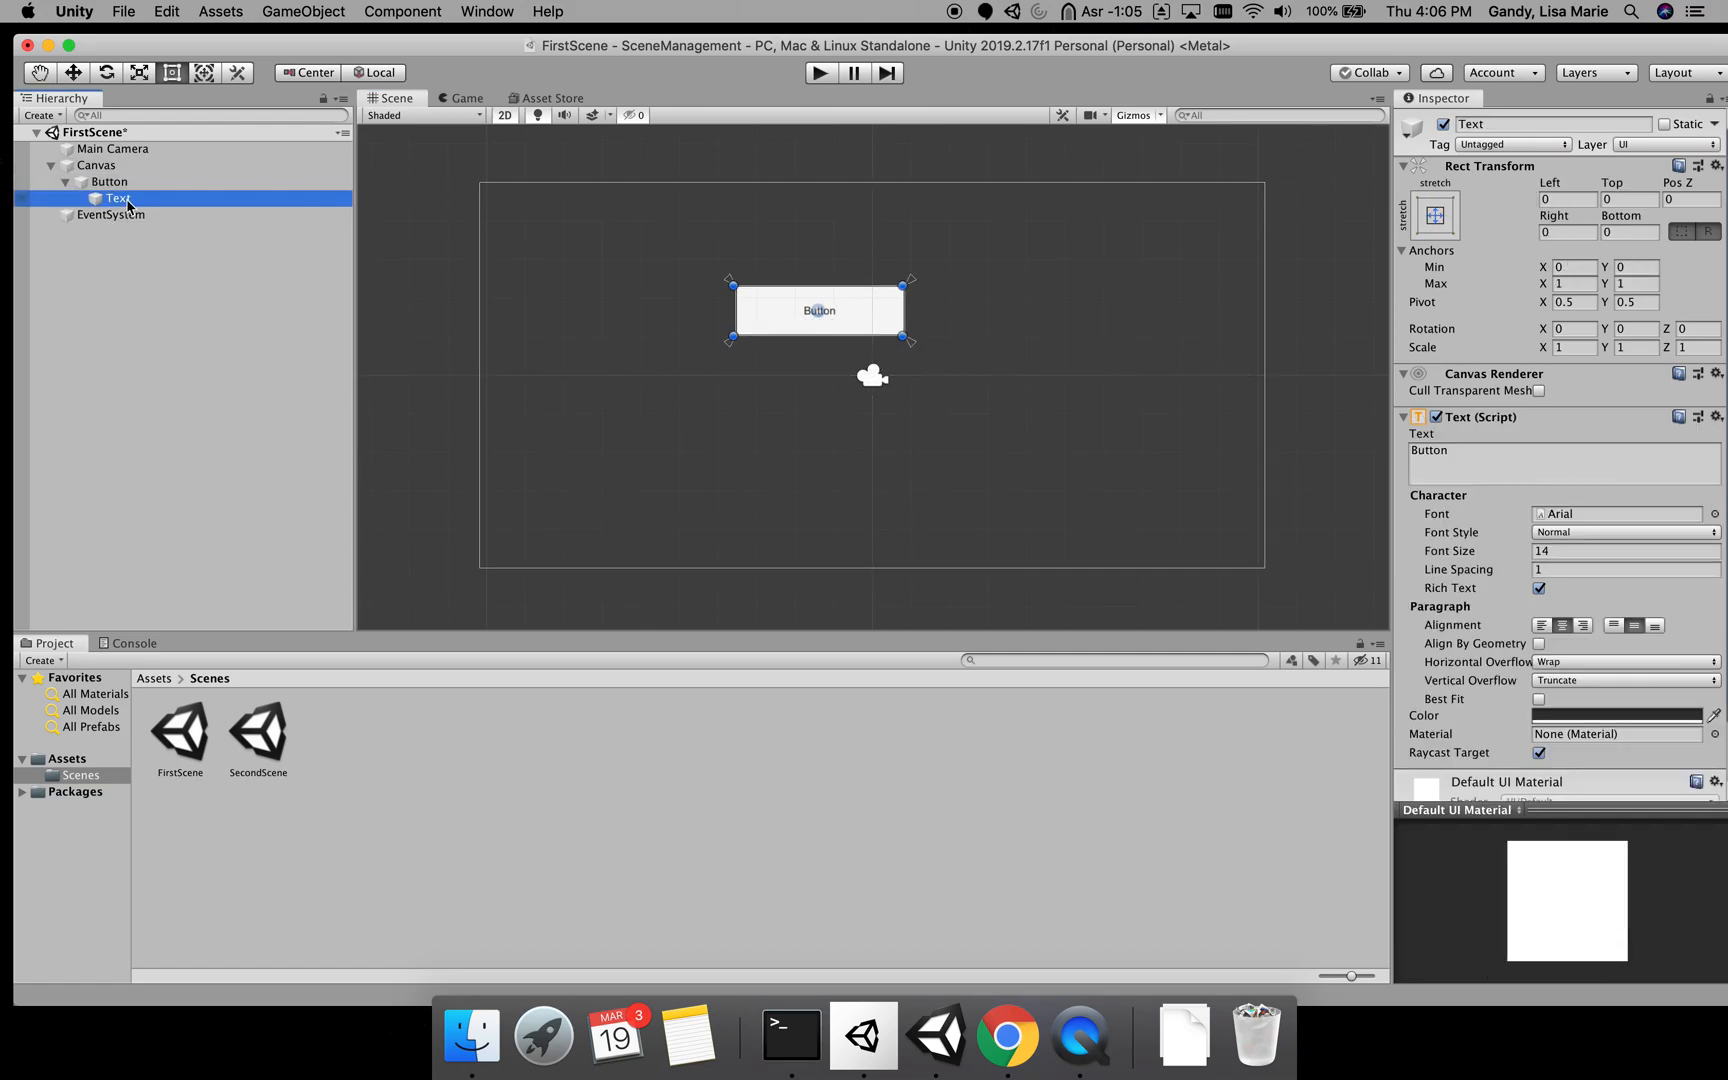
drag(1452, 452, 1405, 460)
text(Nes)
text(t Scene)
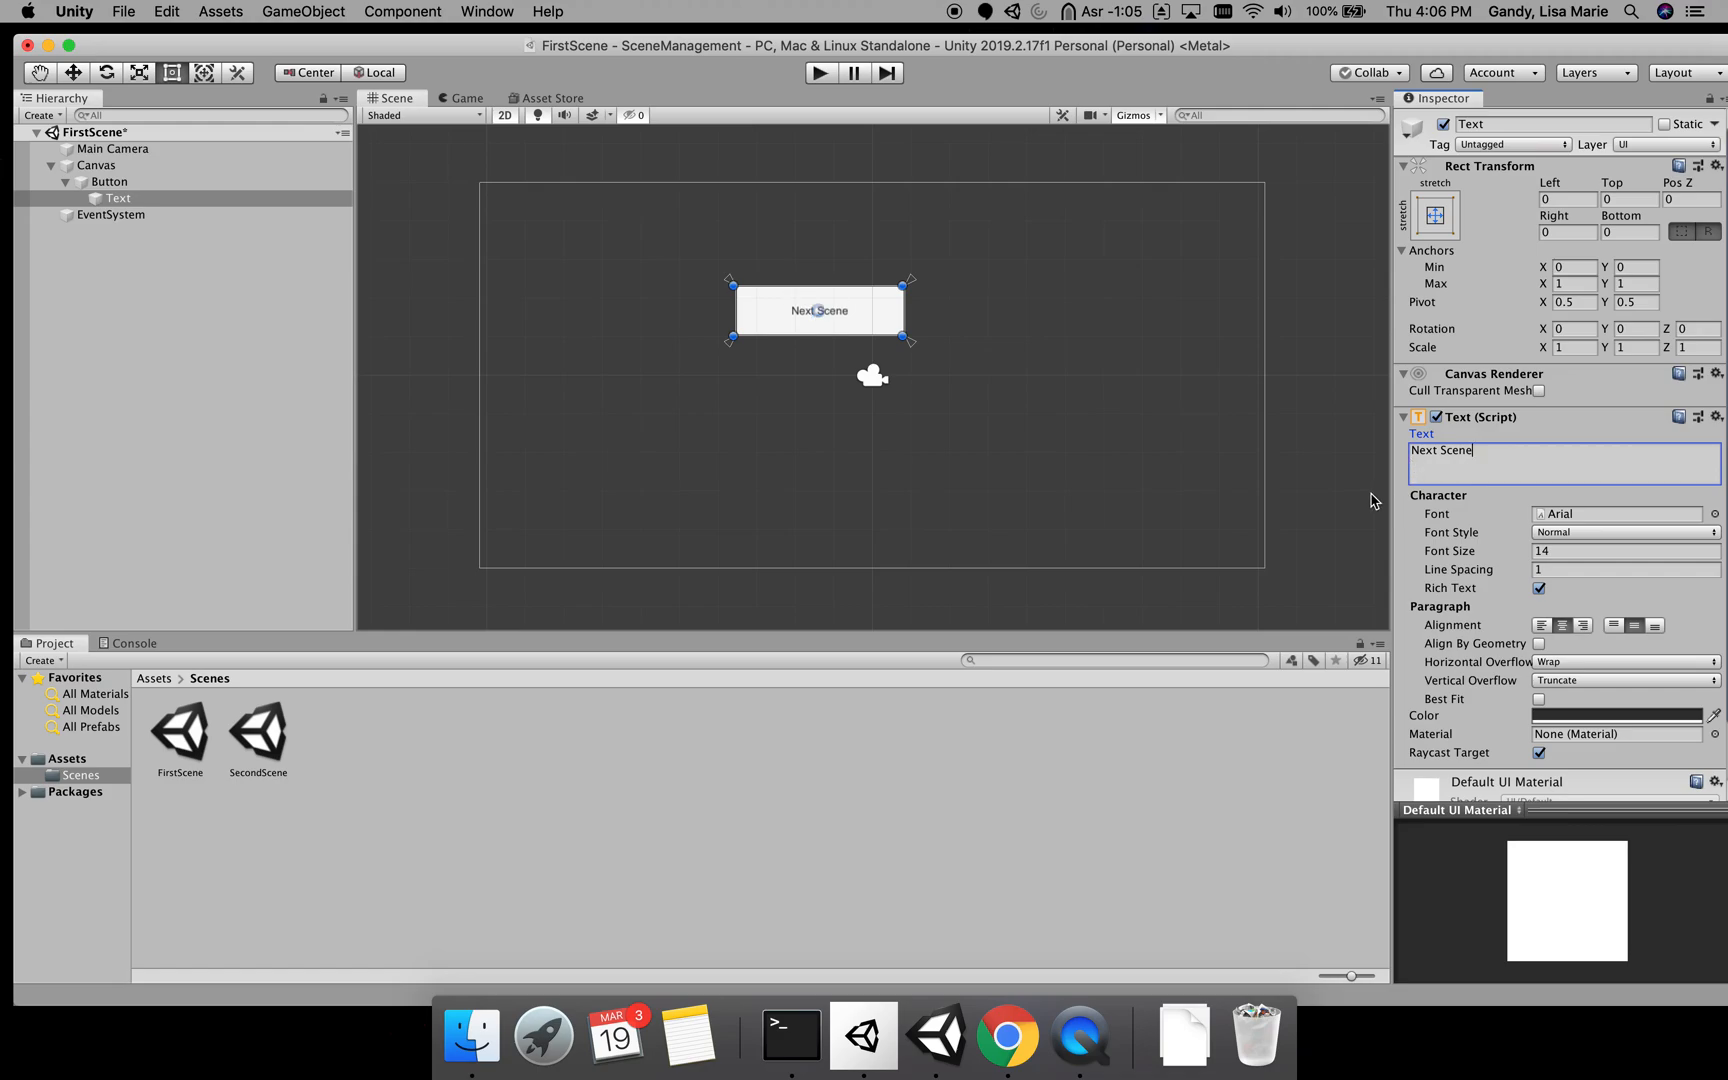
text( -->)
click(1550, 551)
text(25)
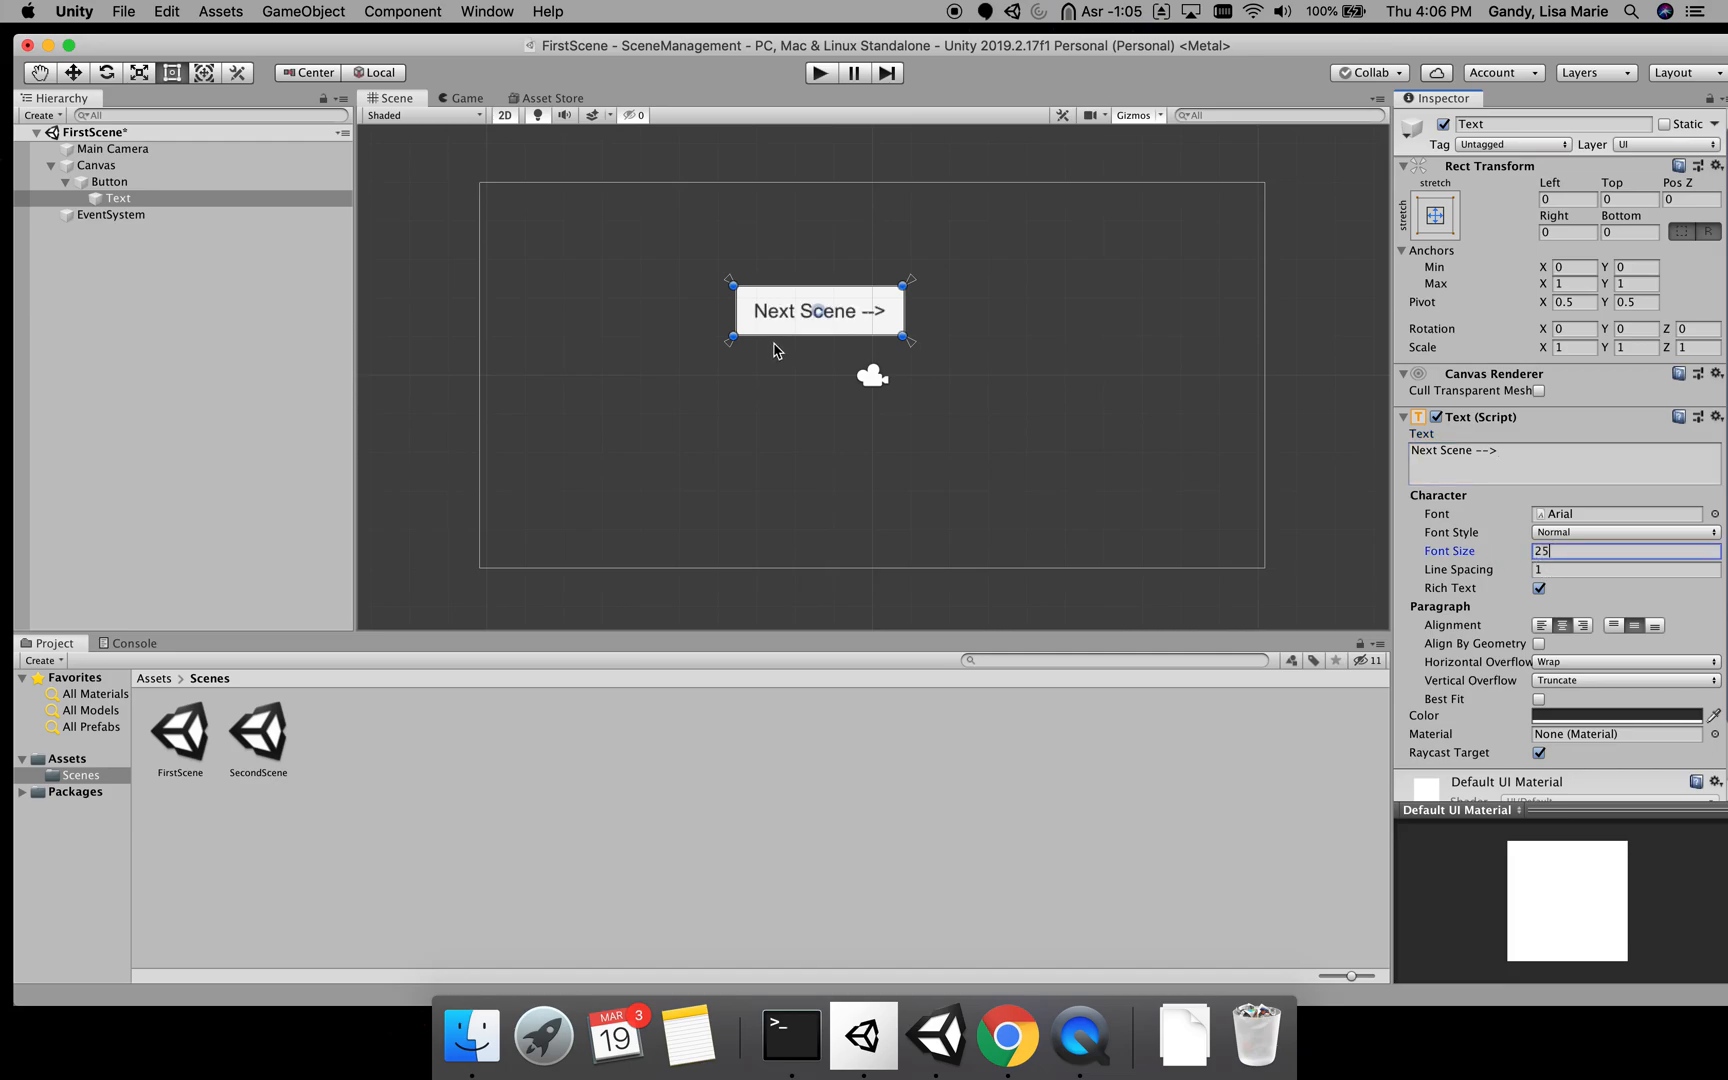
click(656, 345)
click(748, 322)
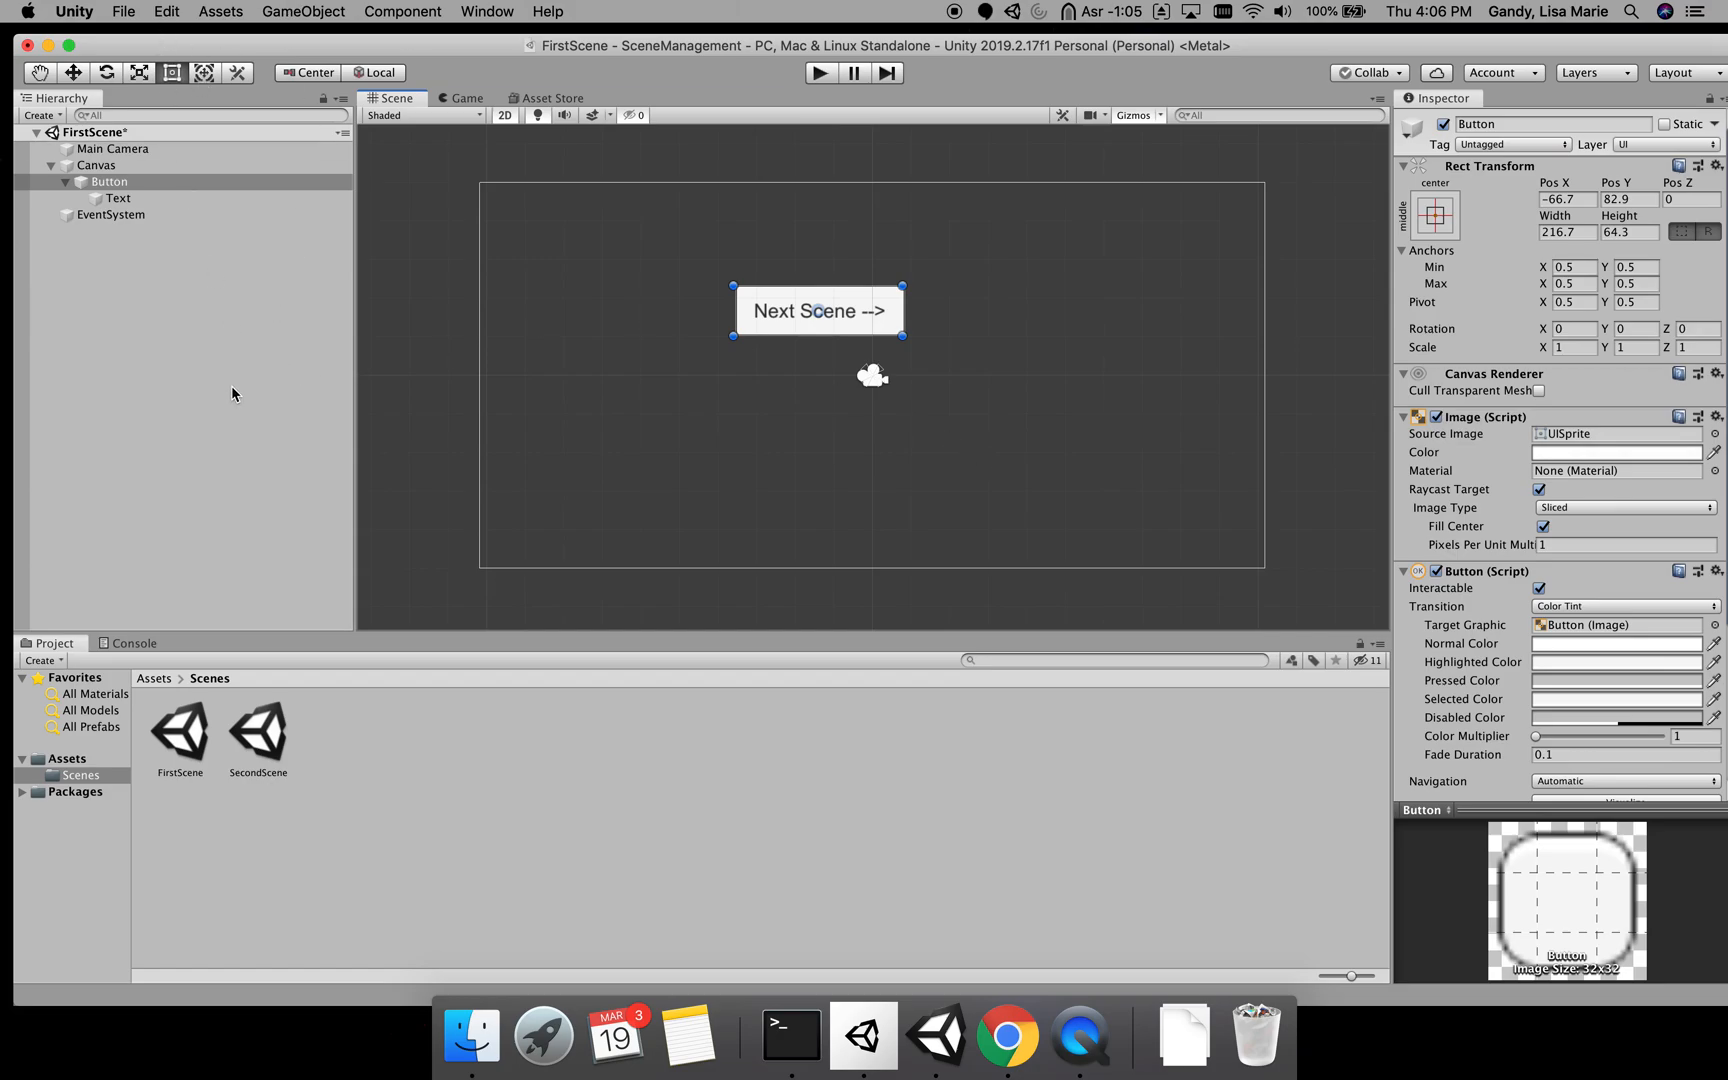
- Switch to Chrome, open the CMU Blackboard site and log in with the saved credentials
click(1007, 1035)
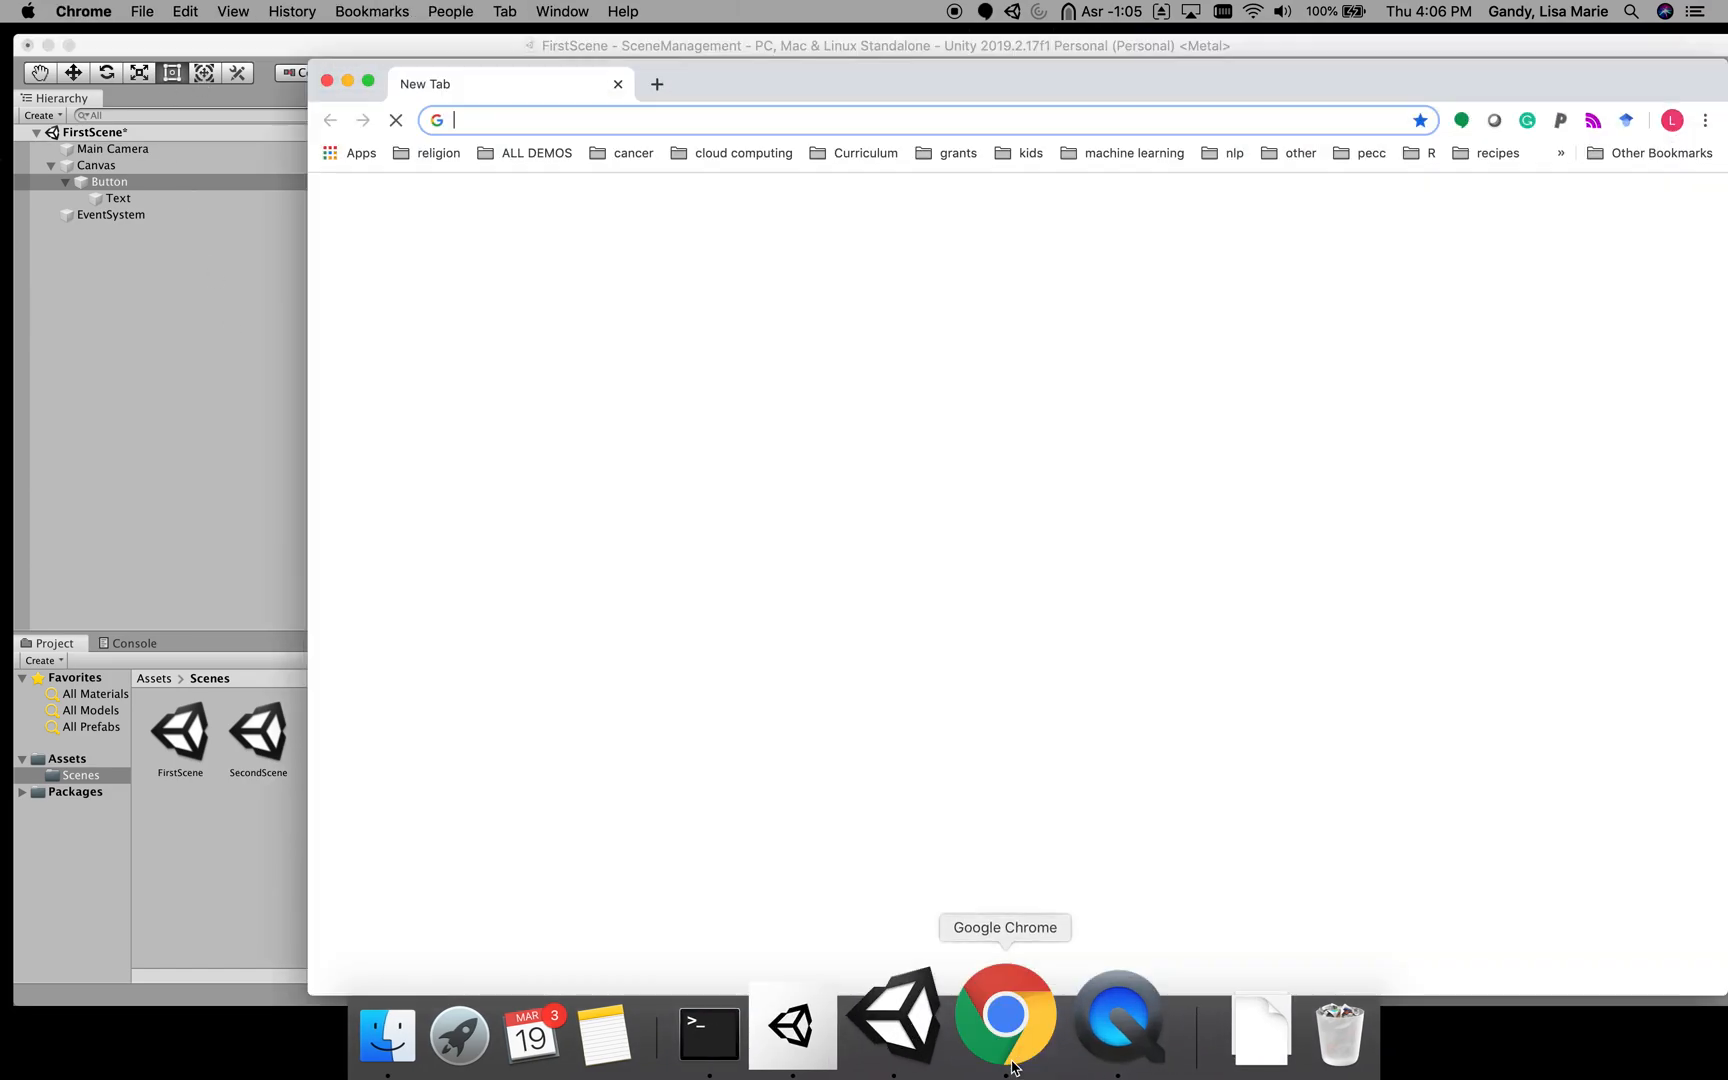
drag(840, 93, 634, 58)
text(blac)
key(Return)
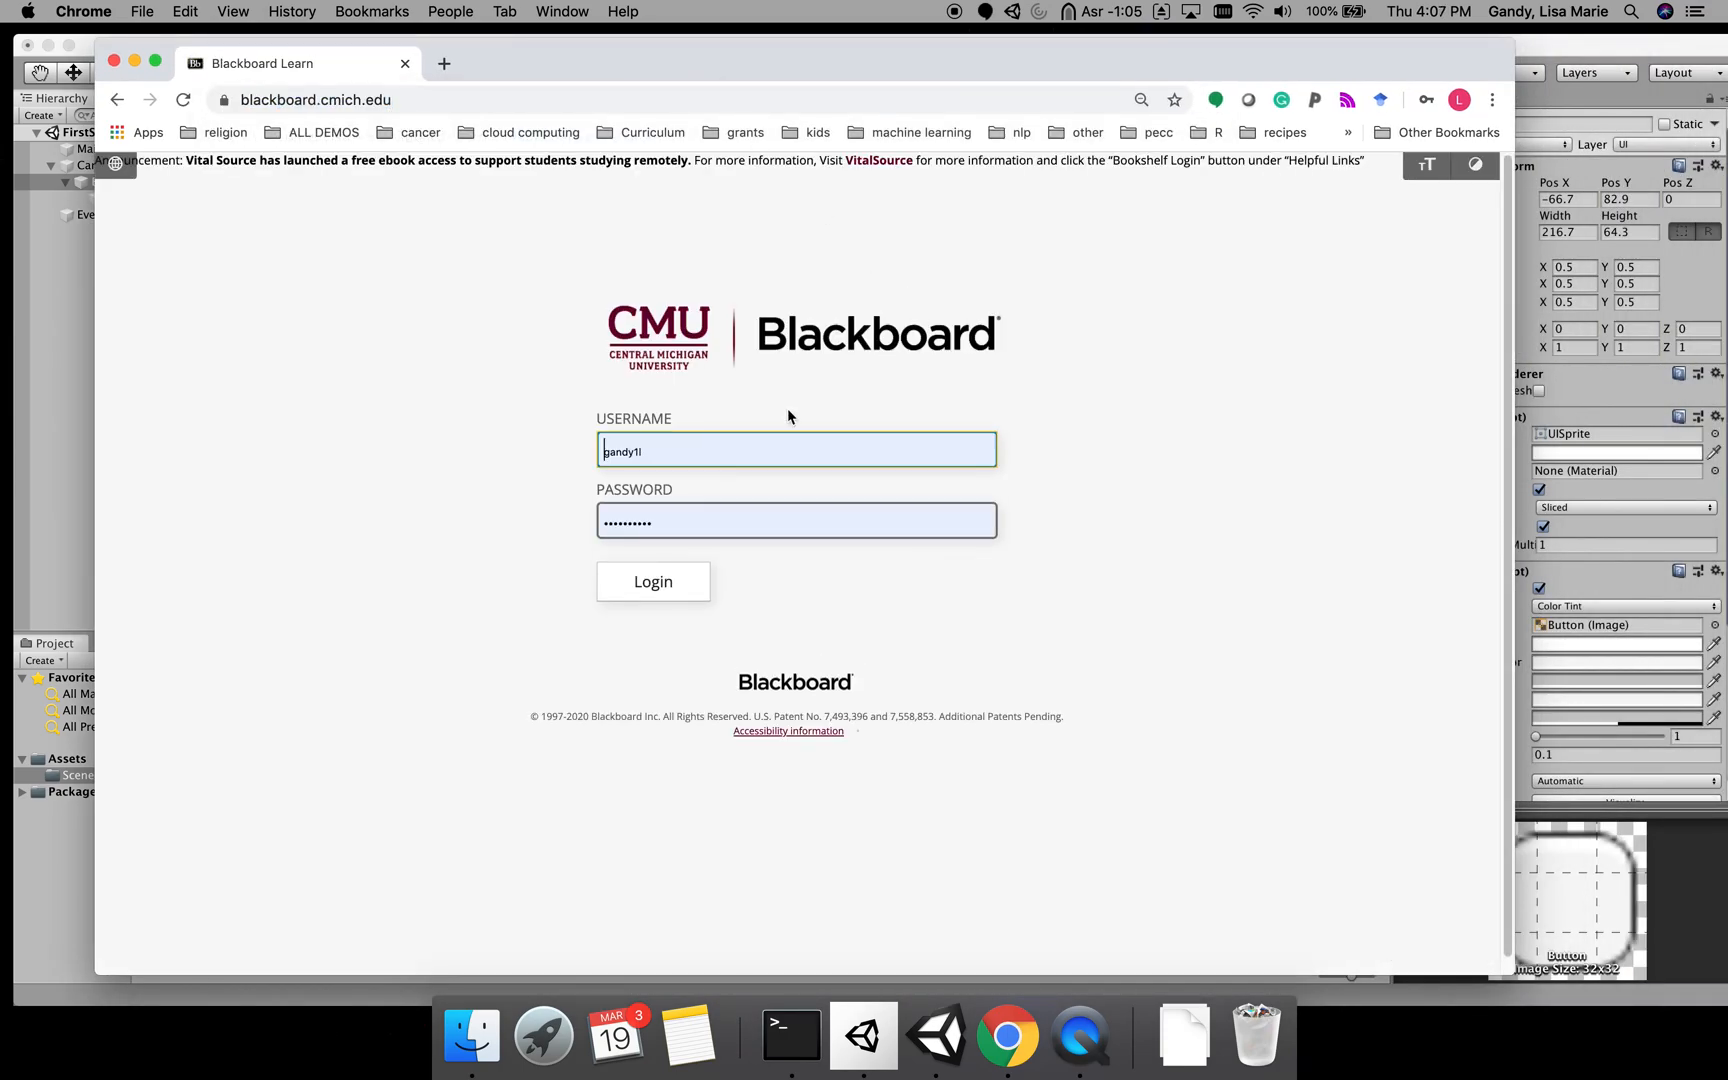
click(657, 590)
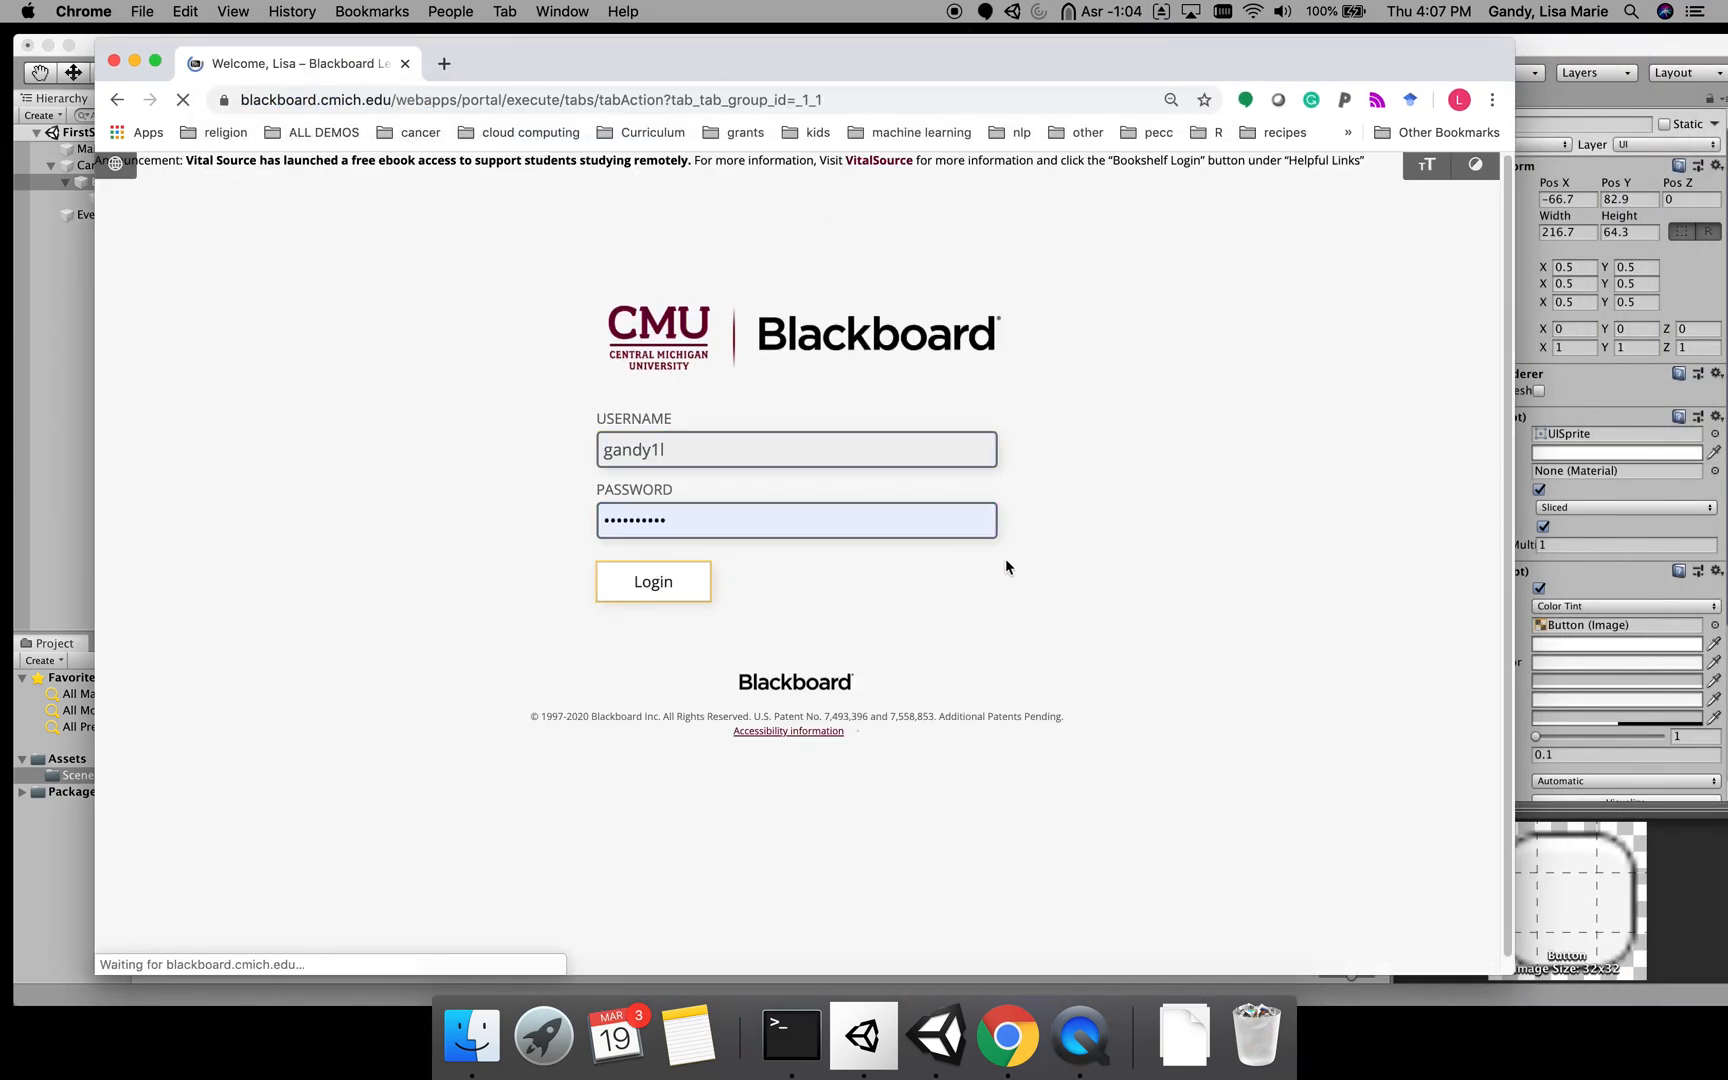
- Open the Spring 2020 CPS282 Intro to Multimedia Design course from the course list
drag(1505, 280, 1505, 400)
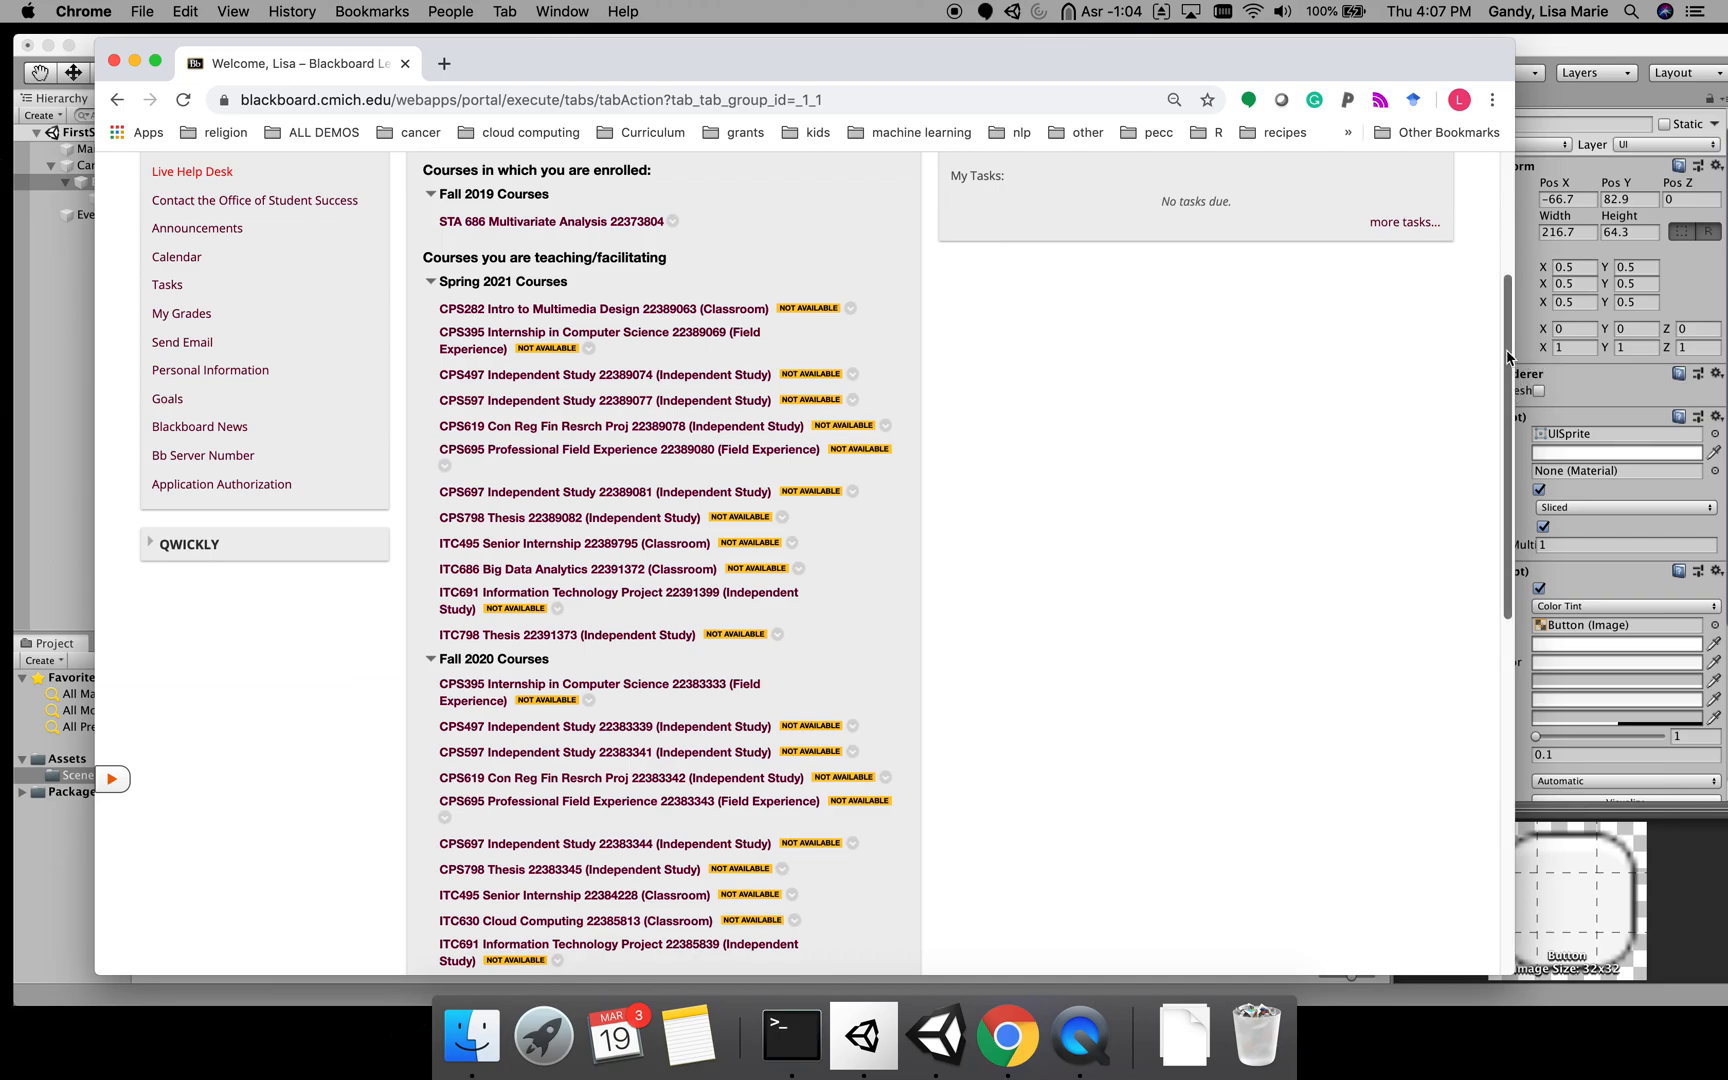
drag(1509, 351, 1509, 360)
drag(1510, 377, 1513, 512)
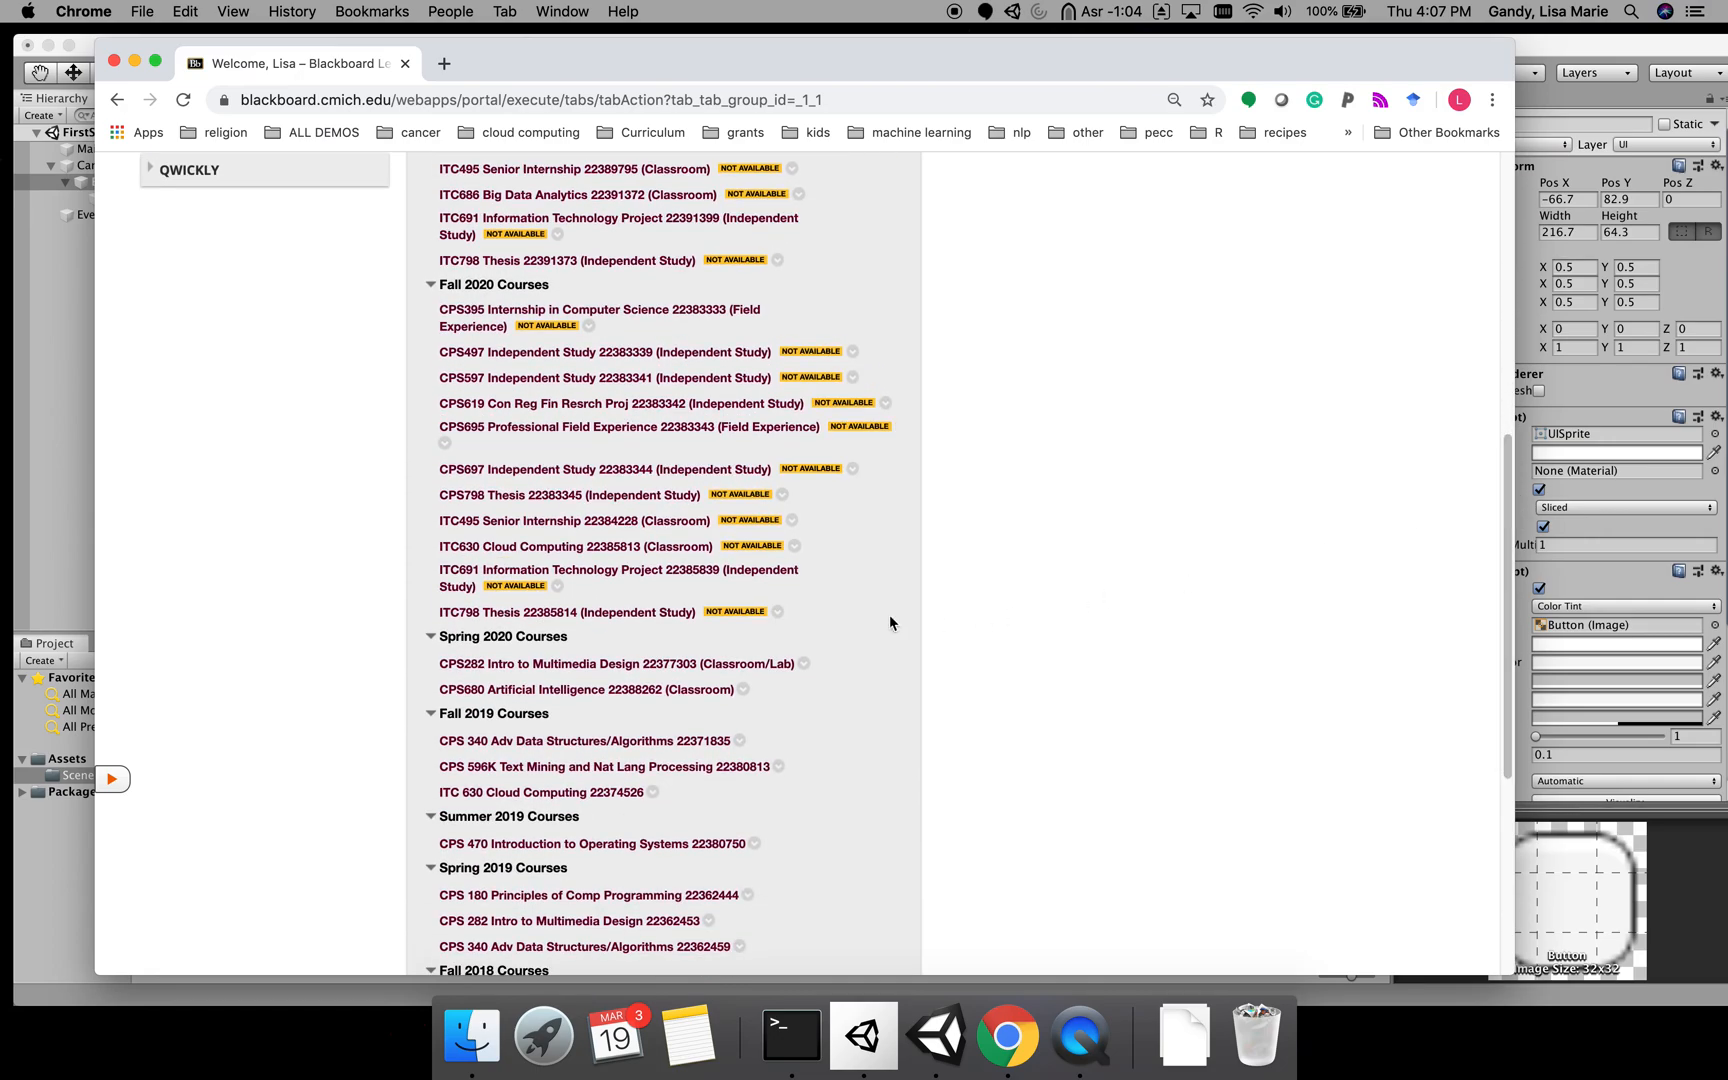
click(553, 664)
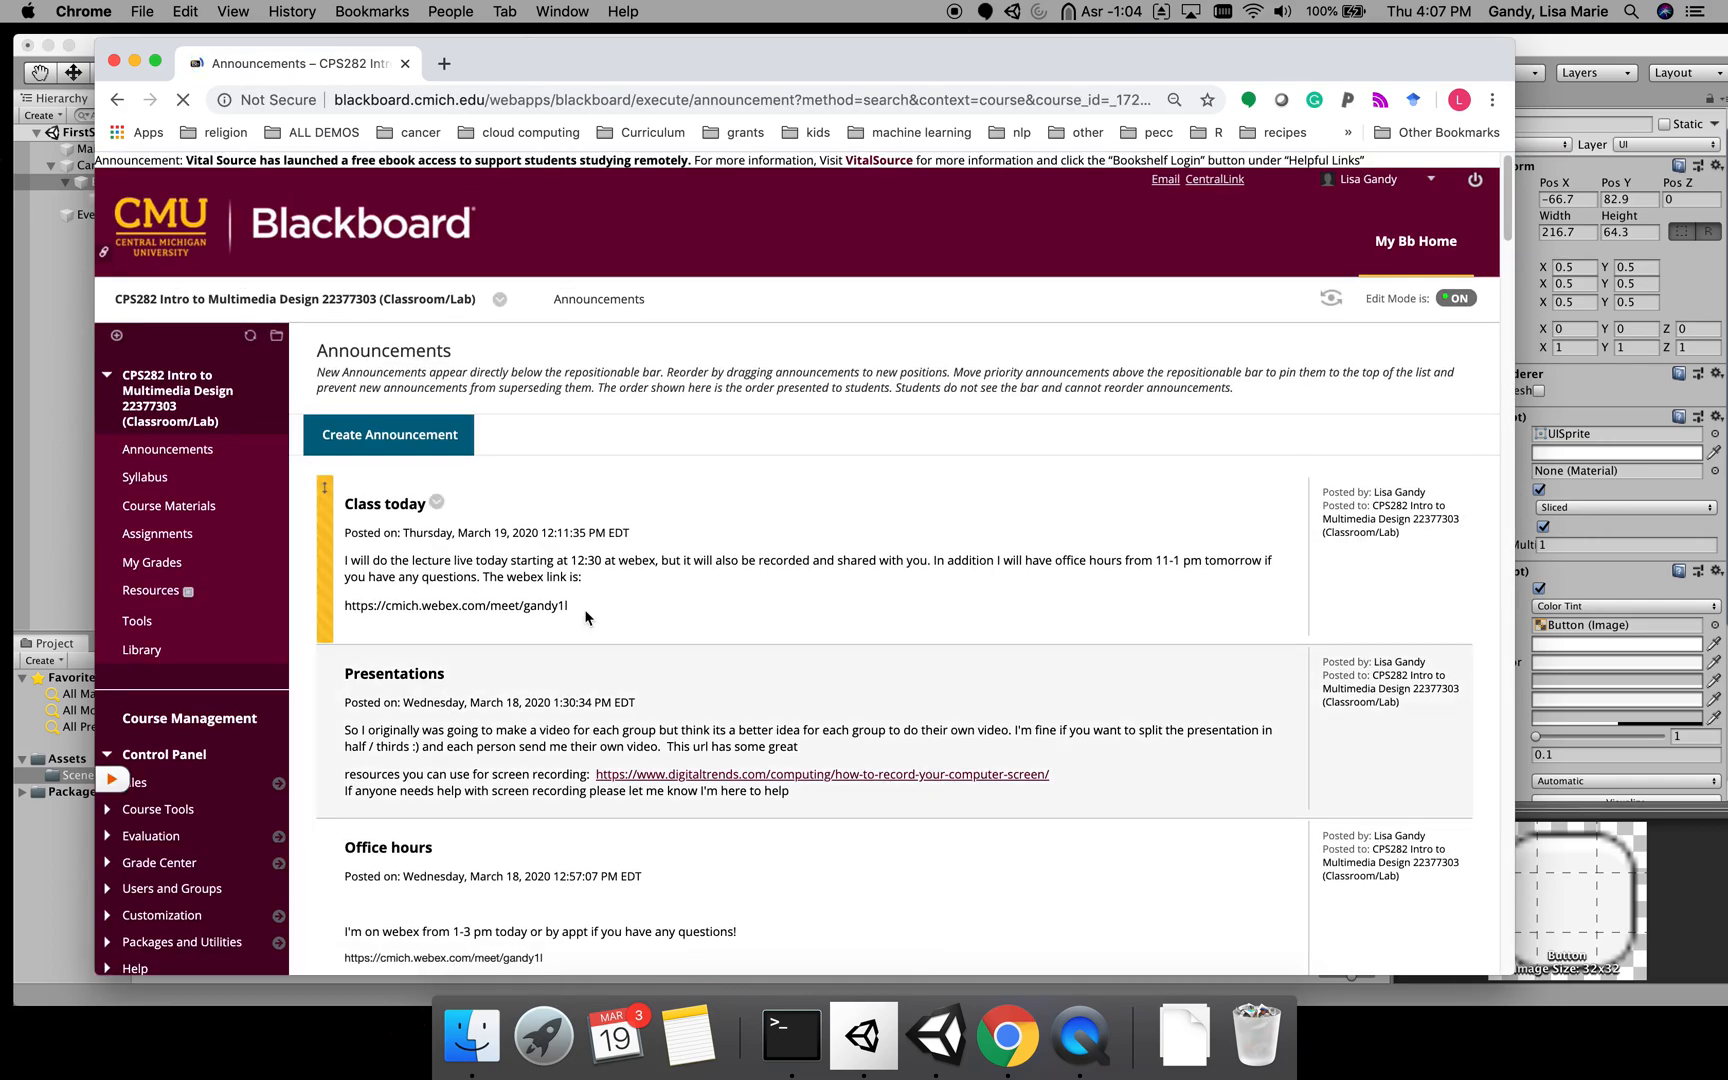
- Find the SceneSwitch.cs attachment of Lab 14: Scene Management in the Labs assignments, then minimize the browser
click(160, 532)
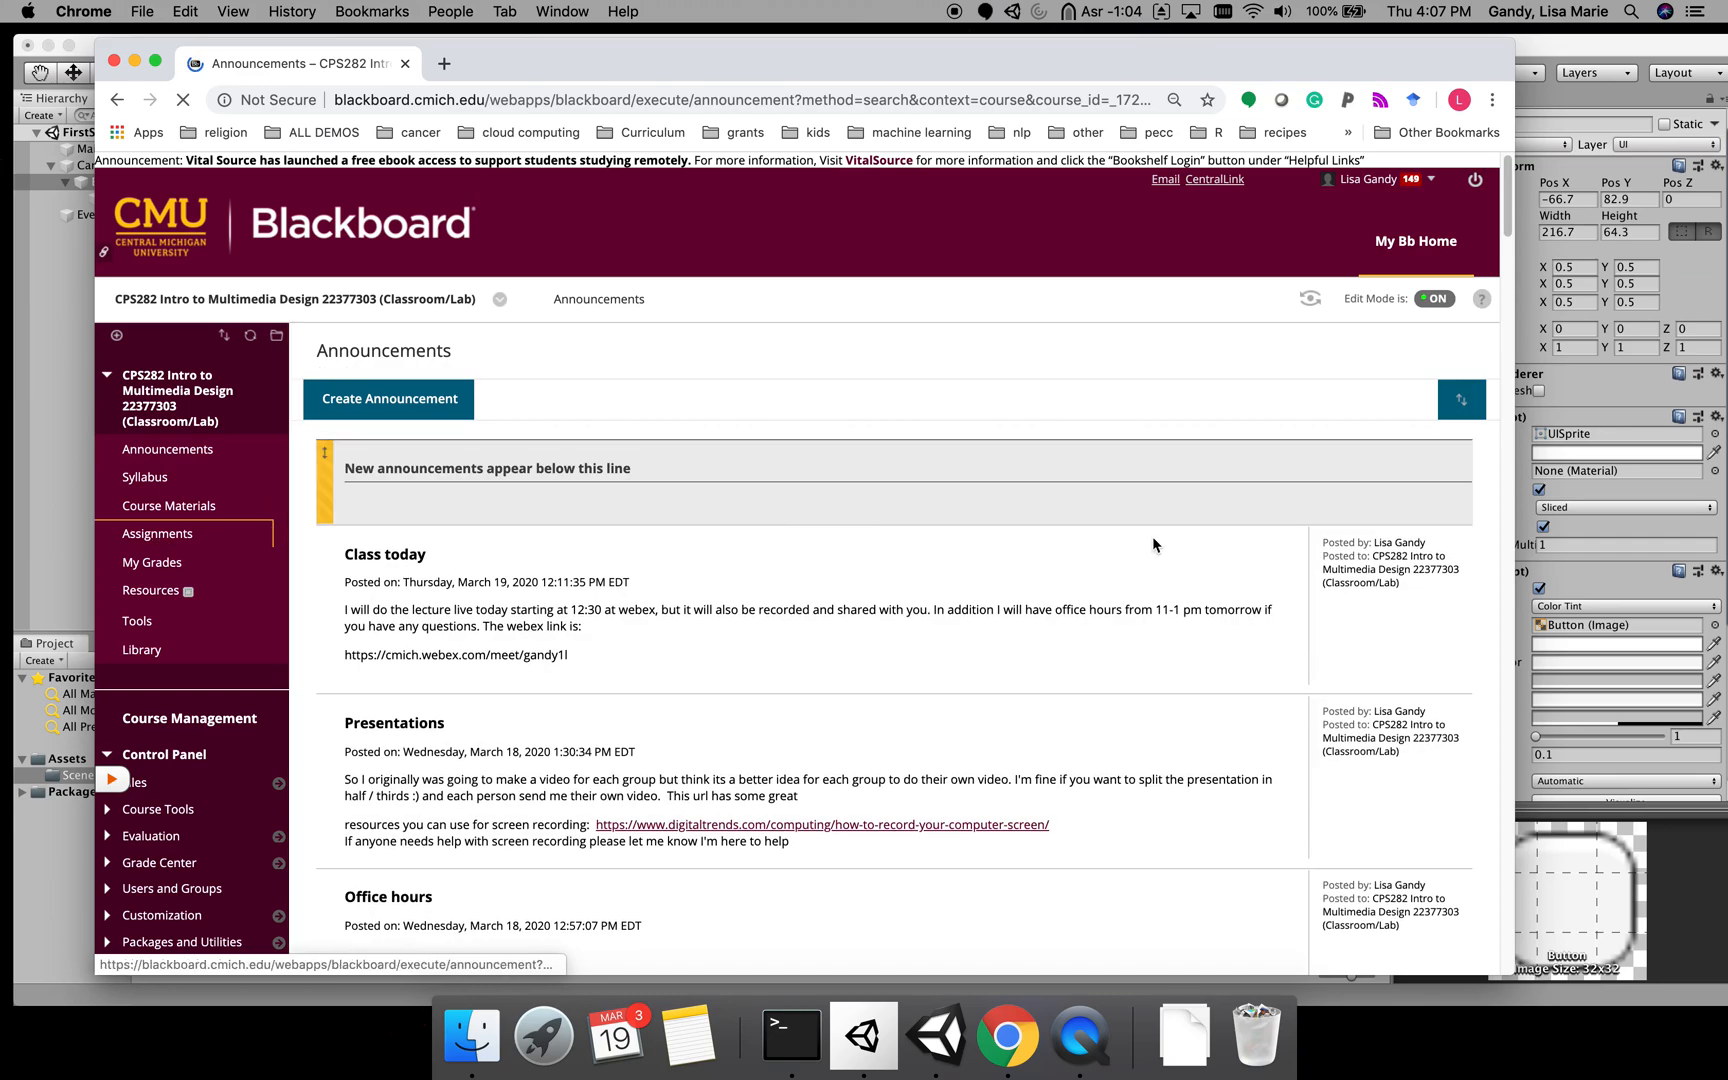
scroll(700, 560, down, 1)
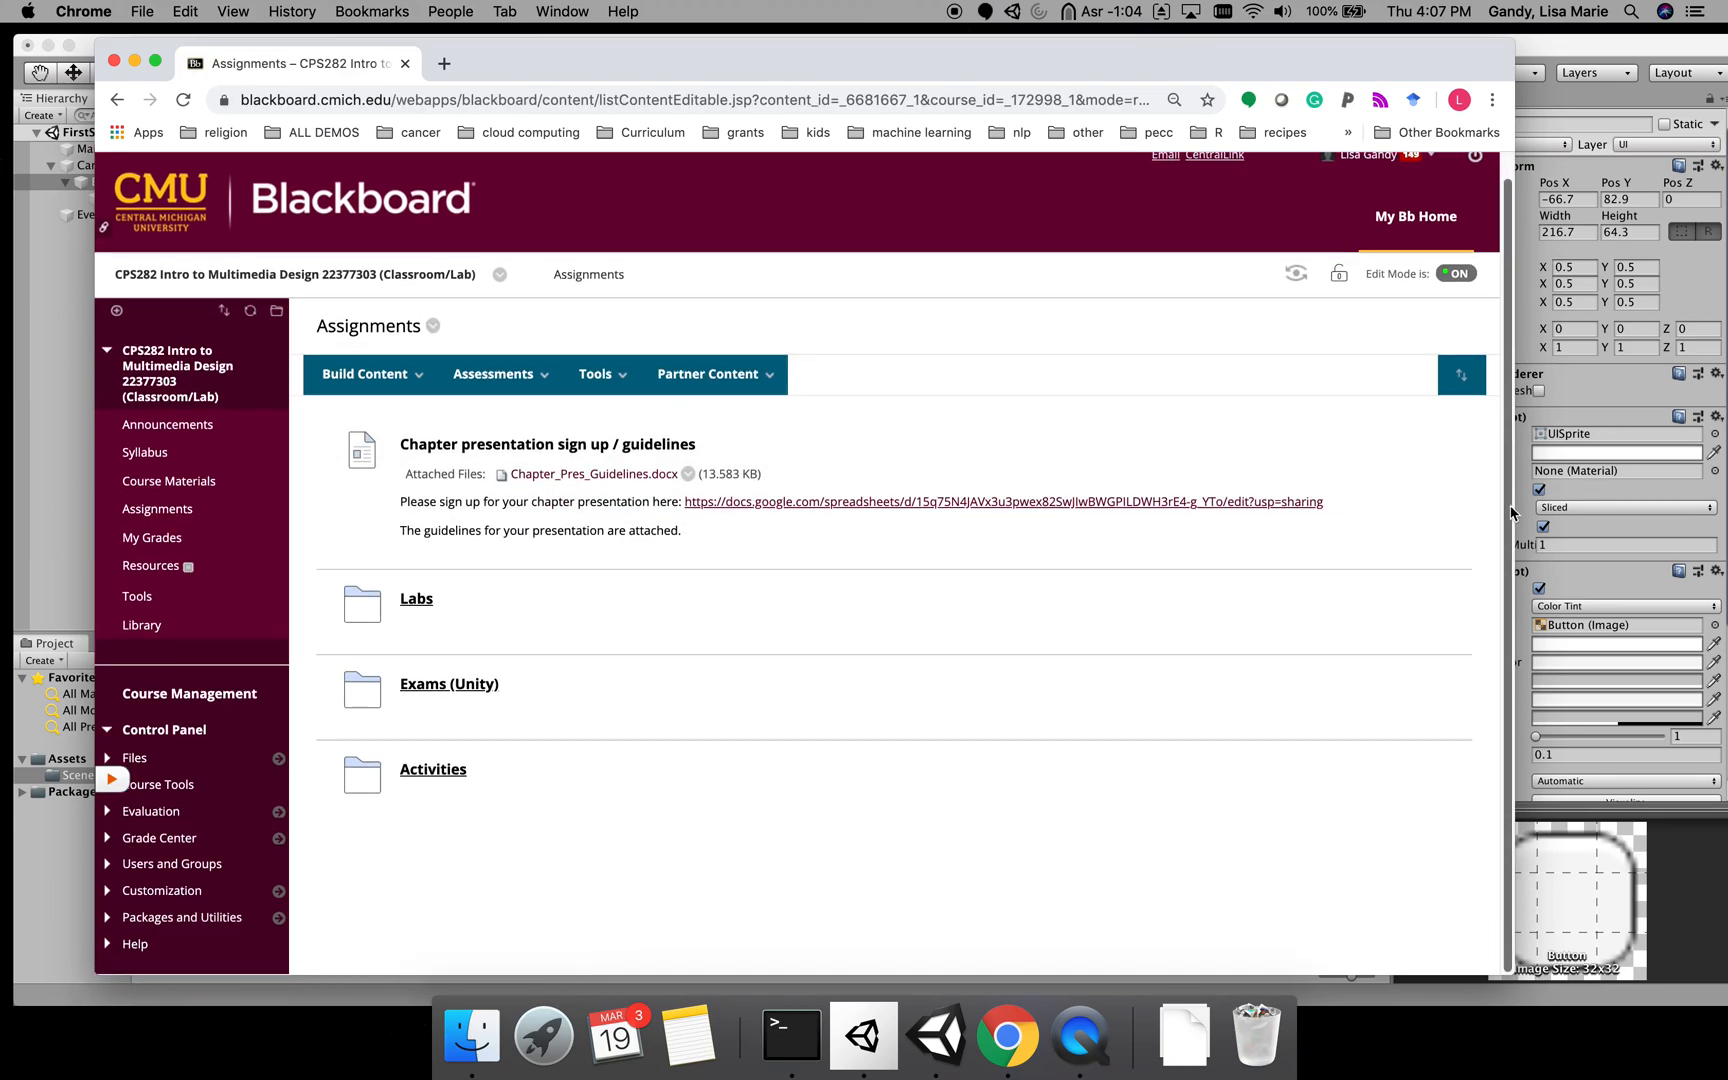
click(417, 598)
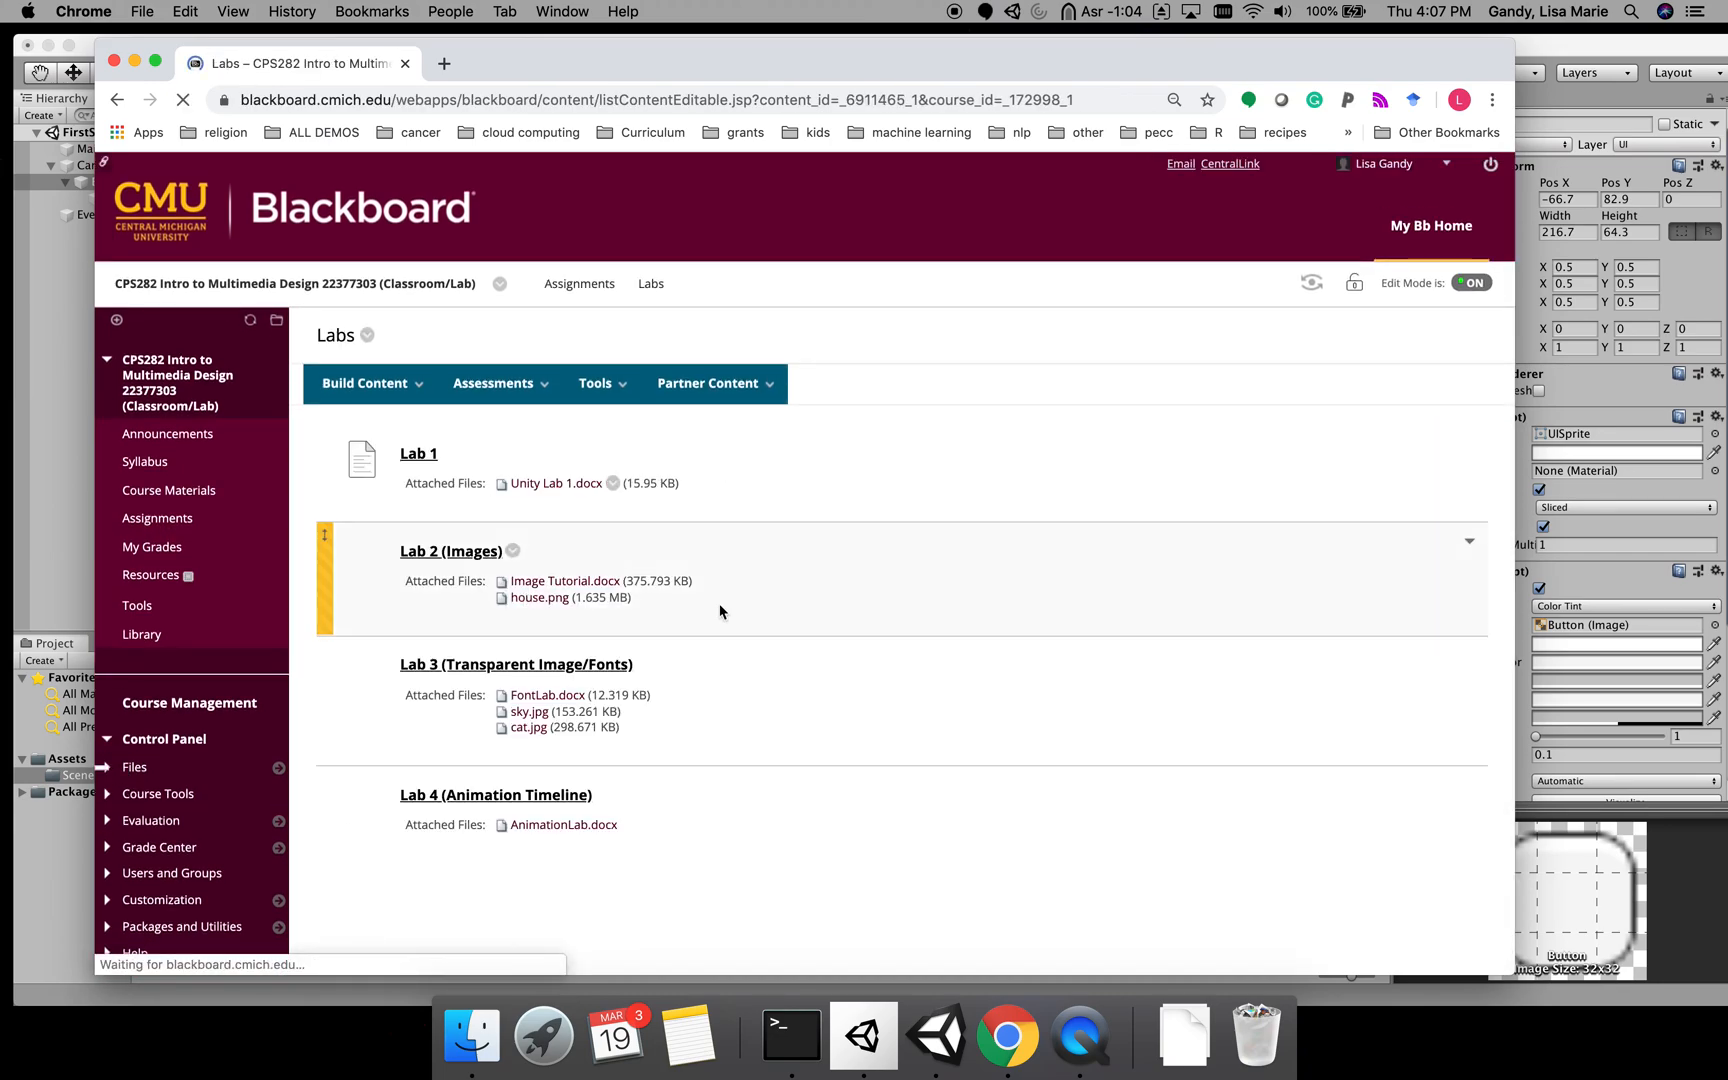
scroll(1135, 908, down, 20)
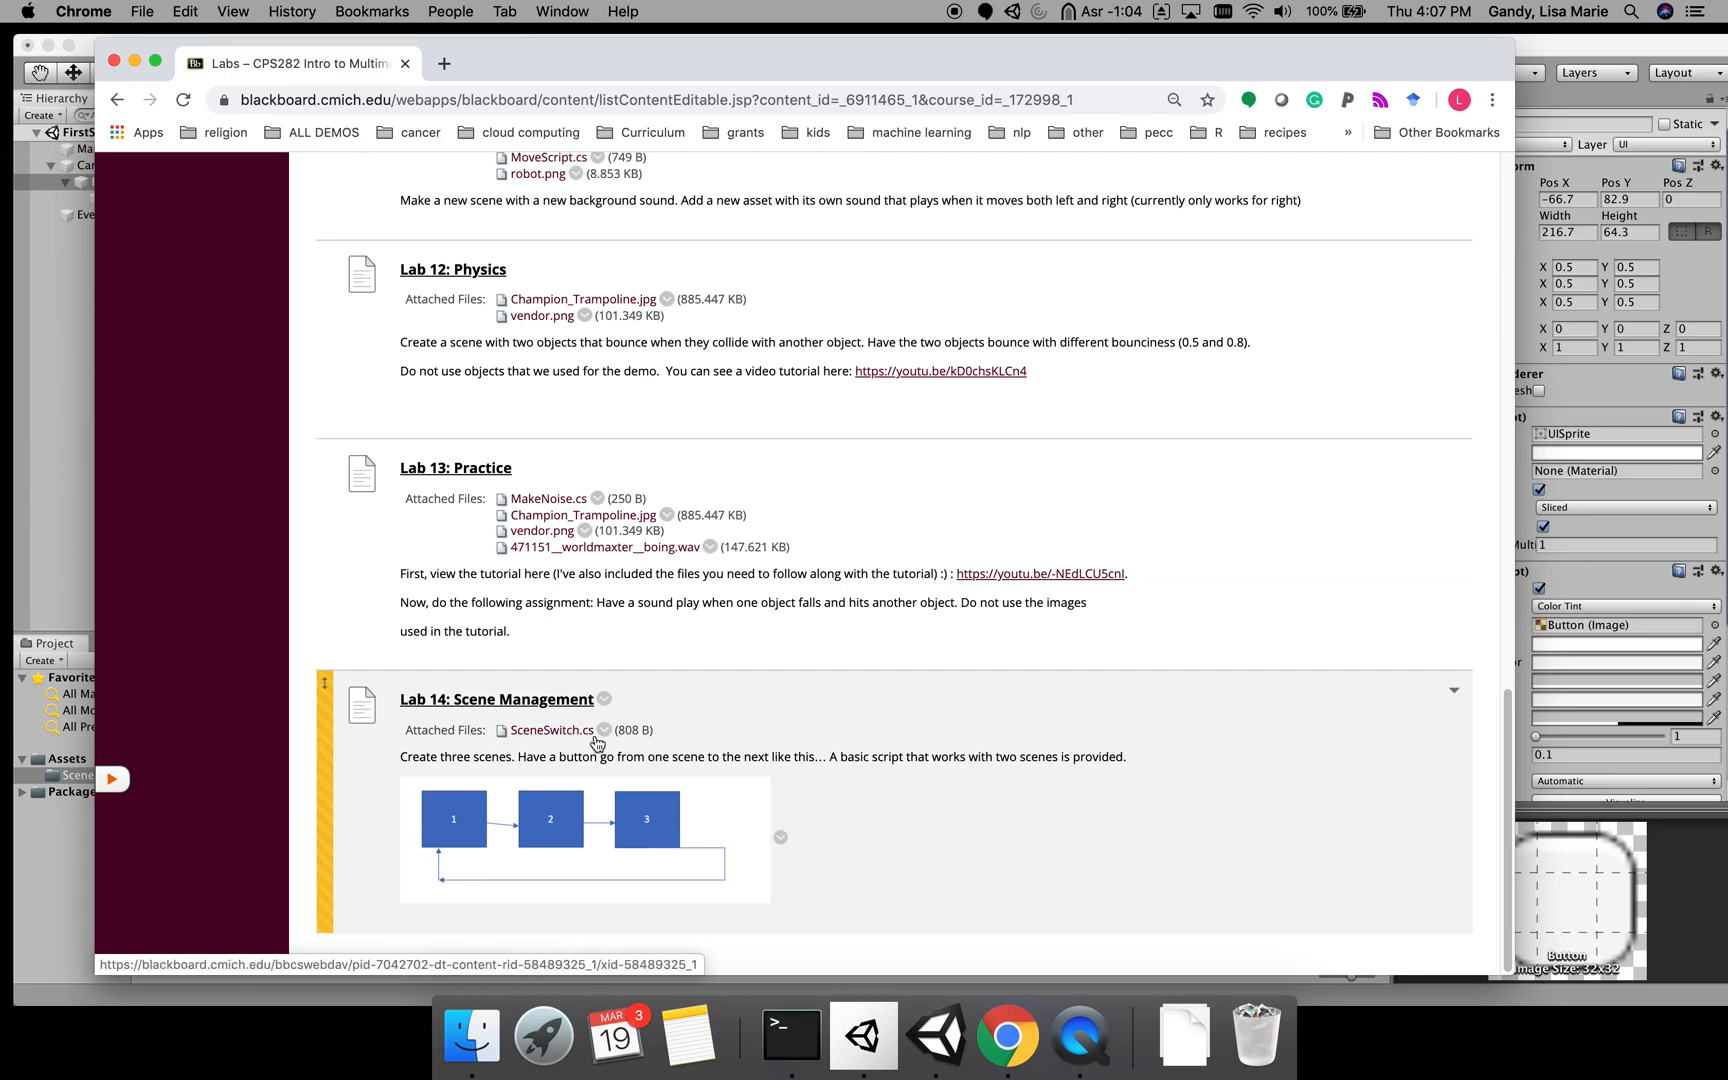
click(136, 63)
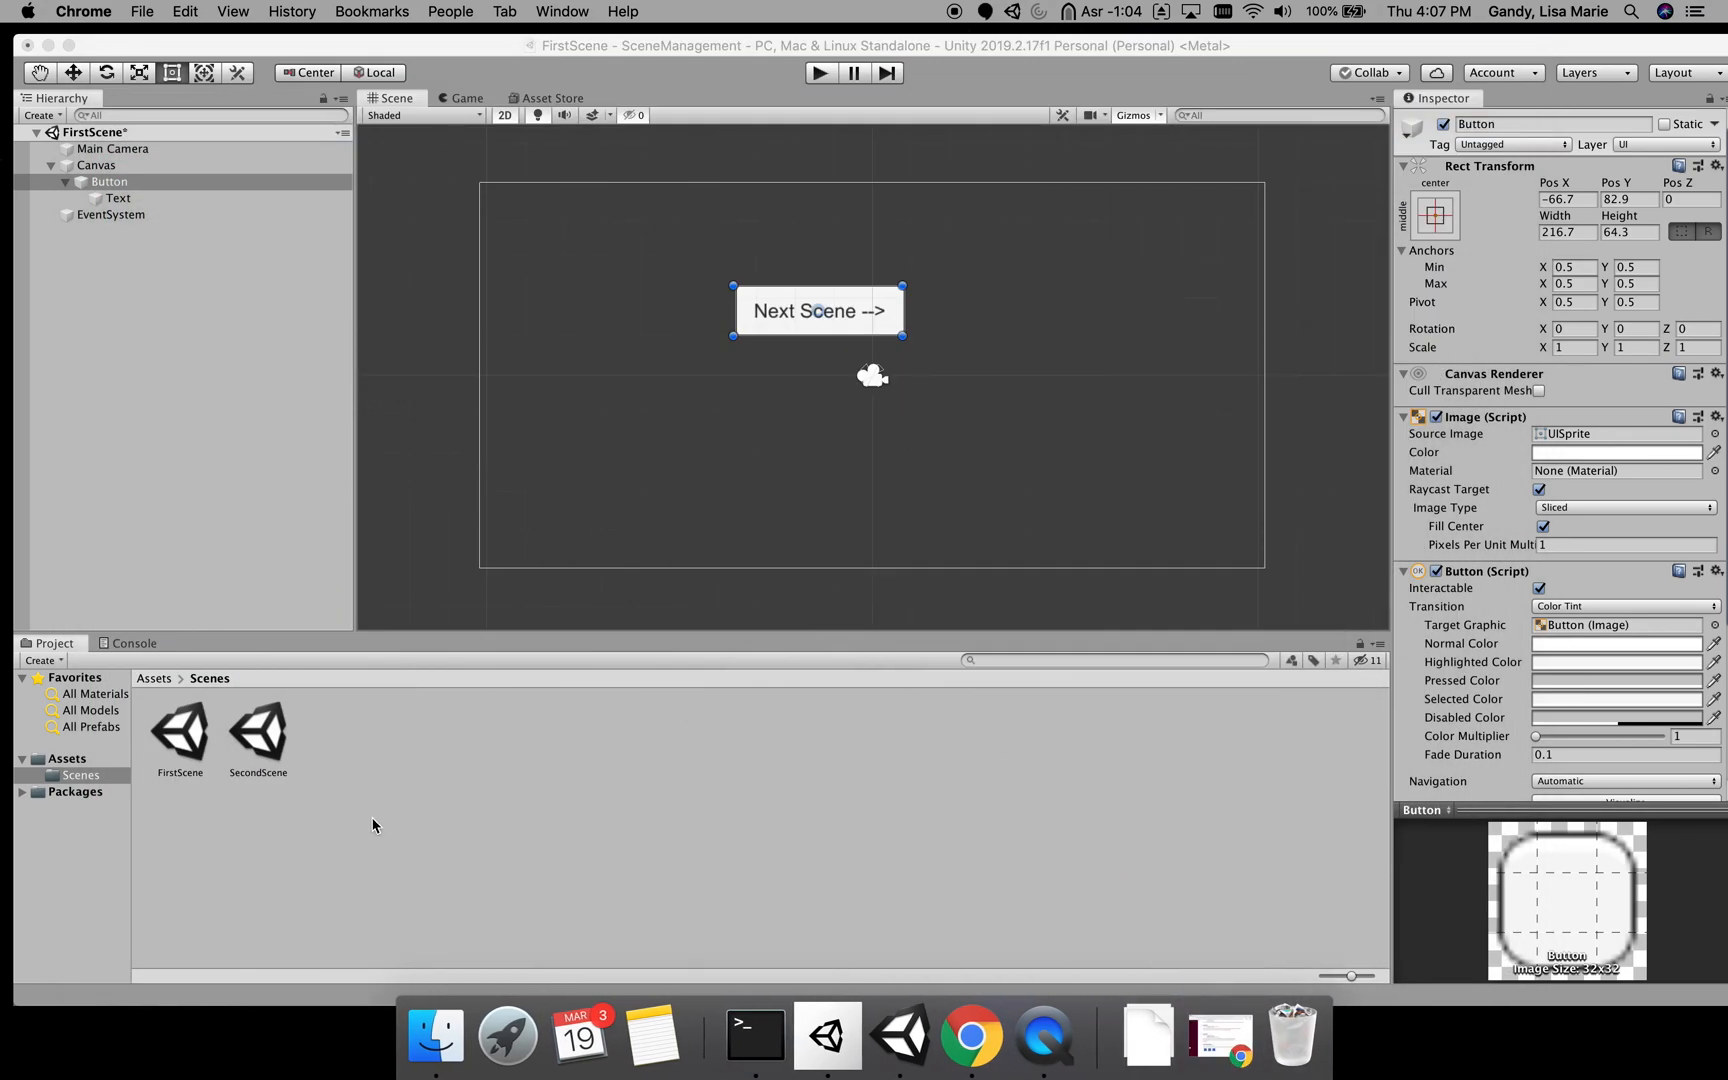
- Make room beside the Unity window and open the Downloads folder in a new Finder window
right_click(362, 760)
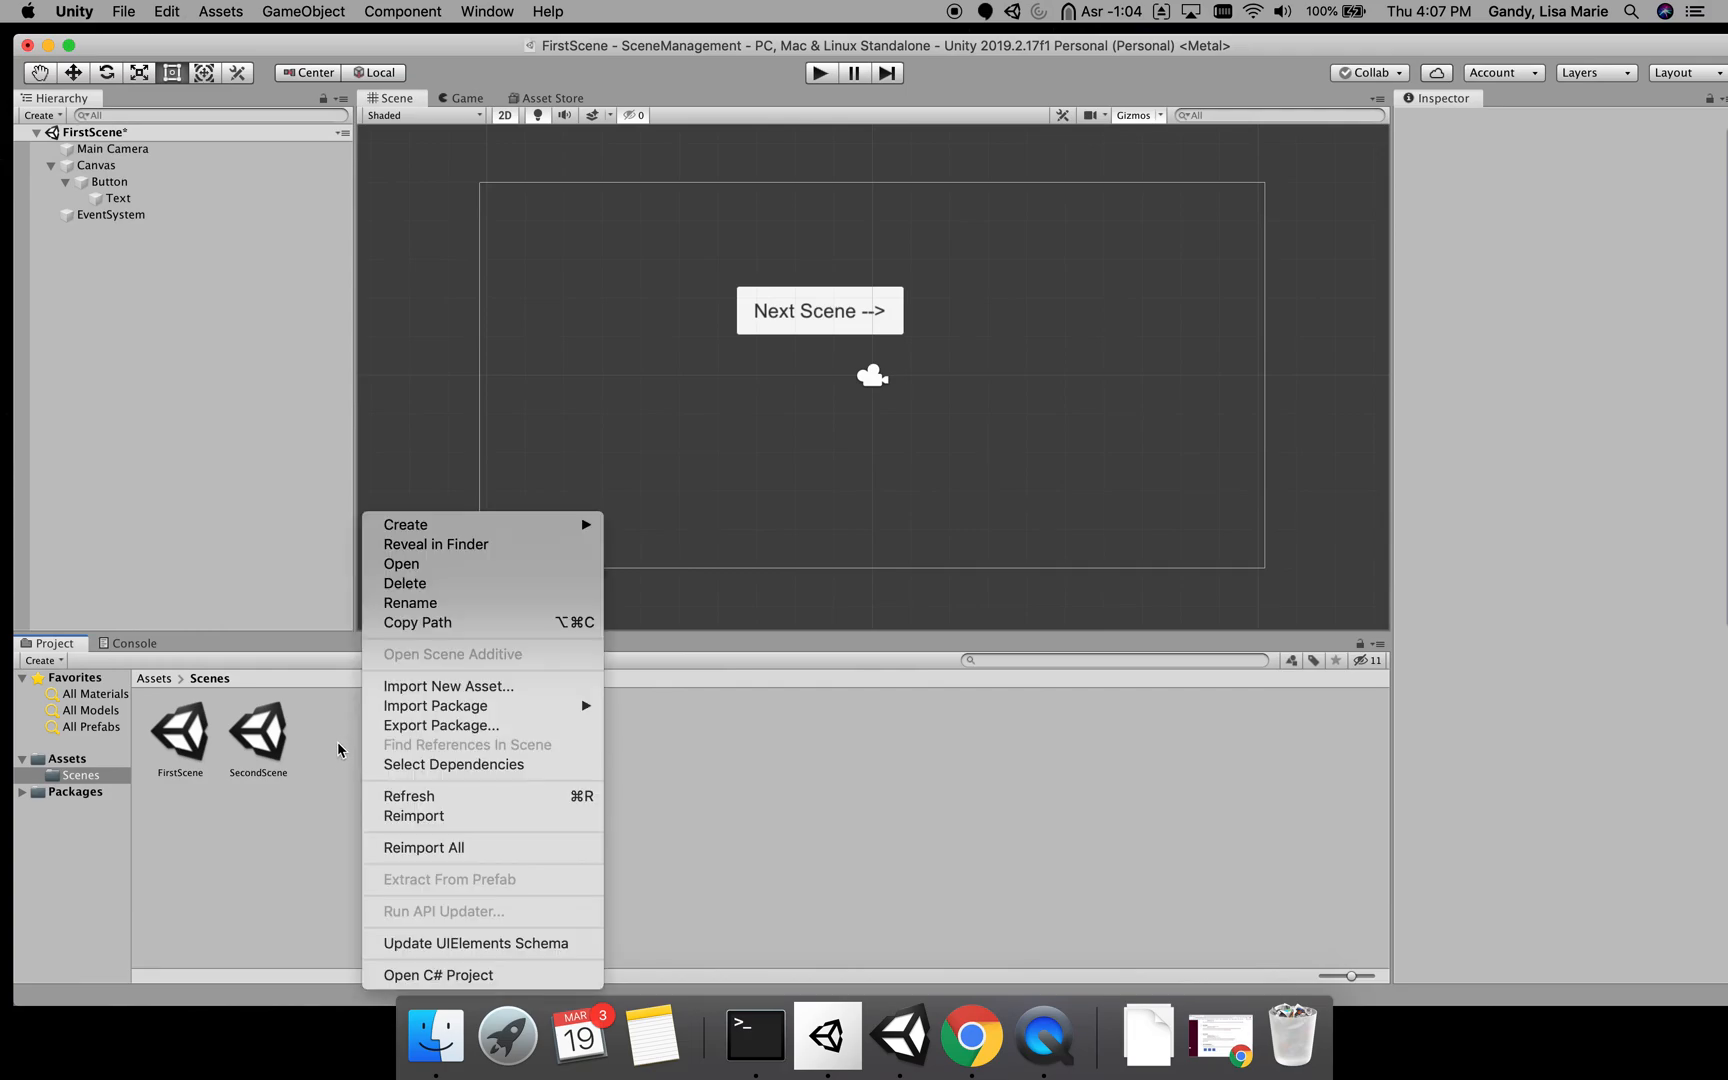
click(340, 741)
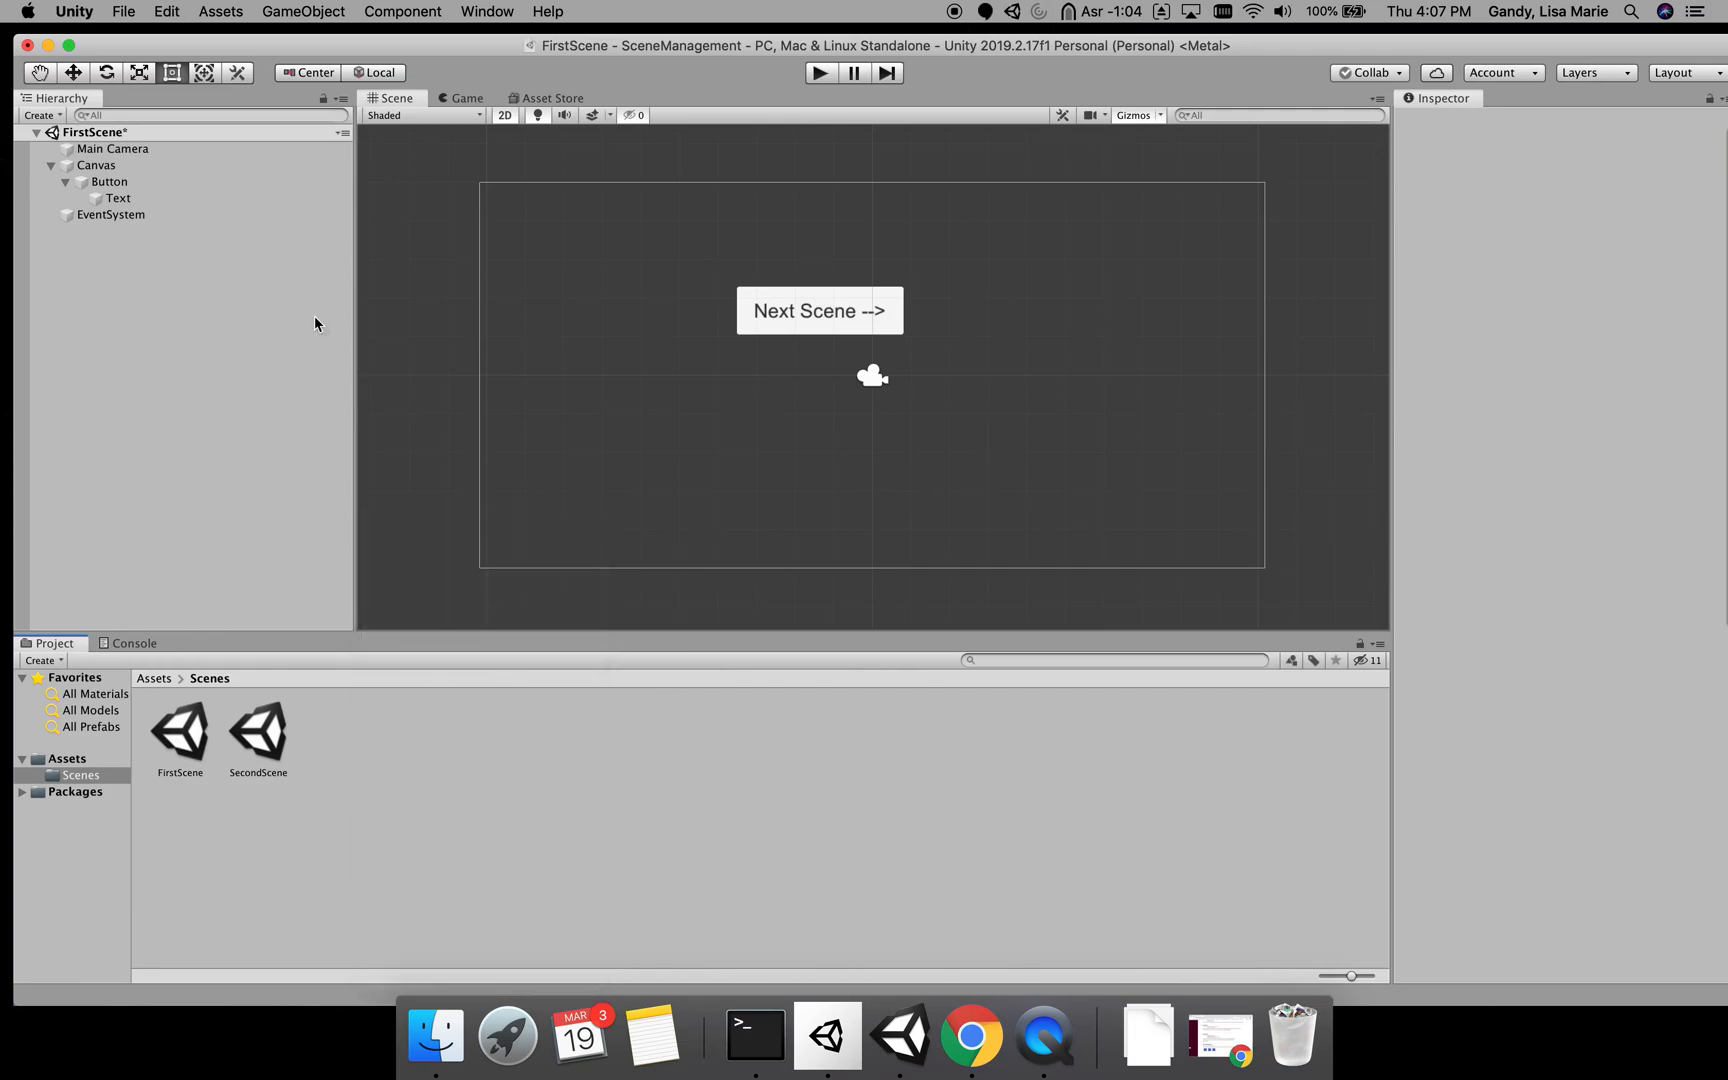
drag(124, 44, 377, 40)
click(55, 75)
click(130, 11)
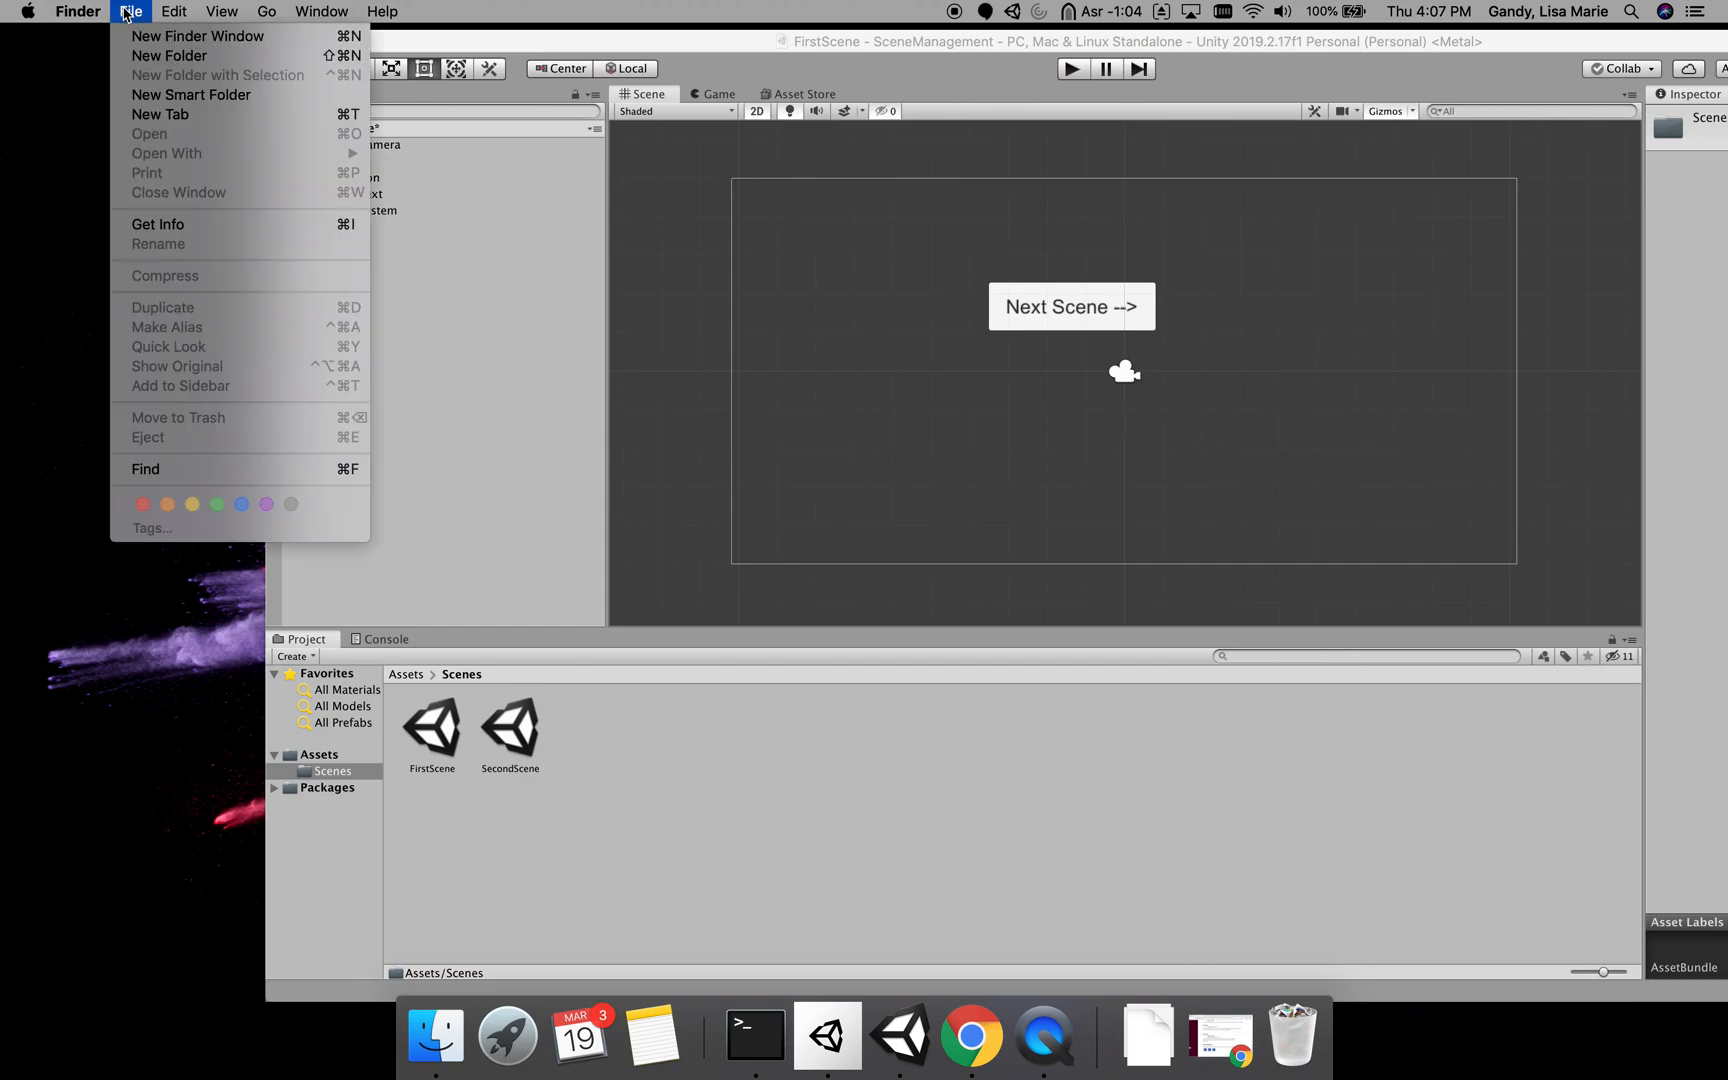
click(136, 35)
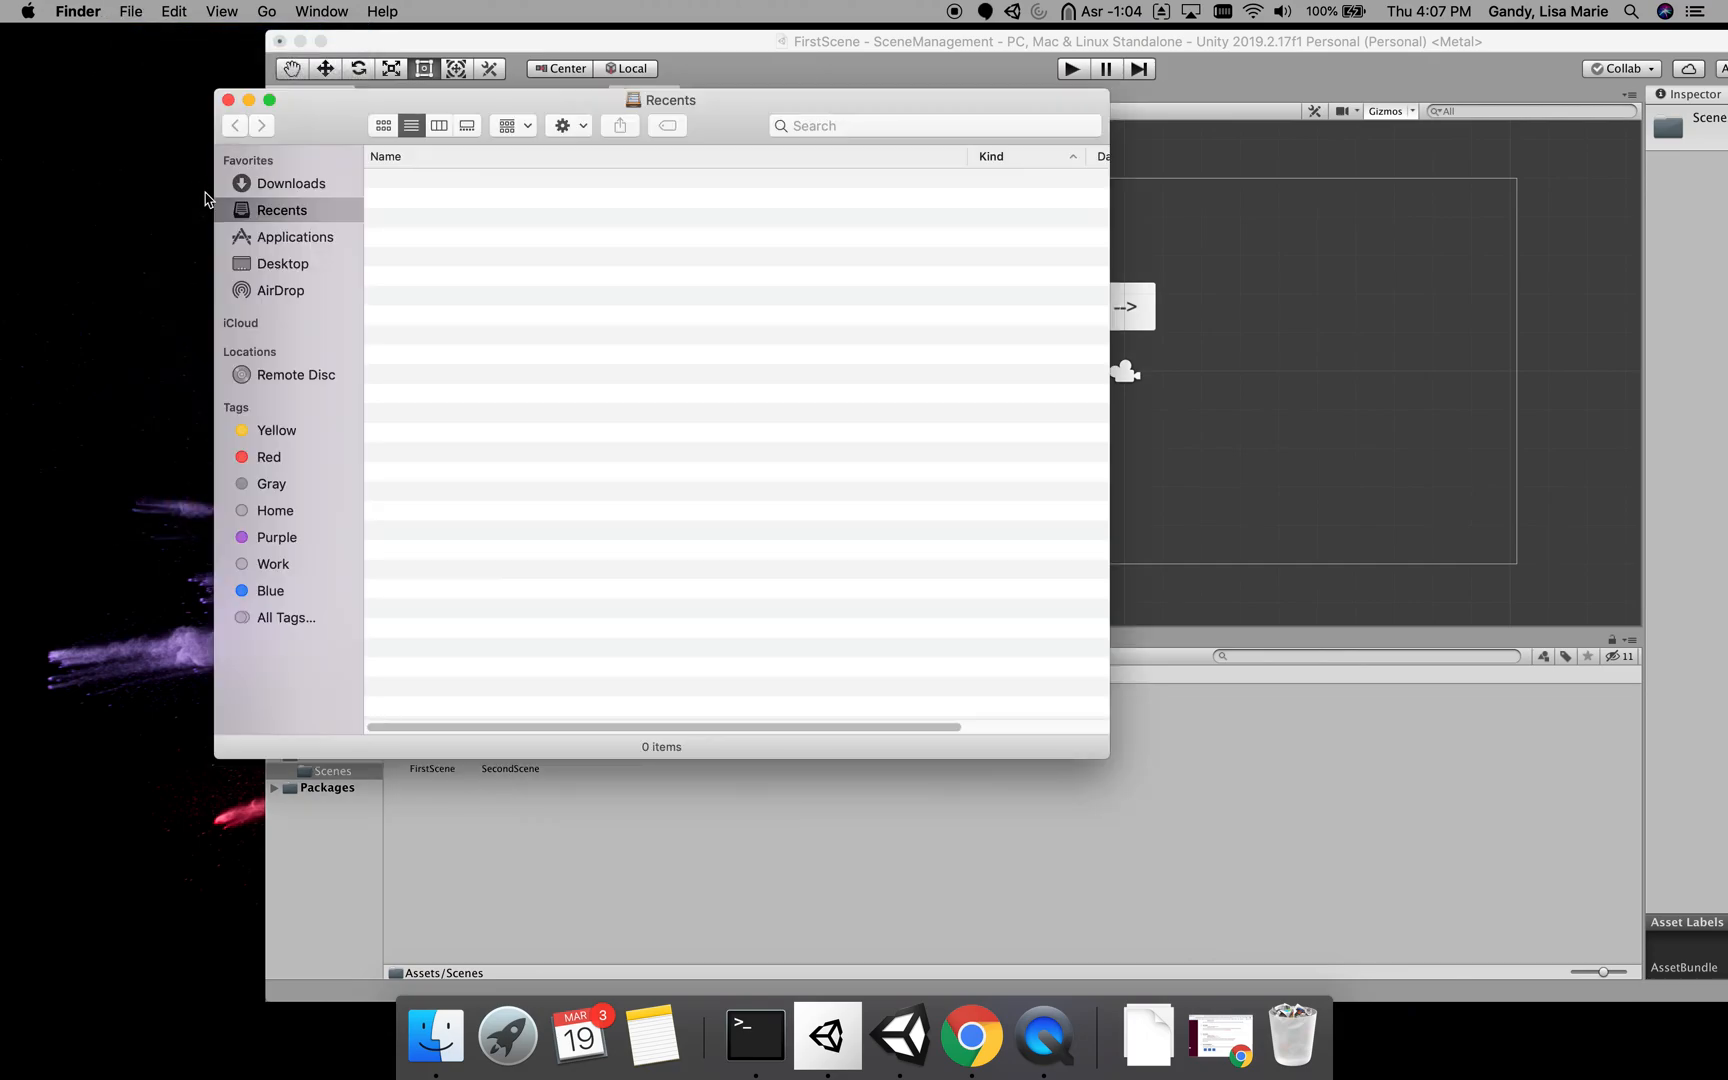
click(274, 187)
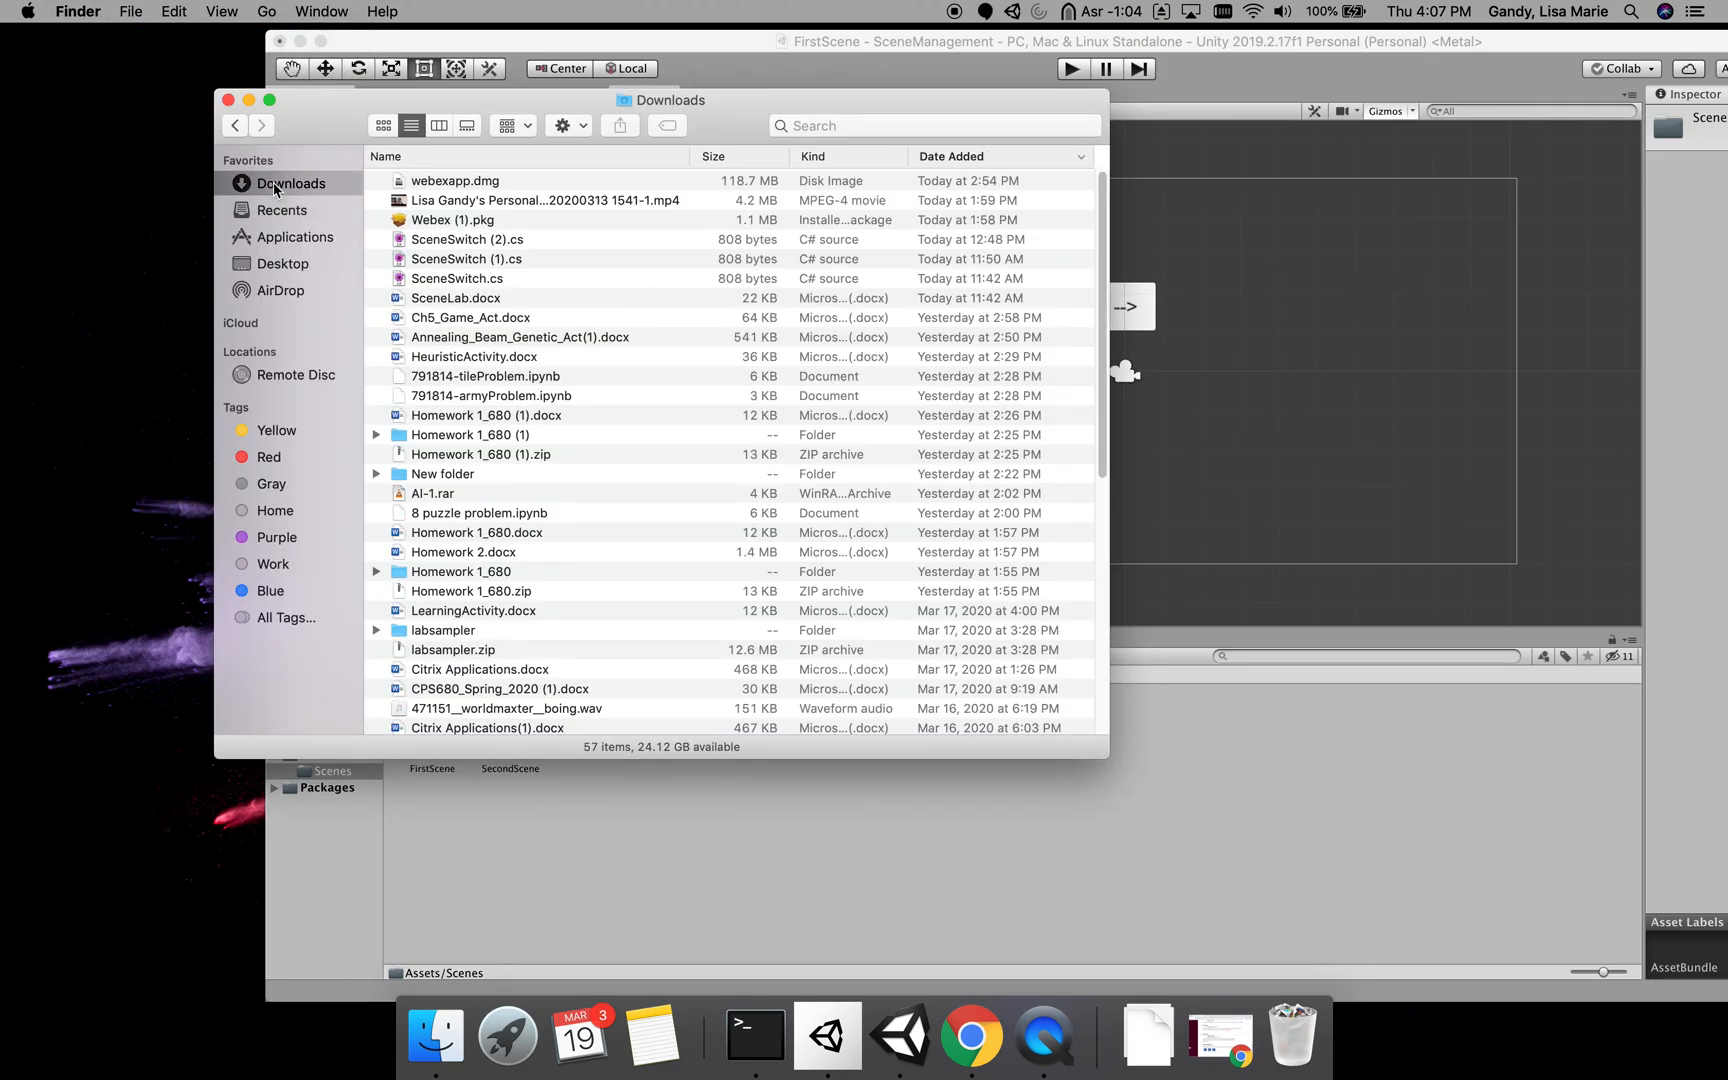
- Import SceneSwitch.cs from Downloads into the project's Scenes folder
drag(480, 280, 744, 895)
click(636, 856)
click(503, 737)
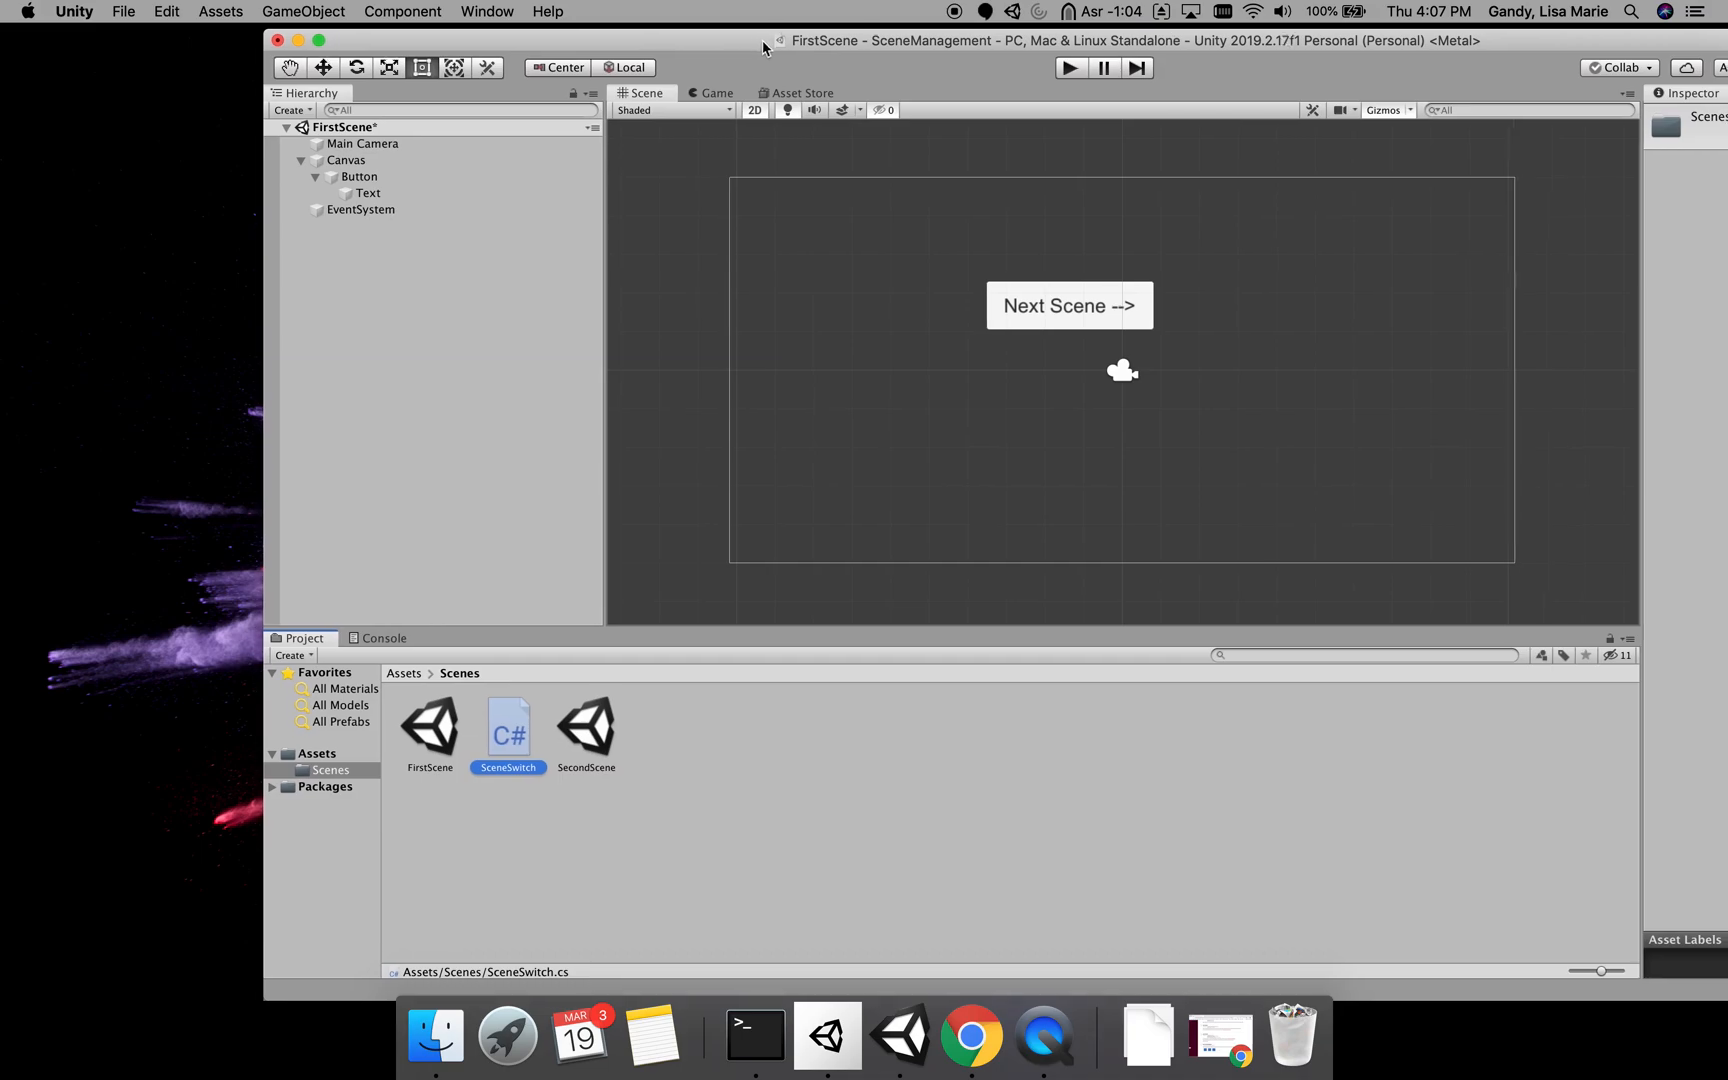
- Open the SceneSwitch script in Visual Studio and dismiss the start window
drag(818, 45, 611, 50)
double_click(308, 731)
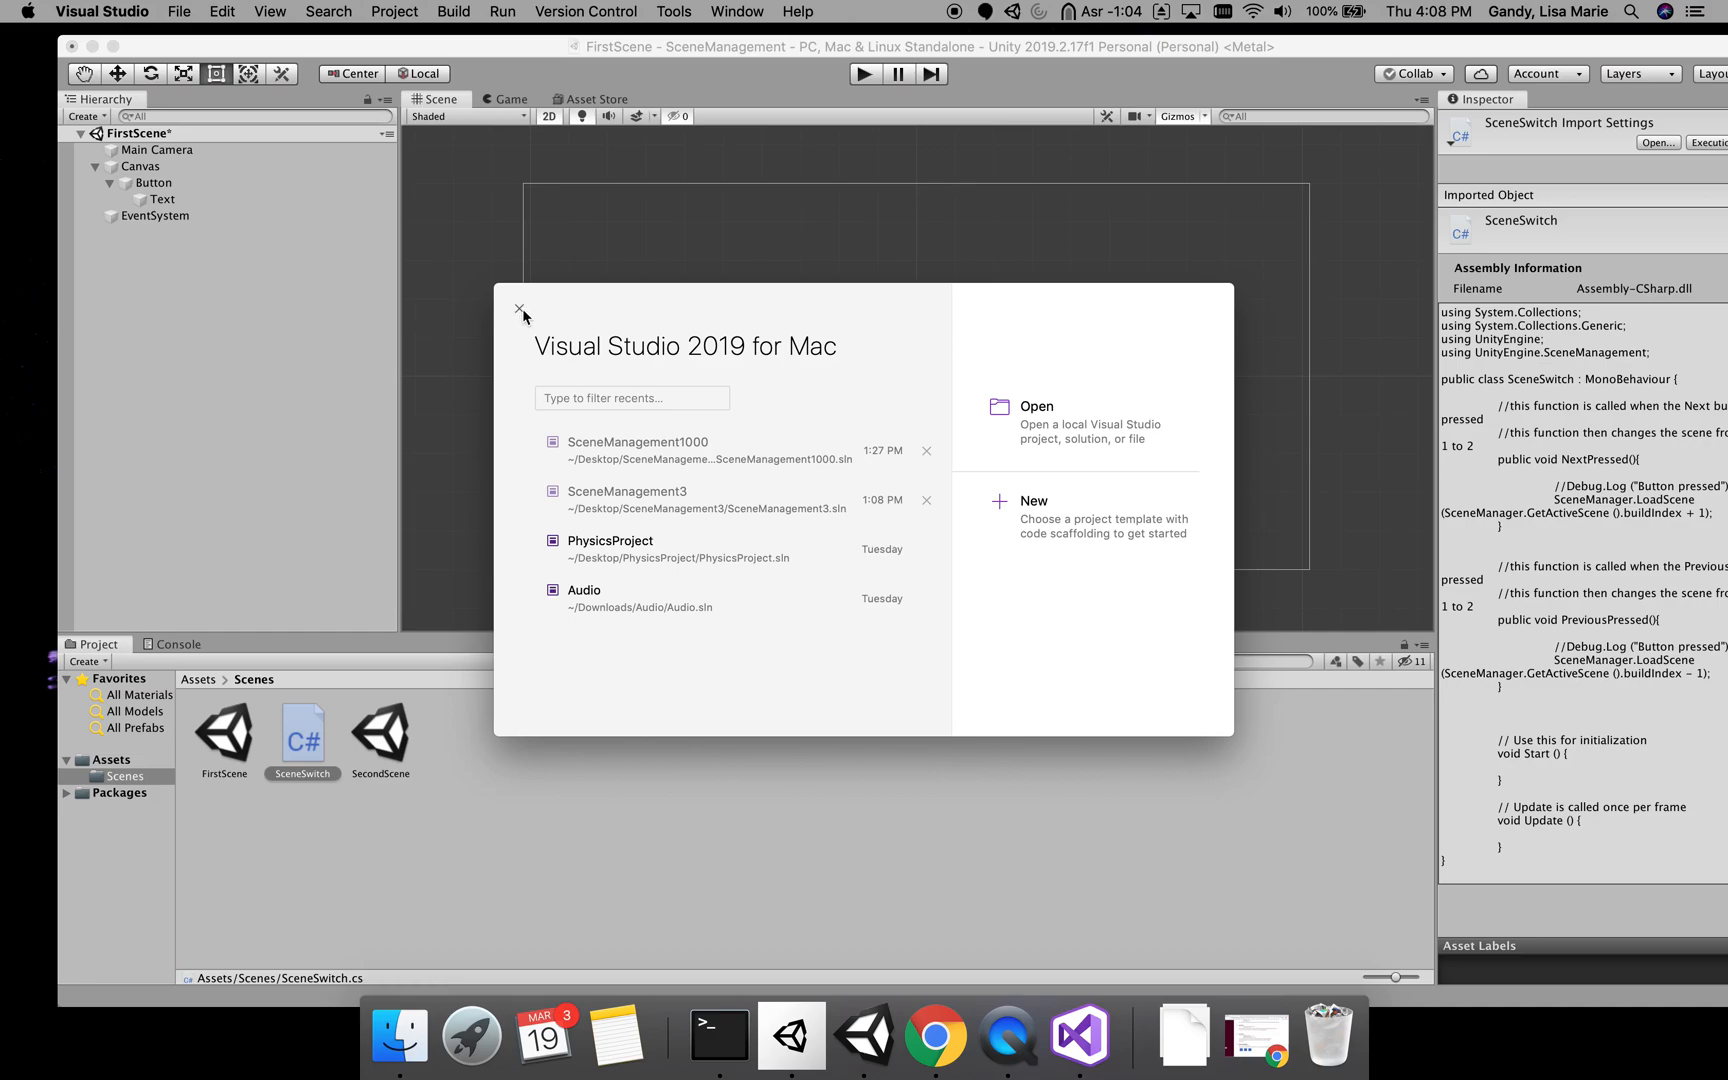
click(519, 309)
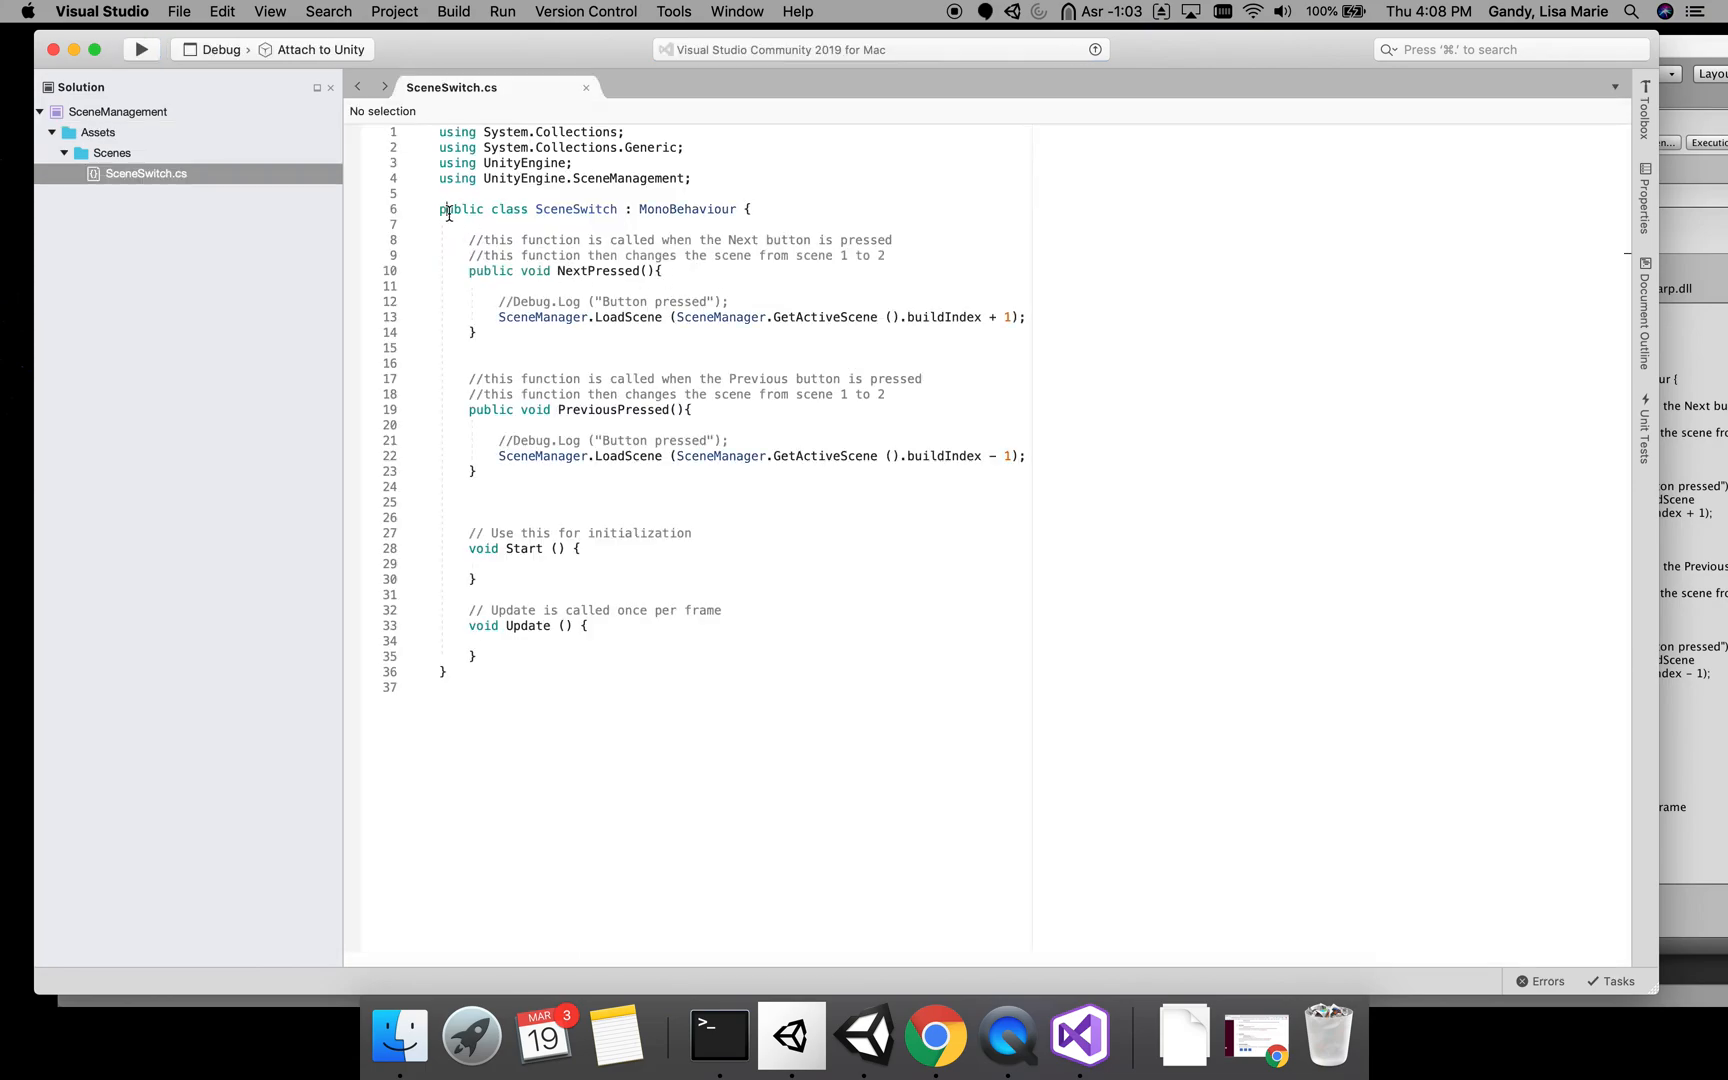
- Examine the NextPressed and PreviousPressed functions in SceneSwitch.cs and how each changes the scene's build index
drag(449, 213, 679, 347)
click(533, 360)
drag(469, 276, 522, 345)
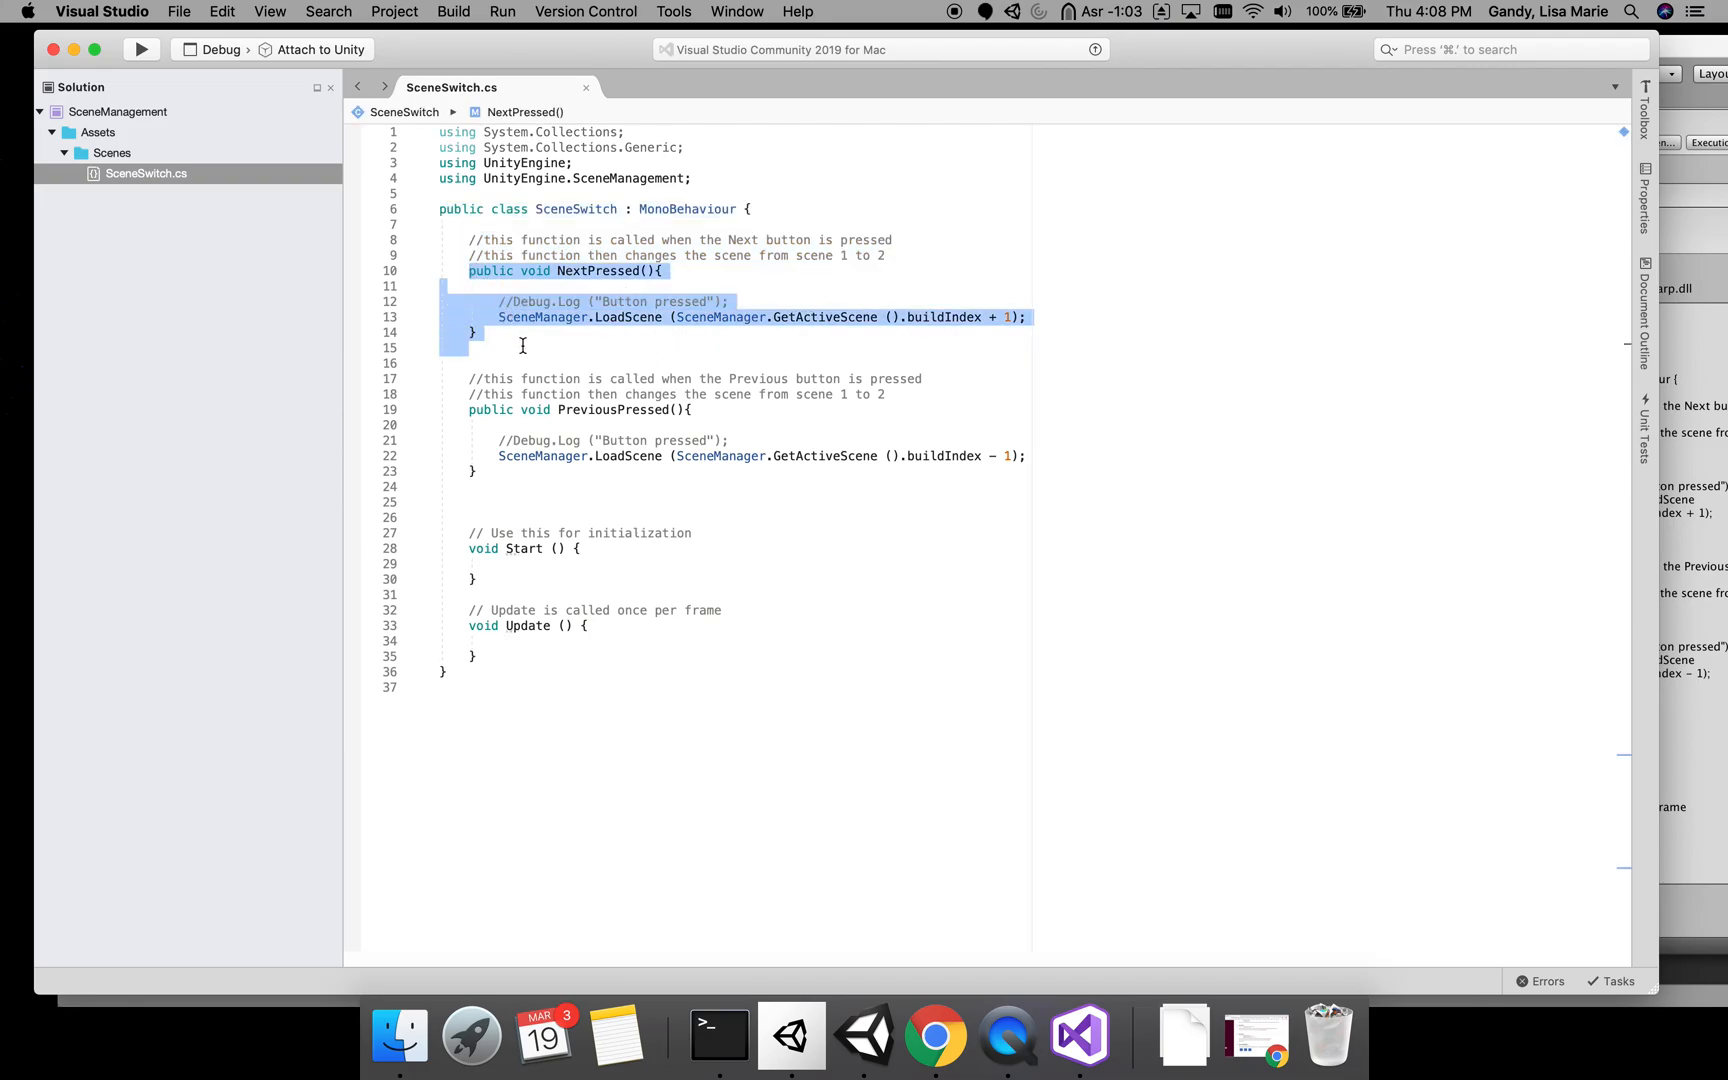
click(593, 268)
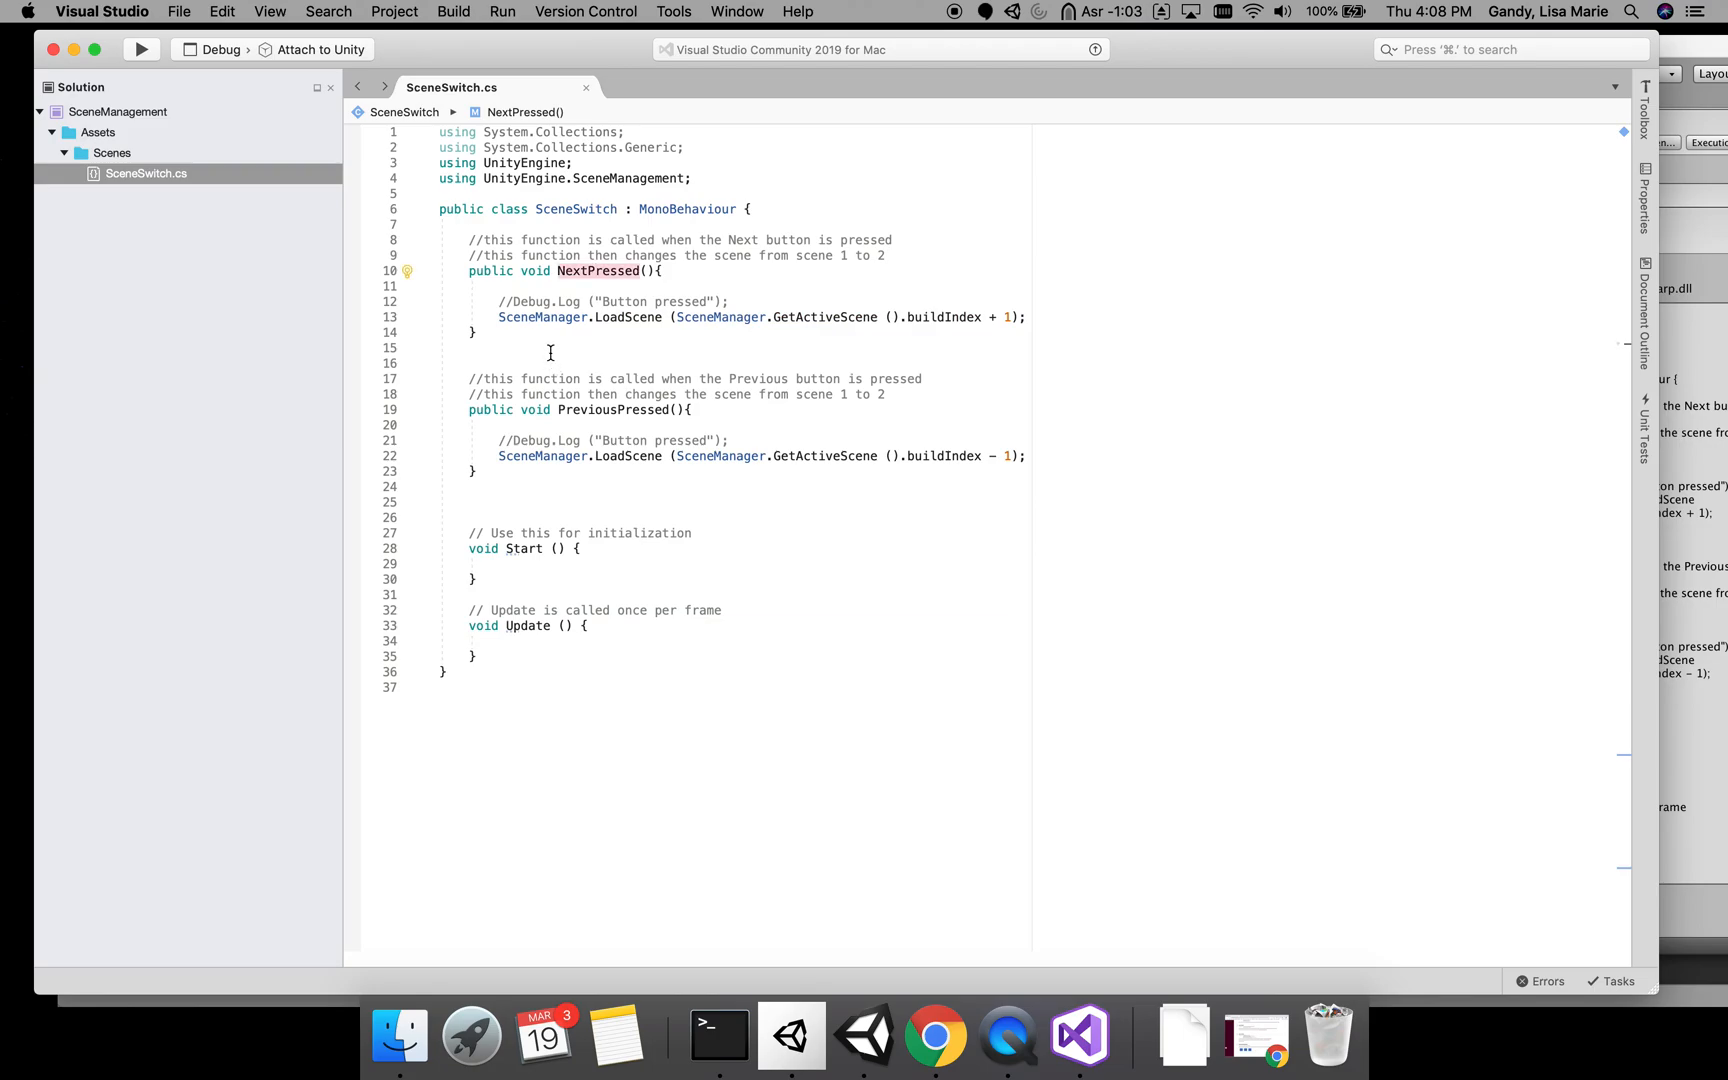
click(664, 273)
drag(482, 343, 467, 271)
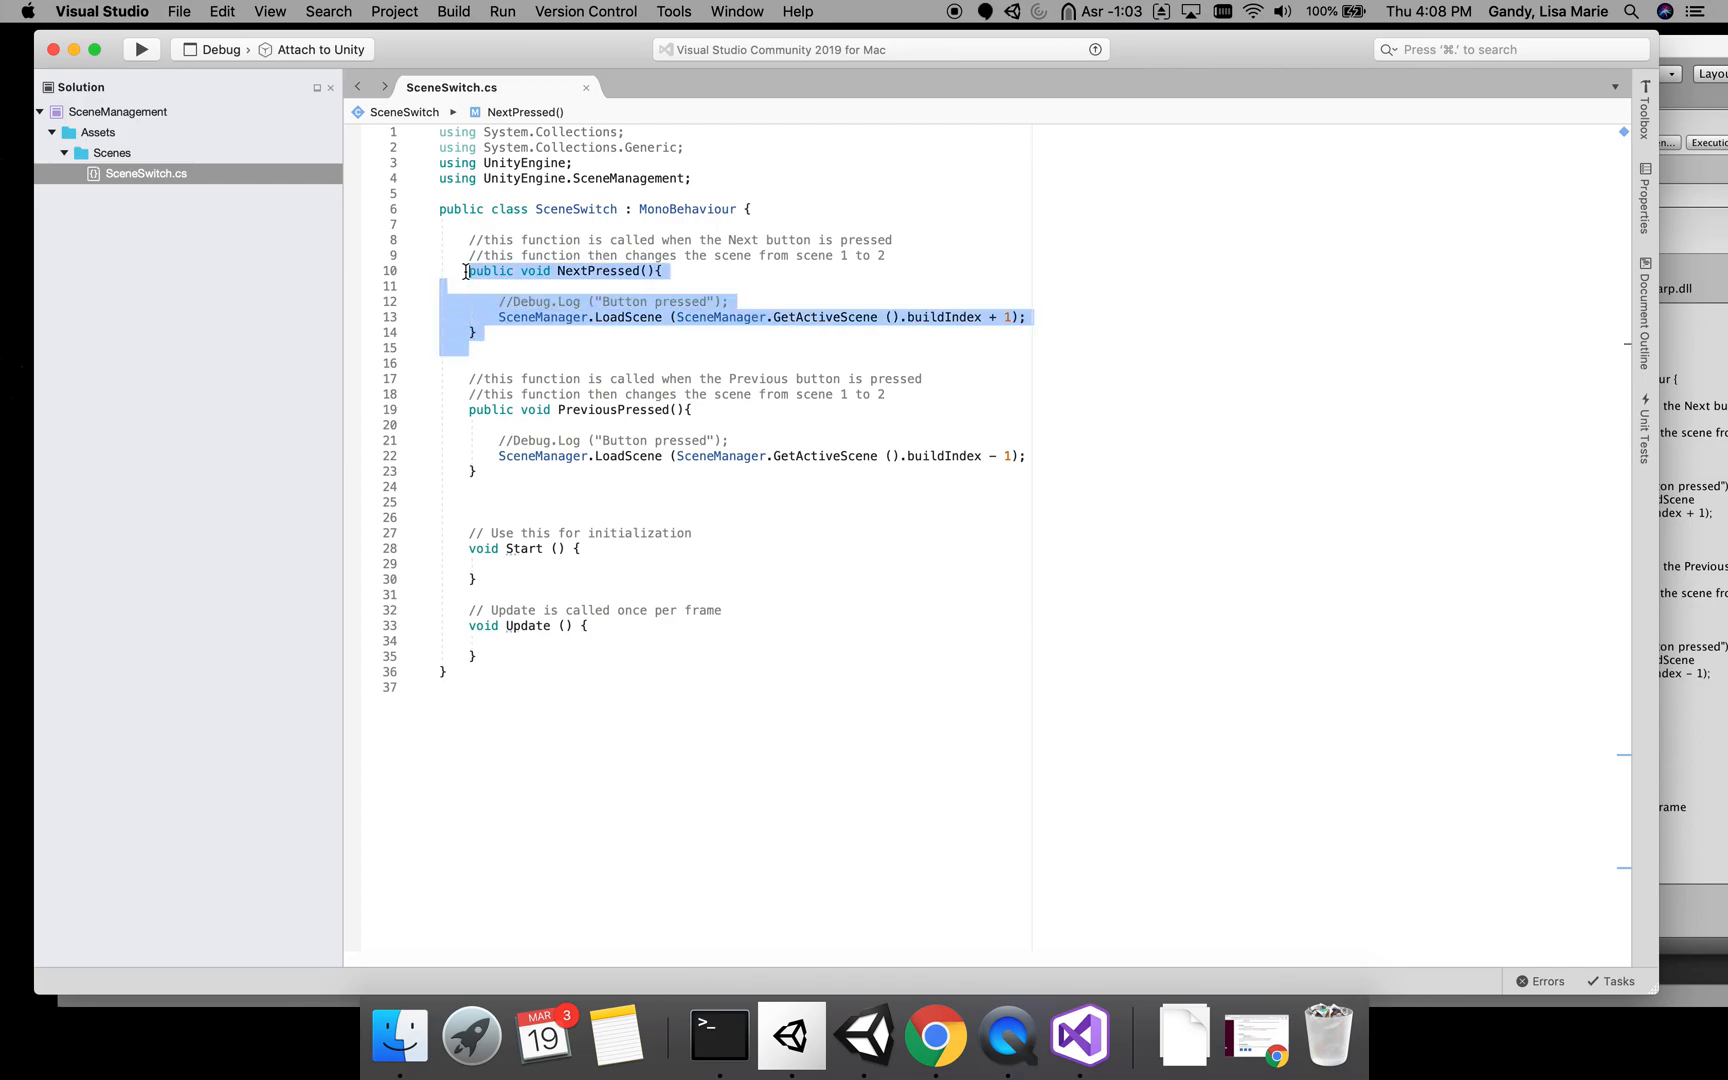
click(534, 350)
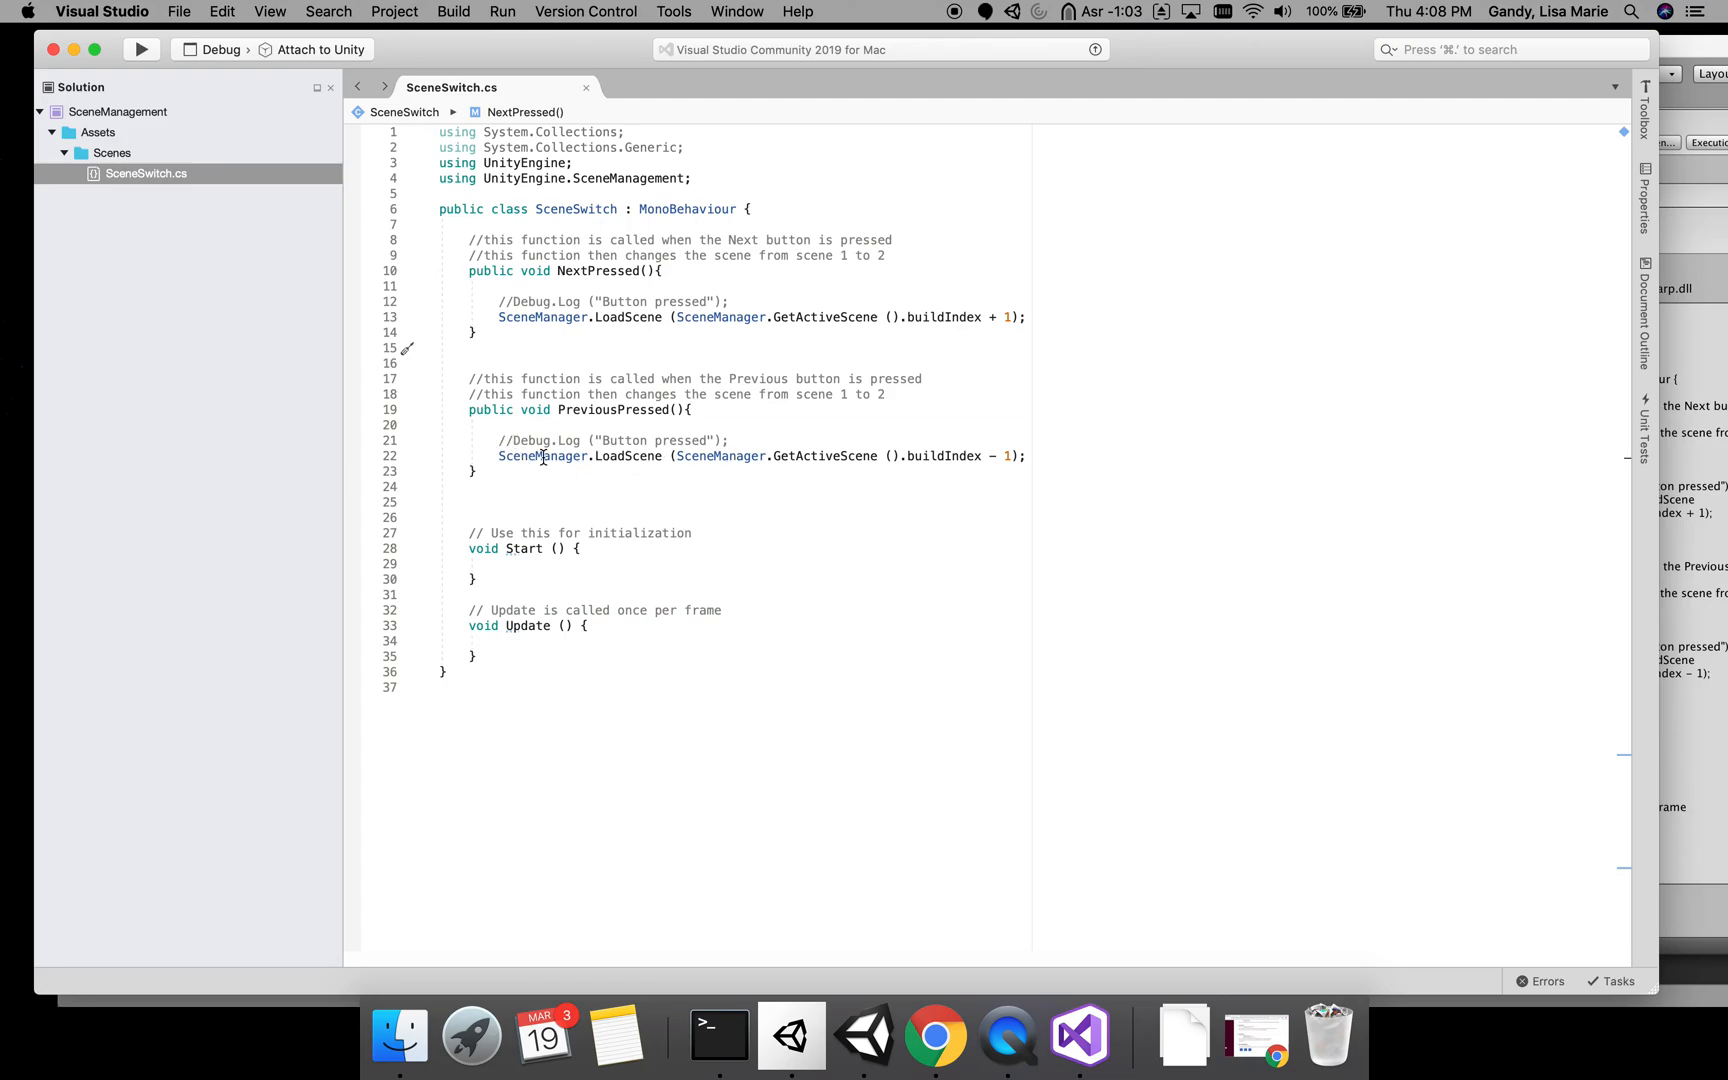
mouse_move(517, 458)
drag(988, 456, 1011, 457)
- Close the Visual Studio windows and return to the Unity editor
click(55, 51)
click(519, 308)
click(860, 409)
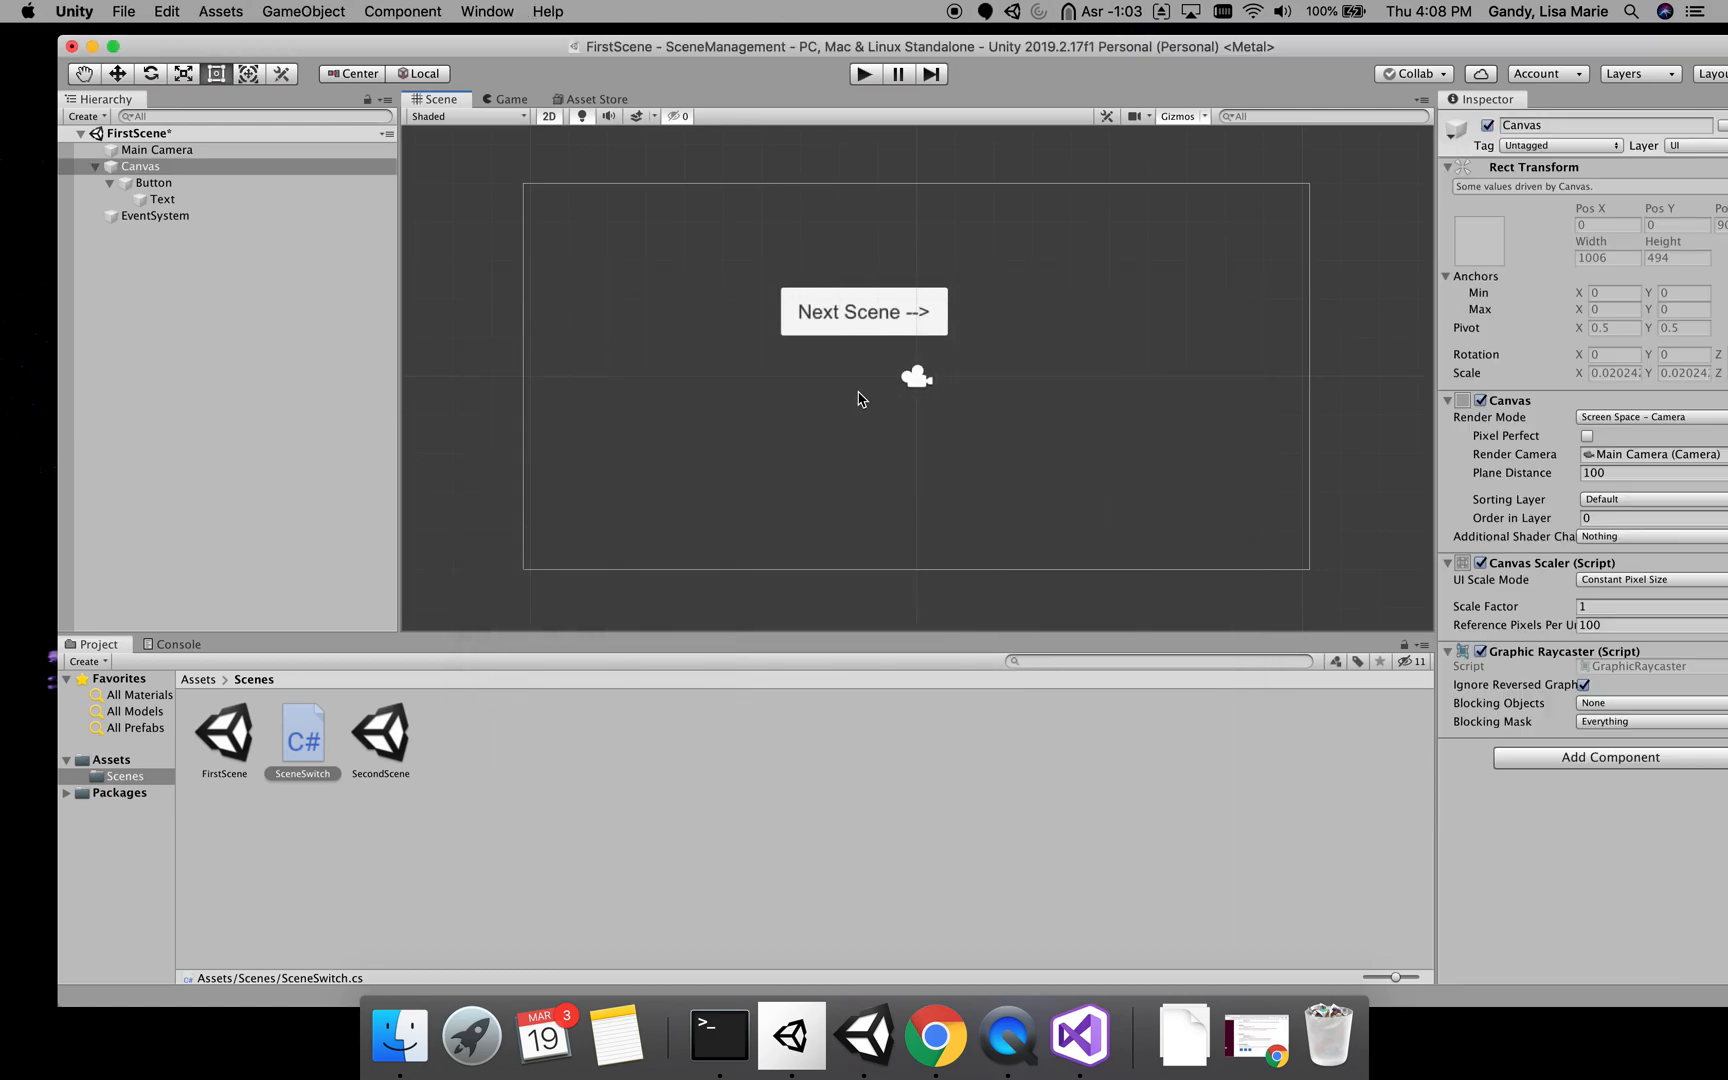
- Create an empty game object named ScriptObj in FirstScene and attach the SceneSwitch script to it
click(846, 339)
click(157, 381)
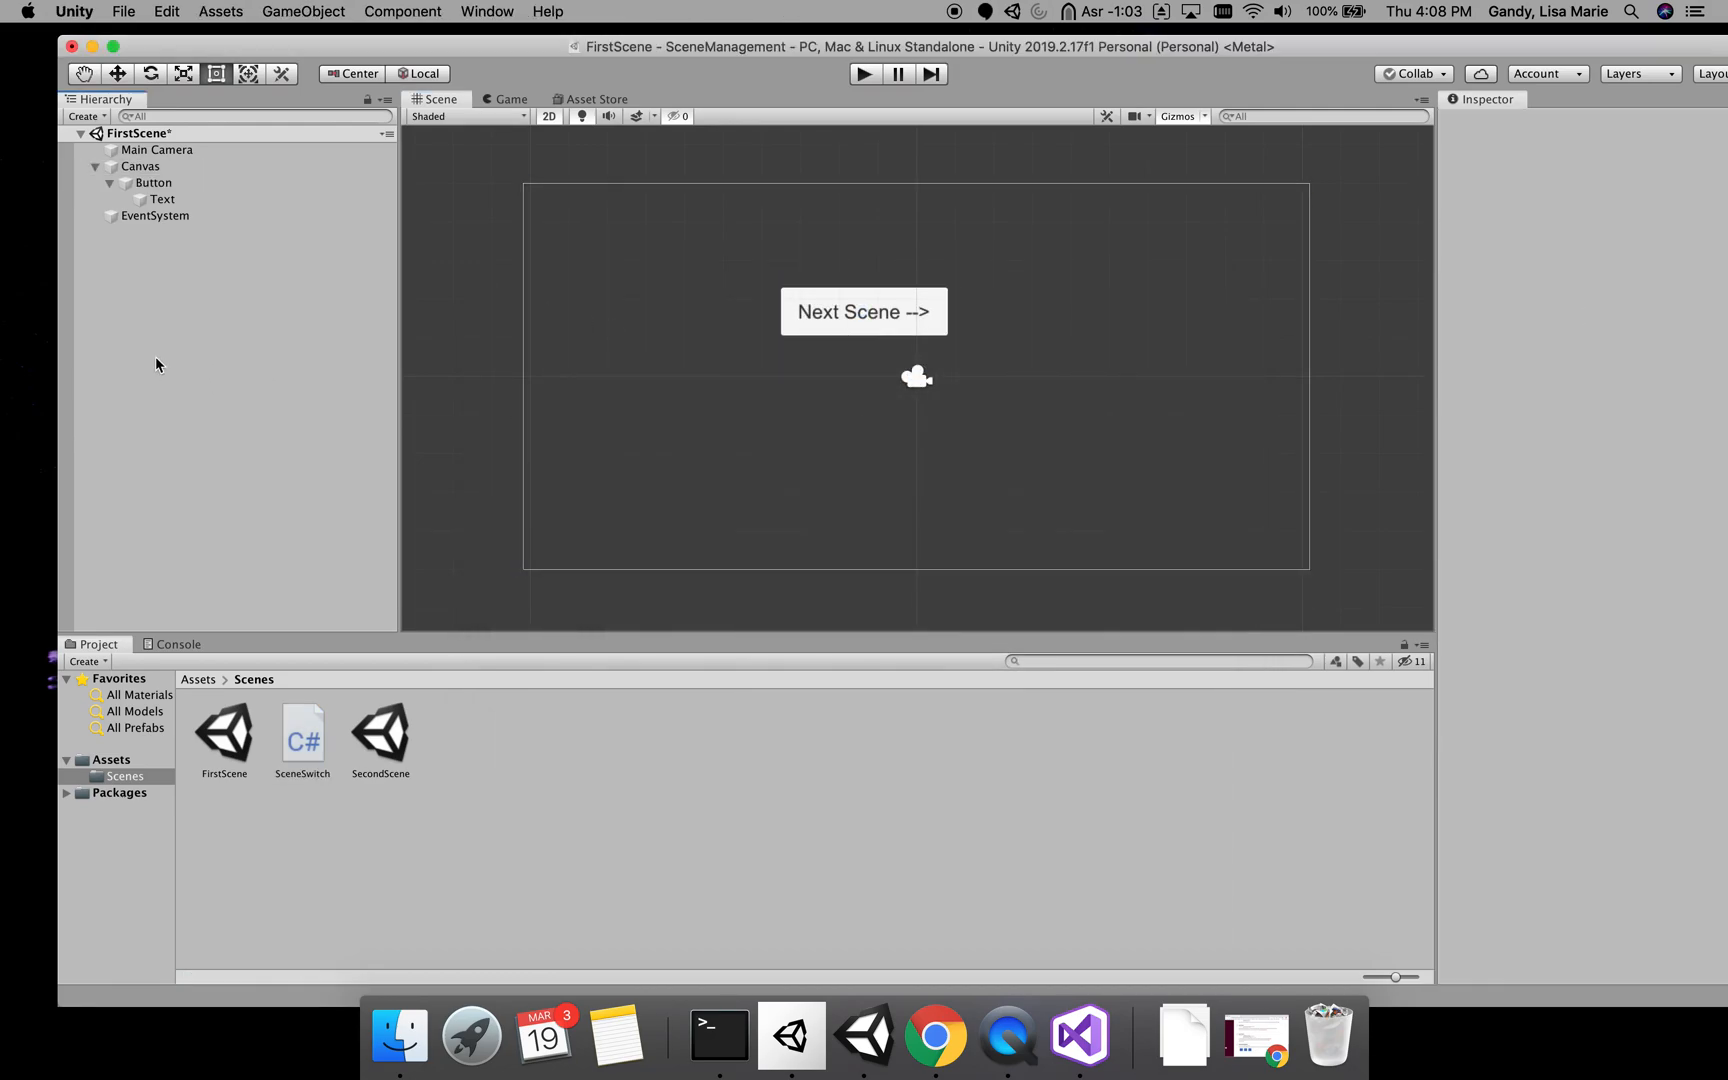
right_click(152, 318)
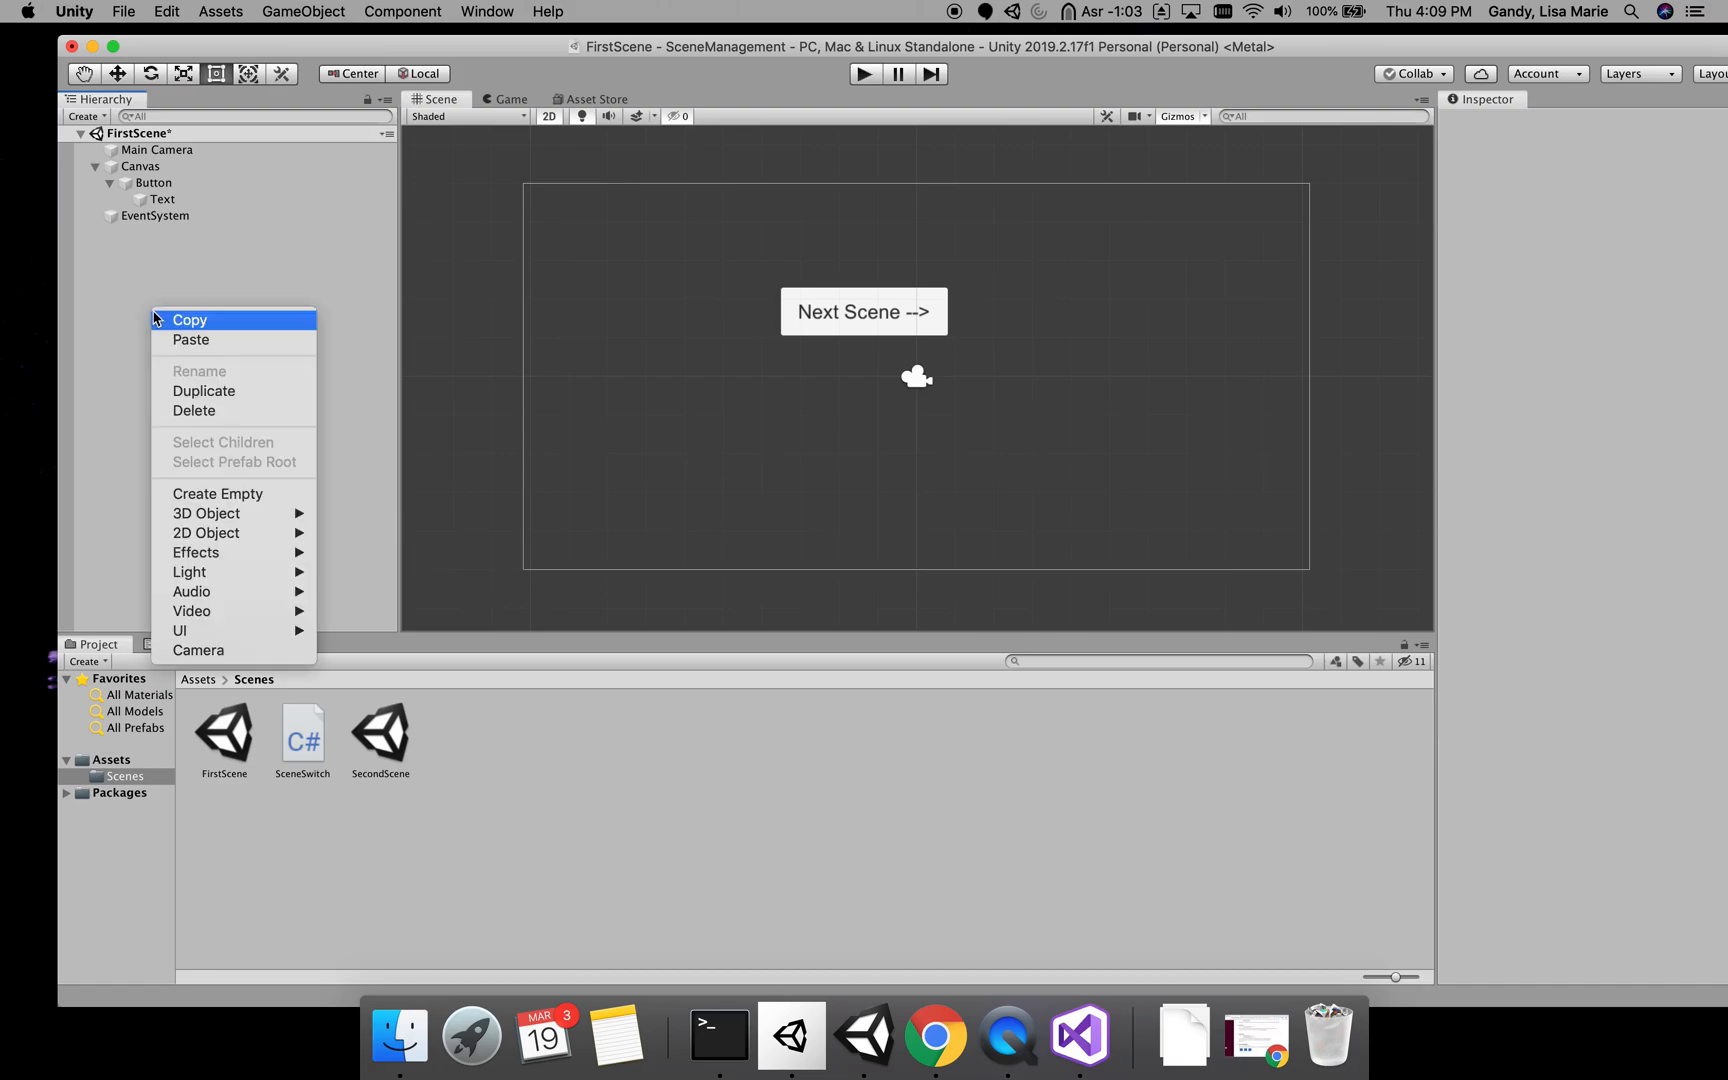
click(227, 494)
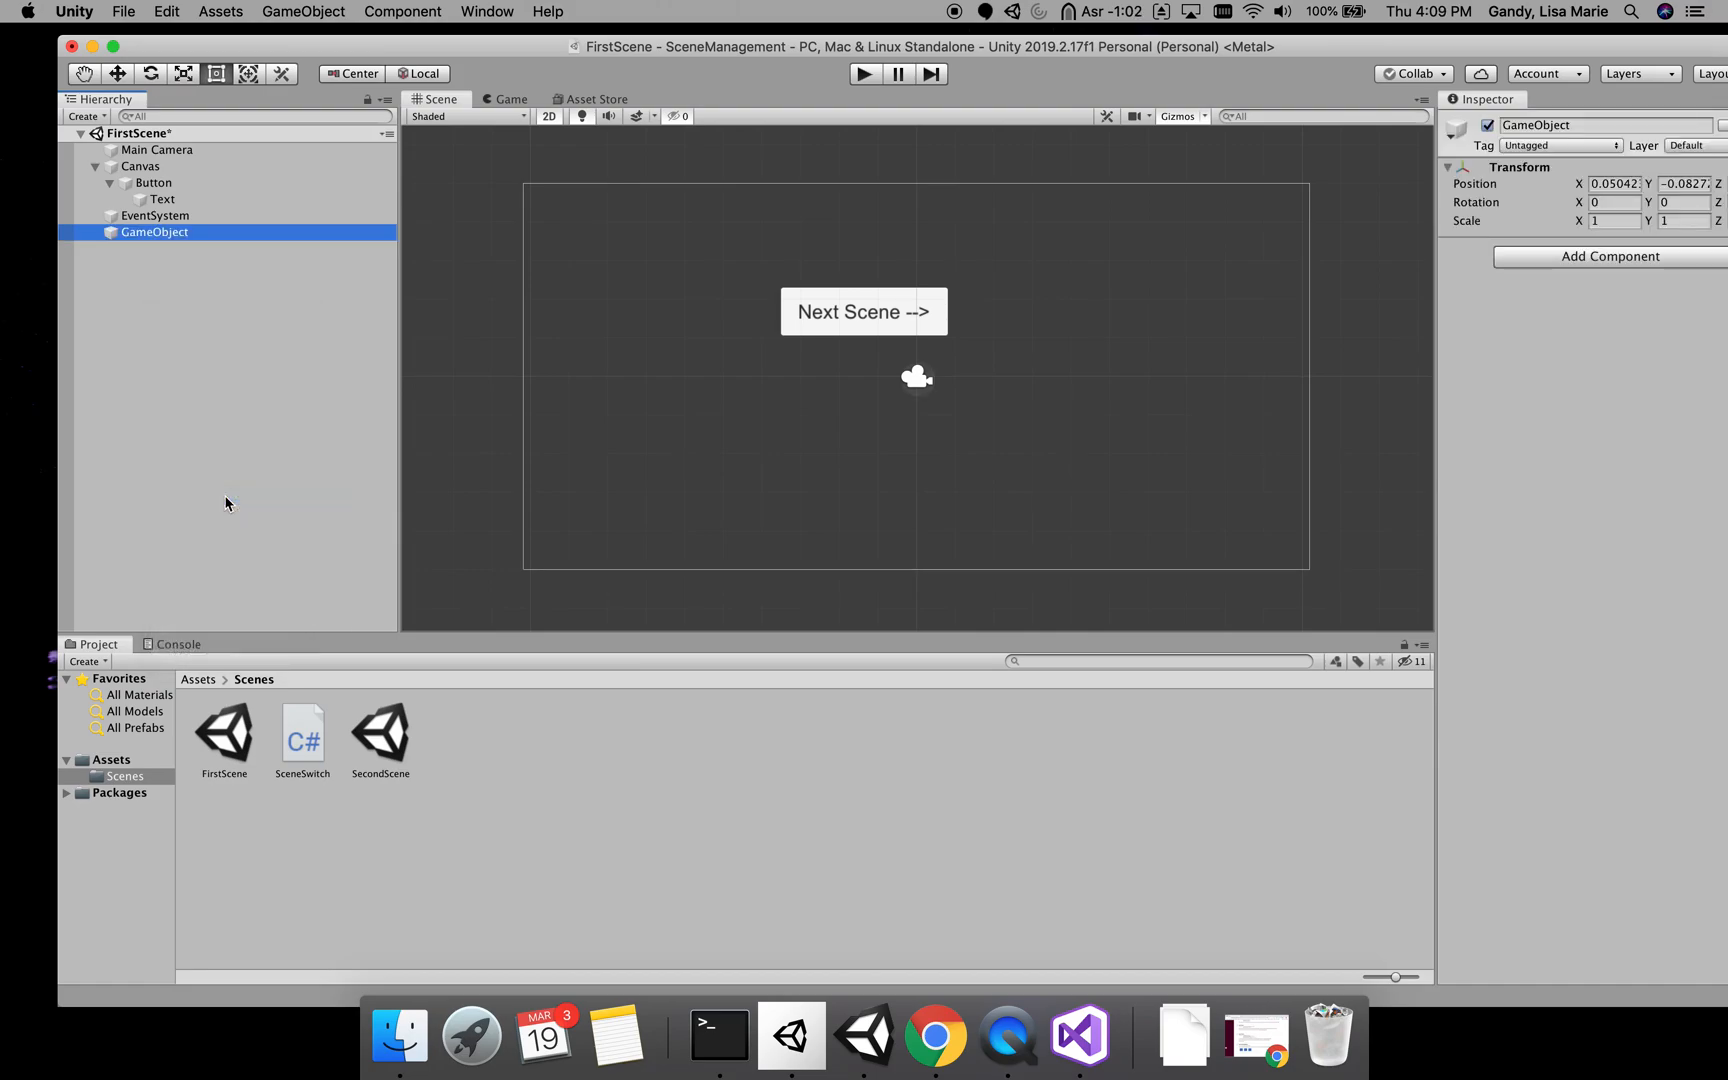
right_click(180, 231)
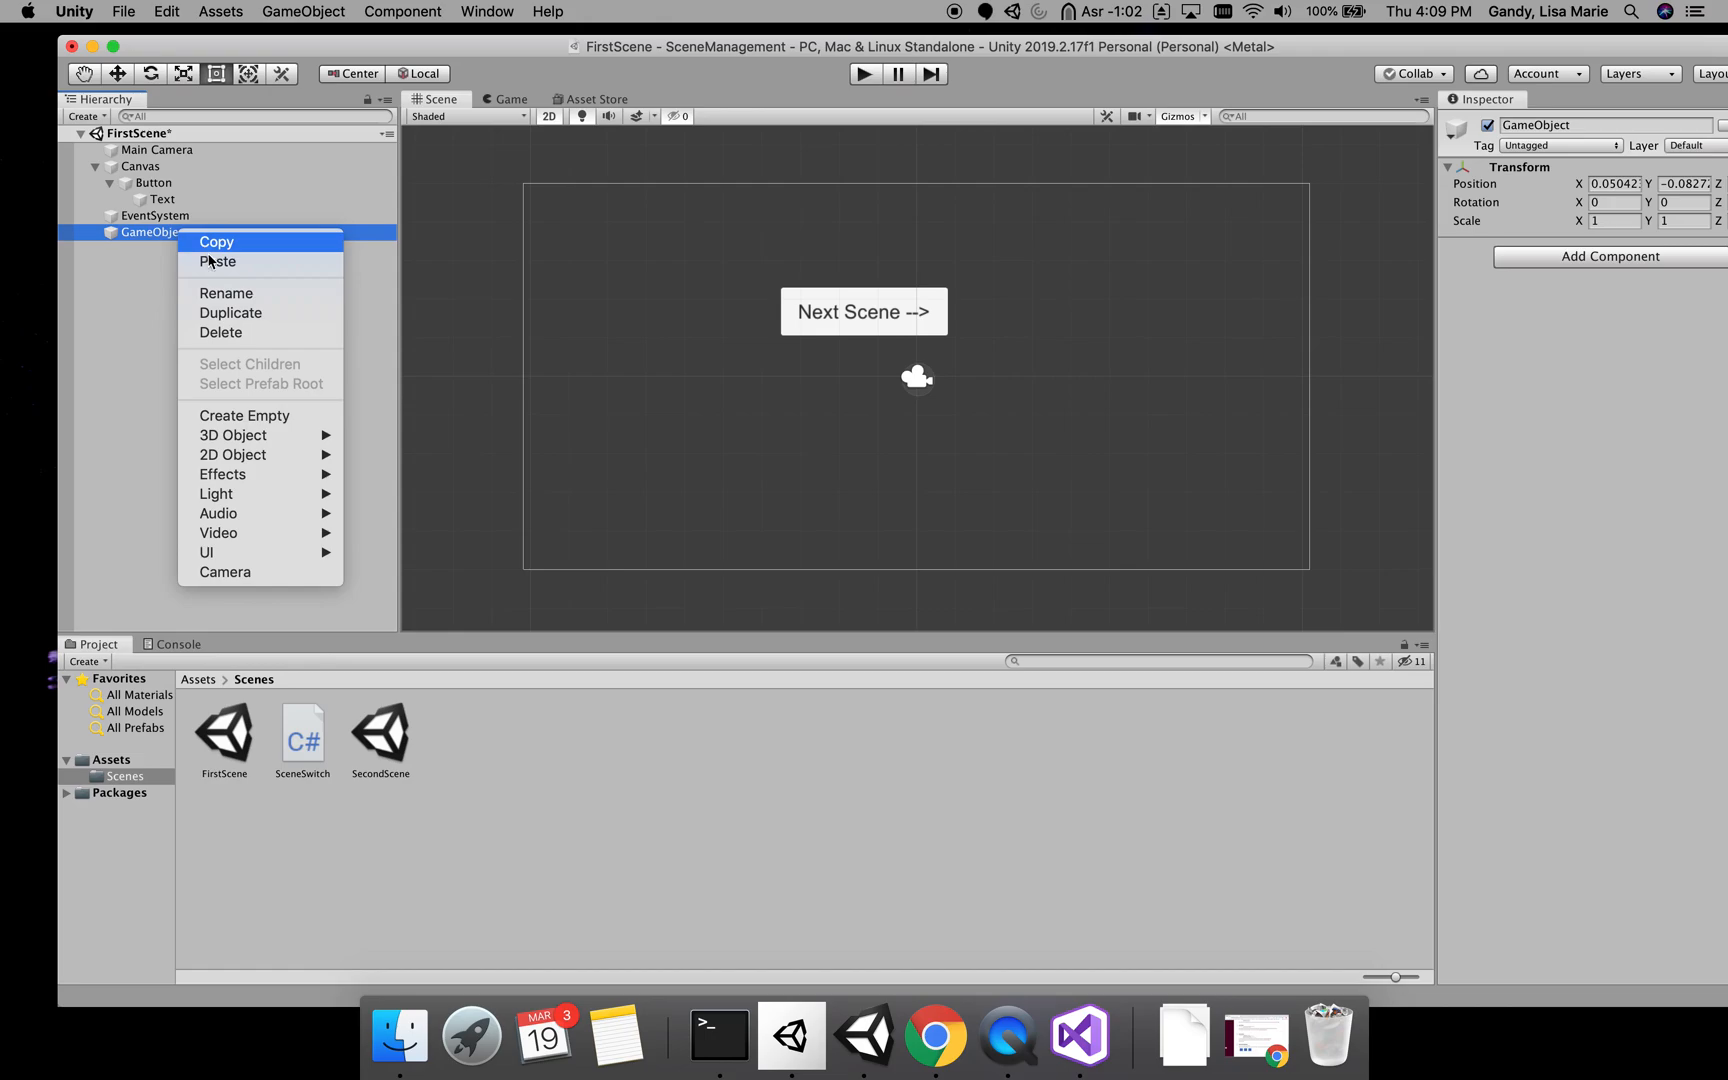
click(220, 293)
text(ScriptObj)
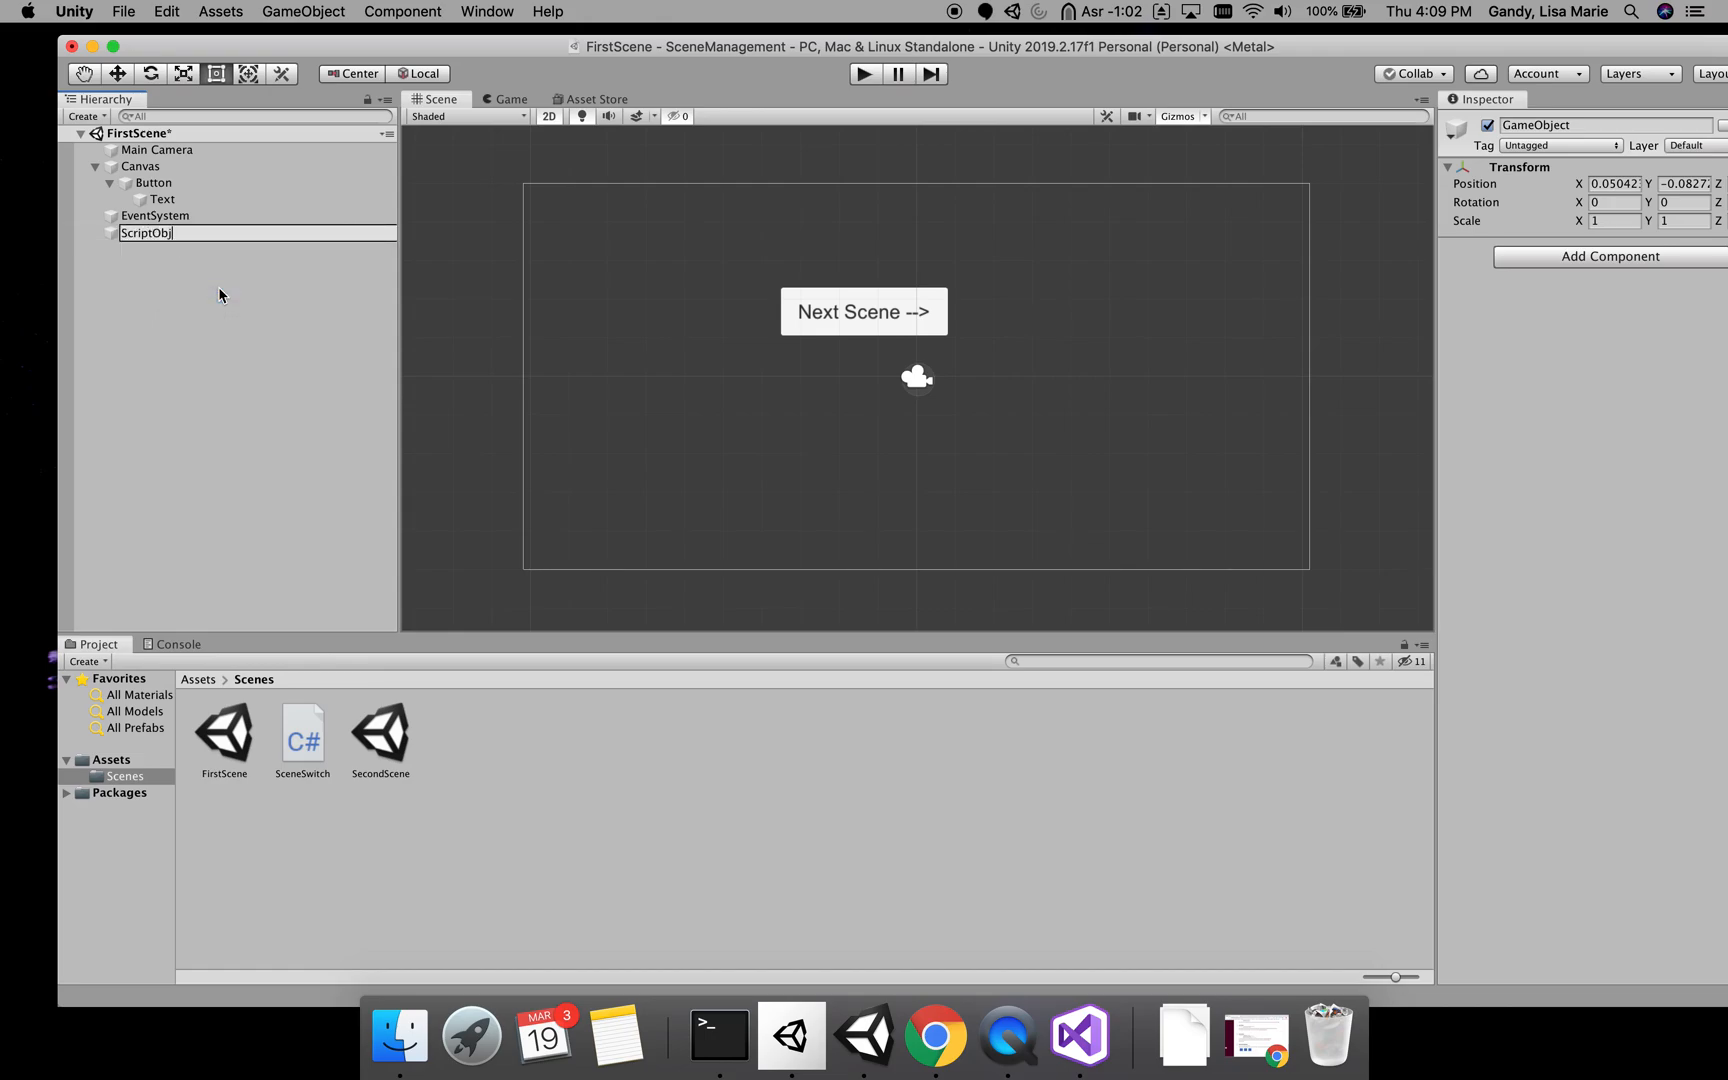
key(Return)
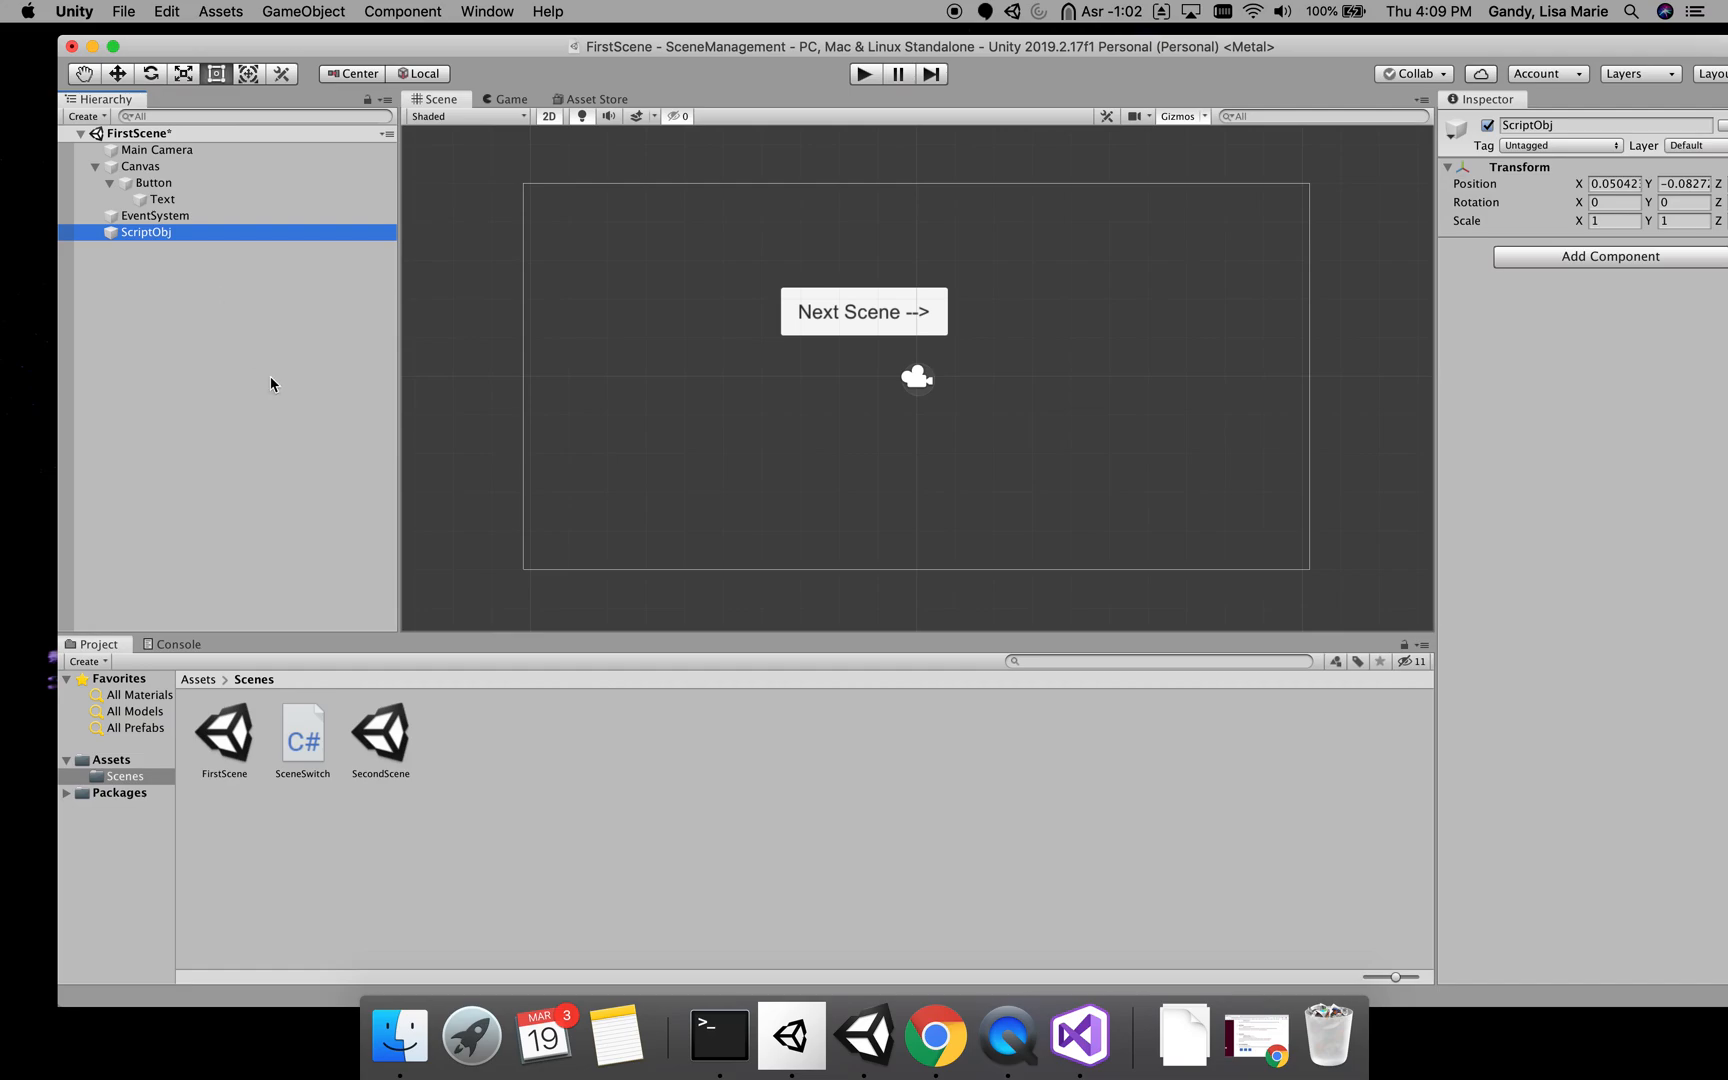
drag(305, 745, 1471, 254)
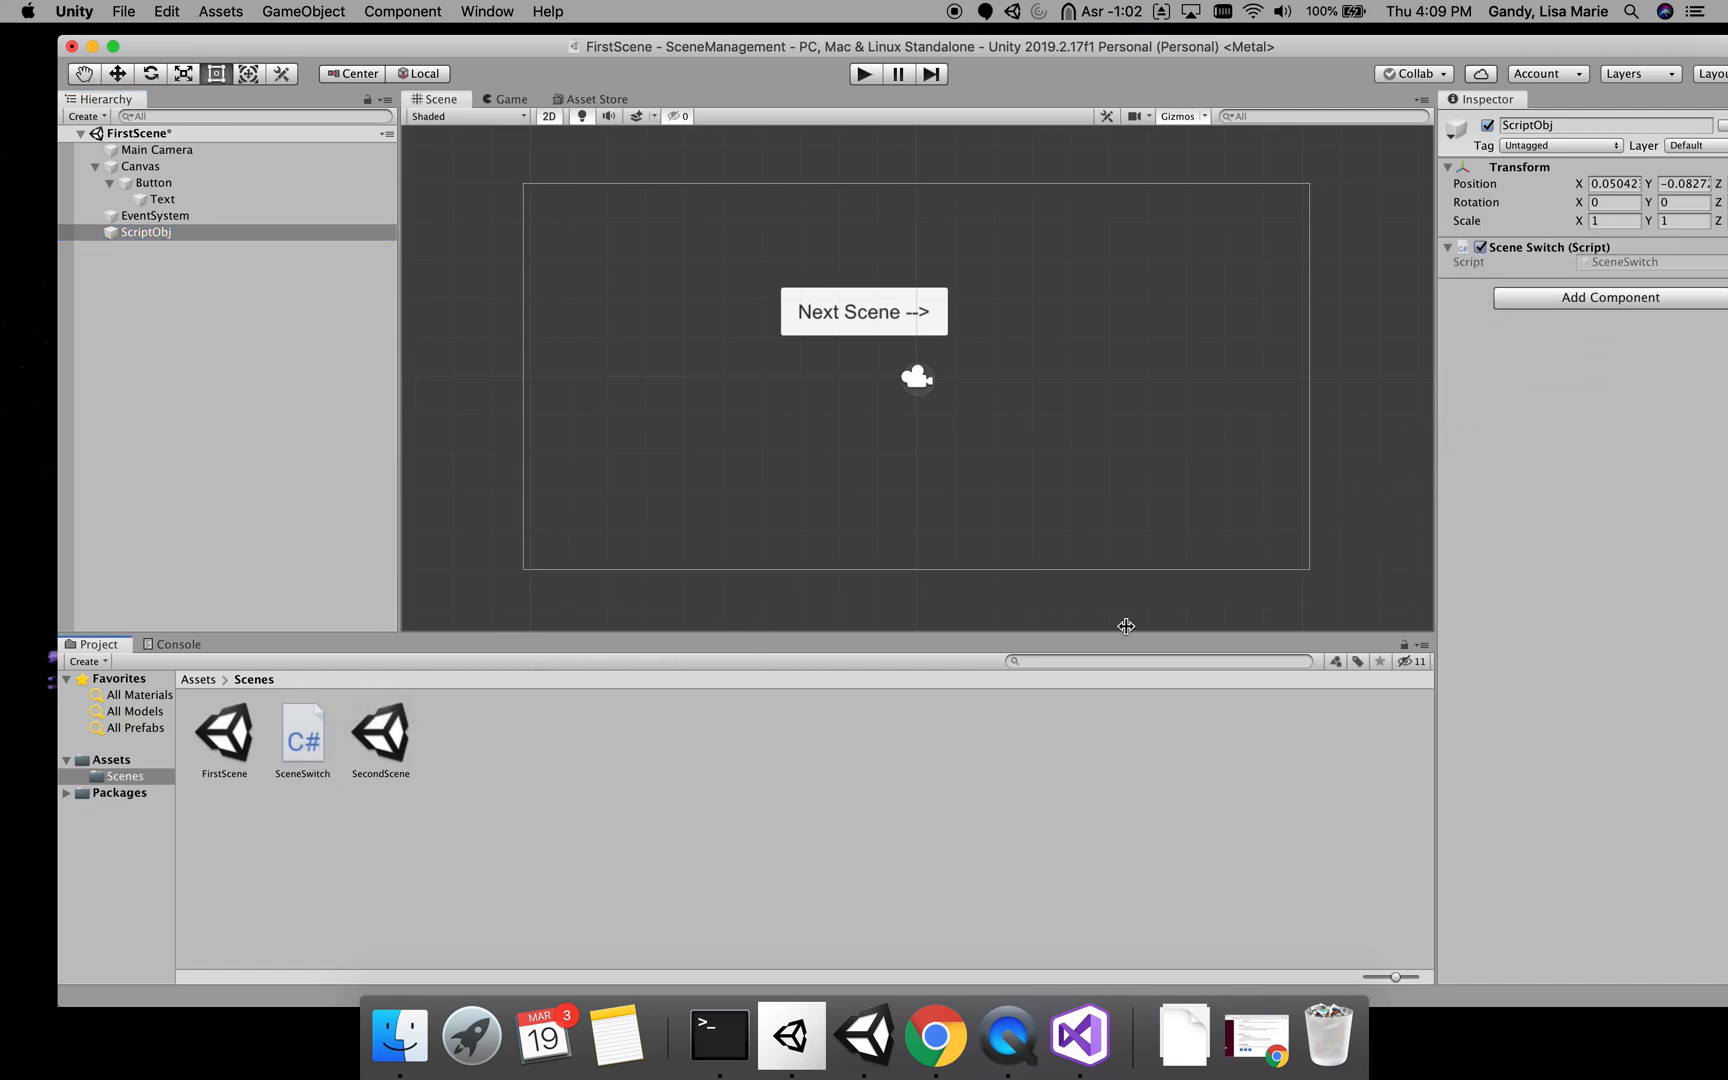
click(153, 236)
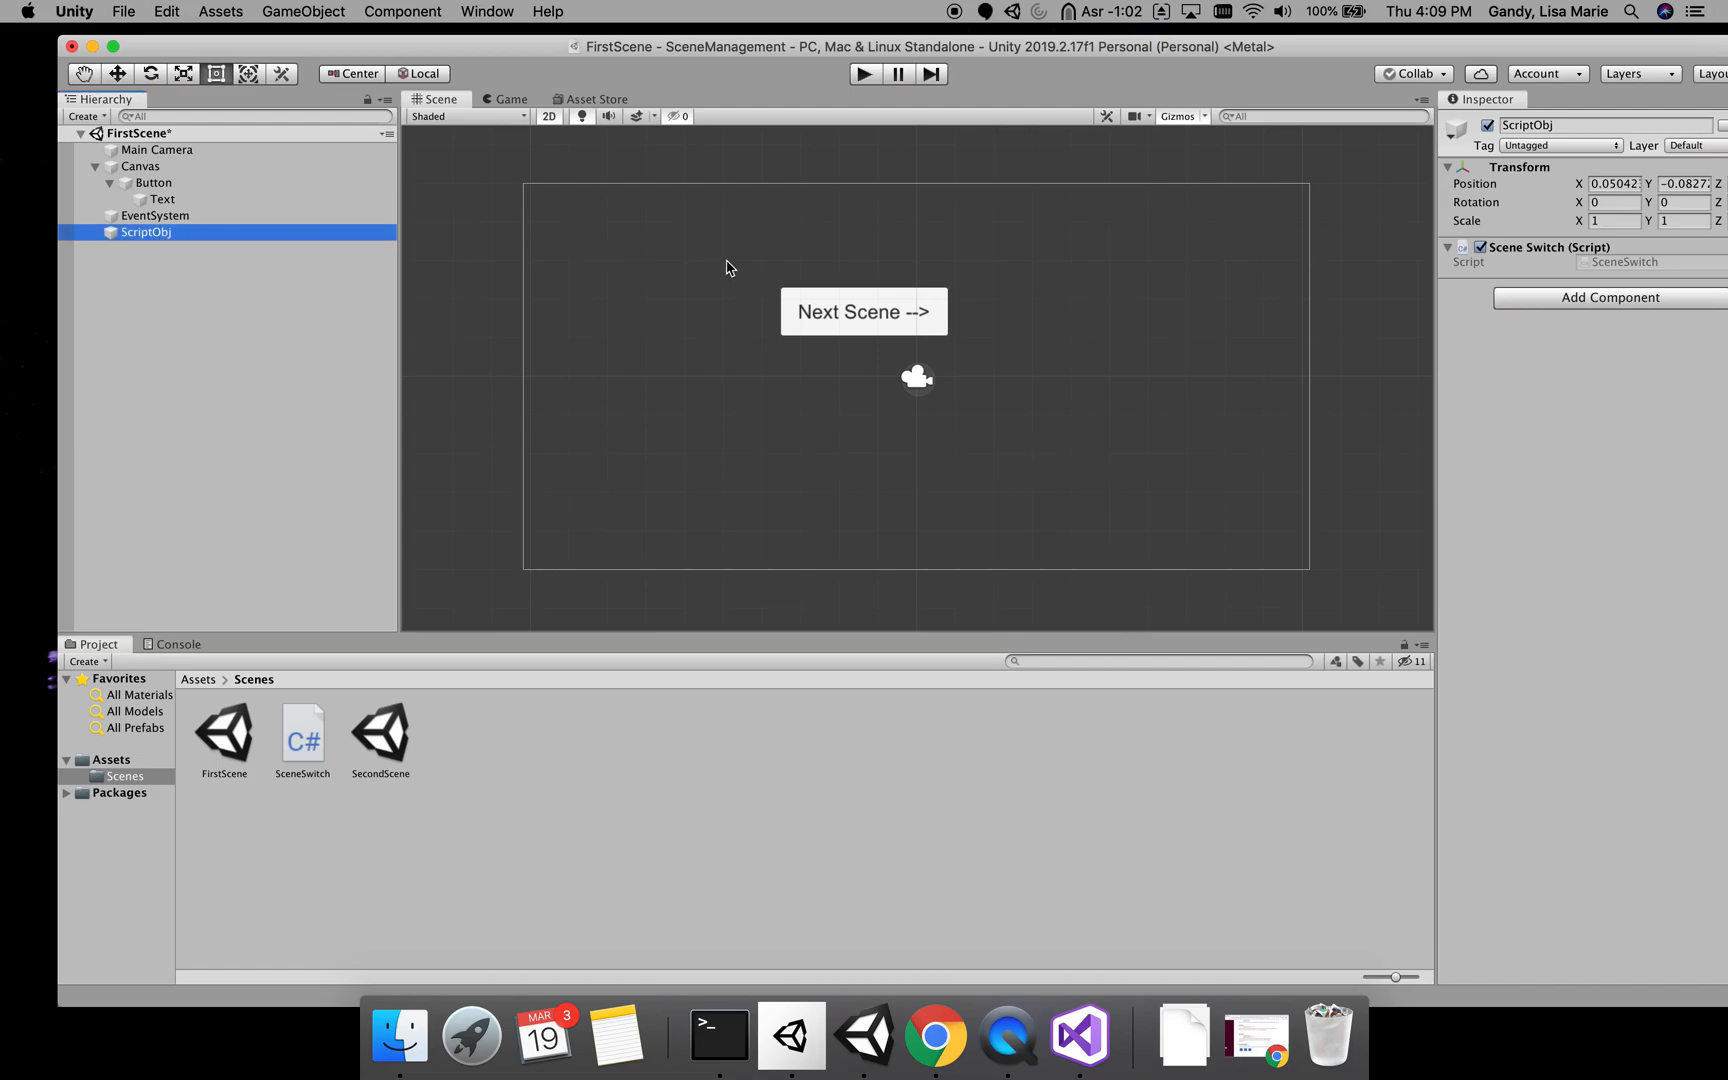
- Add an On Click event to the "Next Scene -->" button that targets ScriptObj and calls SceneSwitch.NextPressed
click(846, 321)
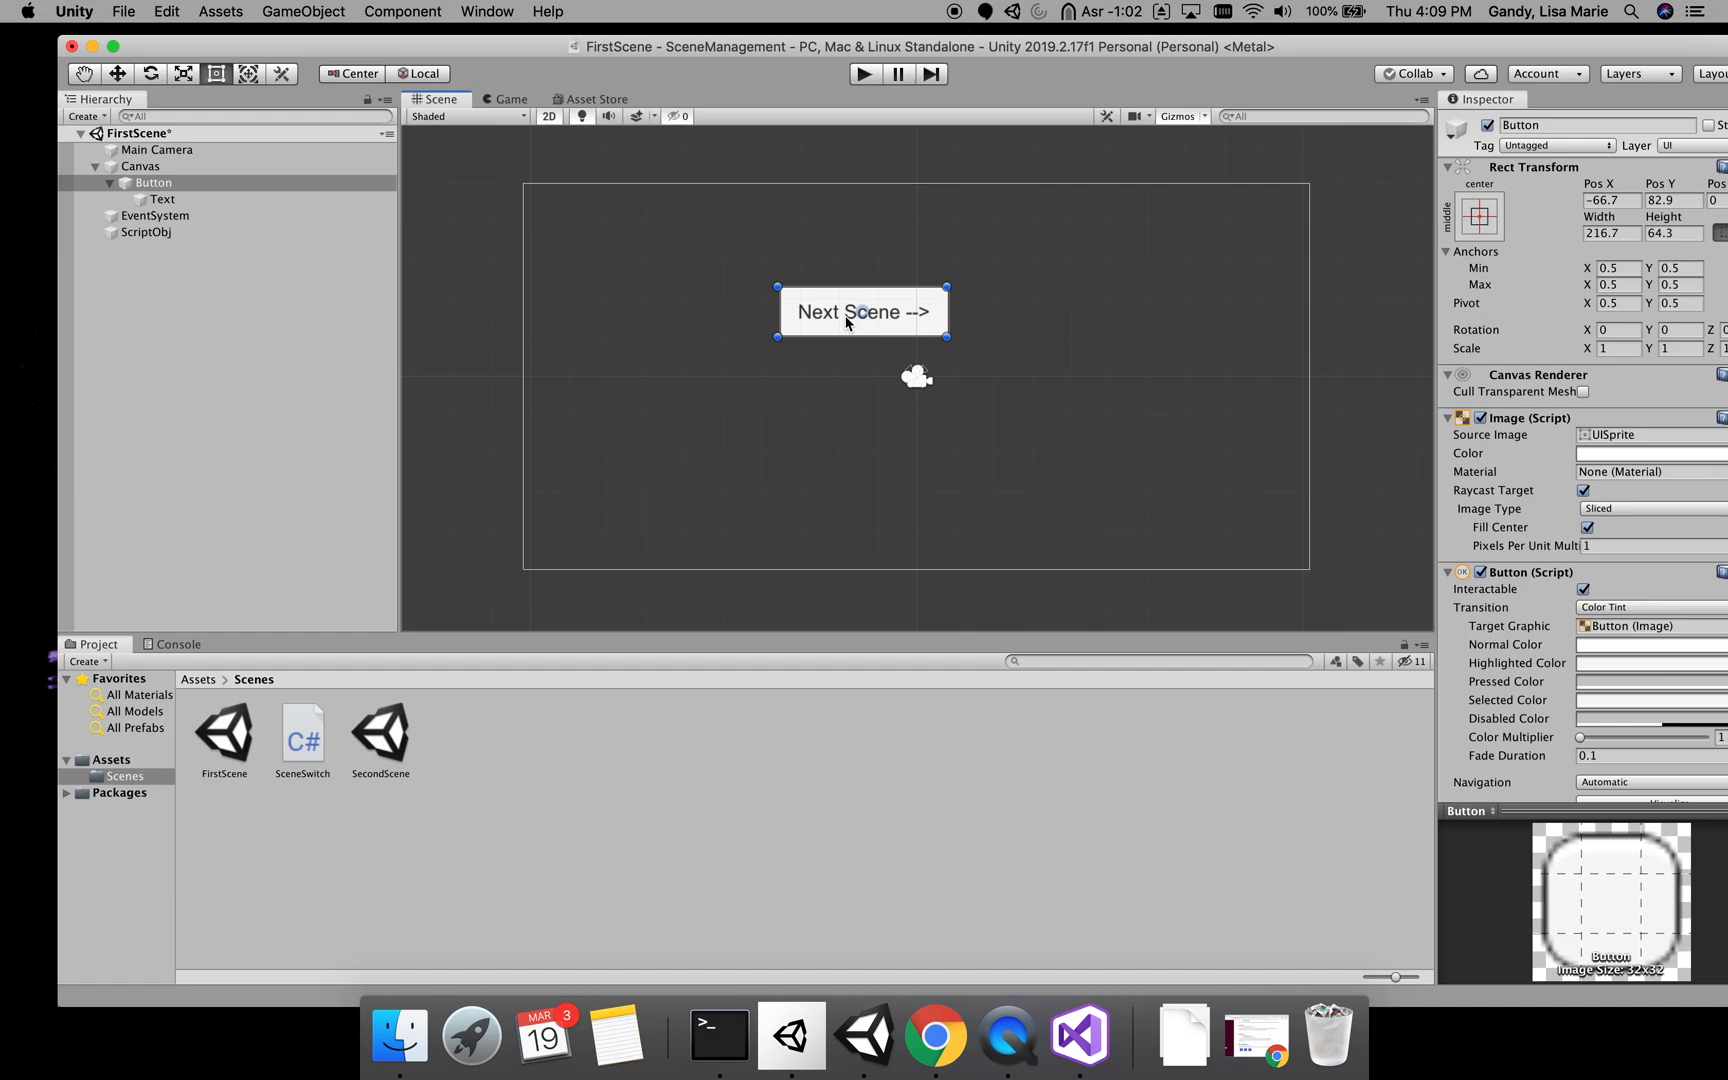
drag(1404, 48, 1301, 44)
scroll(1680, 510, down, 5)
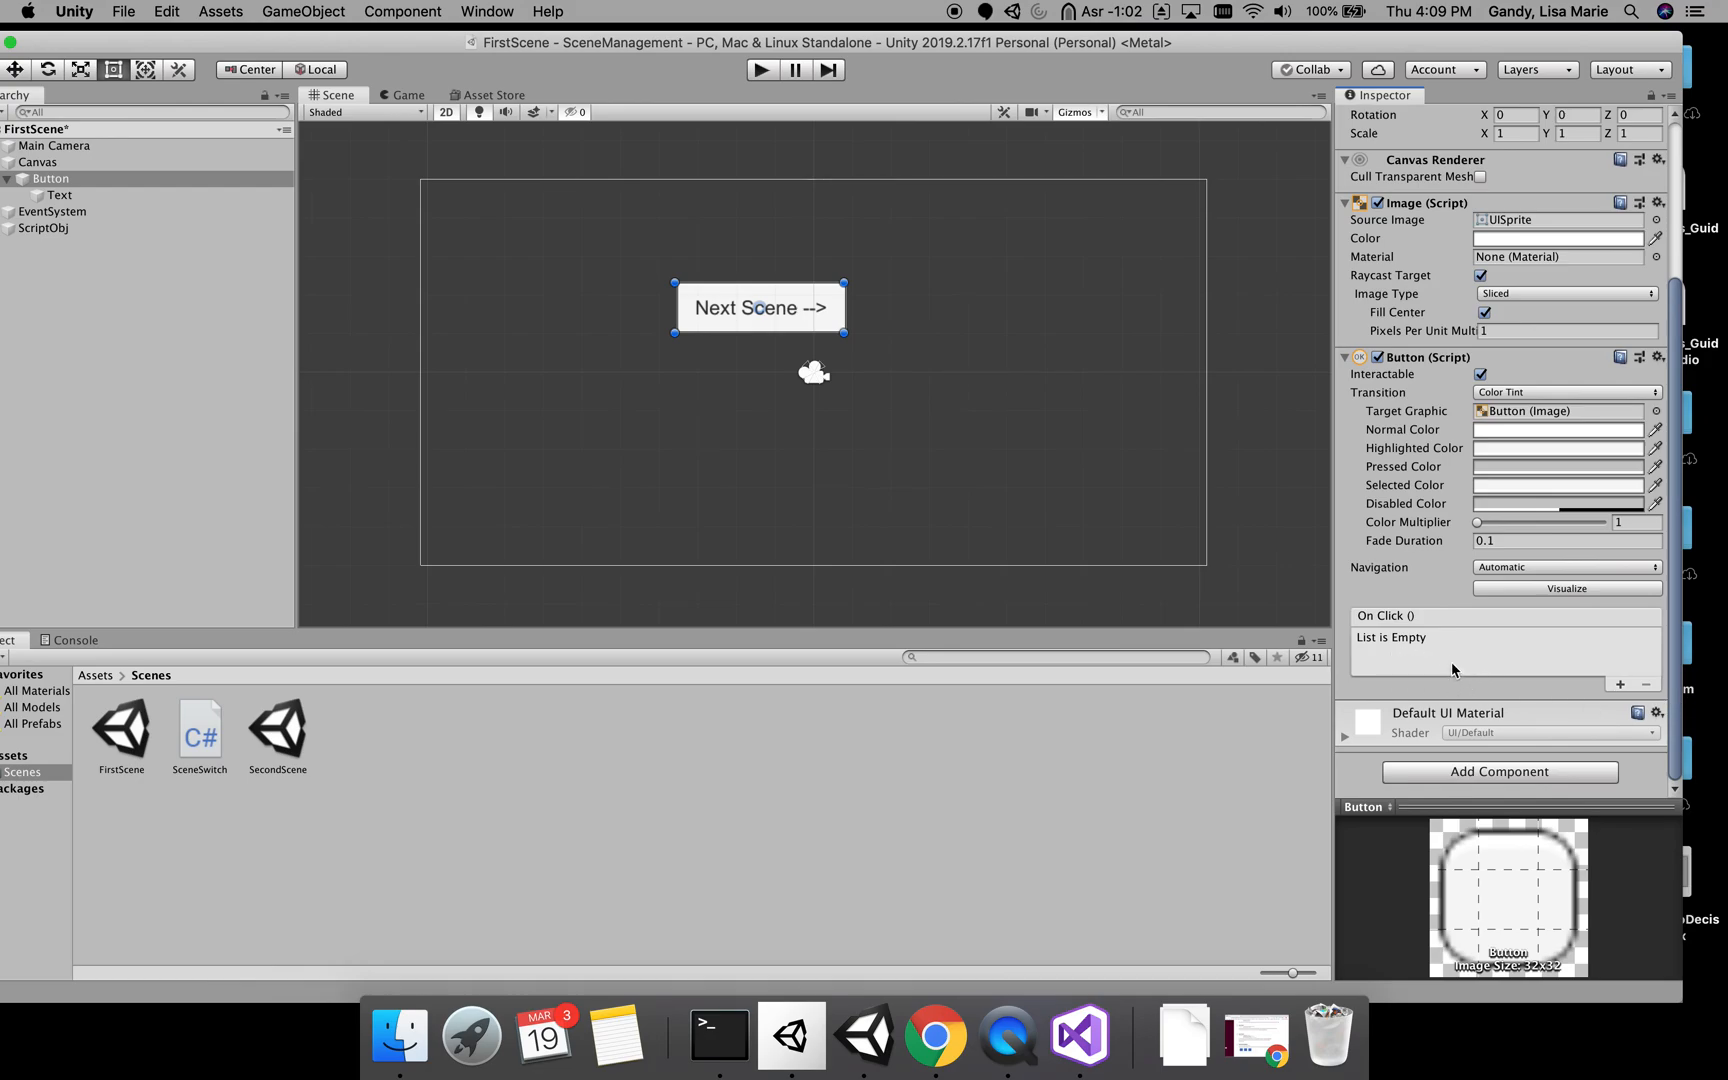
click(1620, 685)
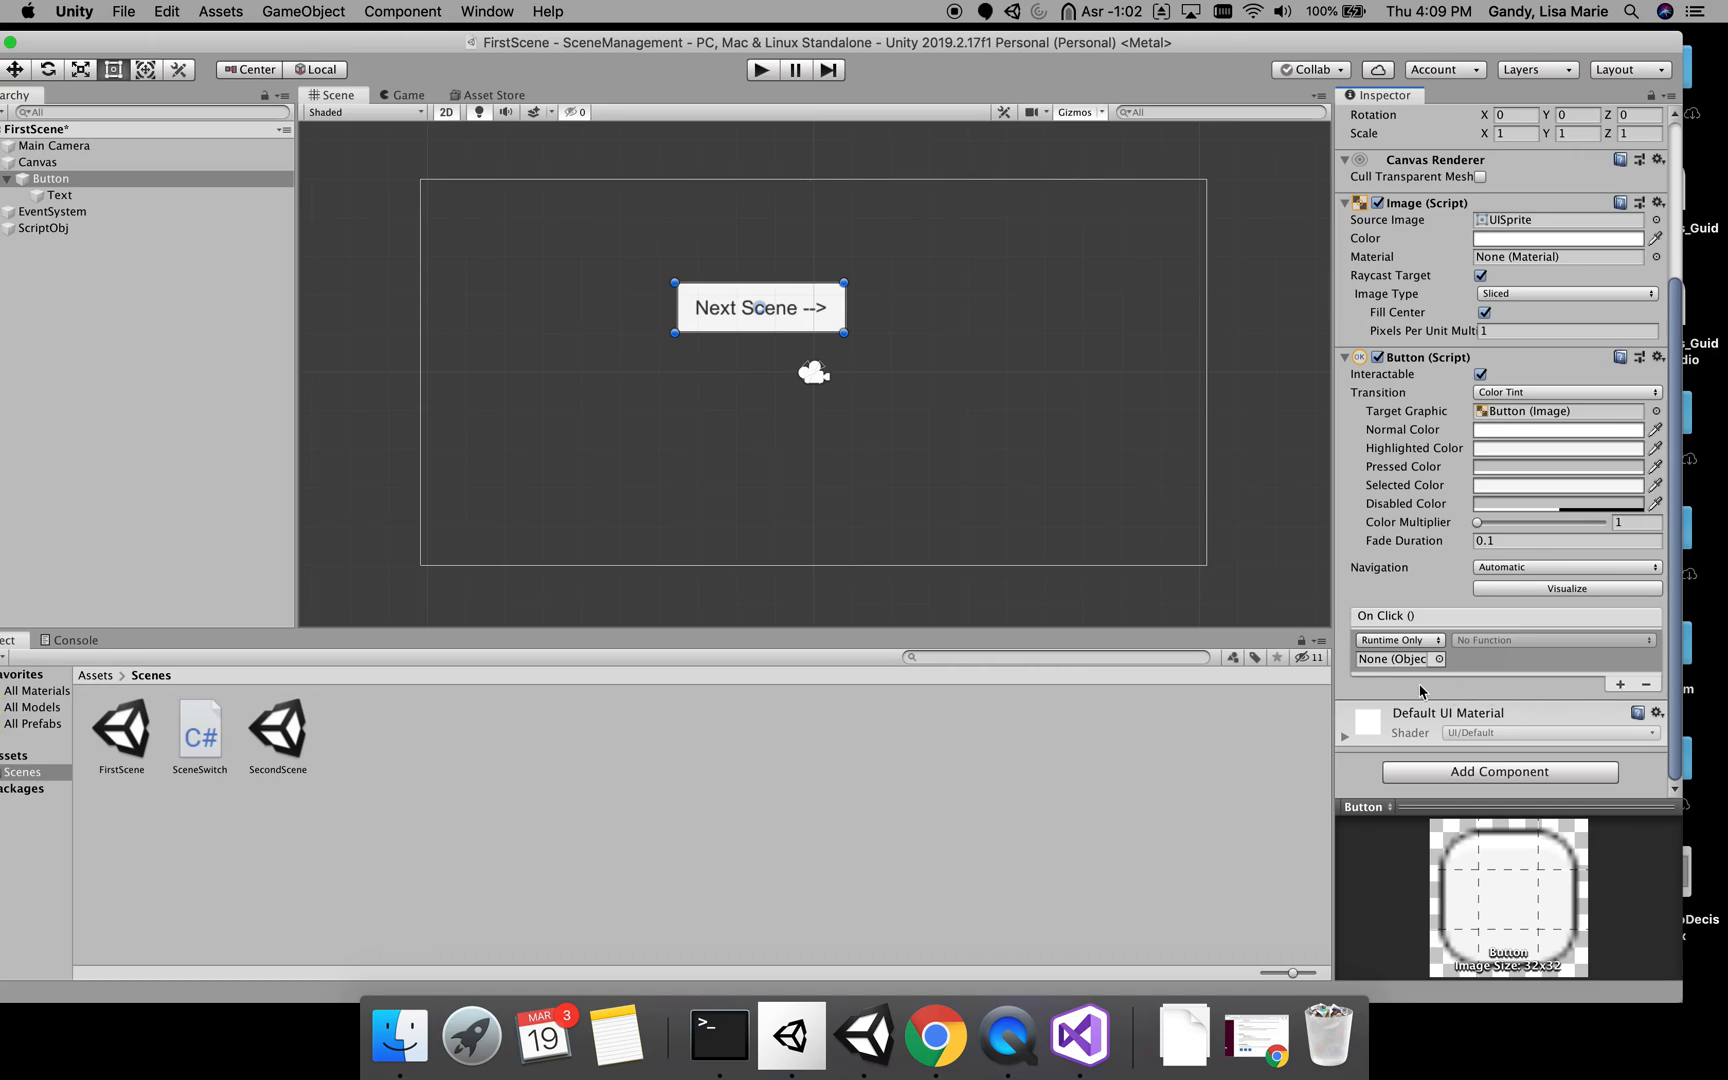
drag(45, 228, 1400, 661)
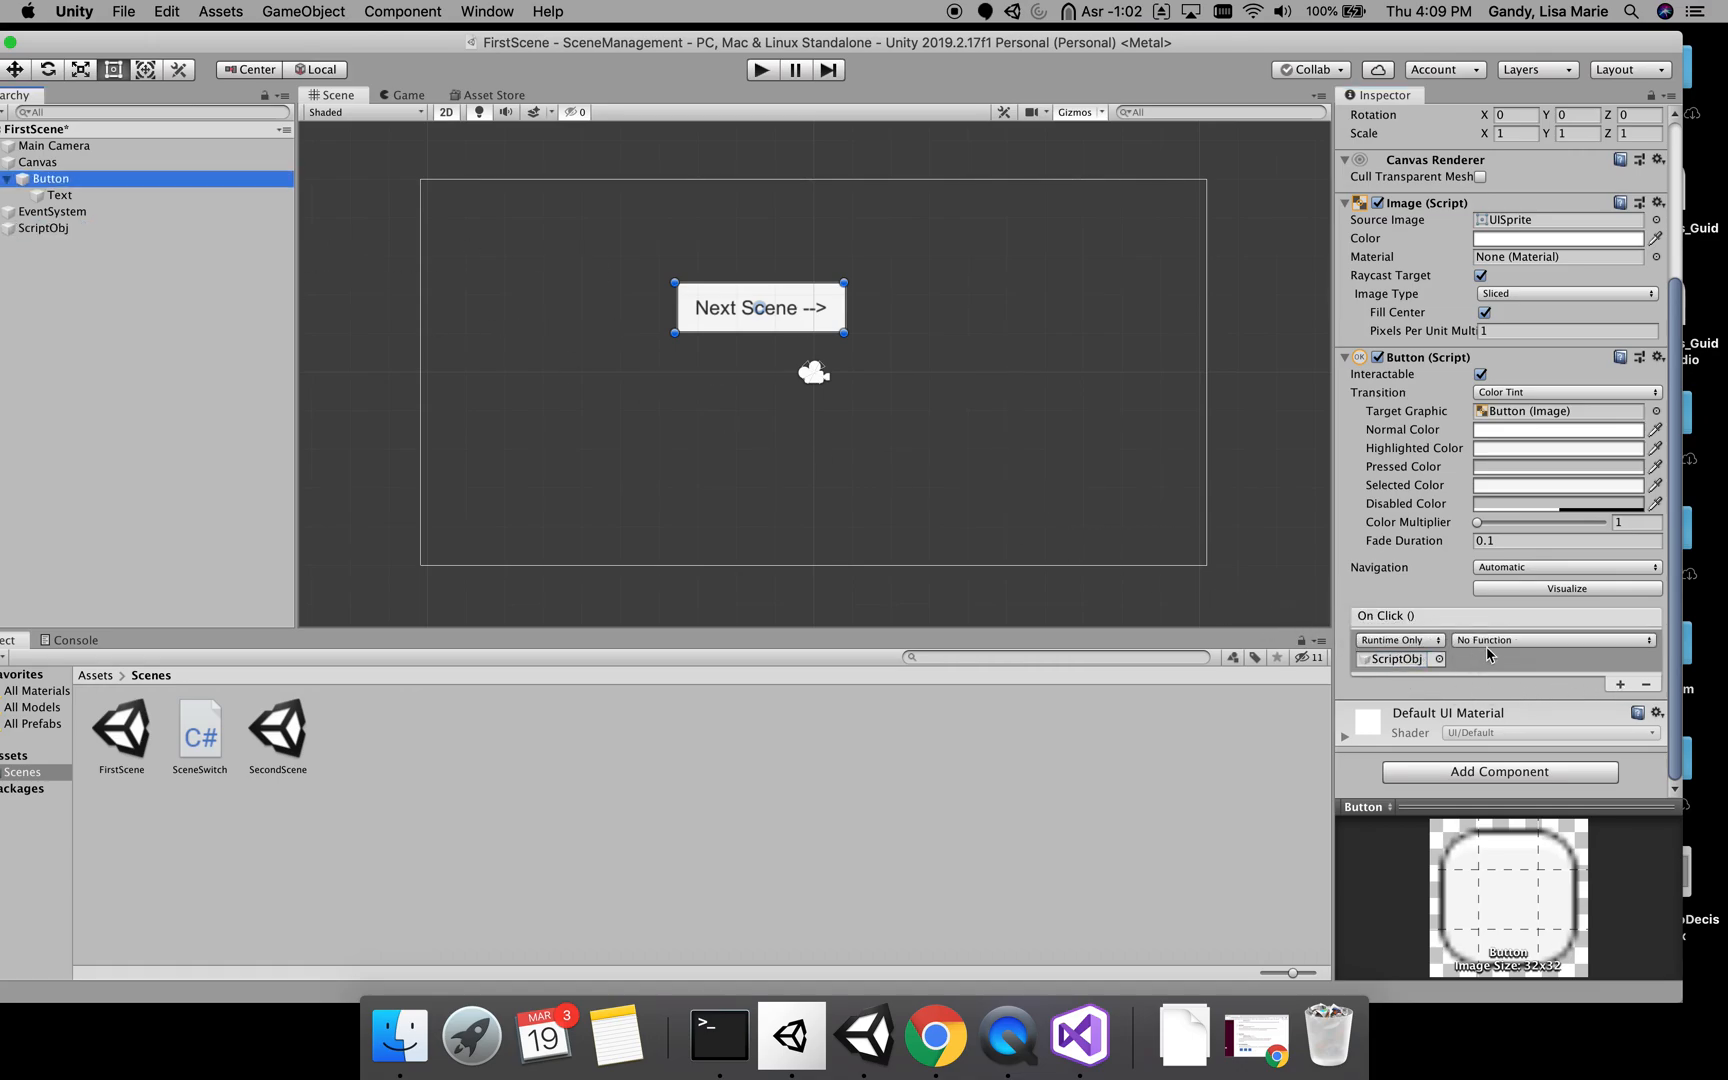
click(1490, 642)
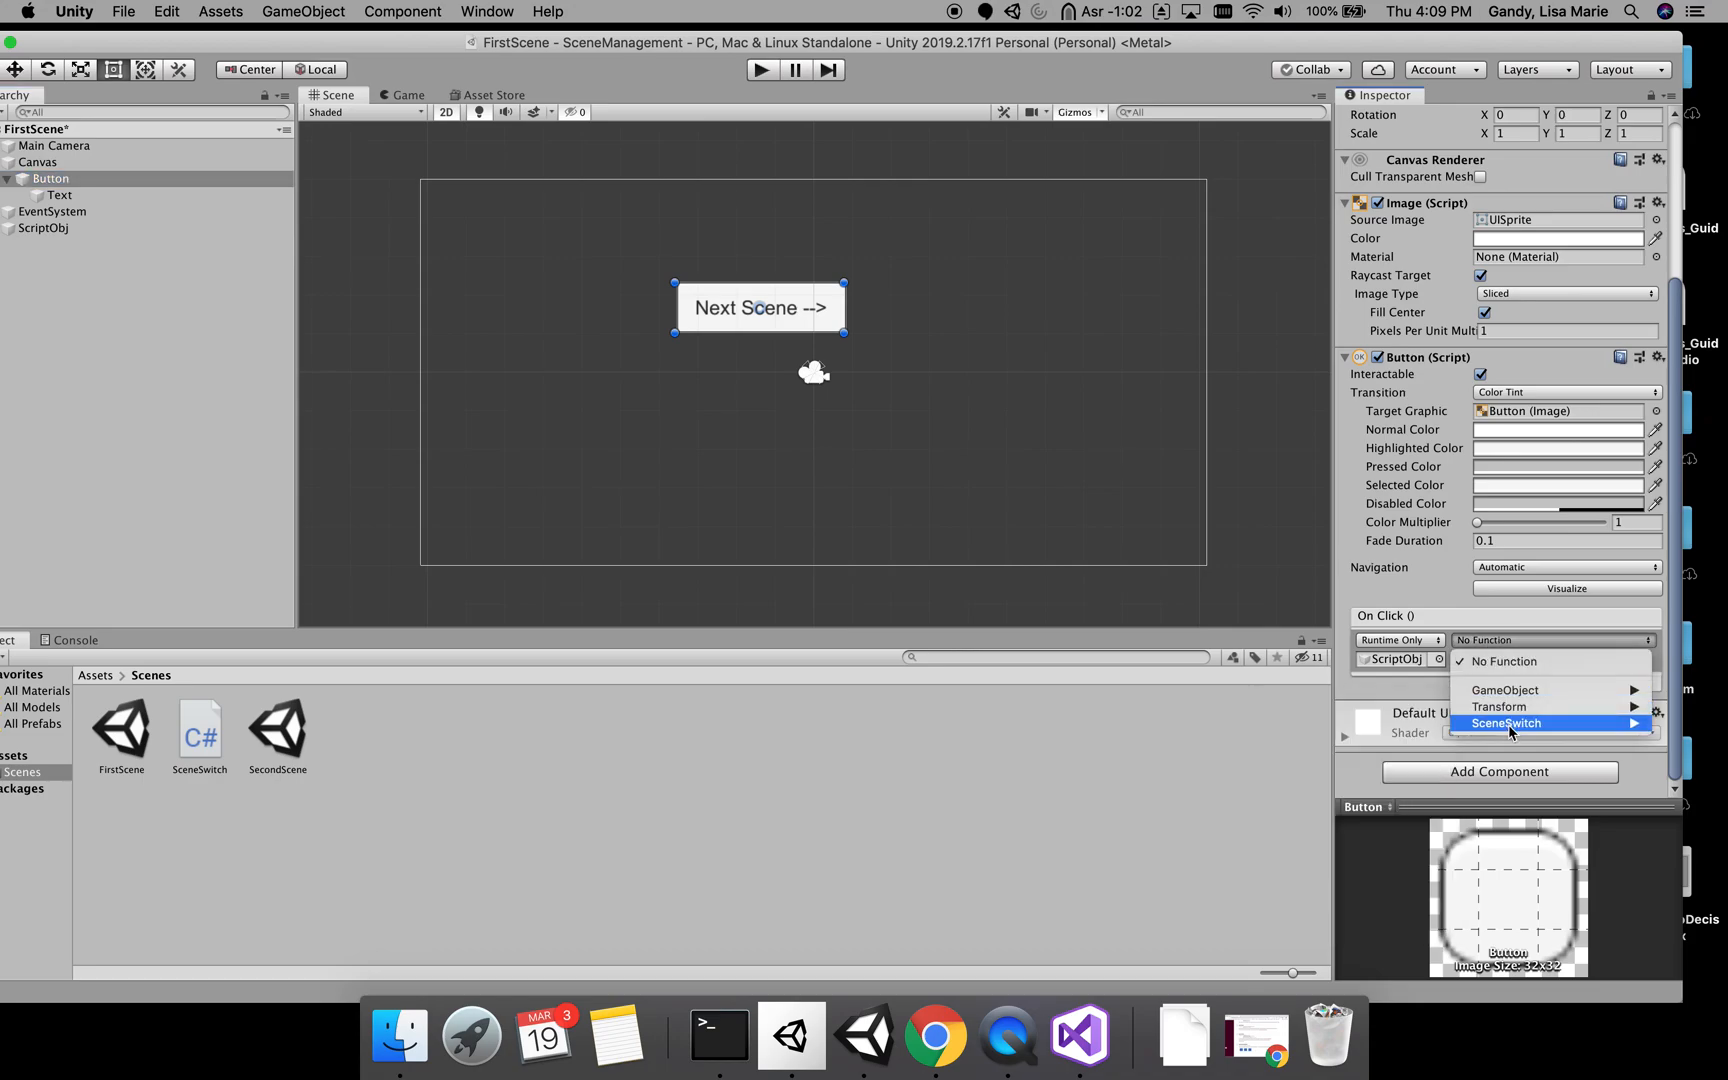
mouse_move(1508, 724)
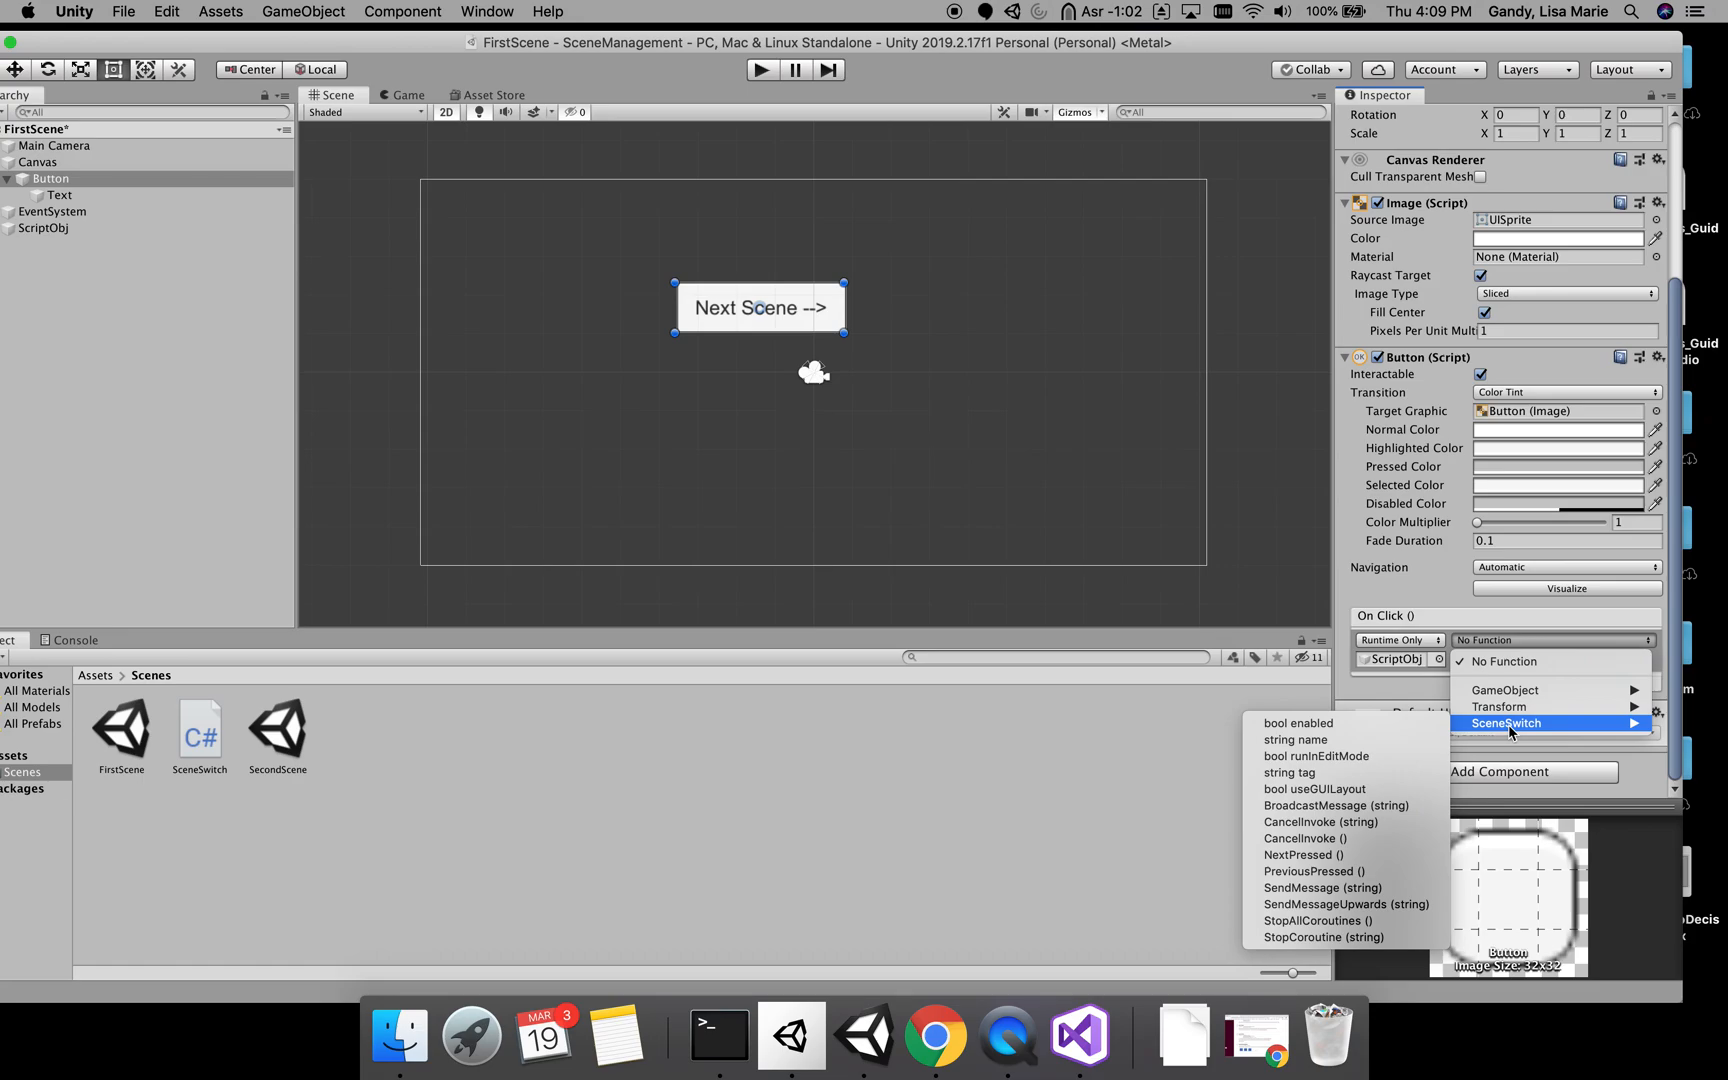
click(1330, 855)
- Run FirstScene in play mode, test the "Next Scene -->" button, and stop playback
drag(817, 47, 922, 50)
click(868, 76)
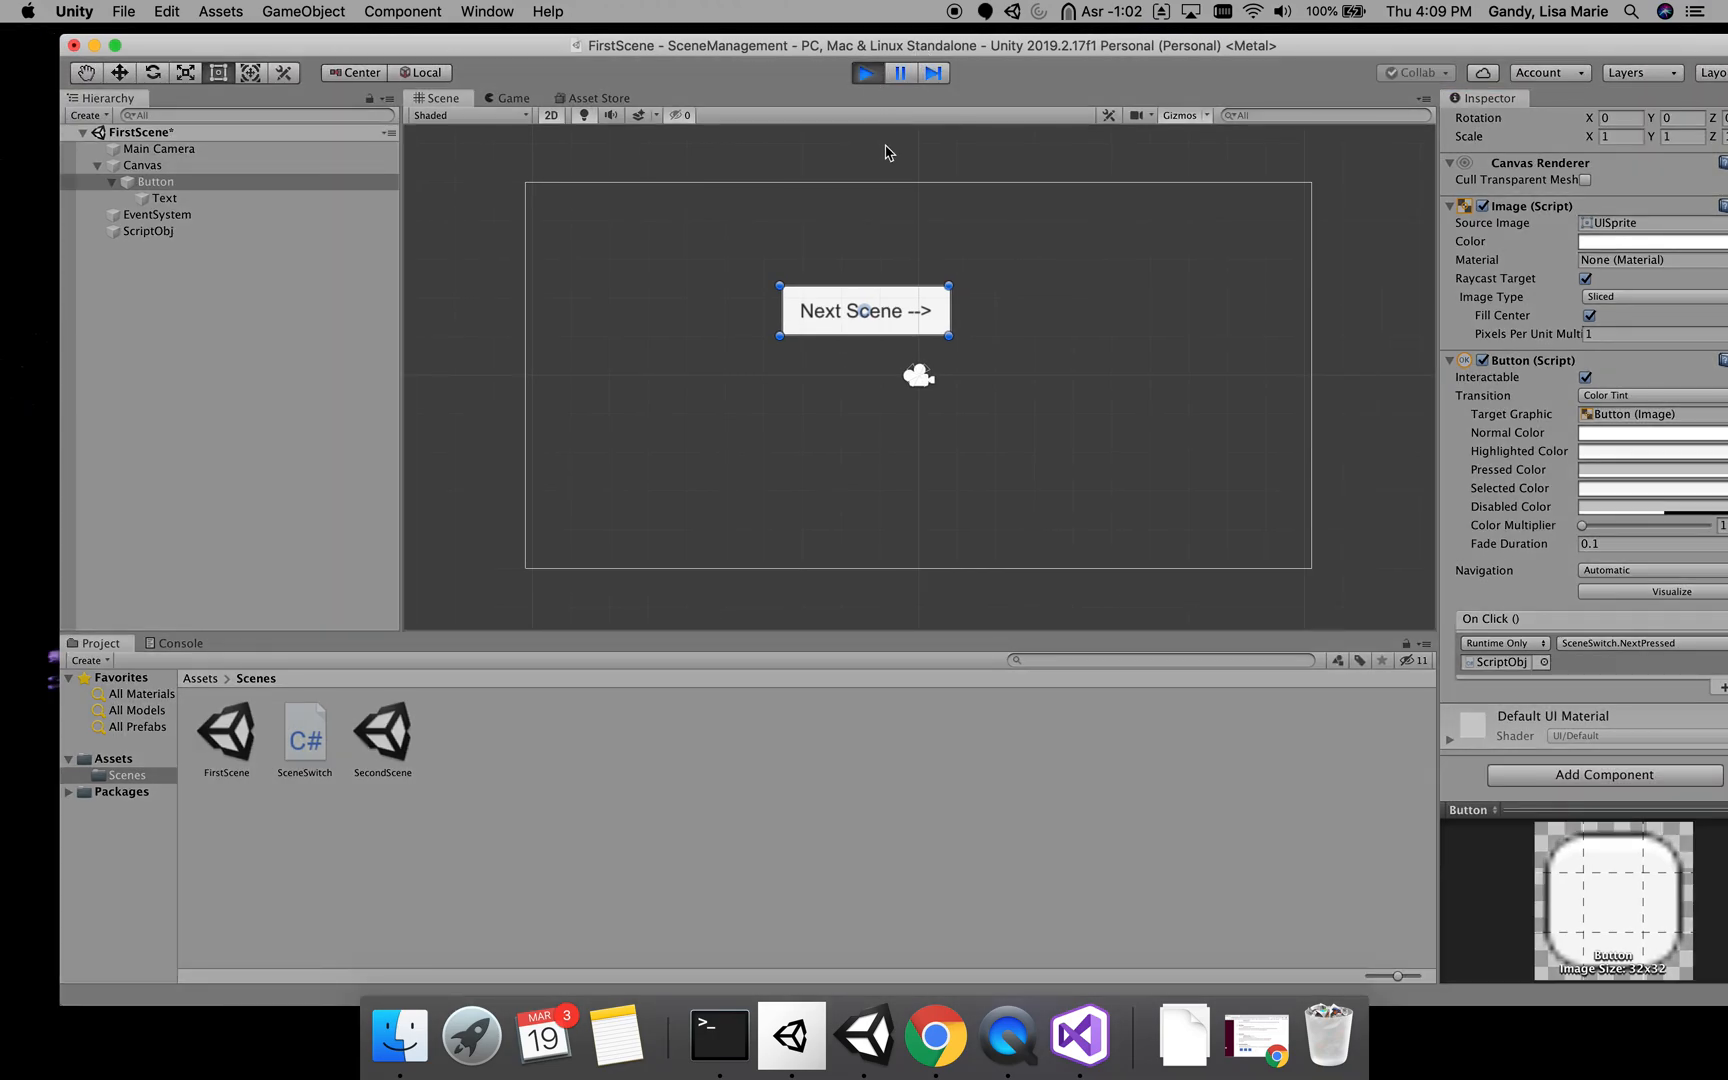
click(841, 291)
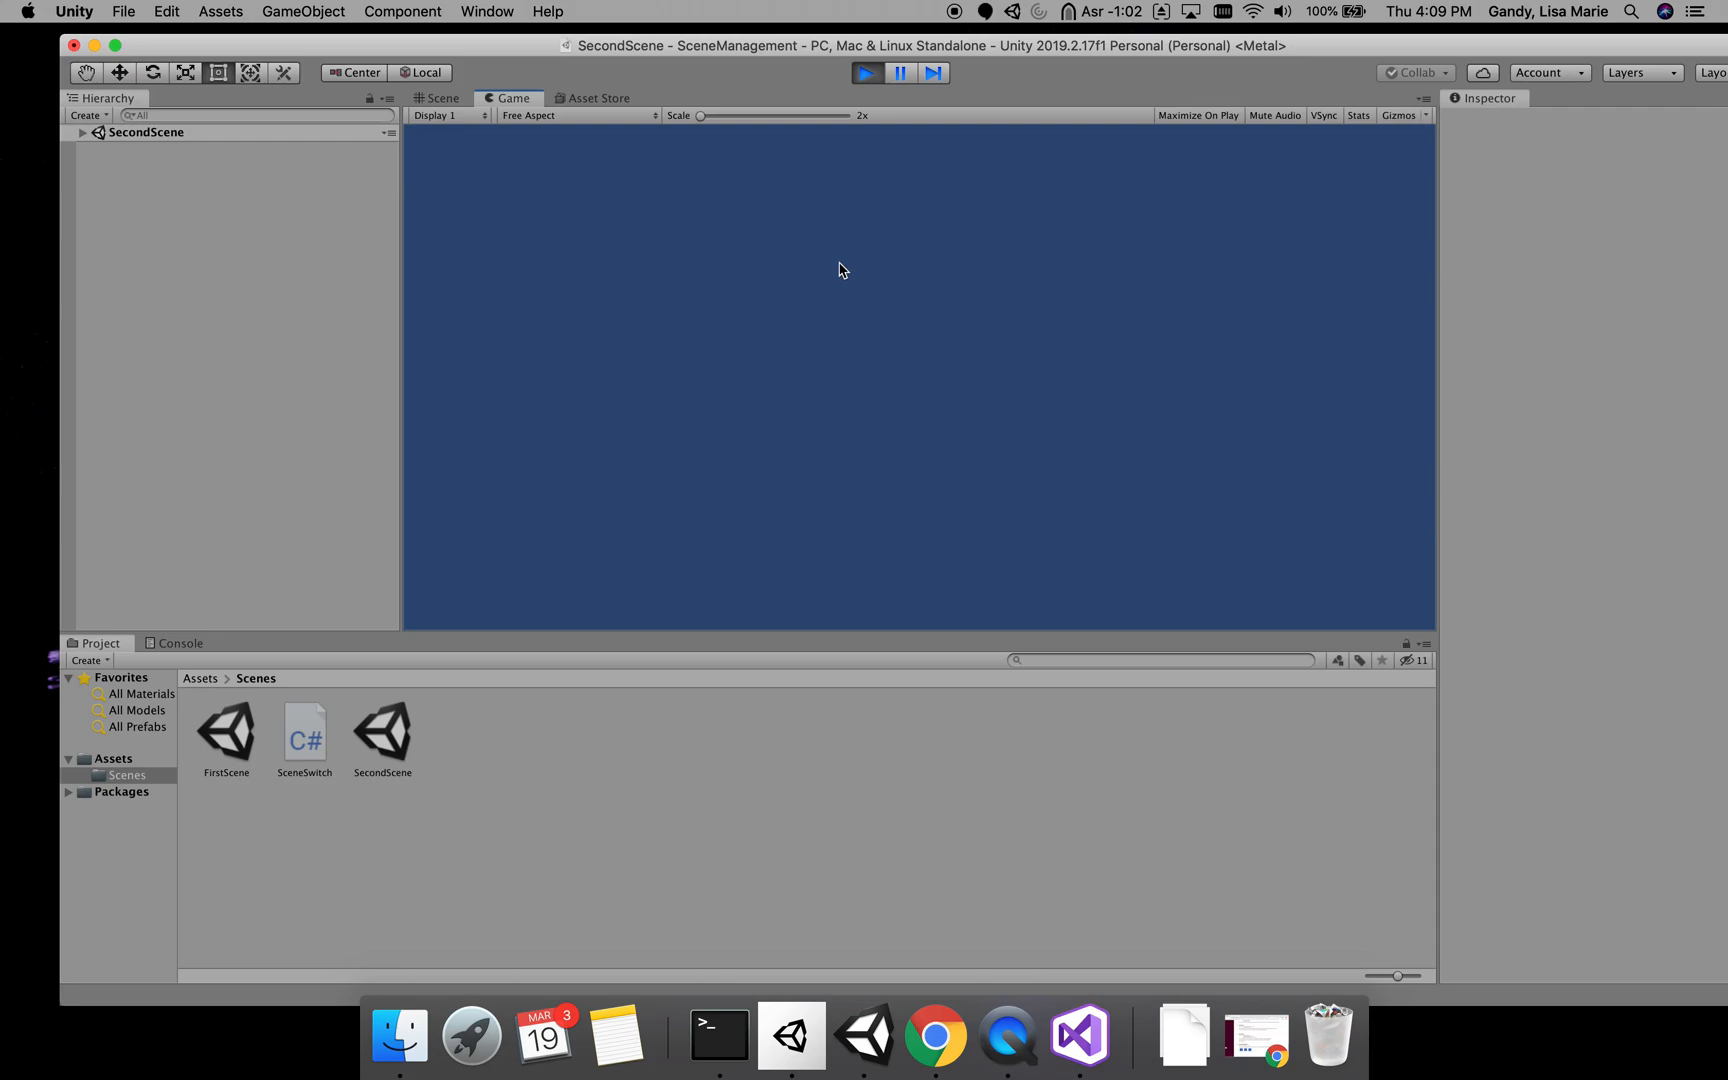
click(867, 74)
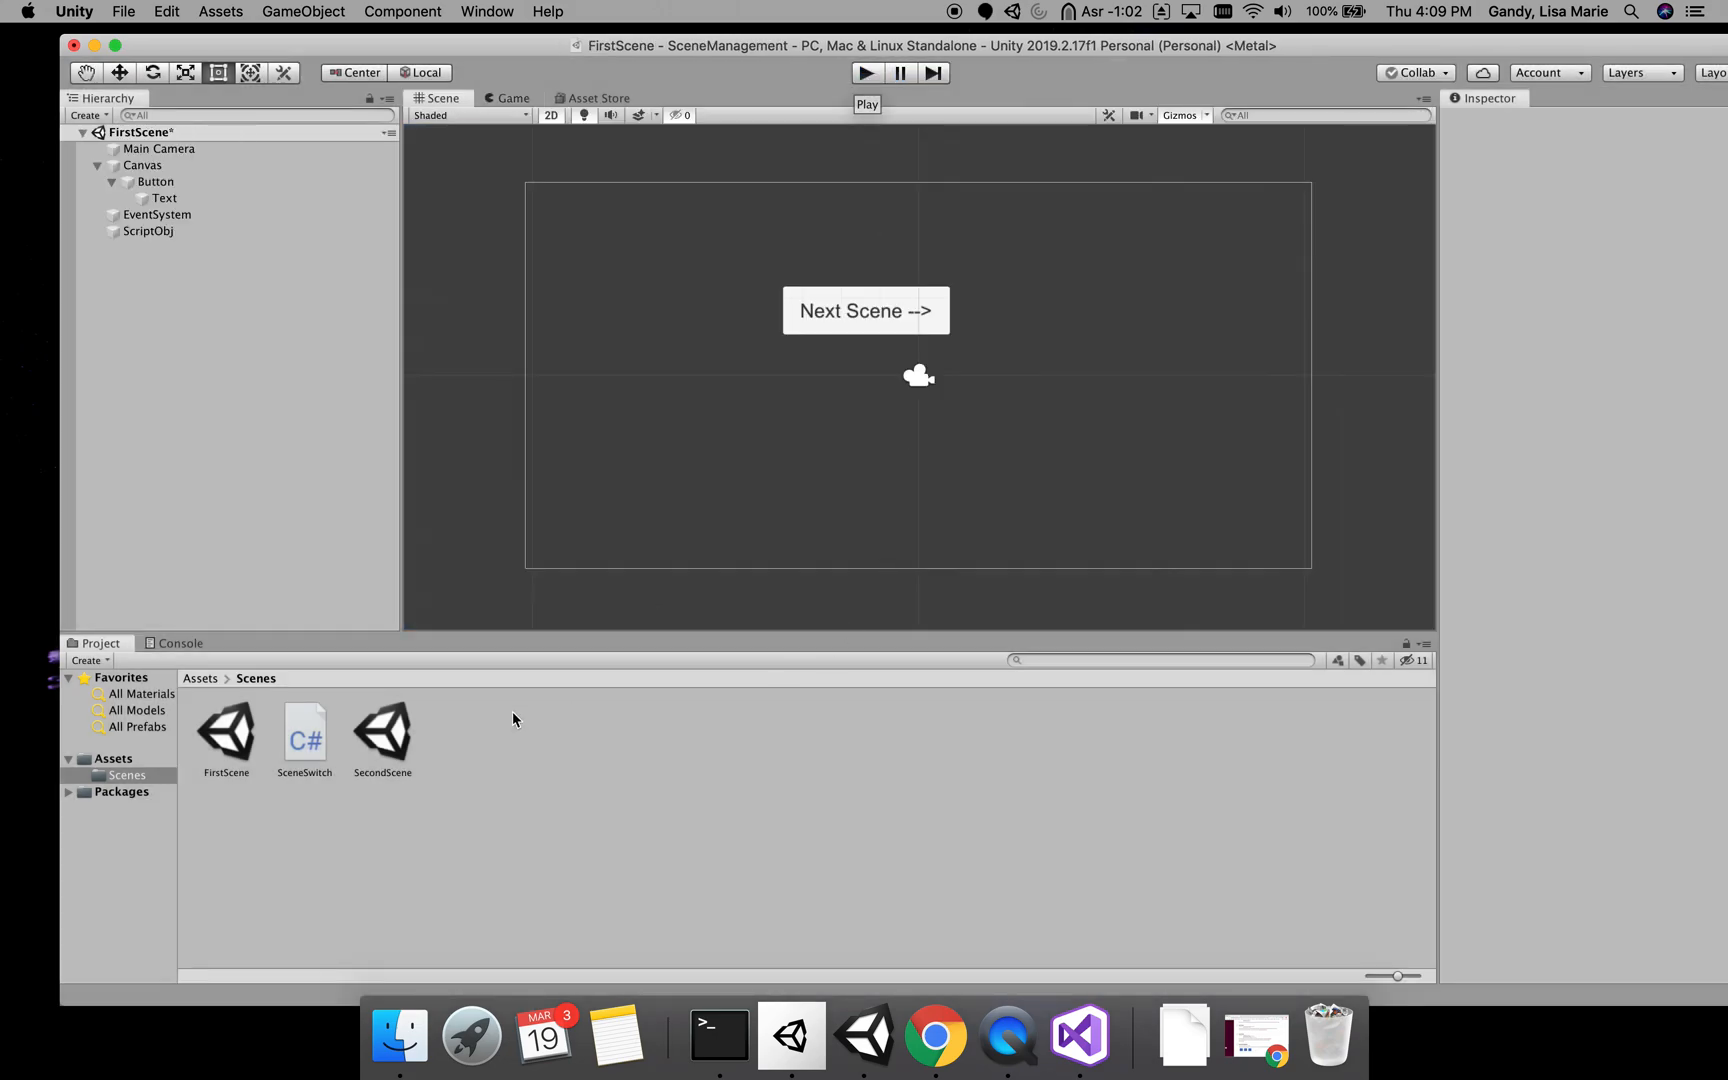
- Open SecondScene, saving the changes to FirstScene, and add a UI button to it
double_click(383, 733)
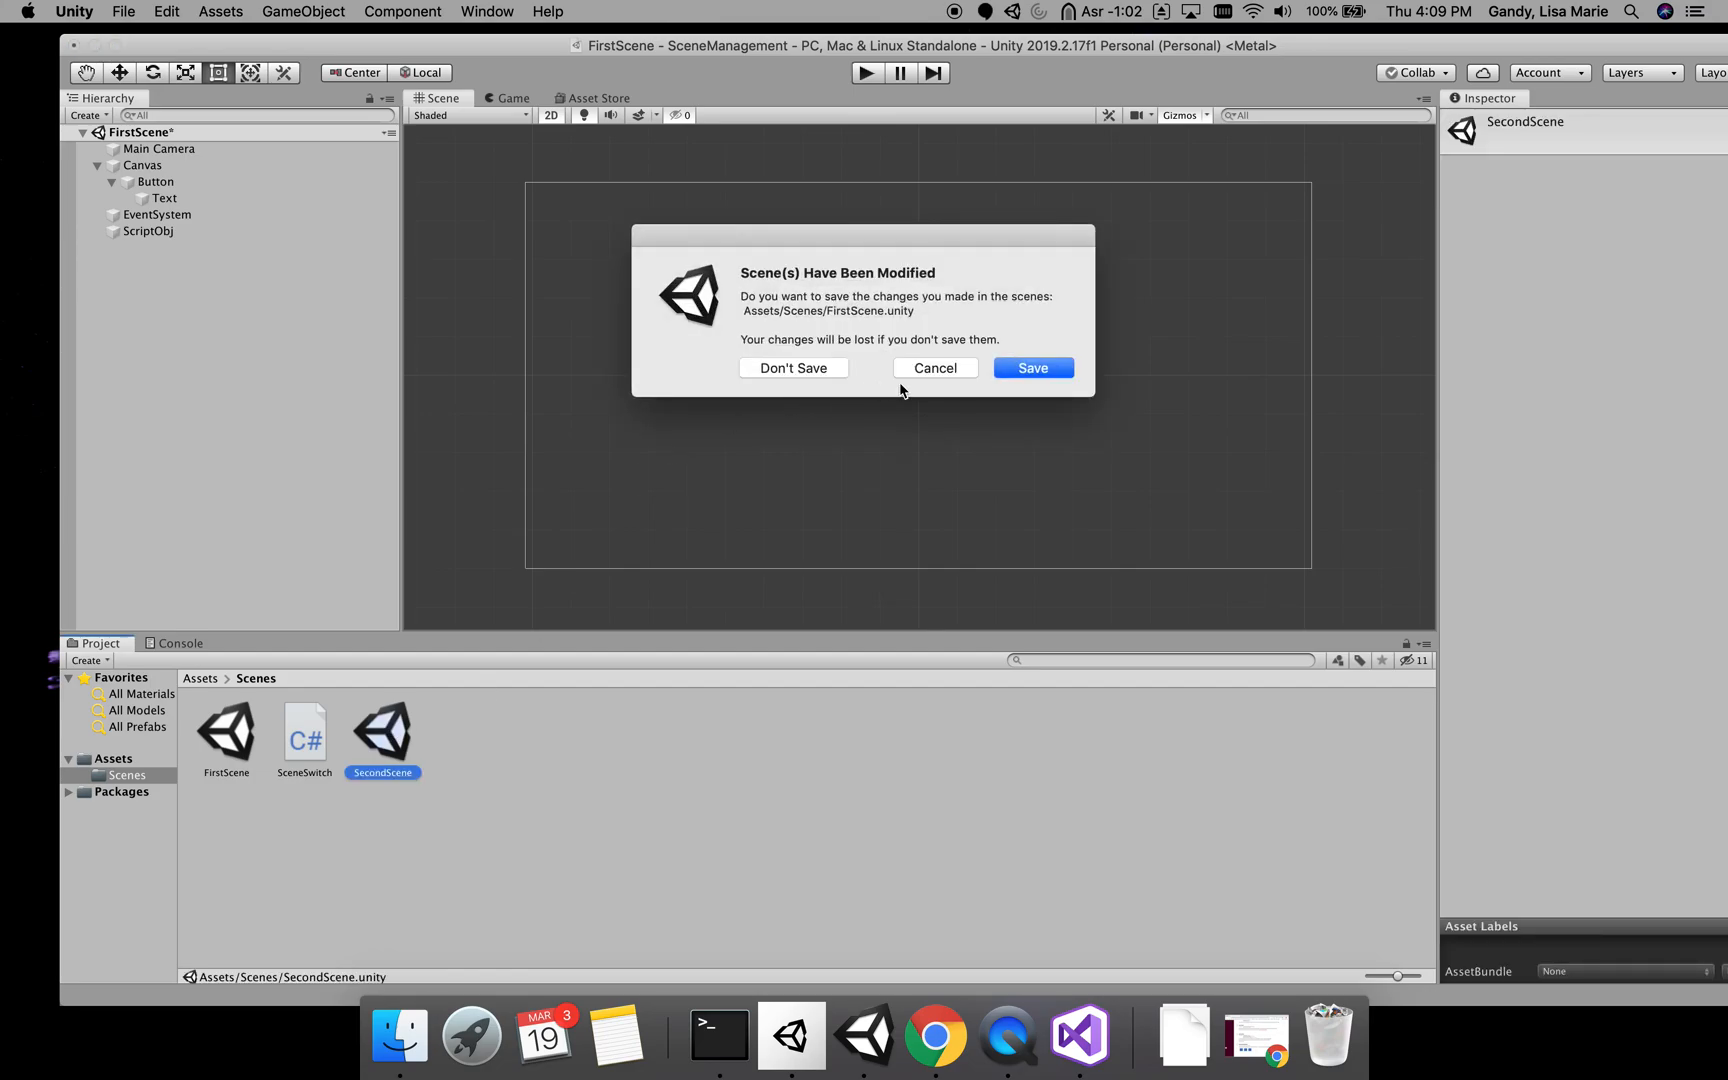
click(1022, 367)
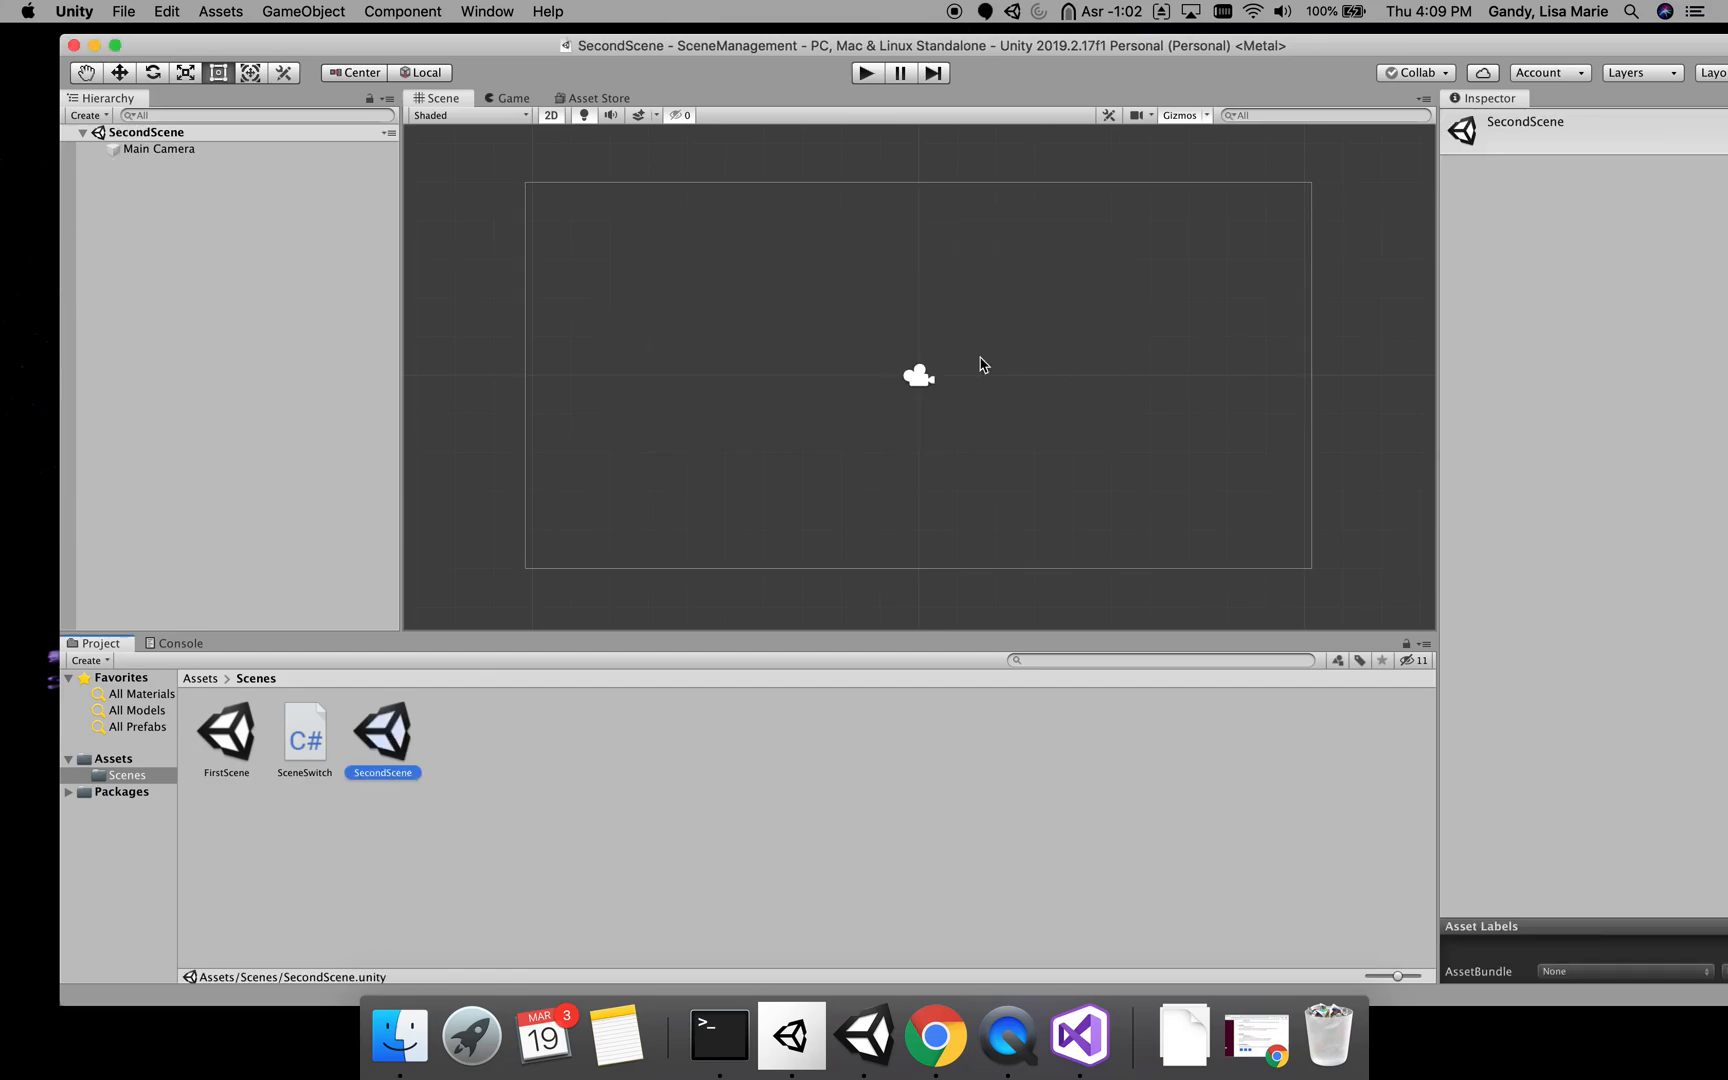
click(178, 234)
right_click(178, 234)
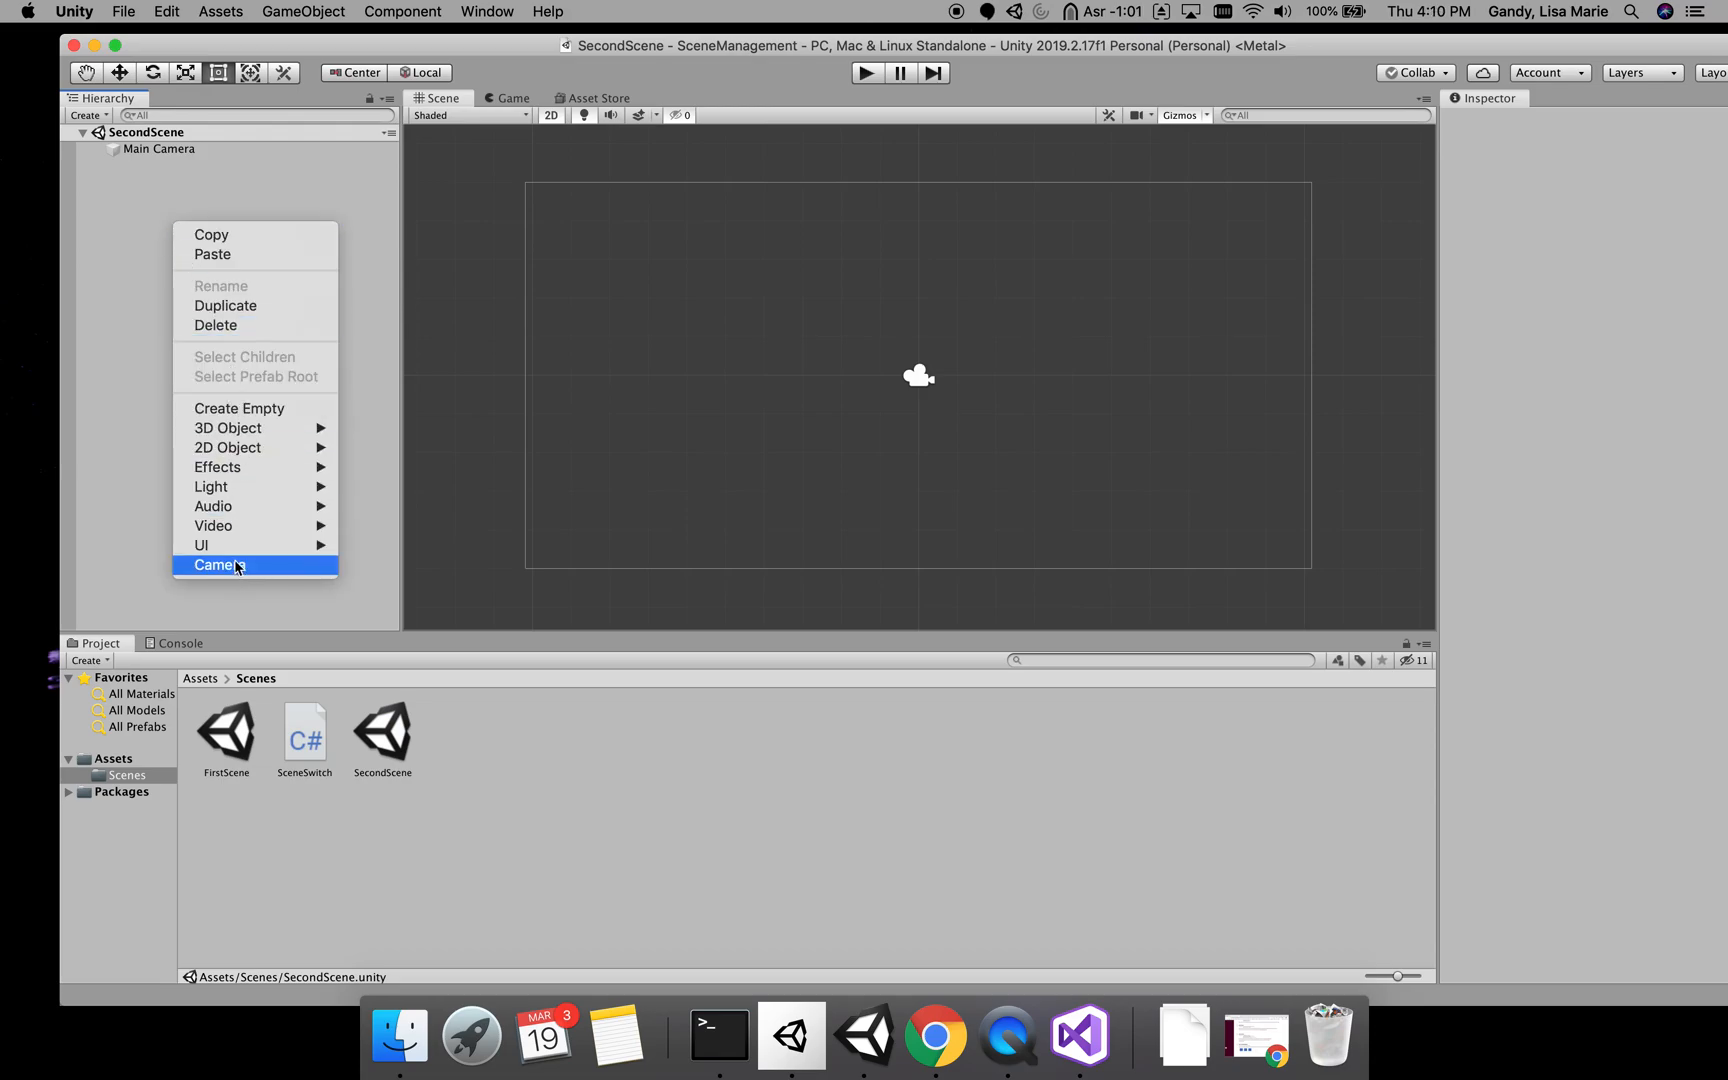
mouse_move(232, 546)
click(432, 621)
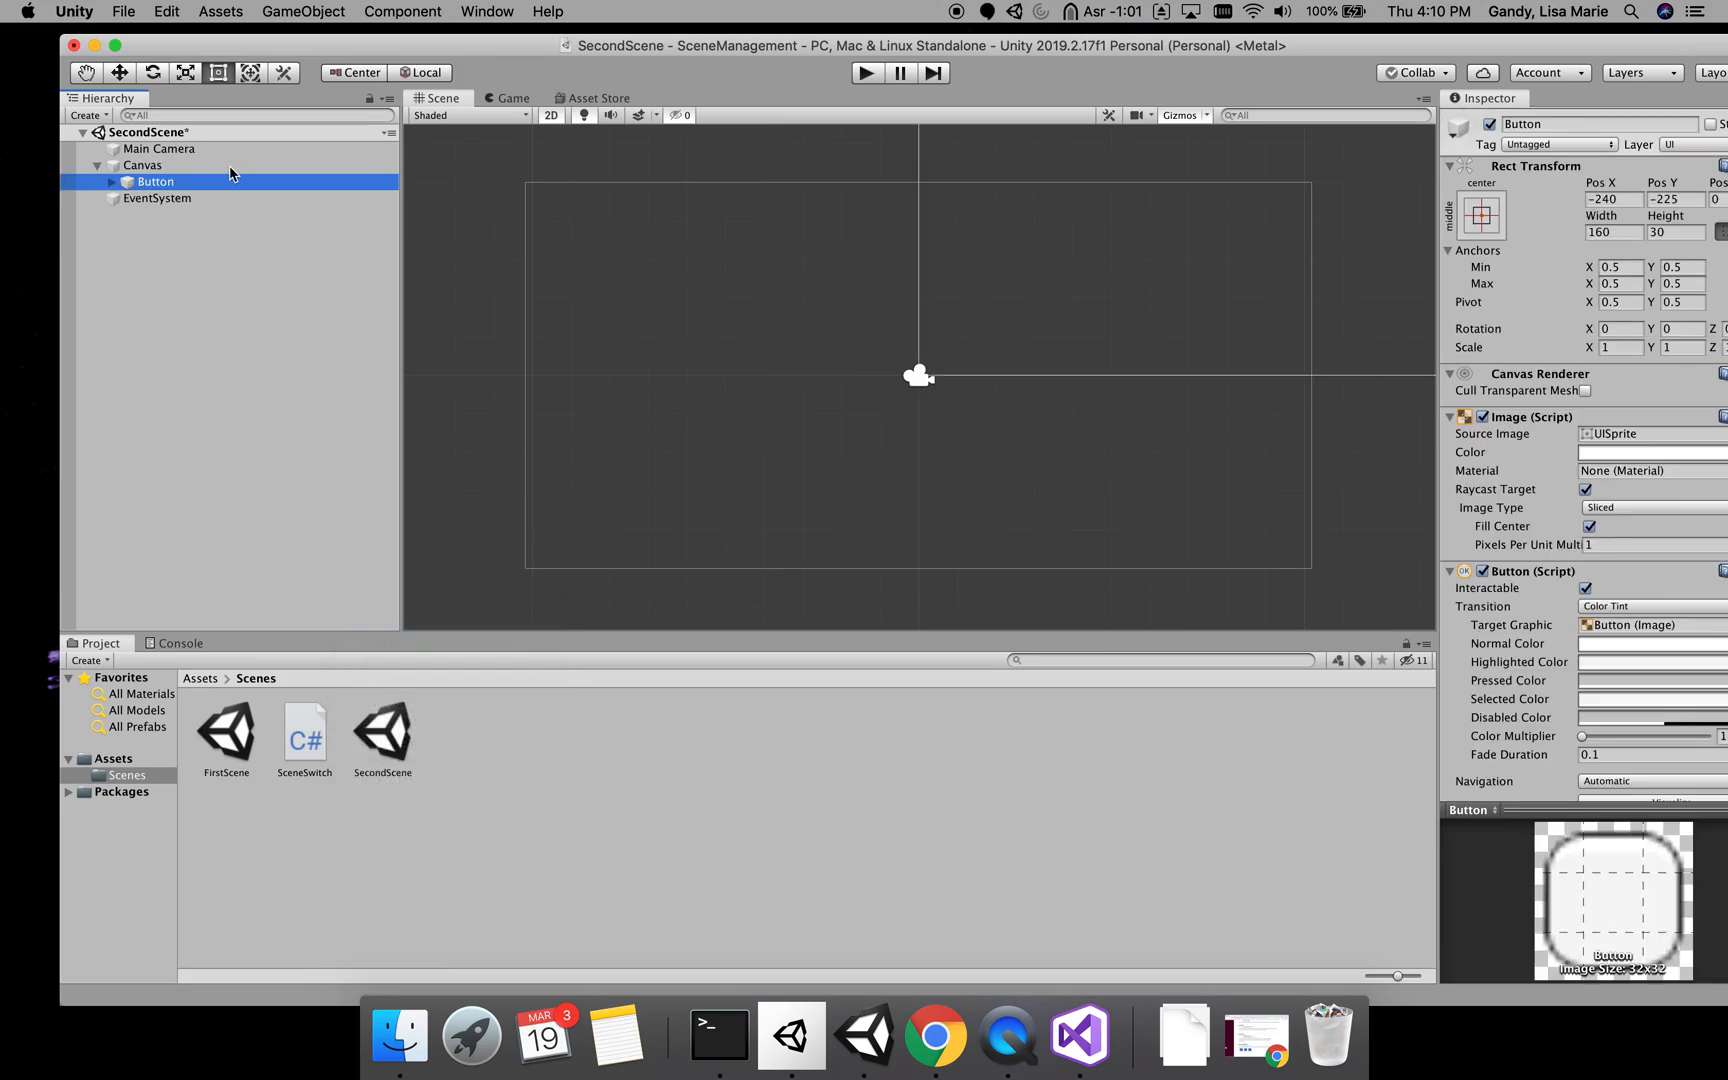
- Set the SecondScene canvas to the Screen Space - Camera render mode with Main Camera as its render camera
click(152, 167)
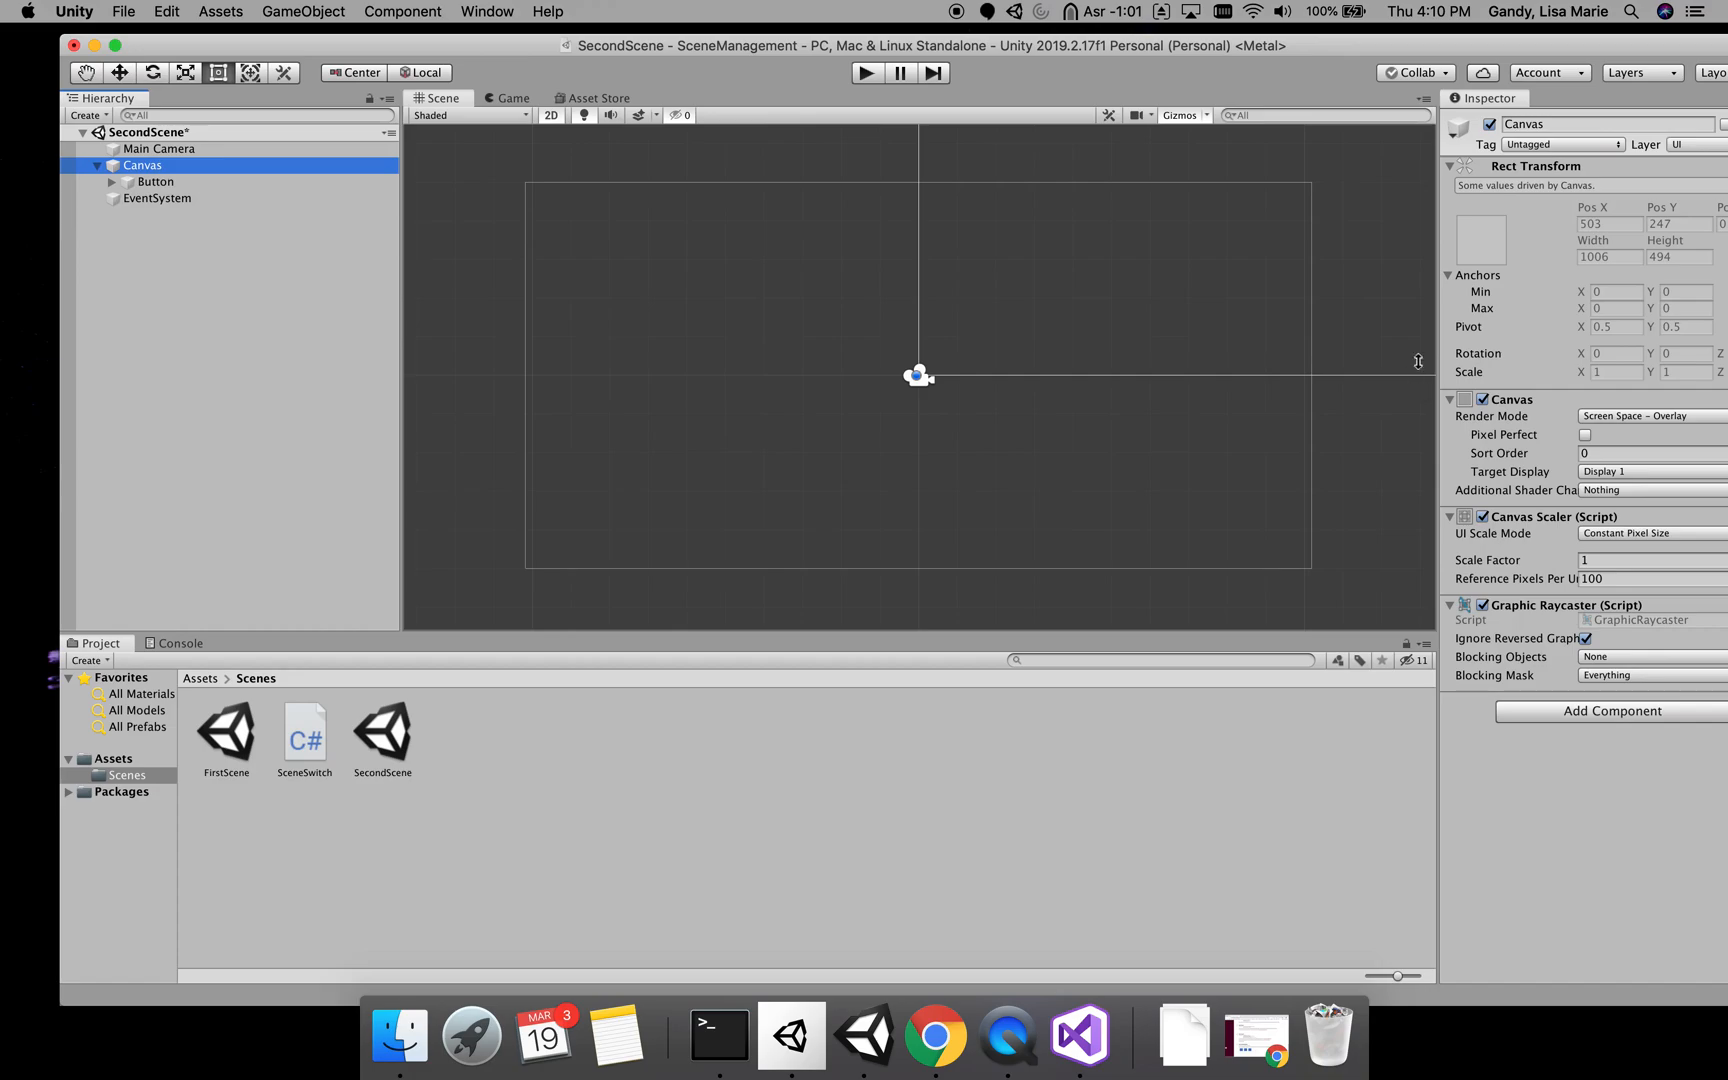
drag(1449, 40, 1389, 30)
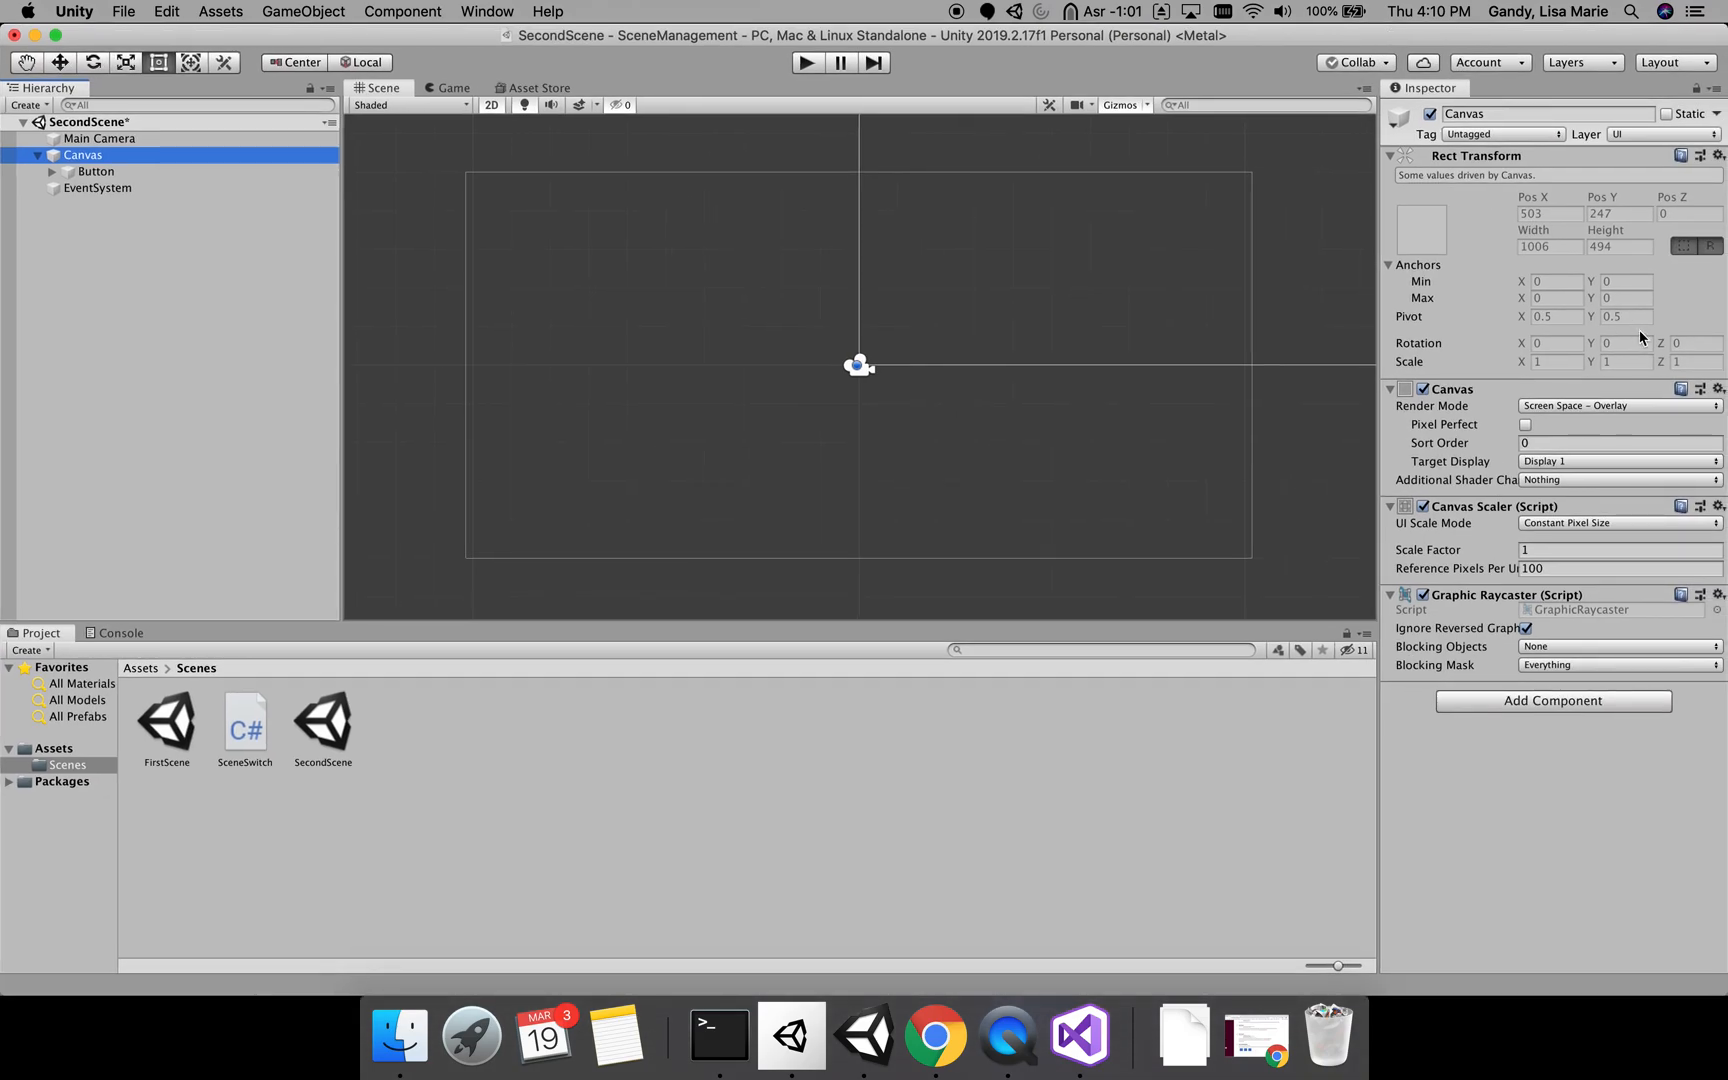
click(1571, 407)
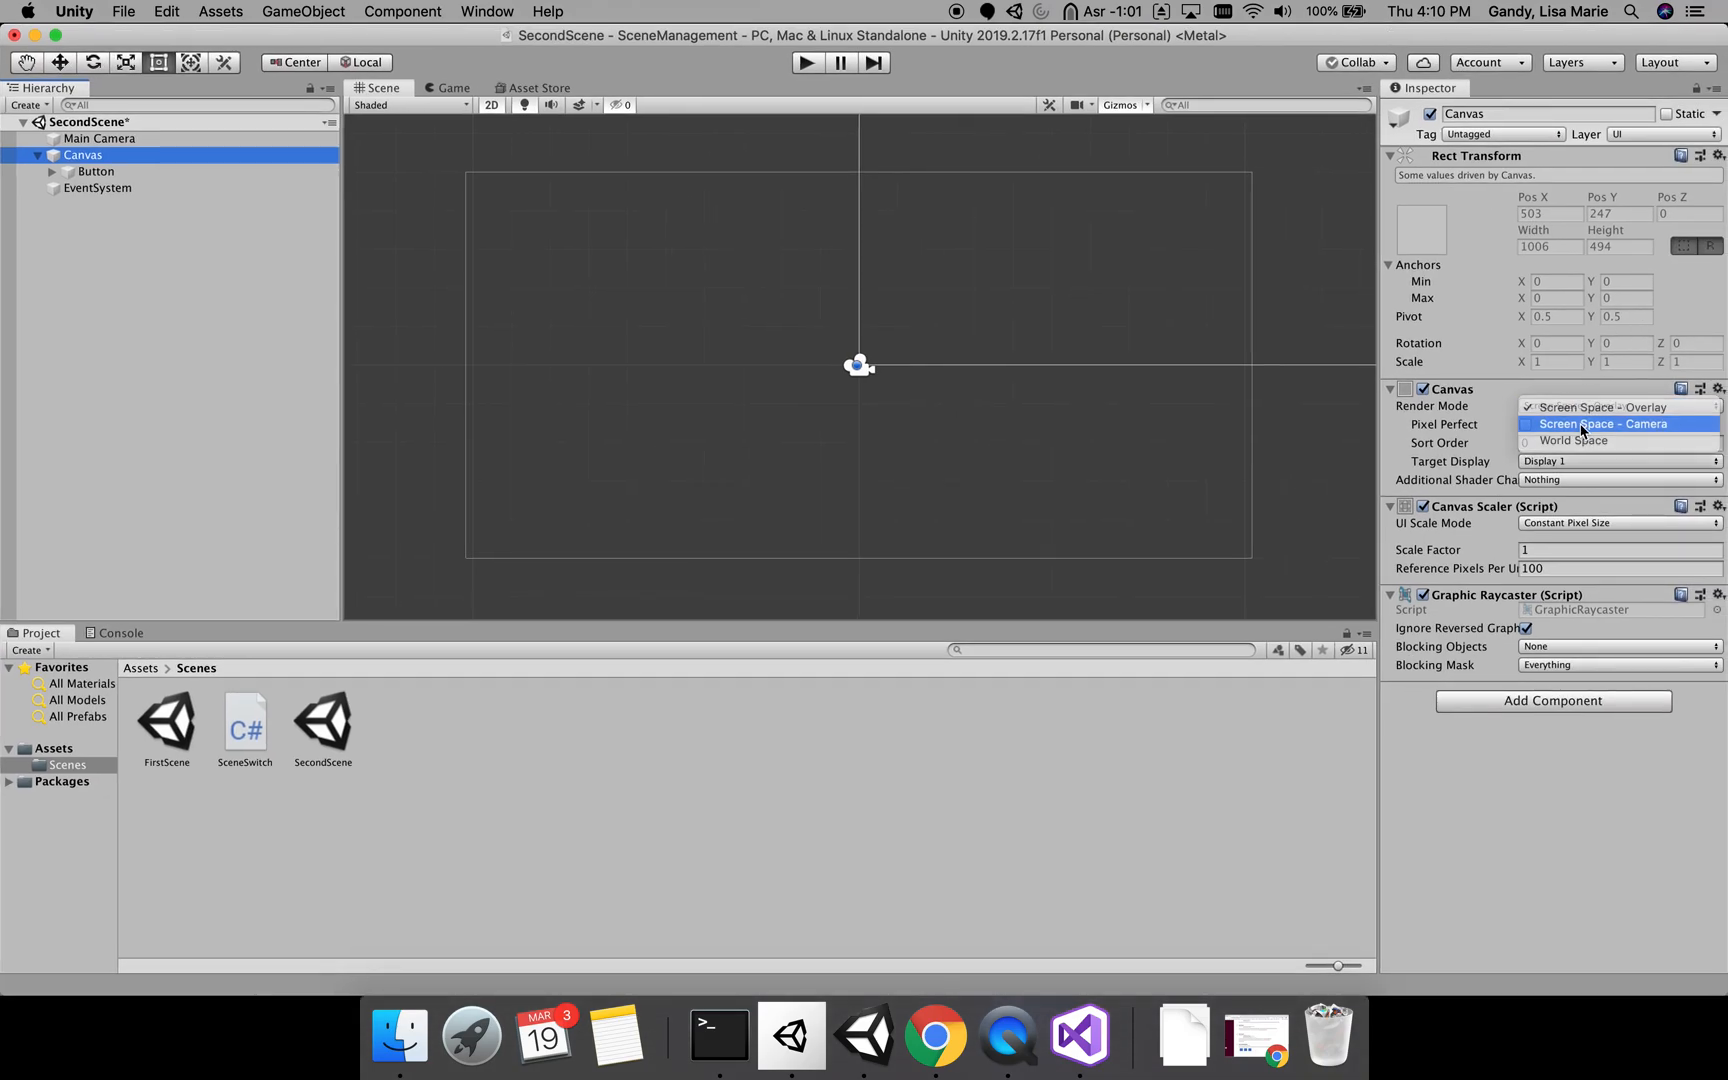
click(1582, 430)
drag(100, 143, 1550, 449)
- Place the button above and left of the canvas centre at about 203 by 56 and label it "<-- Previous Scene"
click(674, 545)
drag(683, 548, 835, 302)
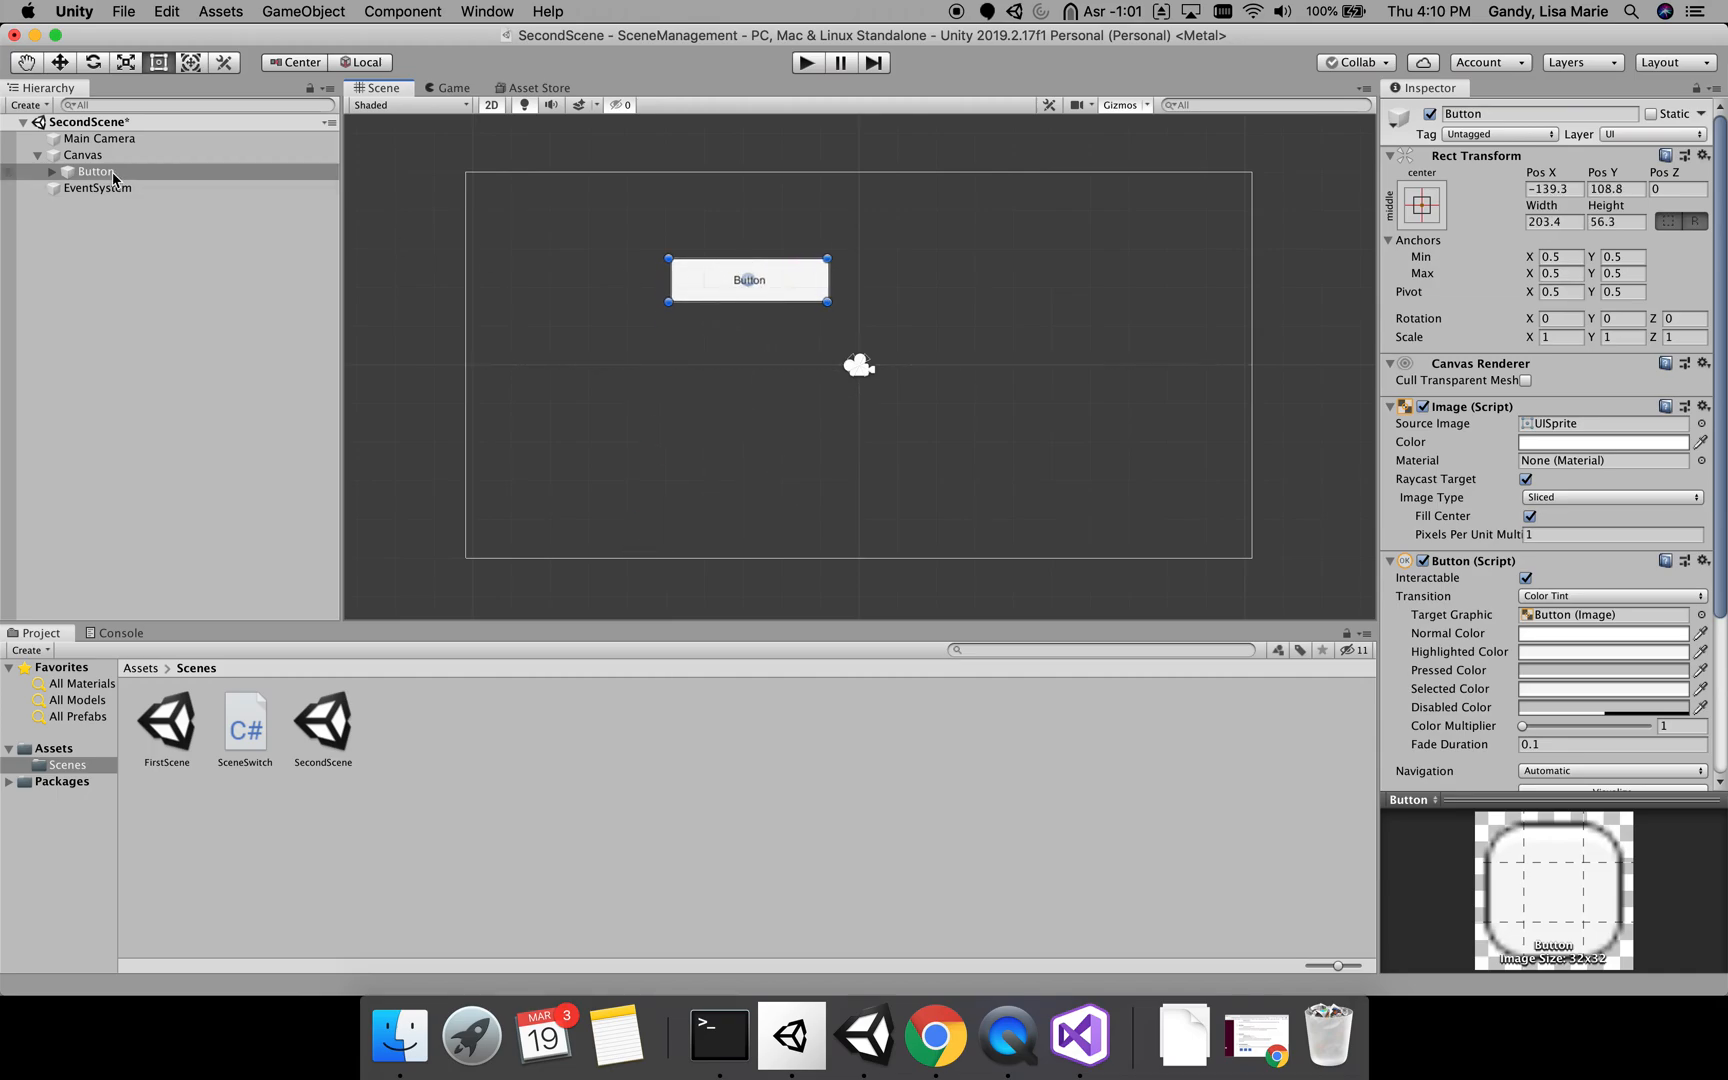
click(52, 172)
click(104, 188)
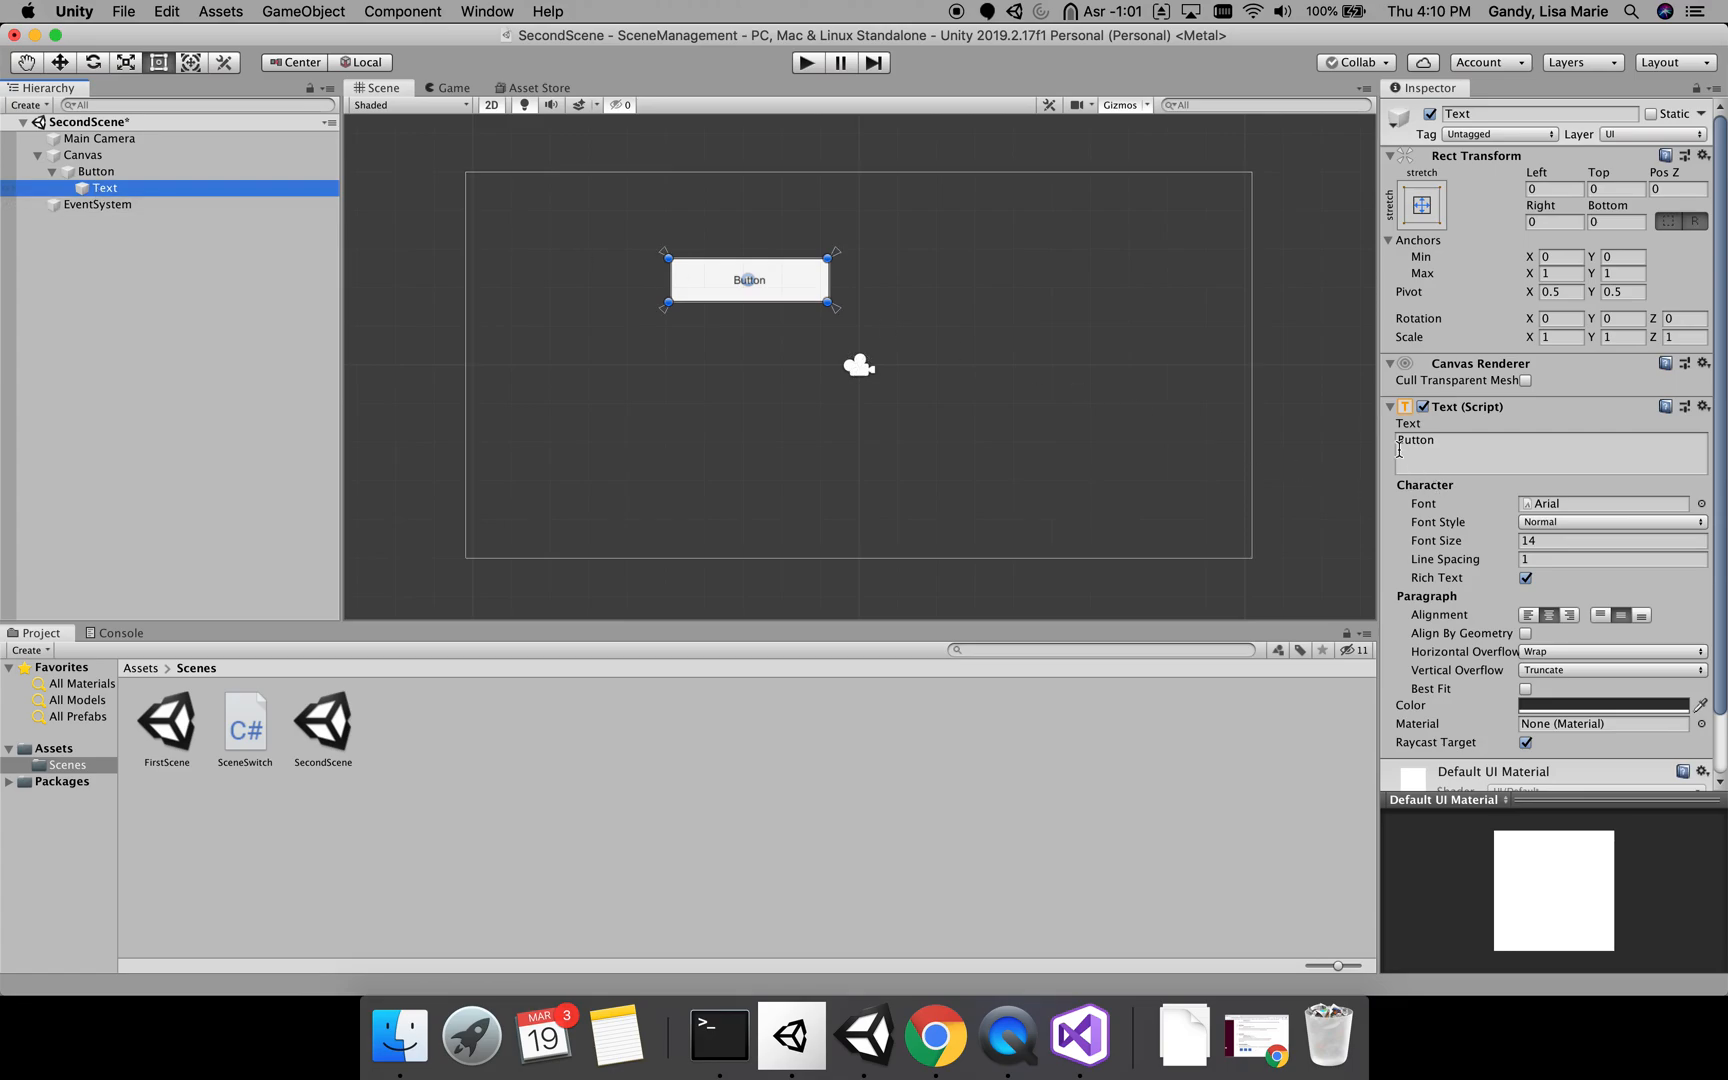
click(1451, 442)
key(BackSpace)
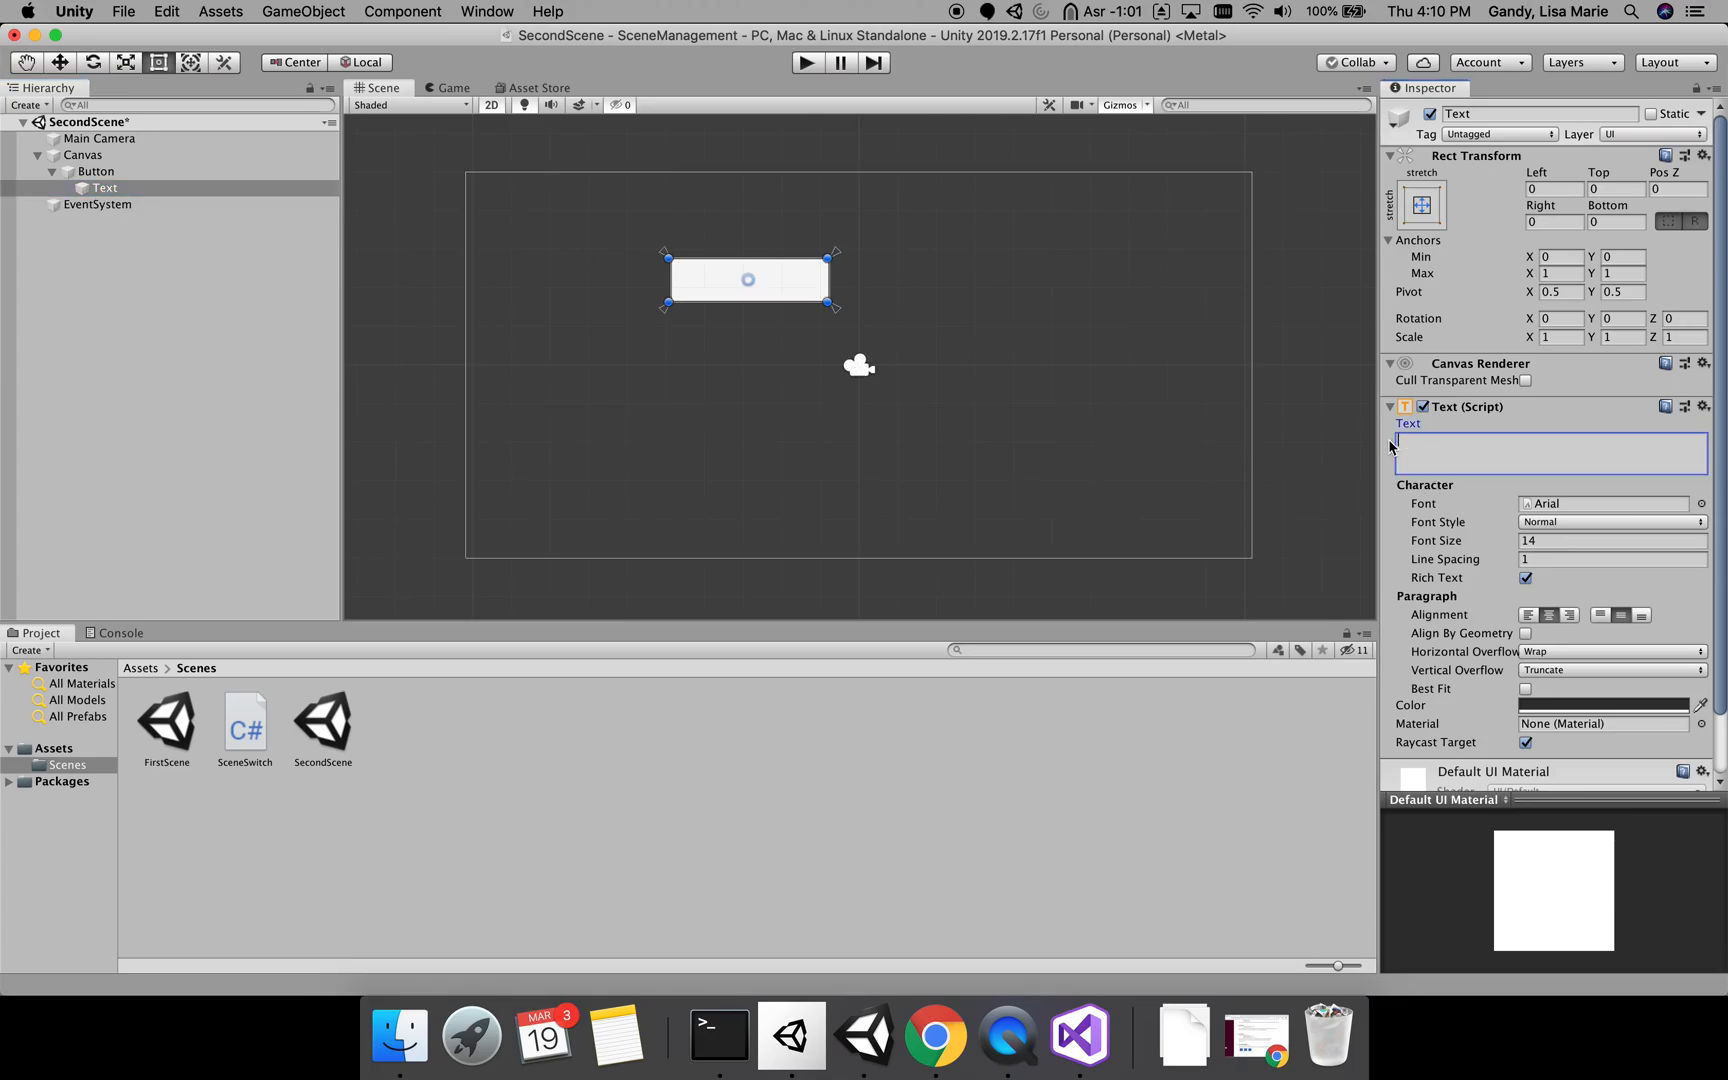
text(revious Scene)
- Set the font size of the button's text to 20 and save SecondScene
click(1554, 538)
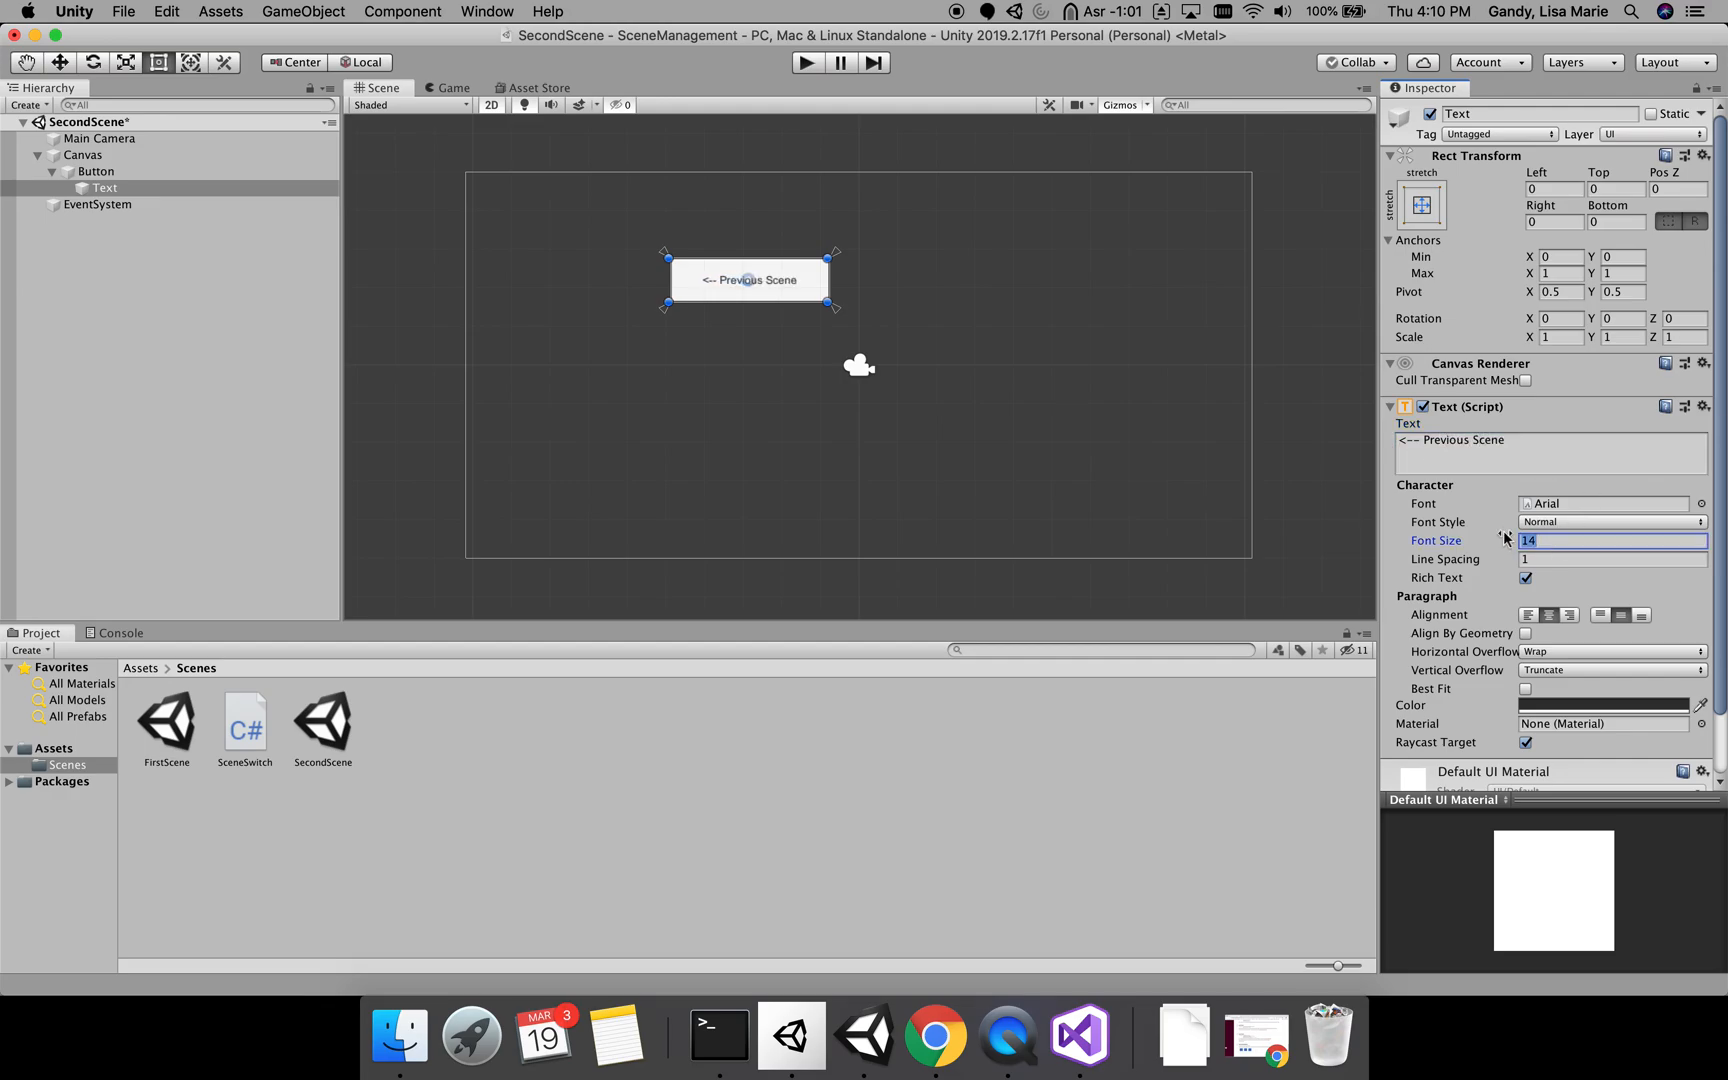
text(25)
key(BackSpace)
text(0)
click(760, 393)
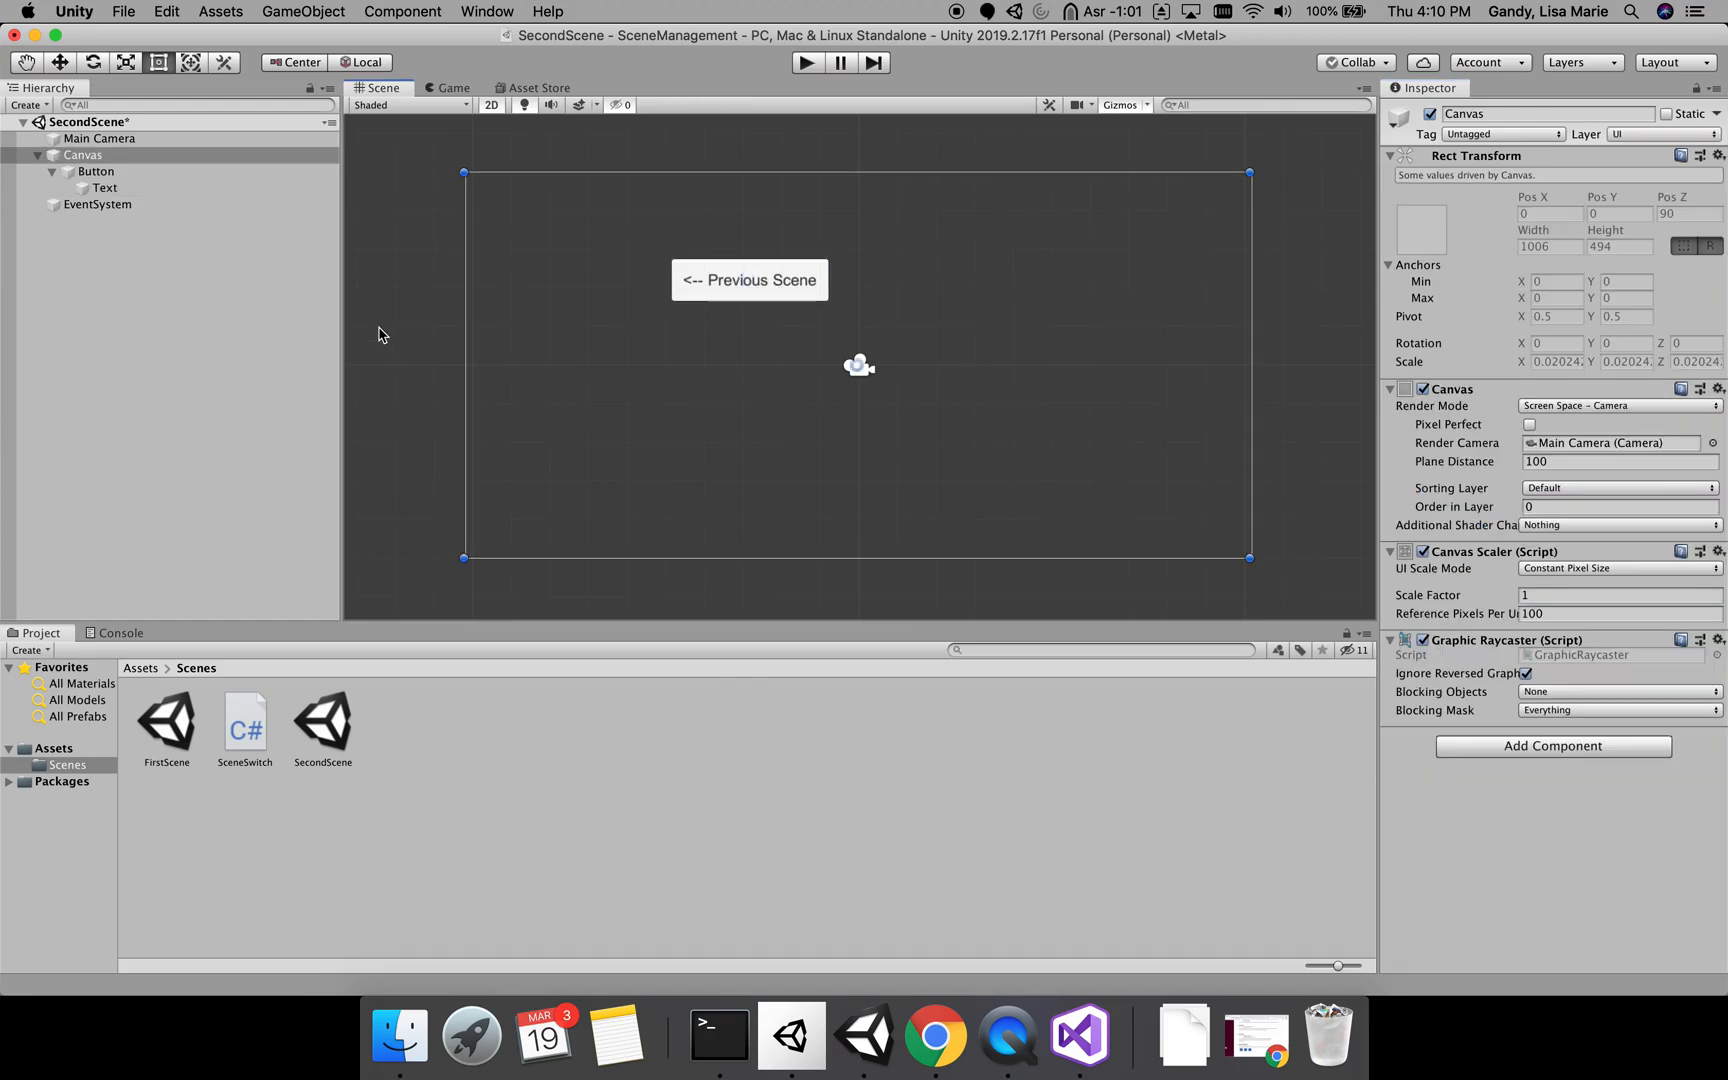
key(super+s)
- Create an empty game object in SecondScene and name it ScriptObj2
click(196, 316)
right_click(76, 306)
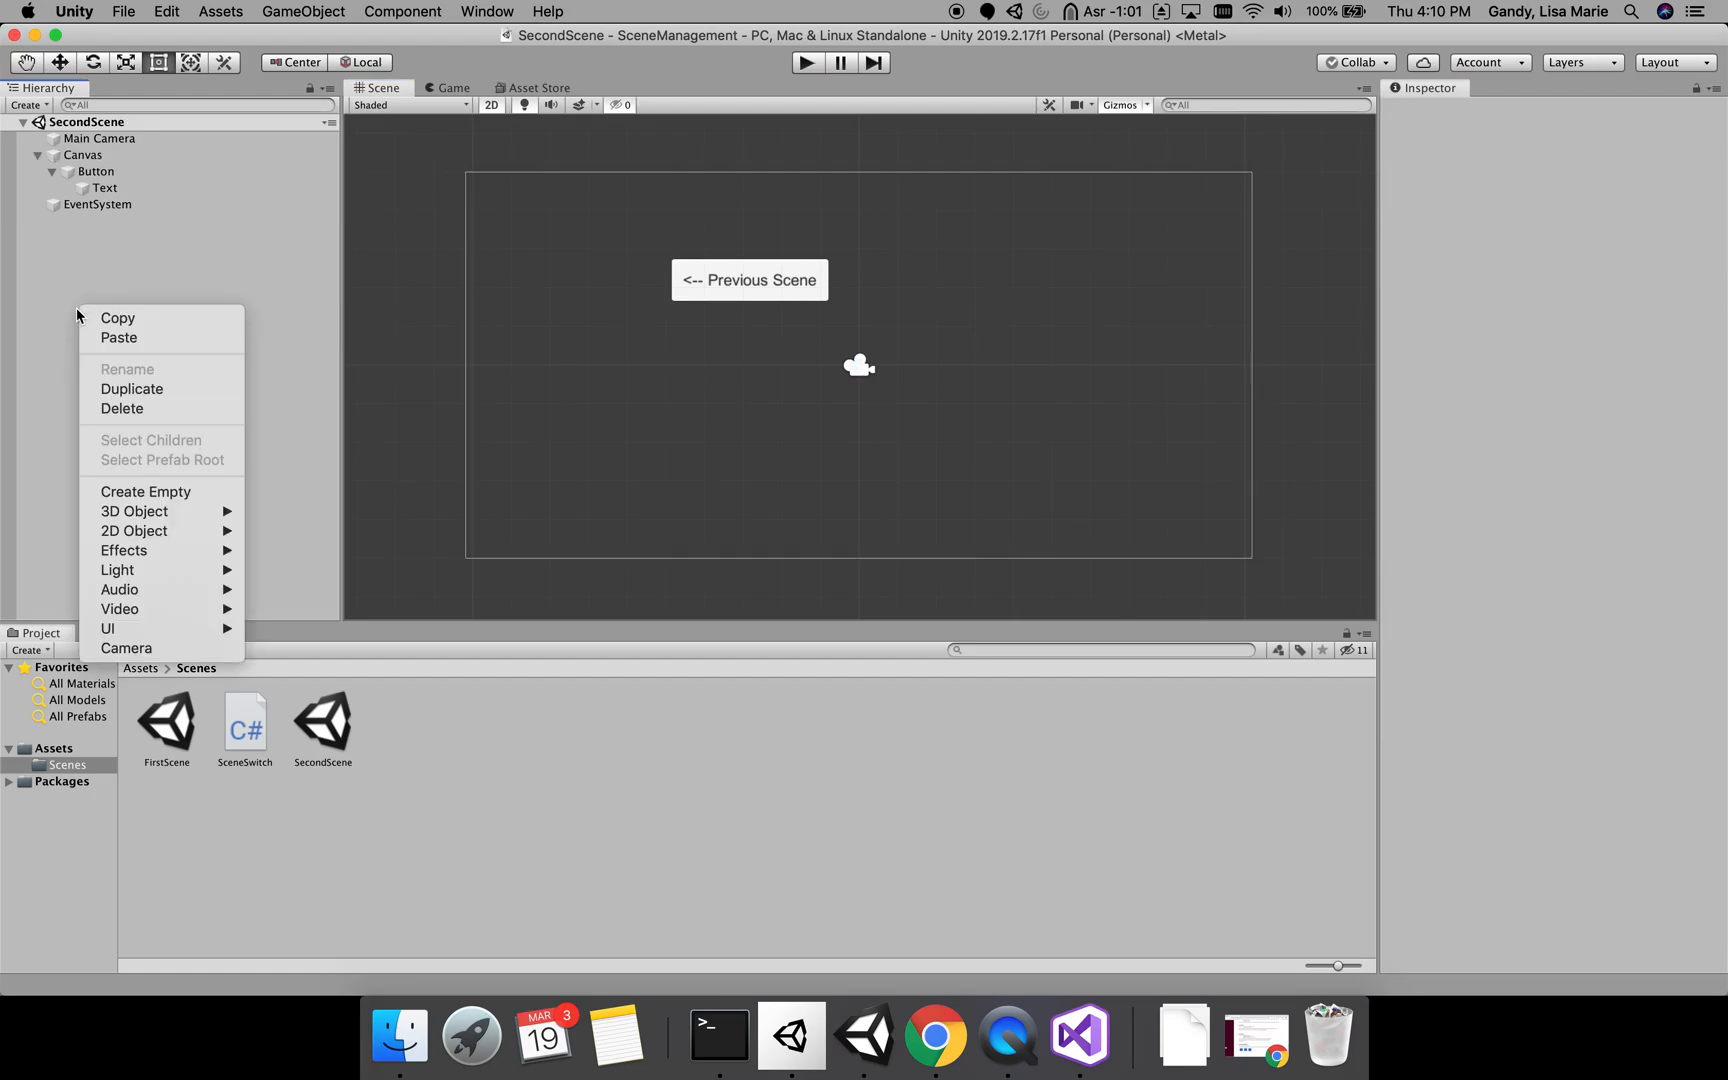
click(148, 490)
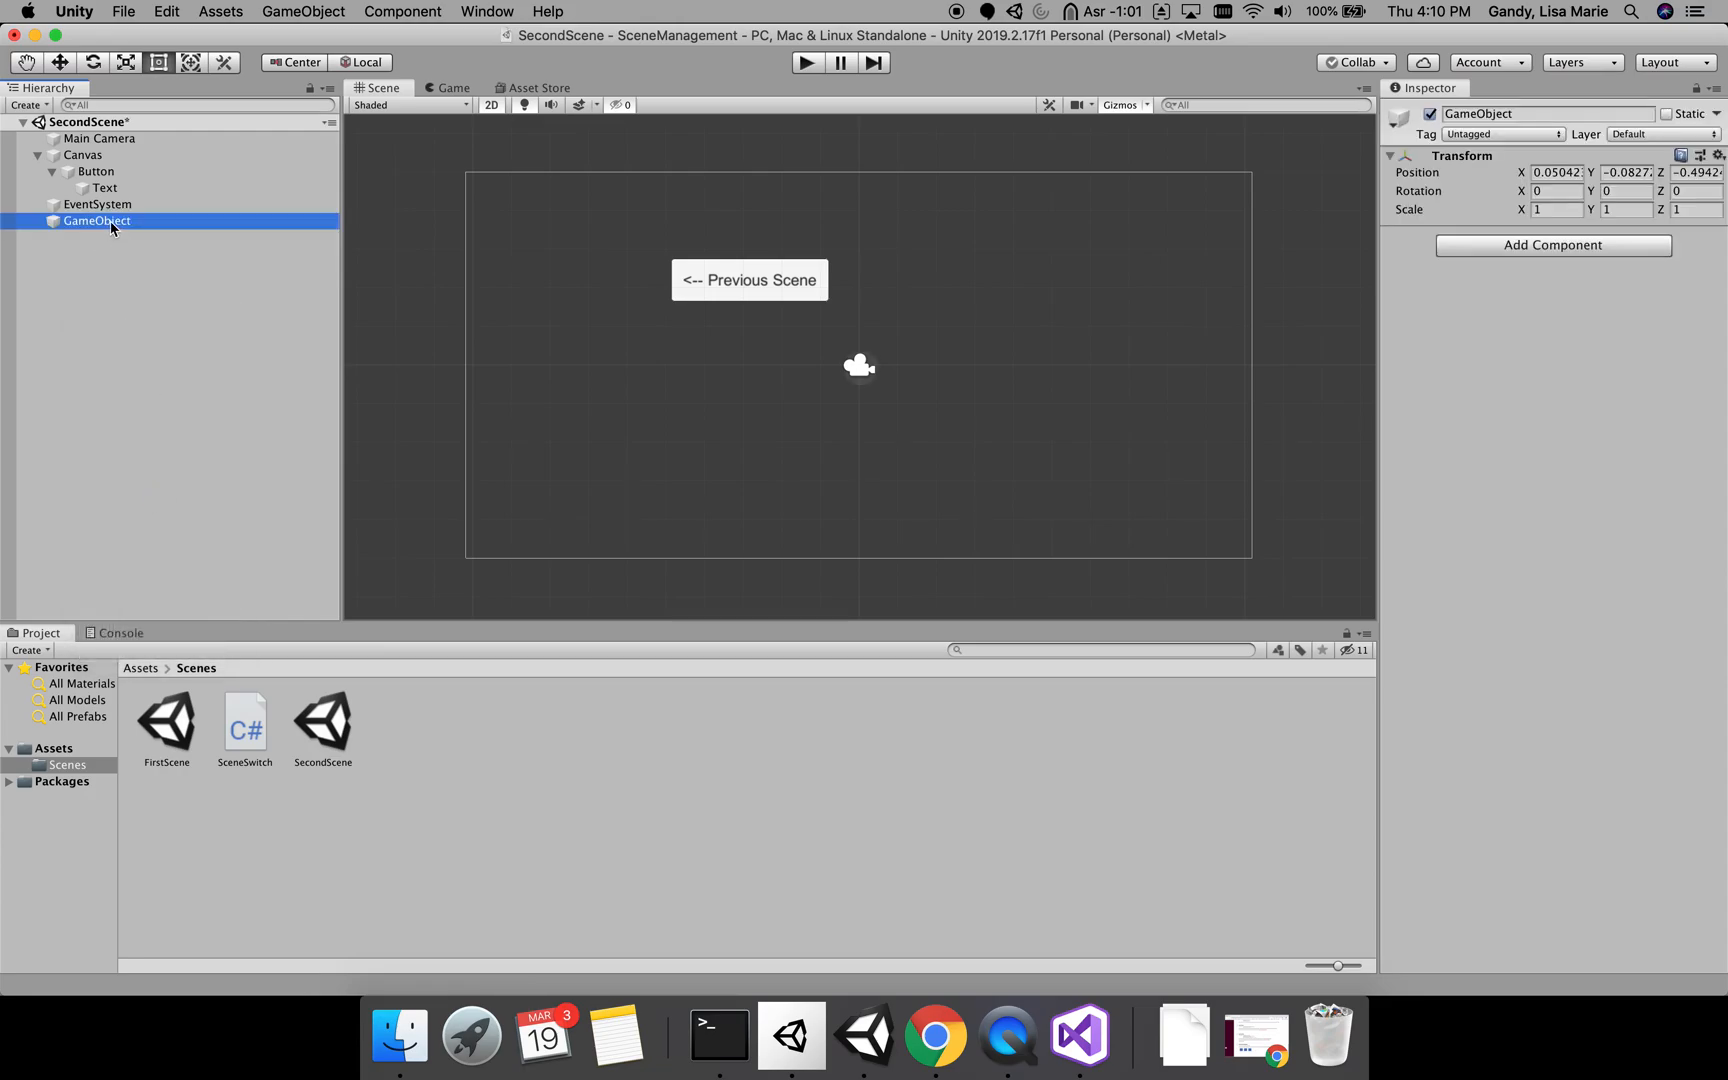
right_click(112, 227)
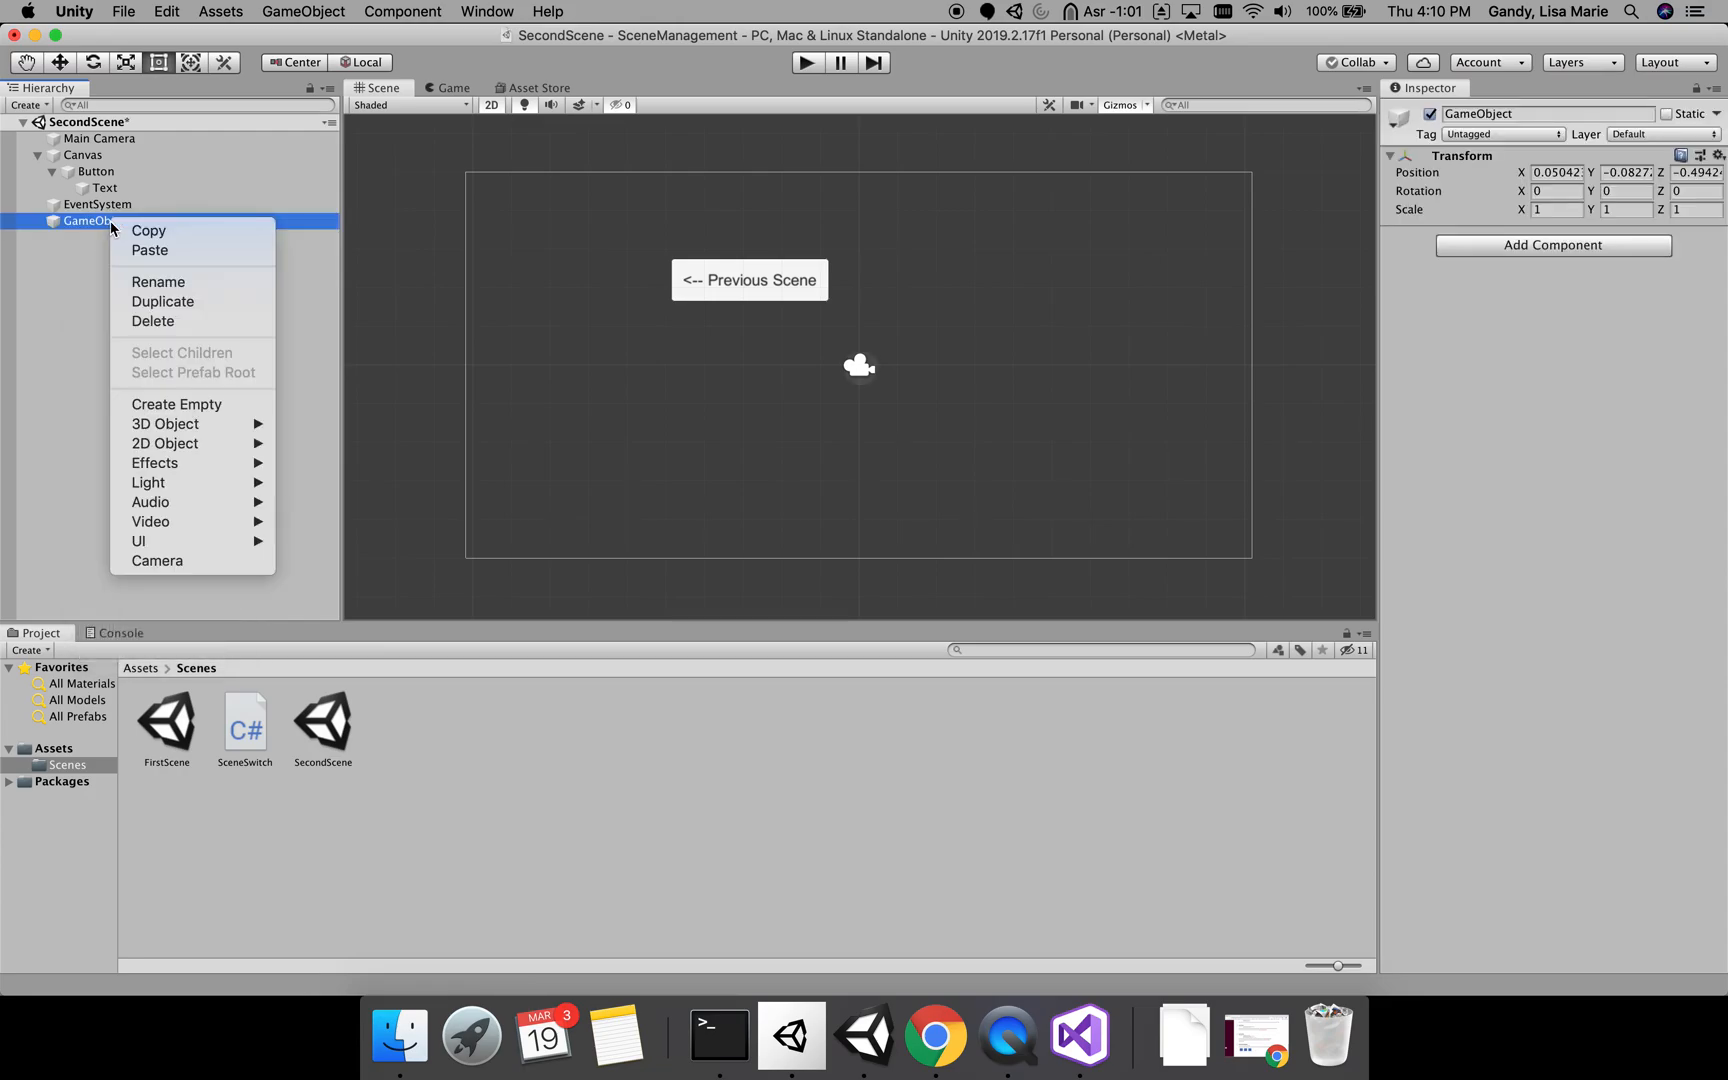
click(167, 285)
text(Sc)
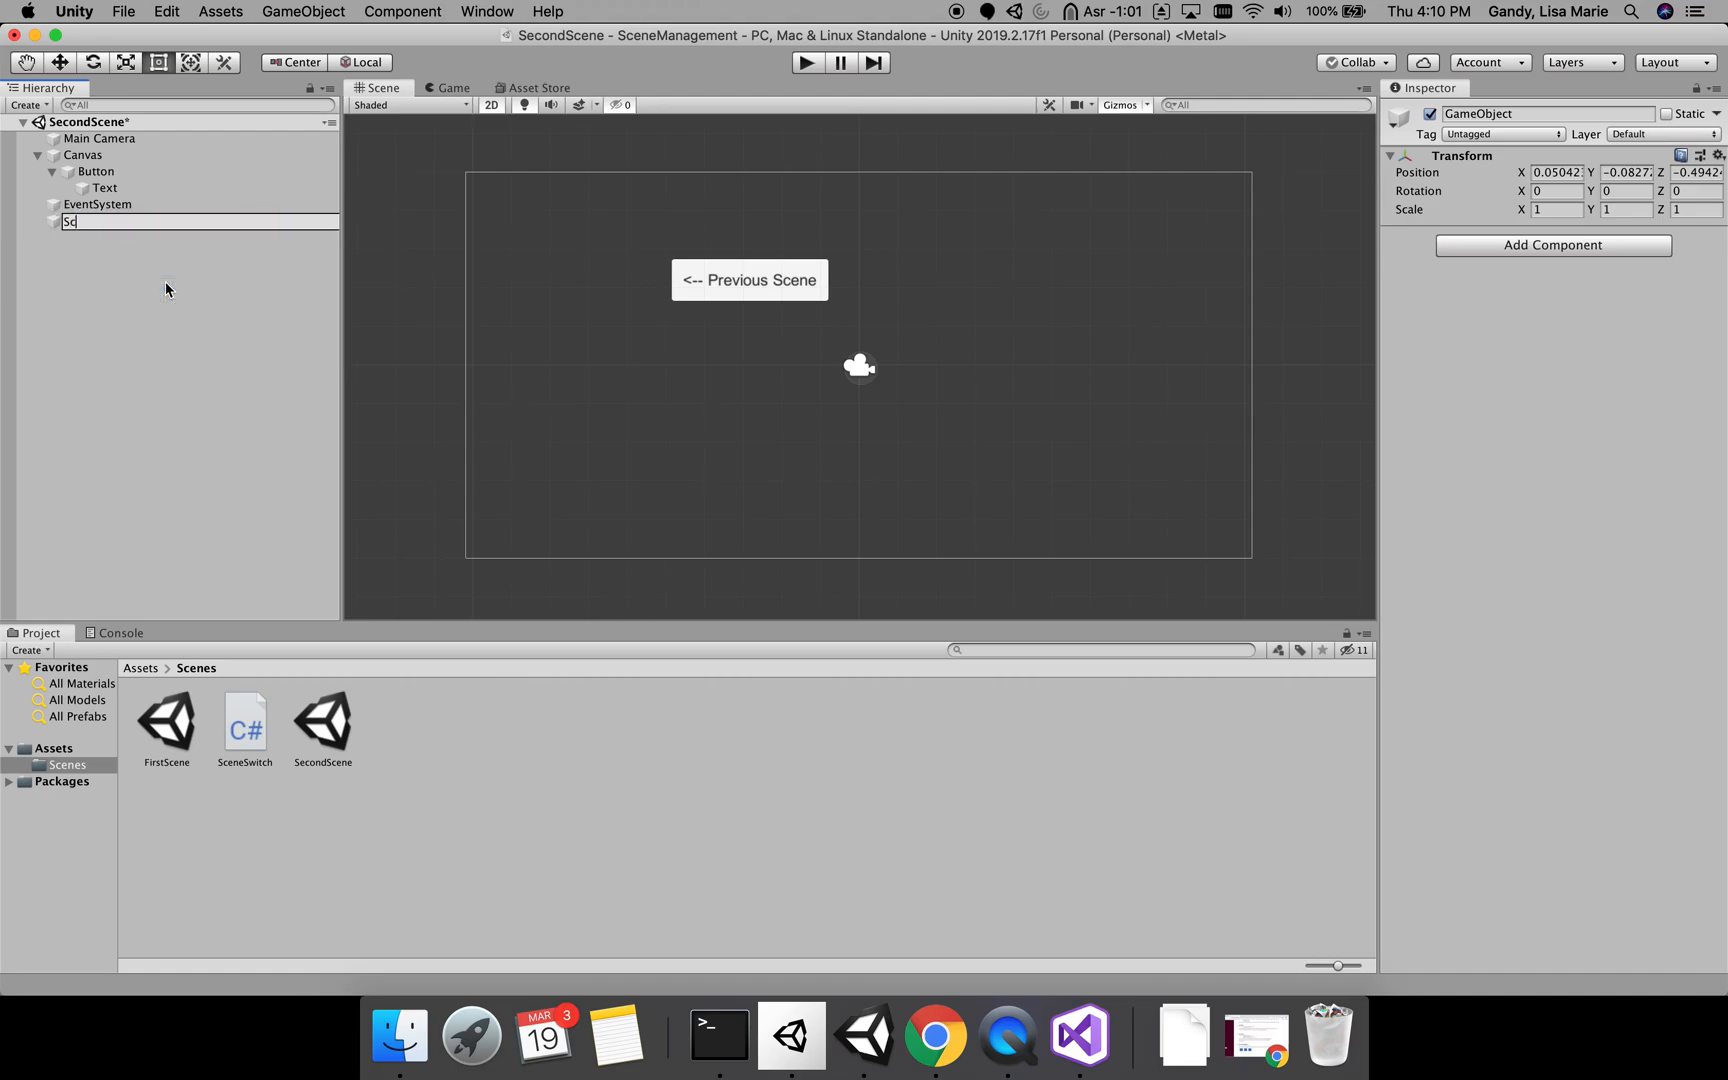
text(riptObj2)
key(Return)
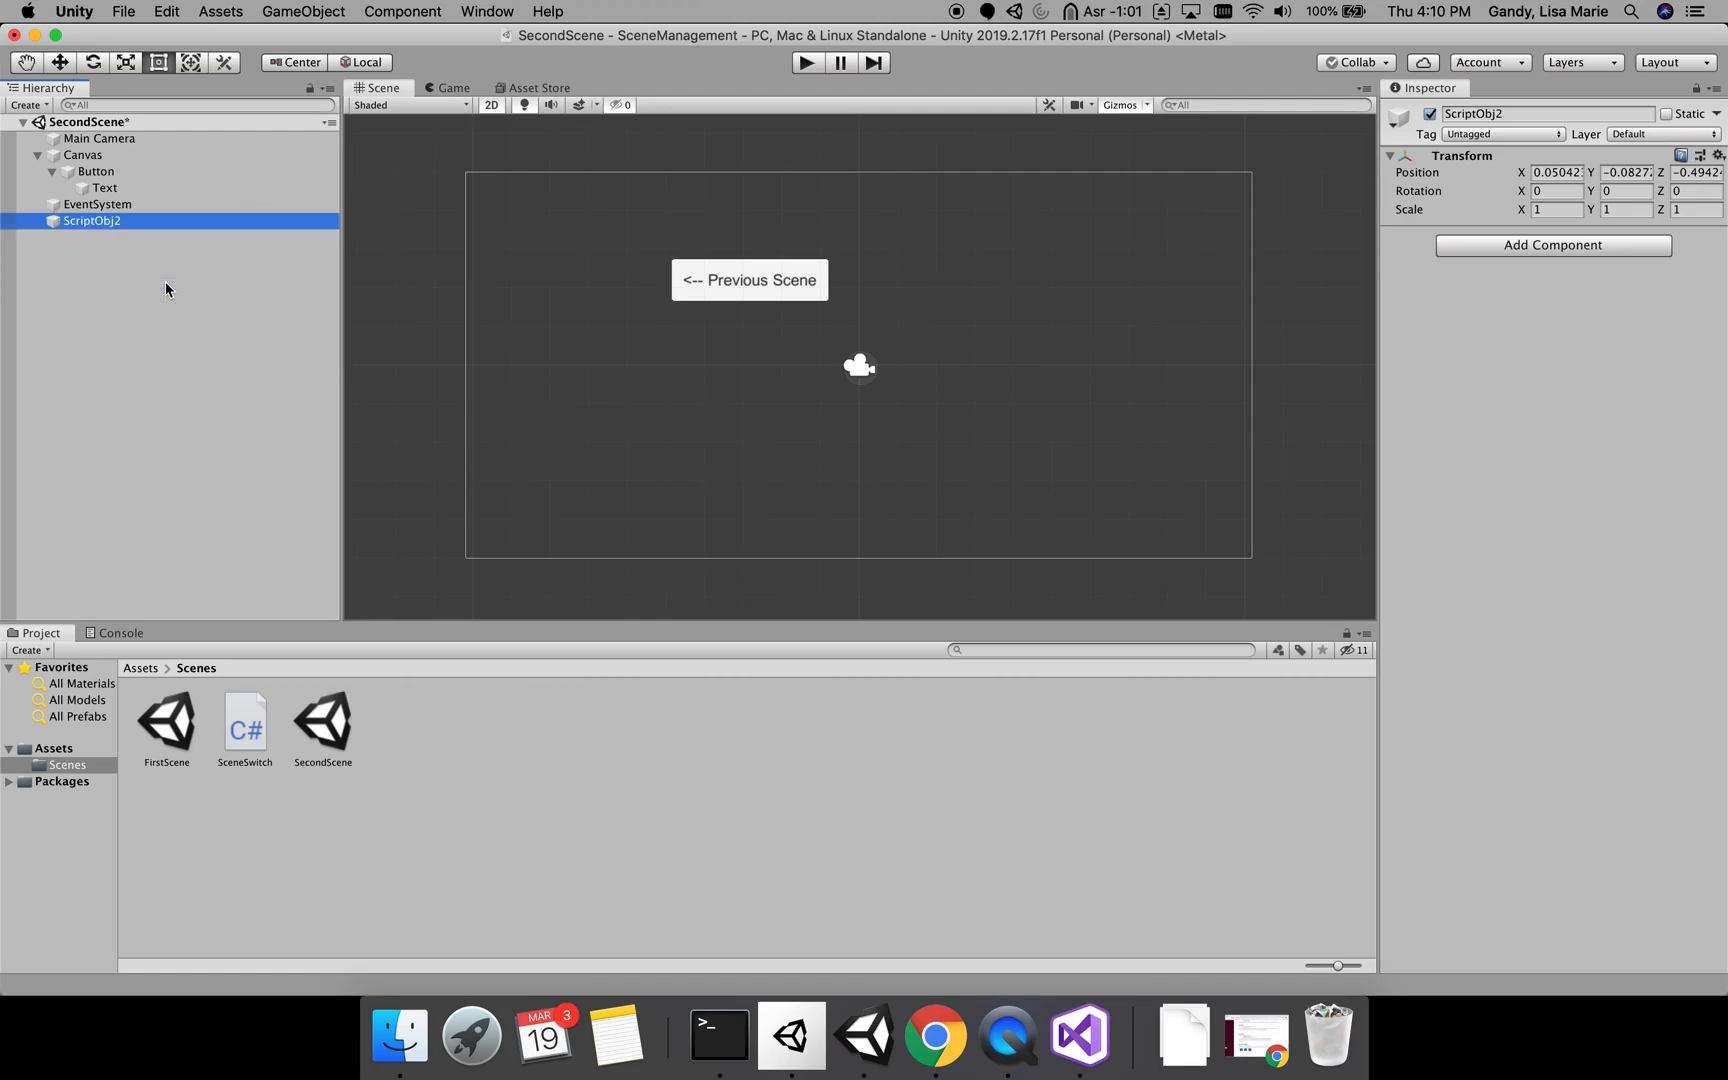
- Attach the SceneSwitch script to ScriptObj2
click(103, 256)
click(88, 223)
drag(248, 718, 1445, 238)
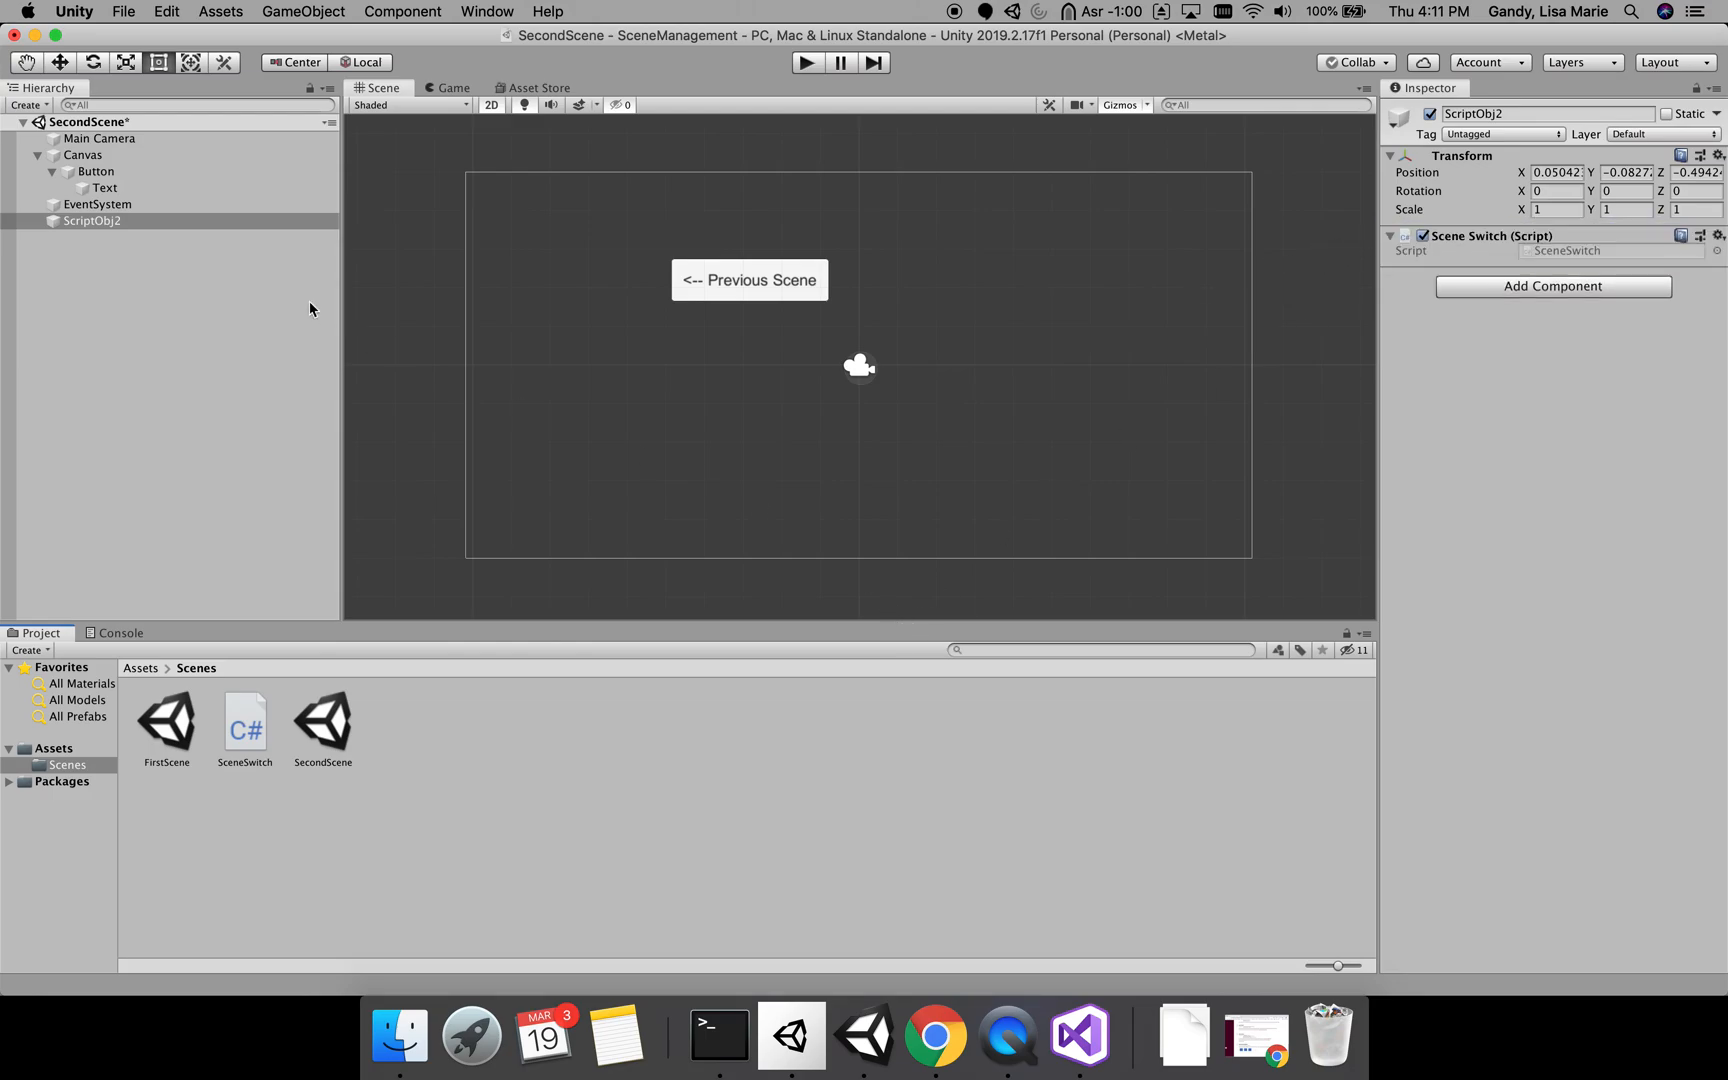
- Add an On Click event to SecondScene's button that calls SceneSwitch.PreviousPressed on ScriptObj2
click(108, 176)
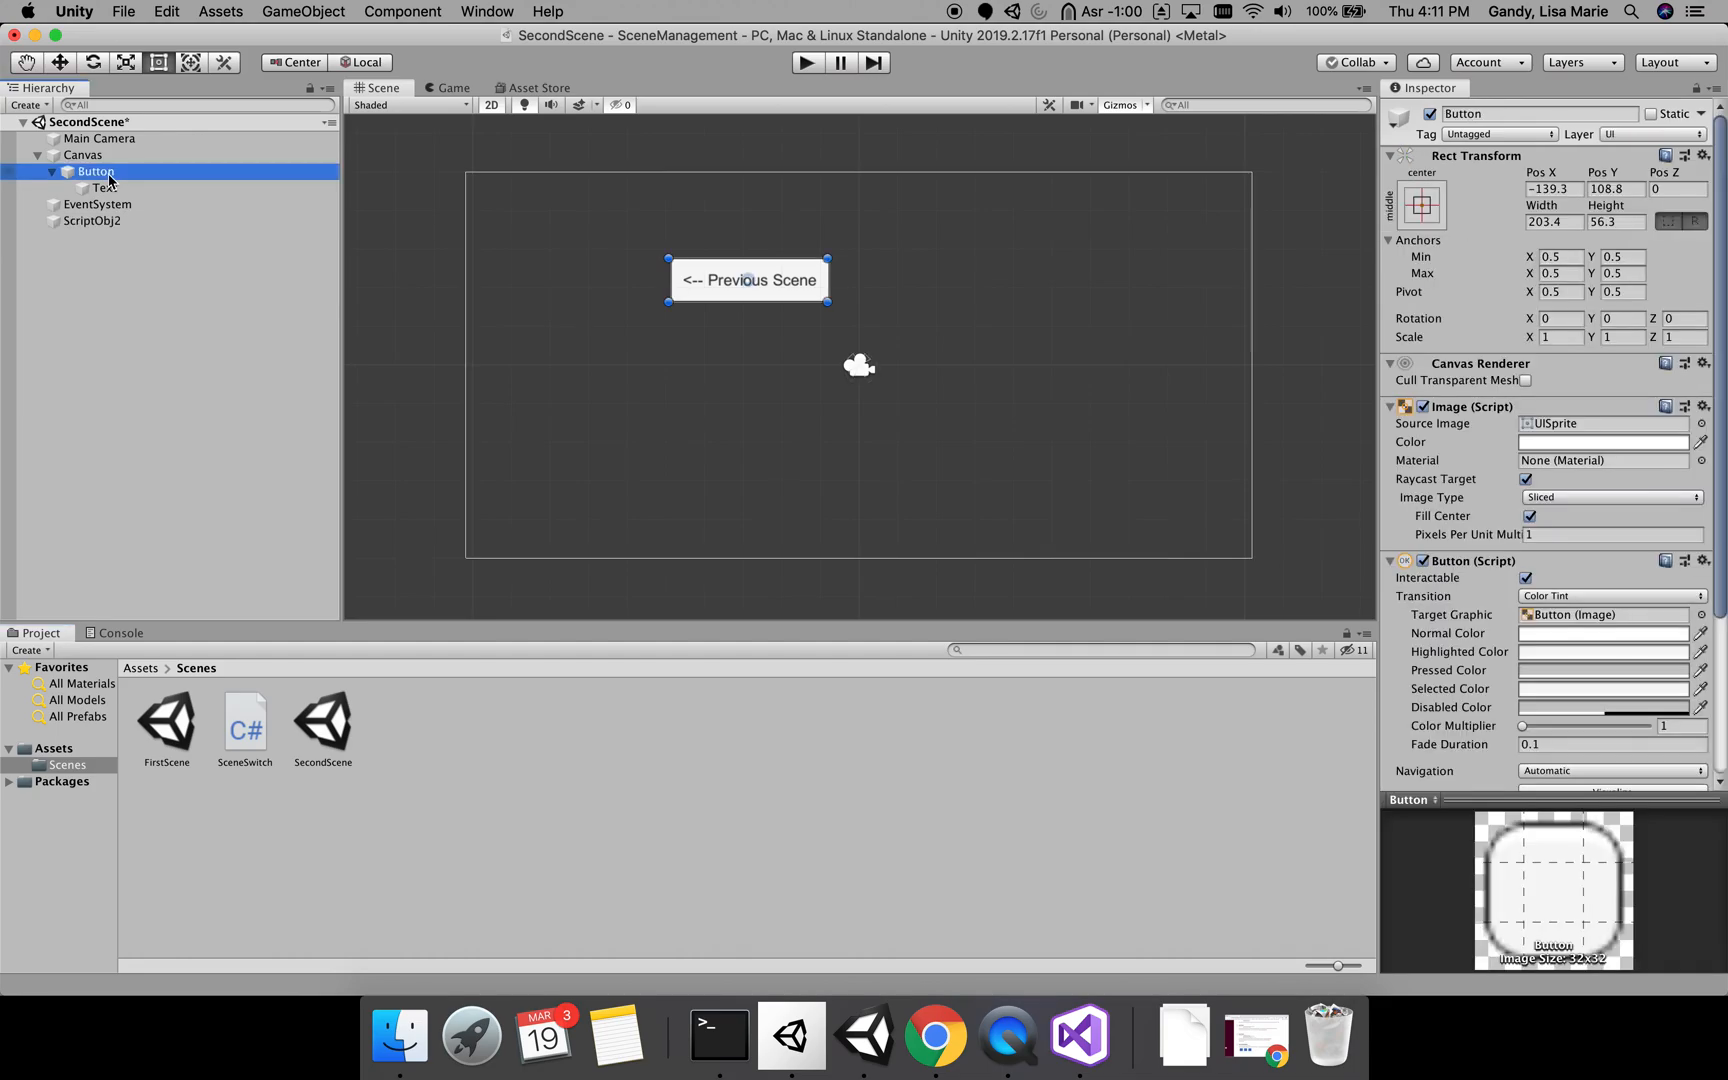
click(1719, 484)
drag(1719, 484, 1718, 646)
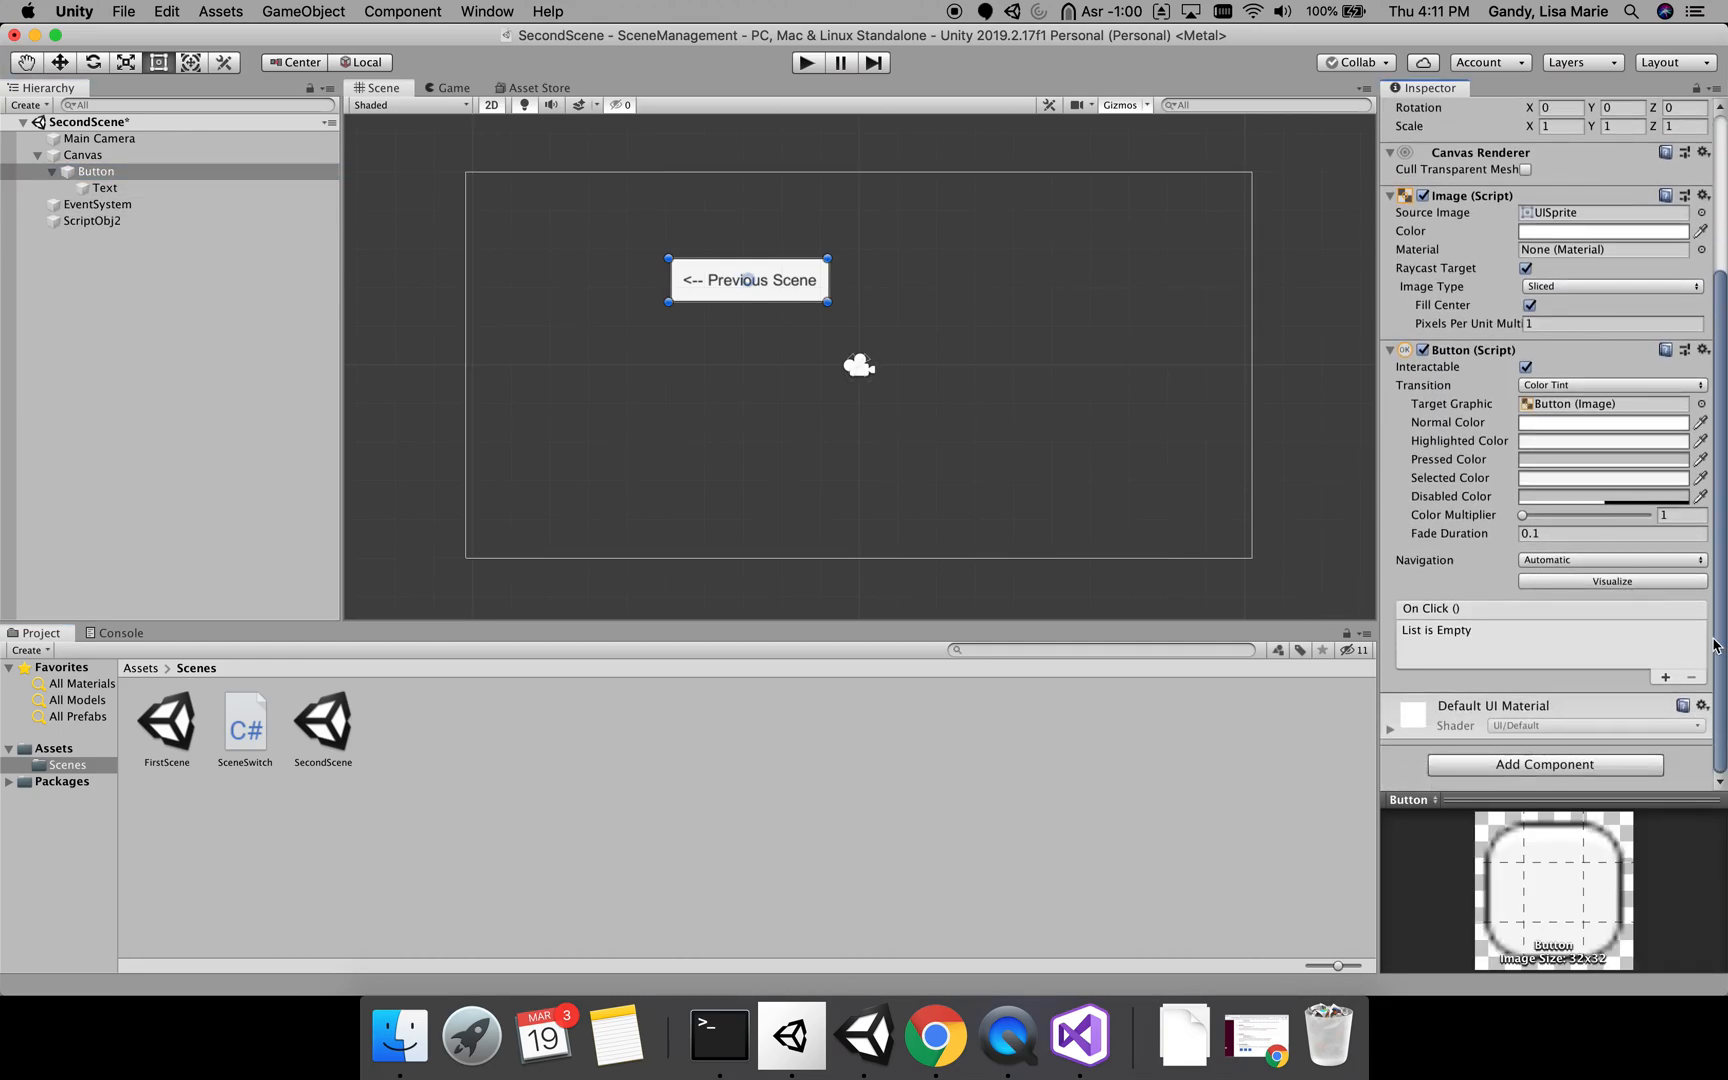
click(1665, 678)
drag(92, 220, 1440, 652)
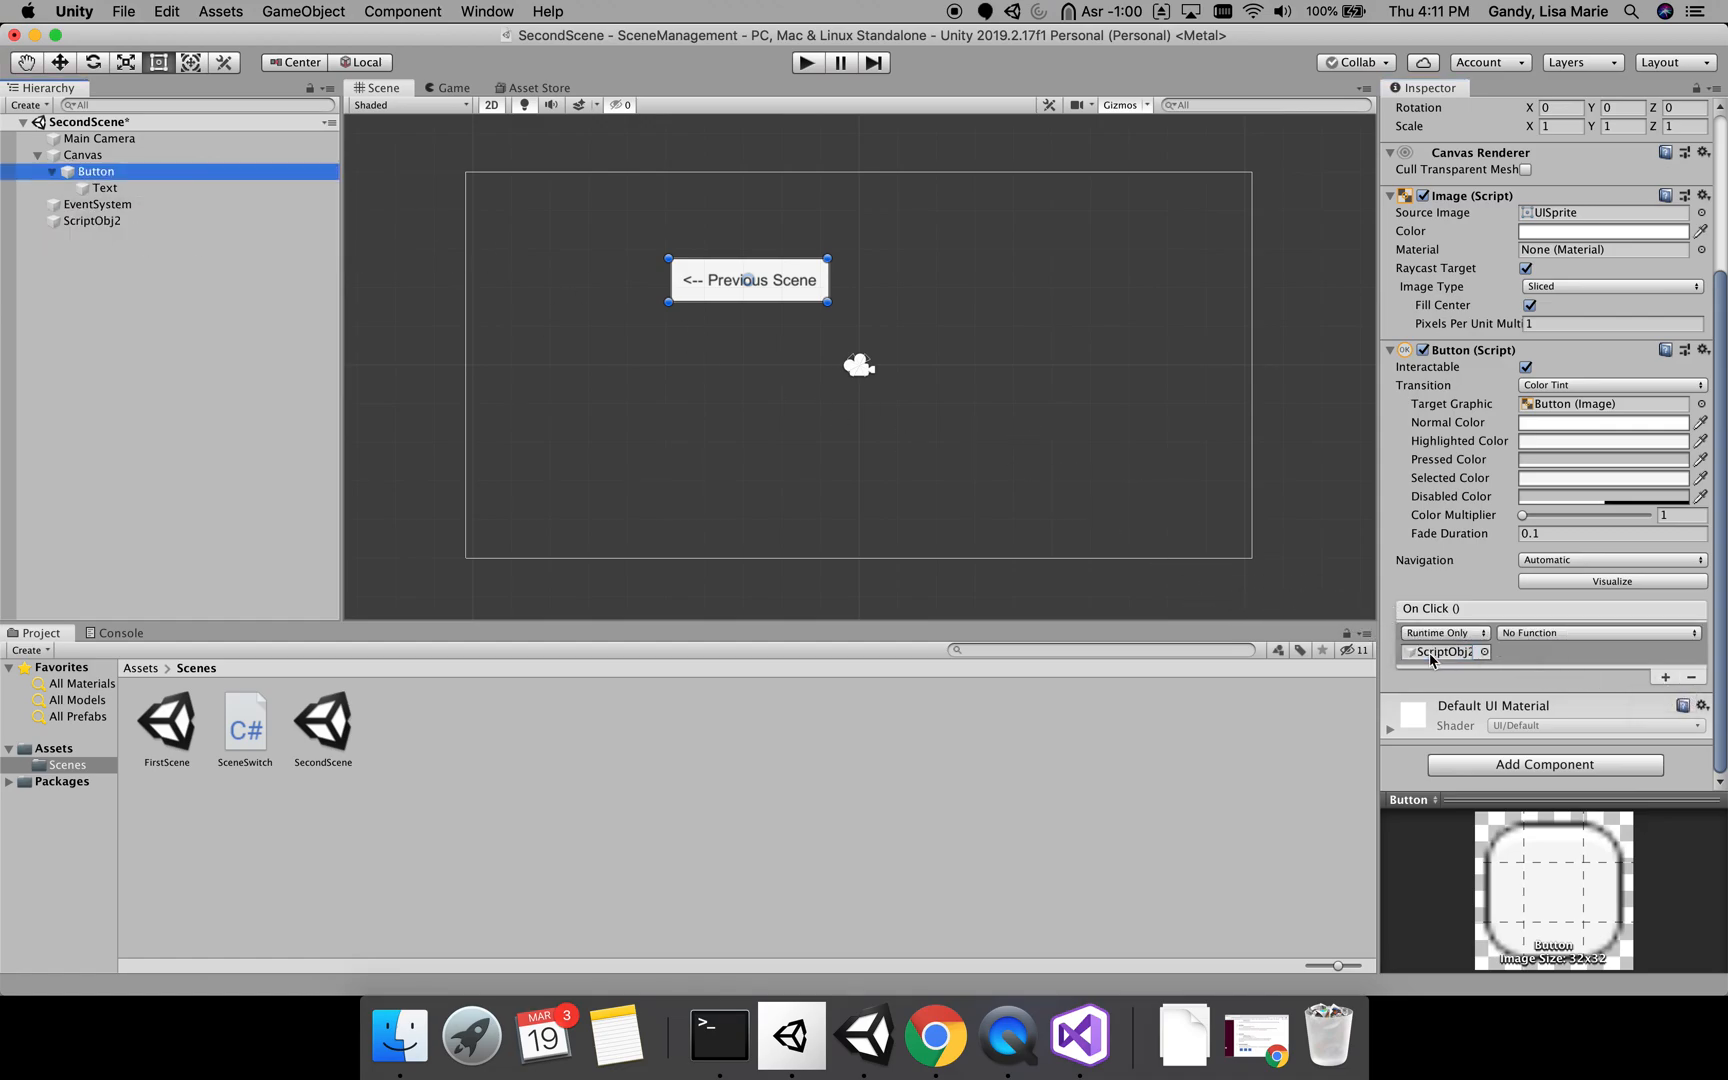
click(1540, 634)
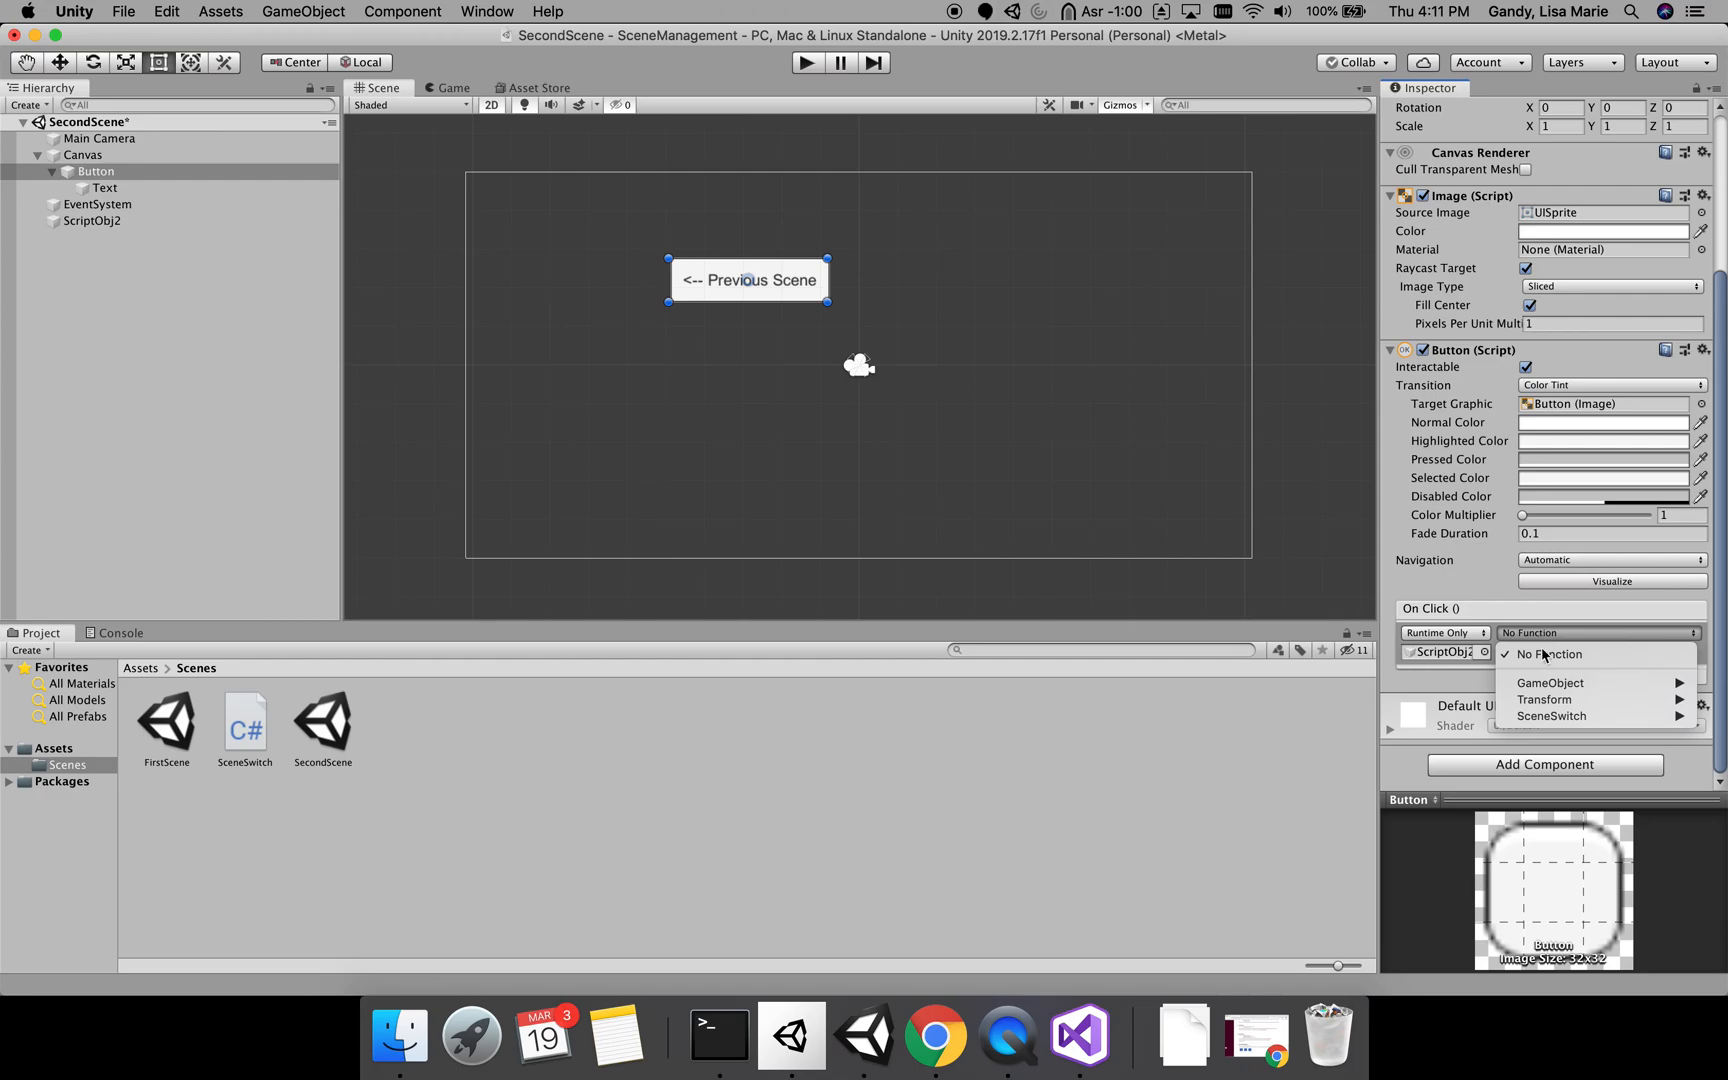
mouse_move(1543, 719)
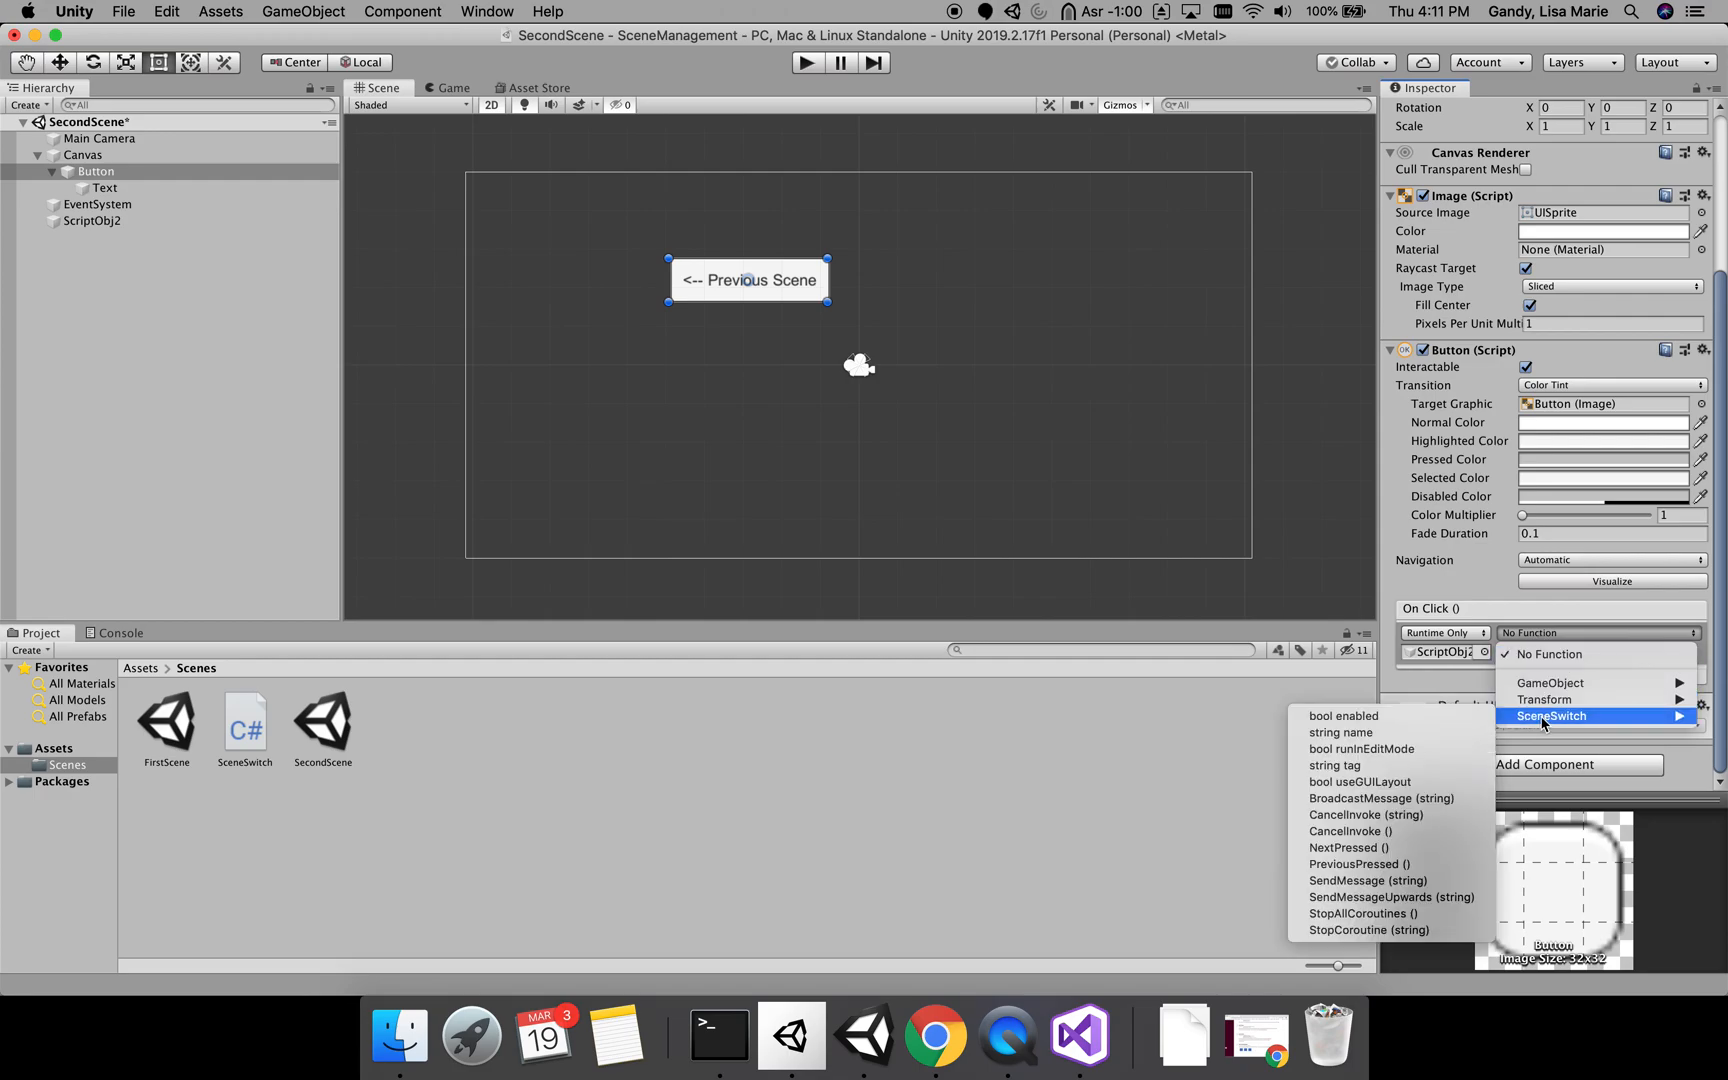
click(1424, 866)
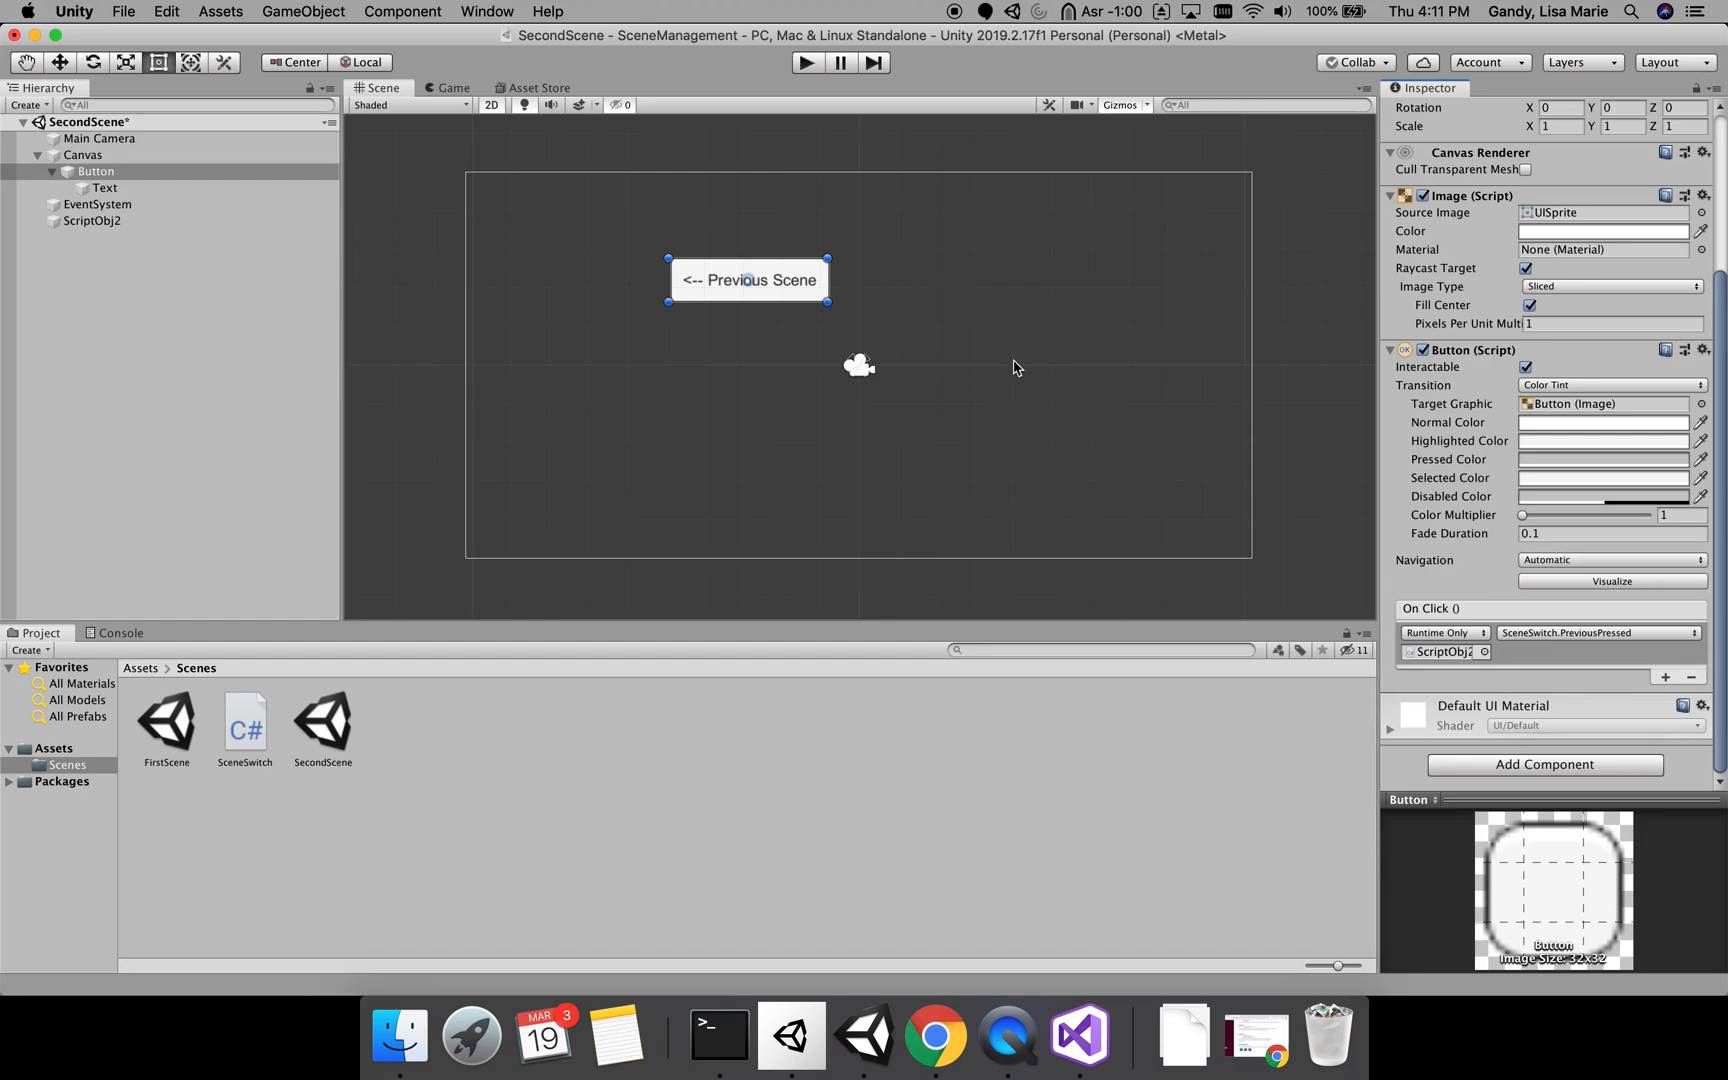
- Play SecondScene, test the "<-- Previous Scene" and "Next Scene -->" buttons by switching between the scenes, and stop playing
click(807, 63)
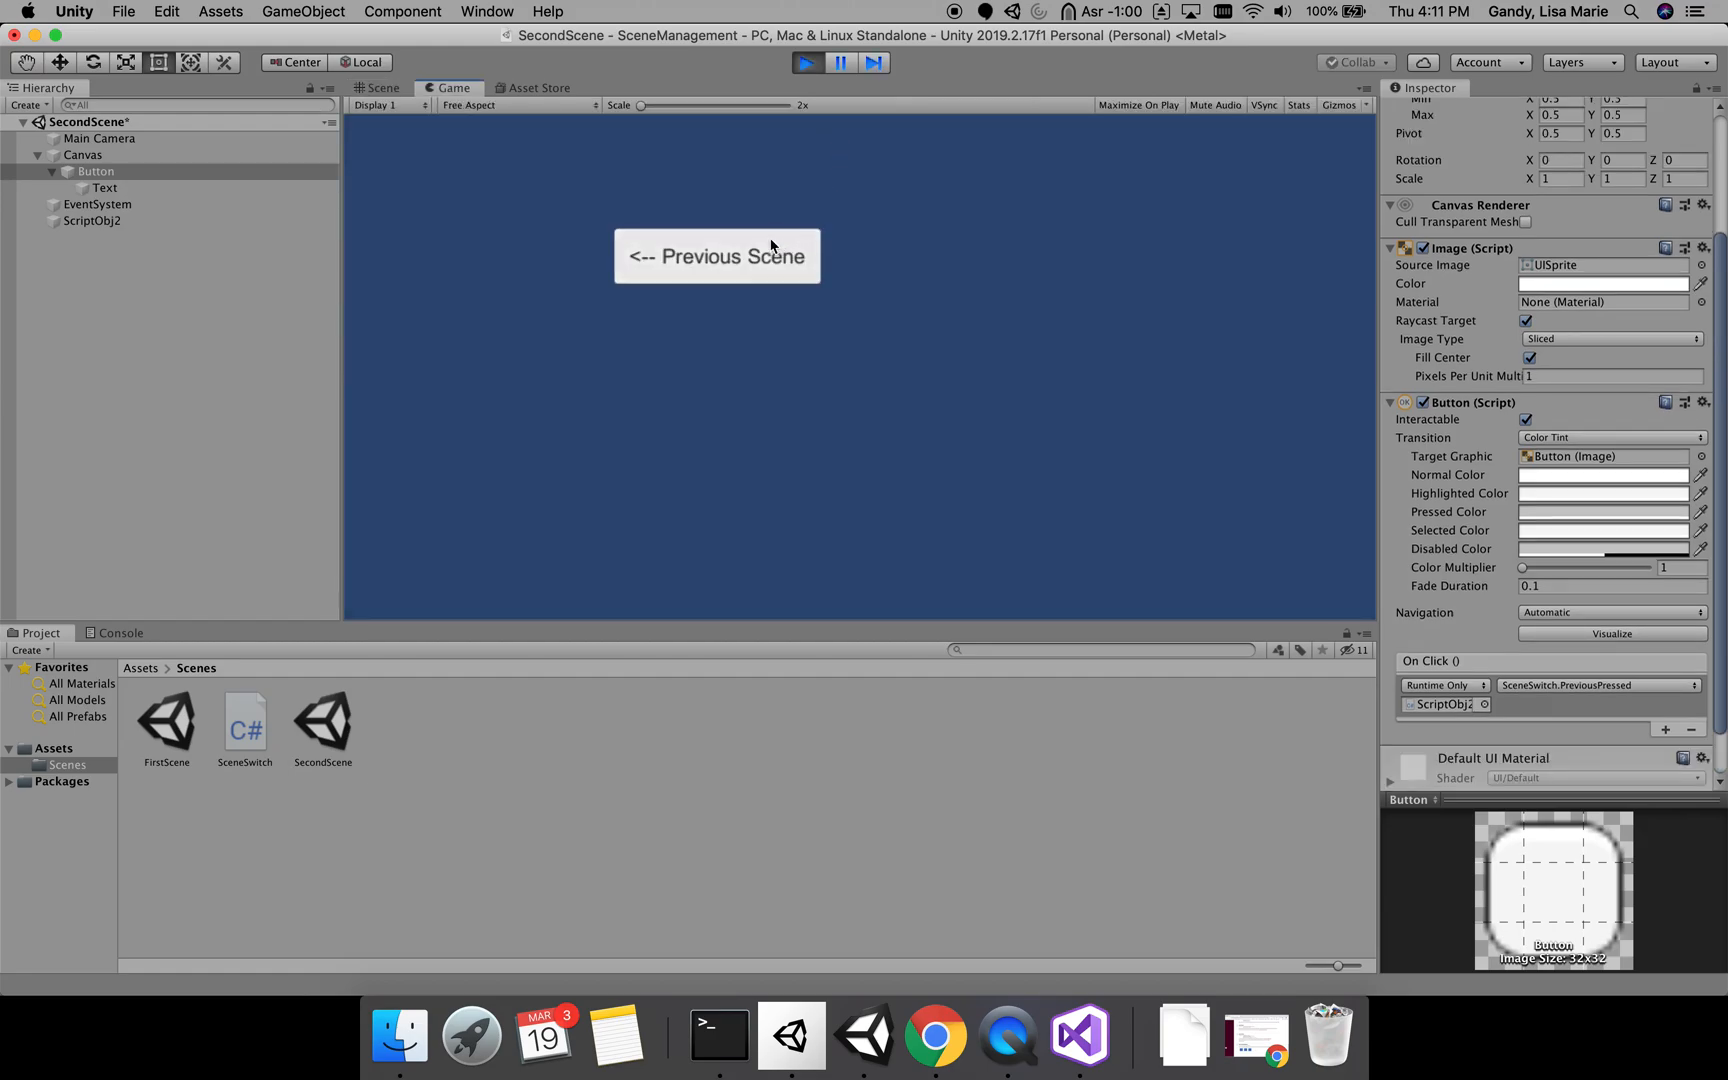
click(752, 264)
click(787, 287)
click(727, 272)
click(785, 287)
click(807, 63)
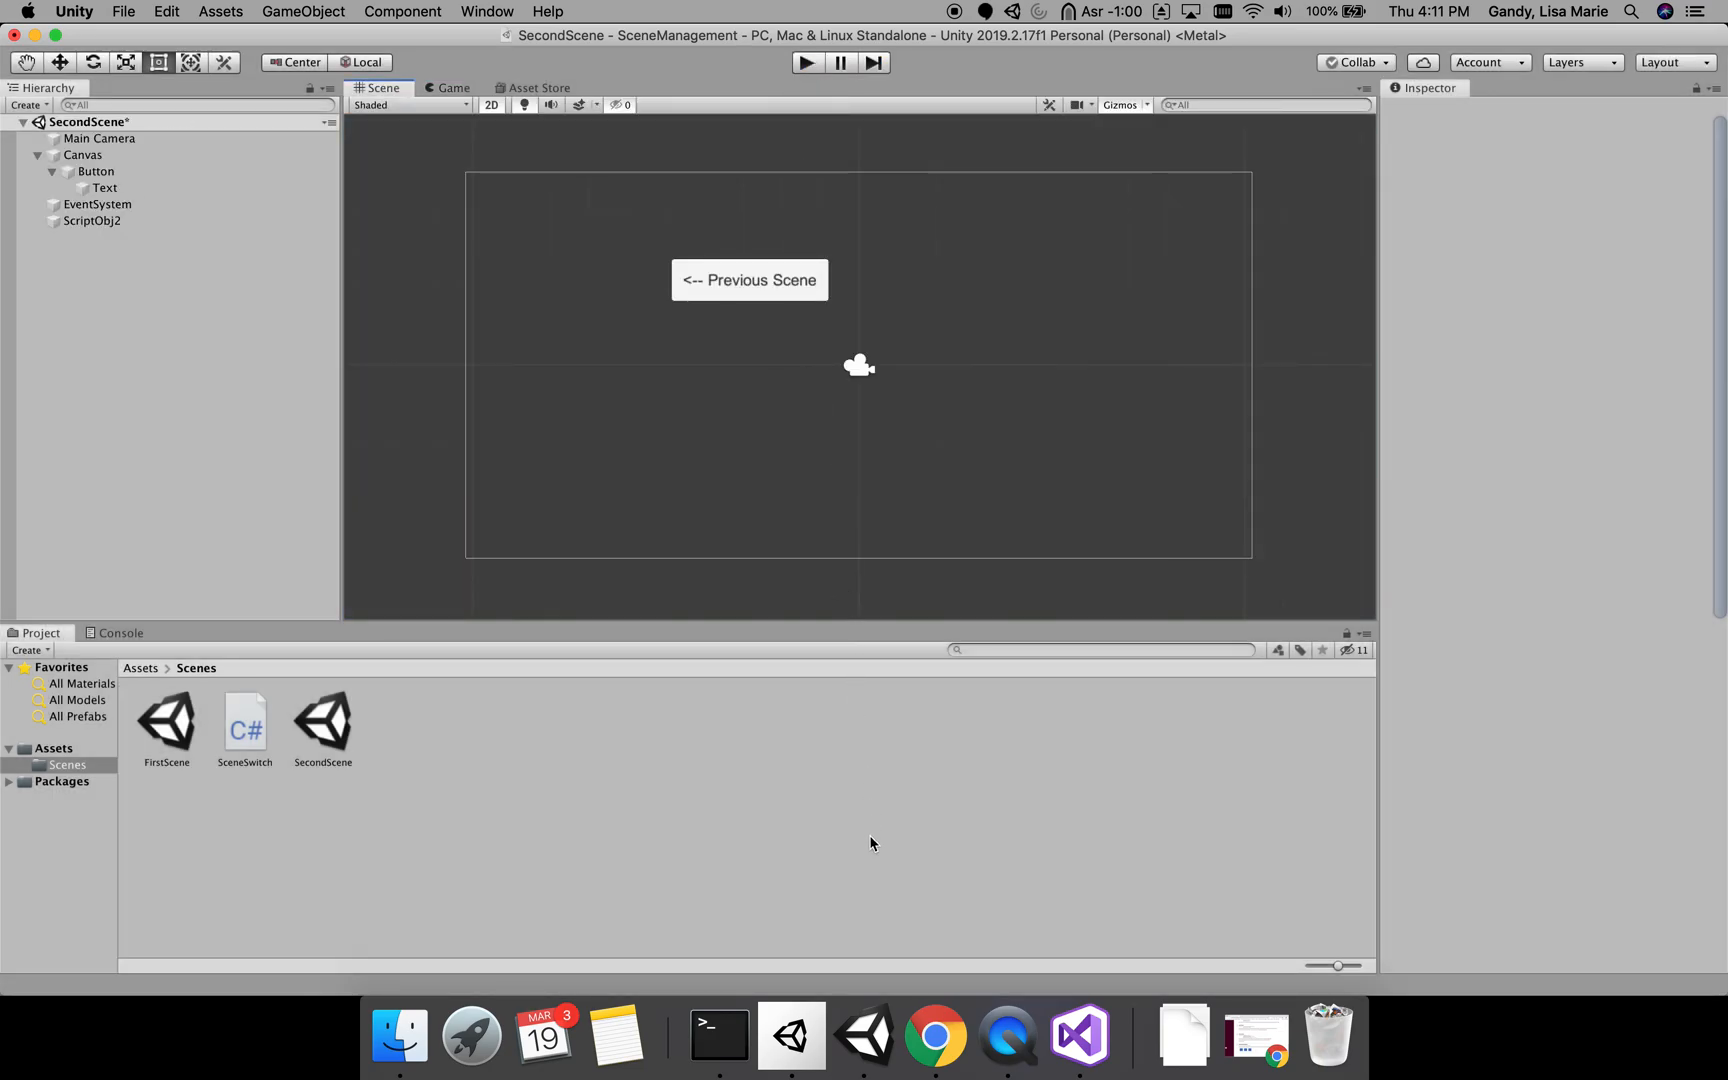
- Switch to Chrome to read the "Lab 14: Scene Management" assignment, and return to Unity
click(930, 1035)
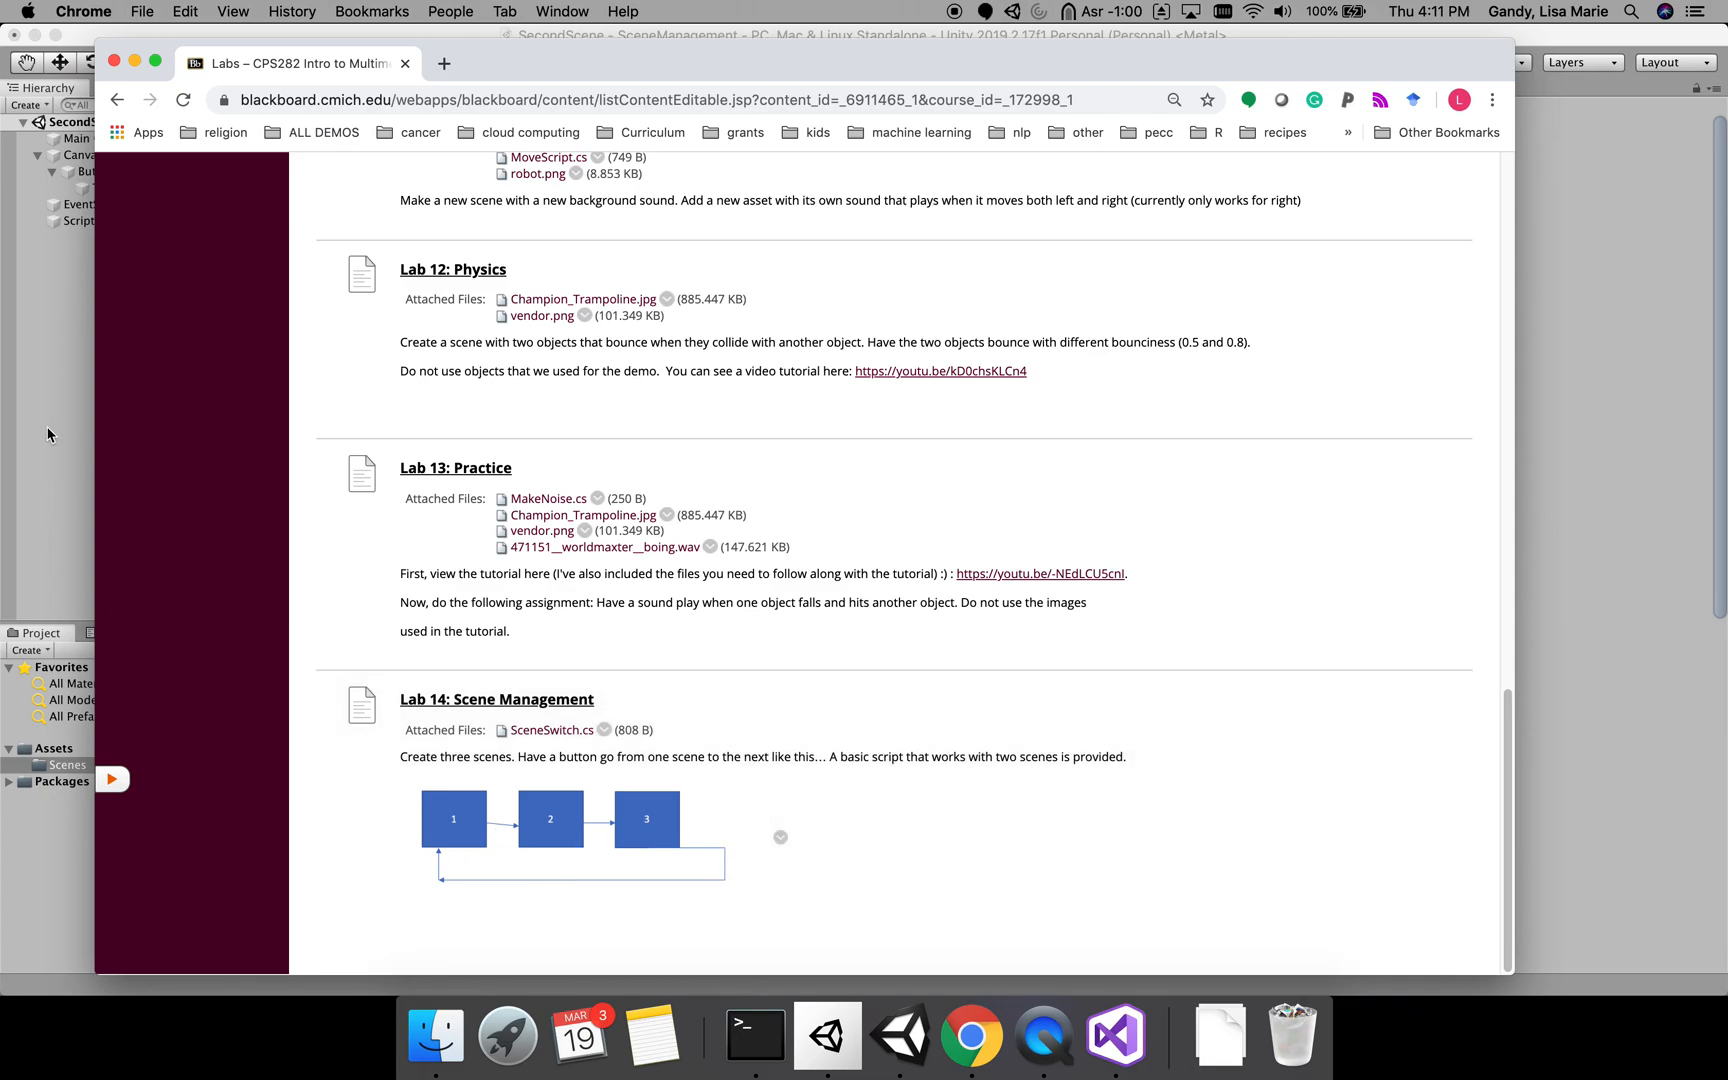
click(47, 434)
- Open the SceneSwitch script in Visual Studio, examine the build-index line in PreviousPressed, and close the script window
click(248, 731)
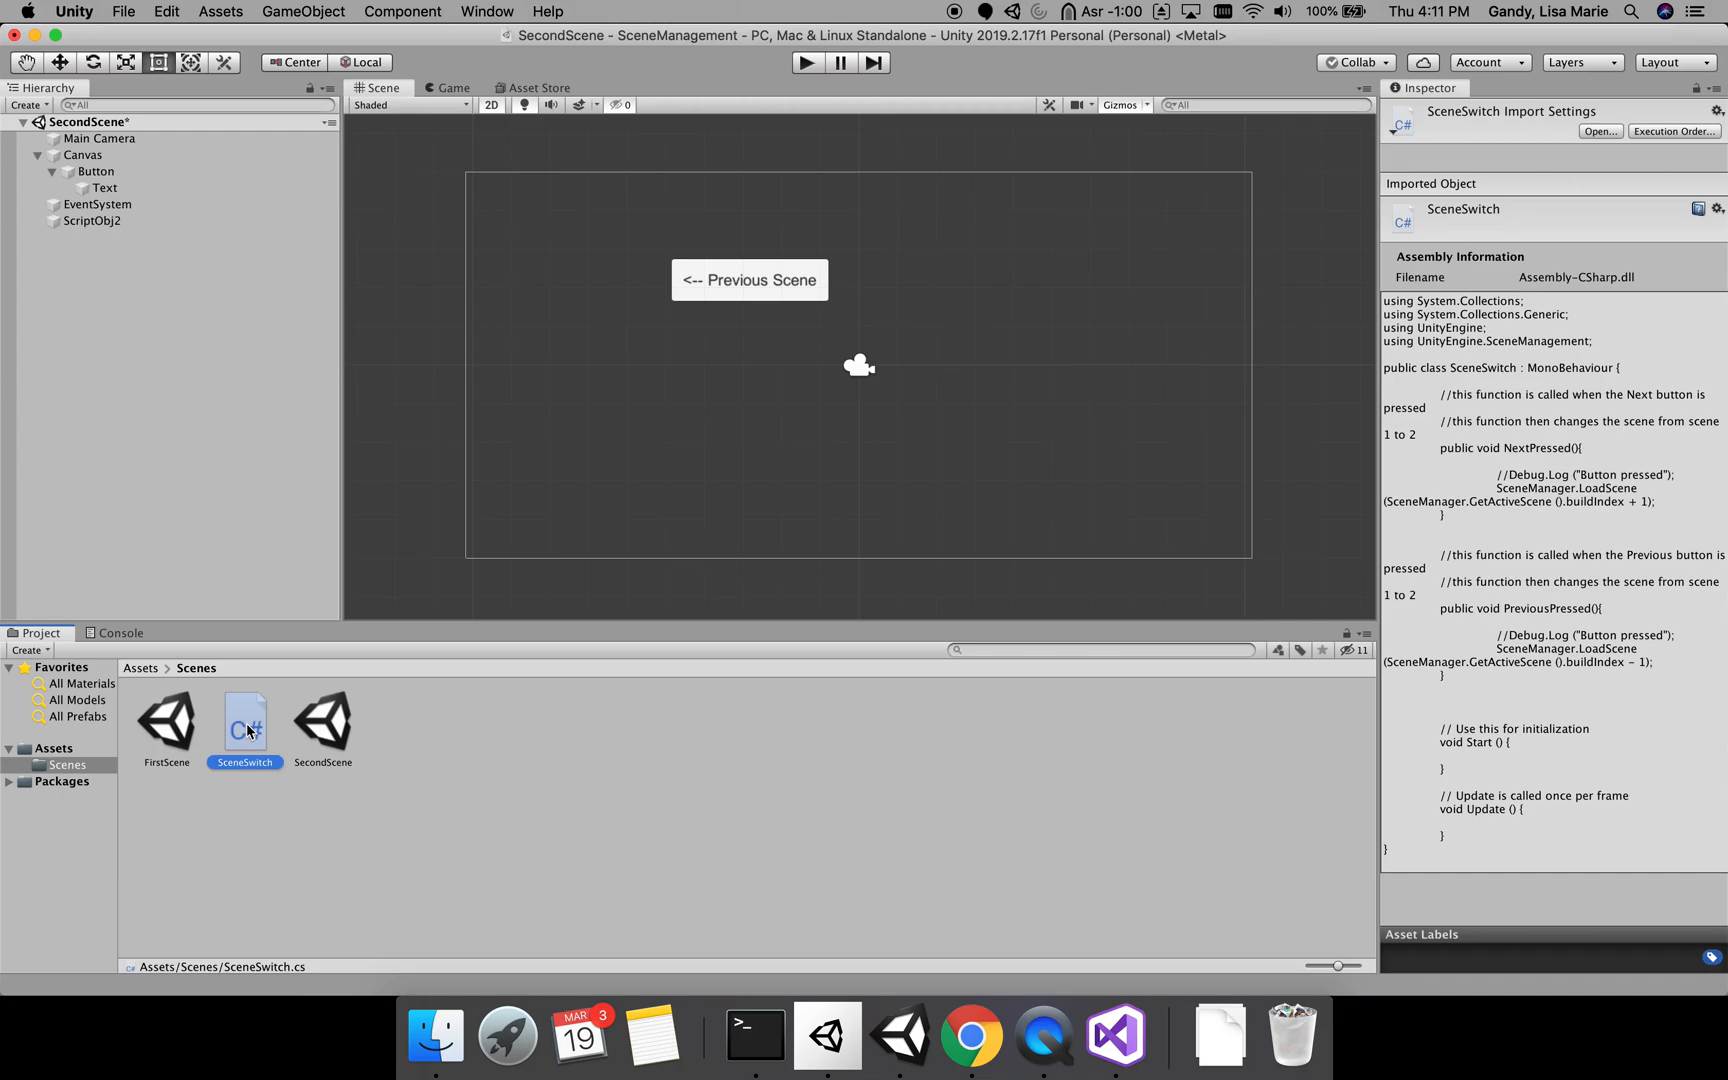
double_click(248, 731)
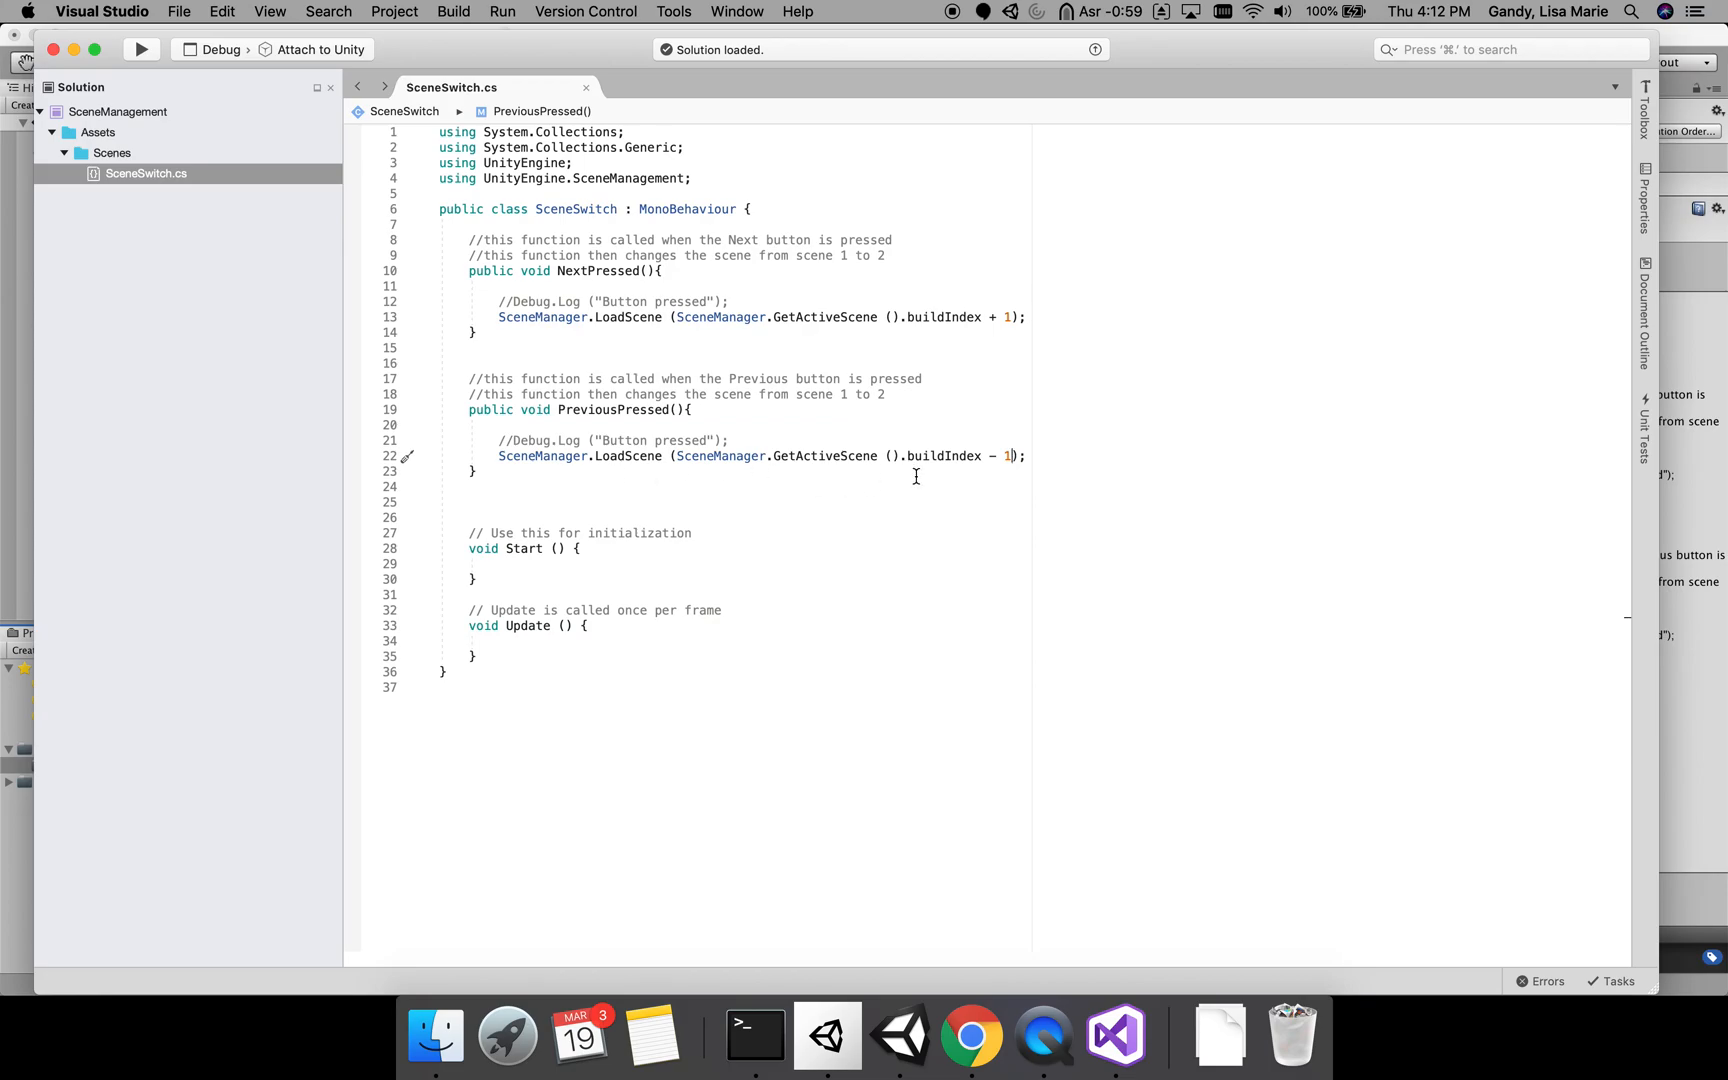
click(1018, 455)
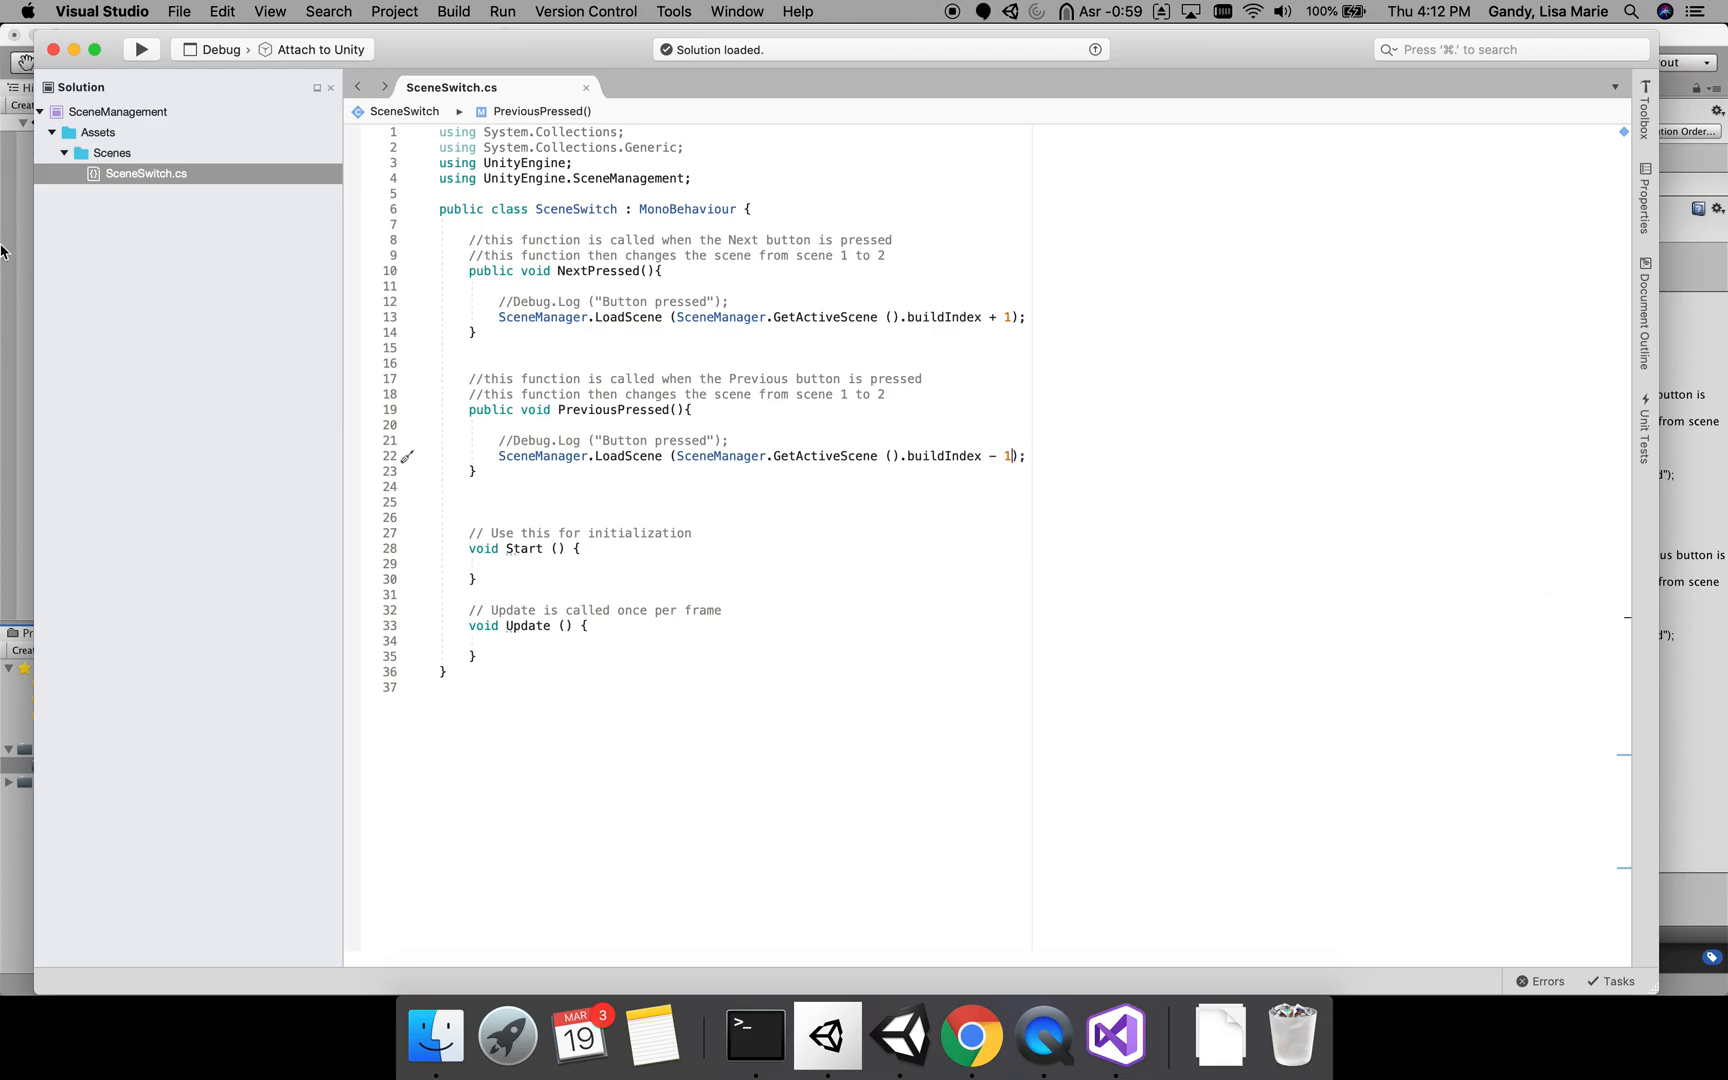
click(54, 49)
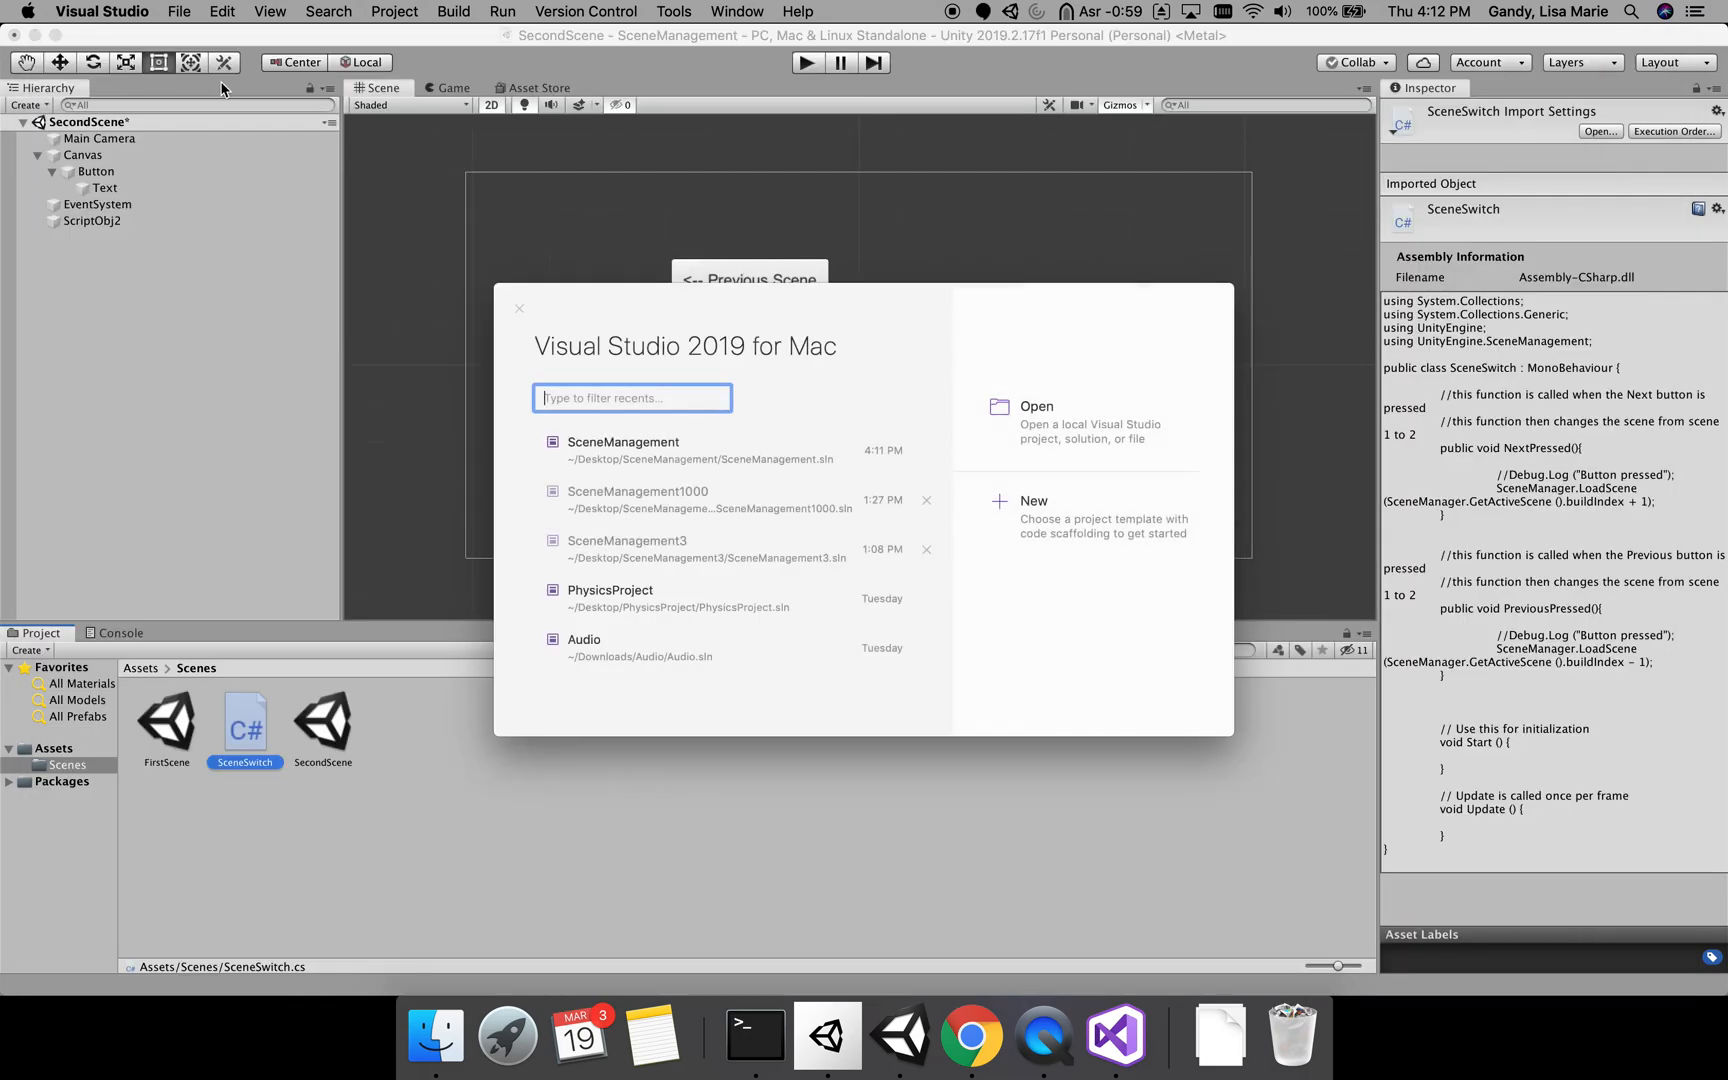